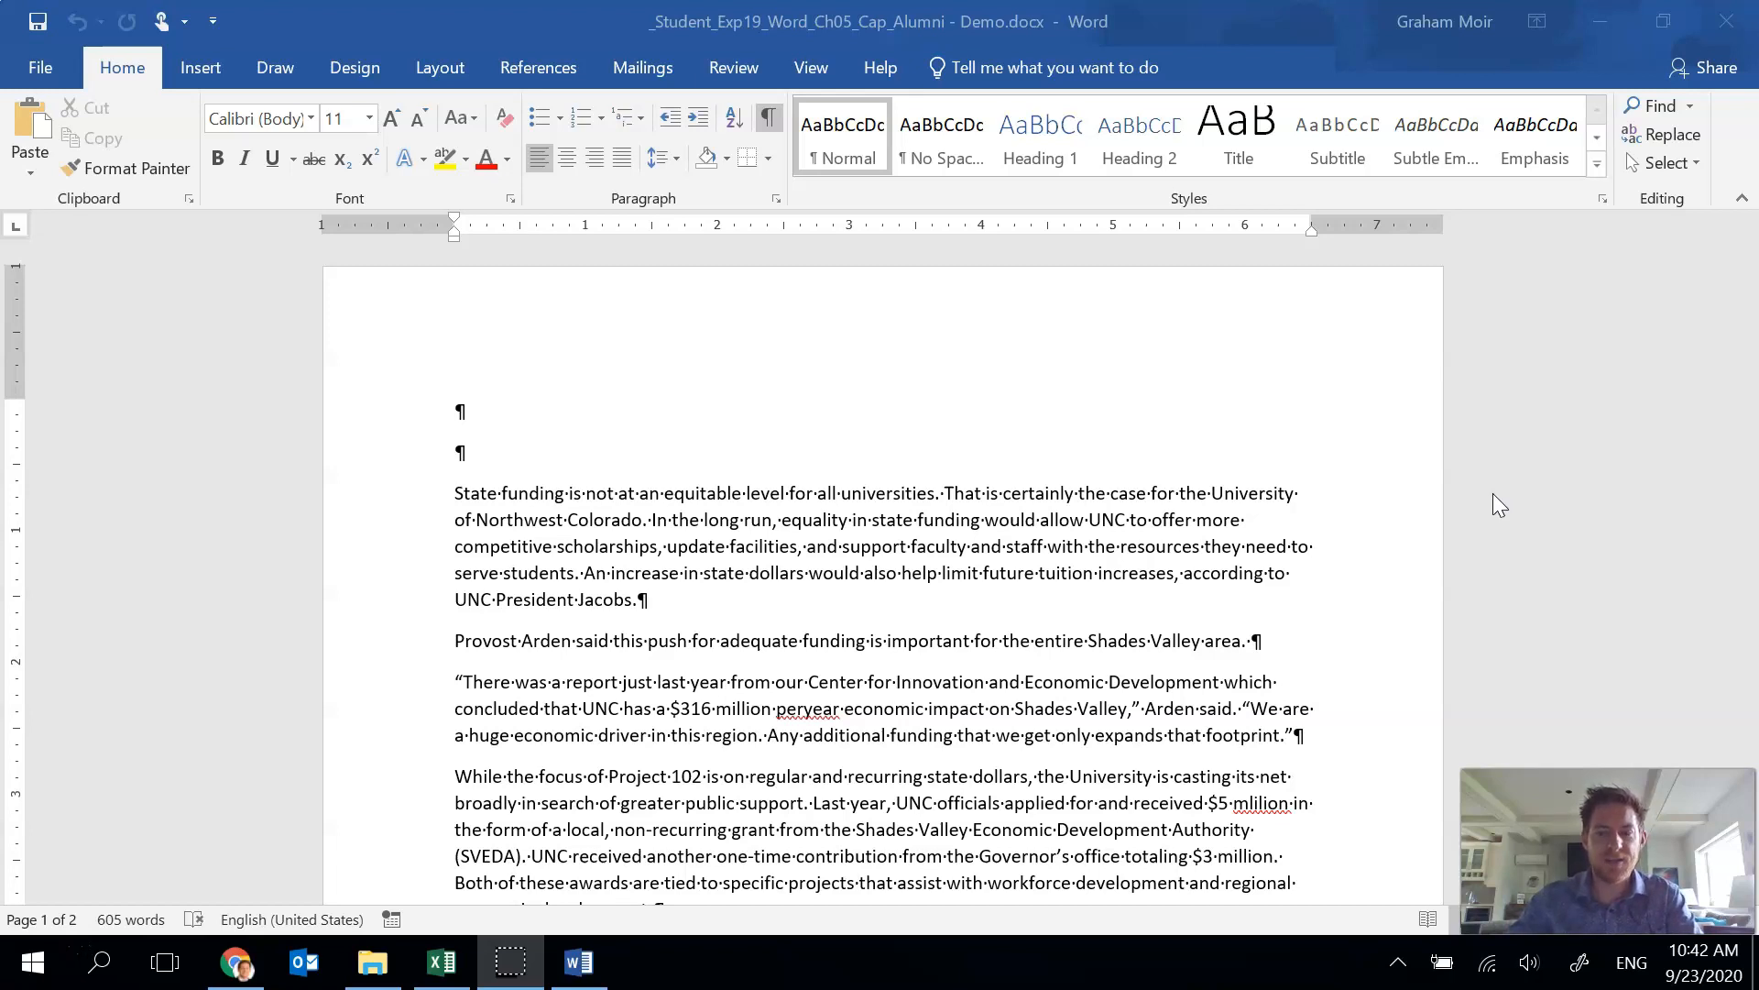
Select all document text and set paragraph spacing after to 0 pt with a 0.5" first-line indent.
click(1114, 559)
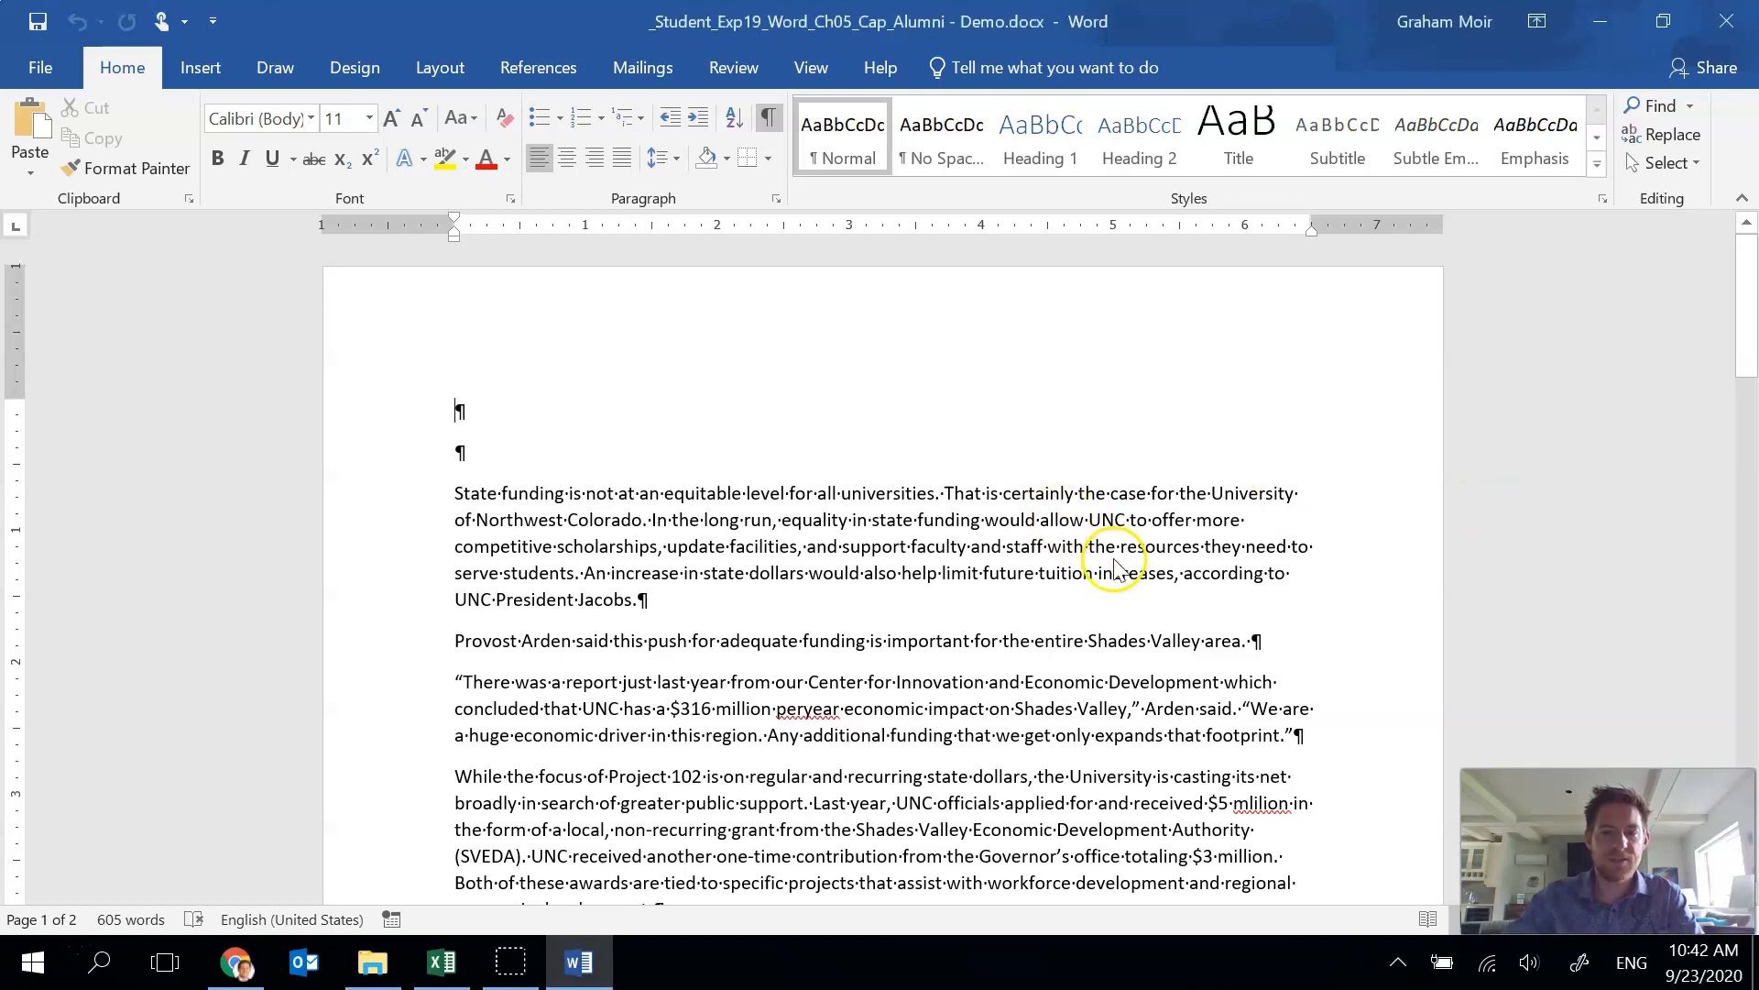
key(ctrl+a)
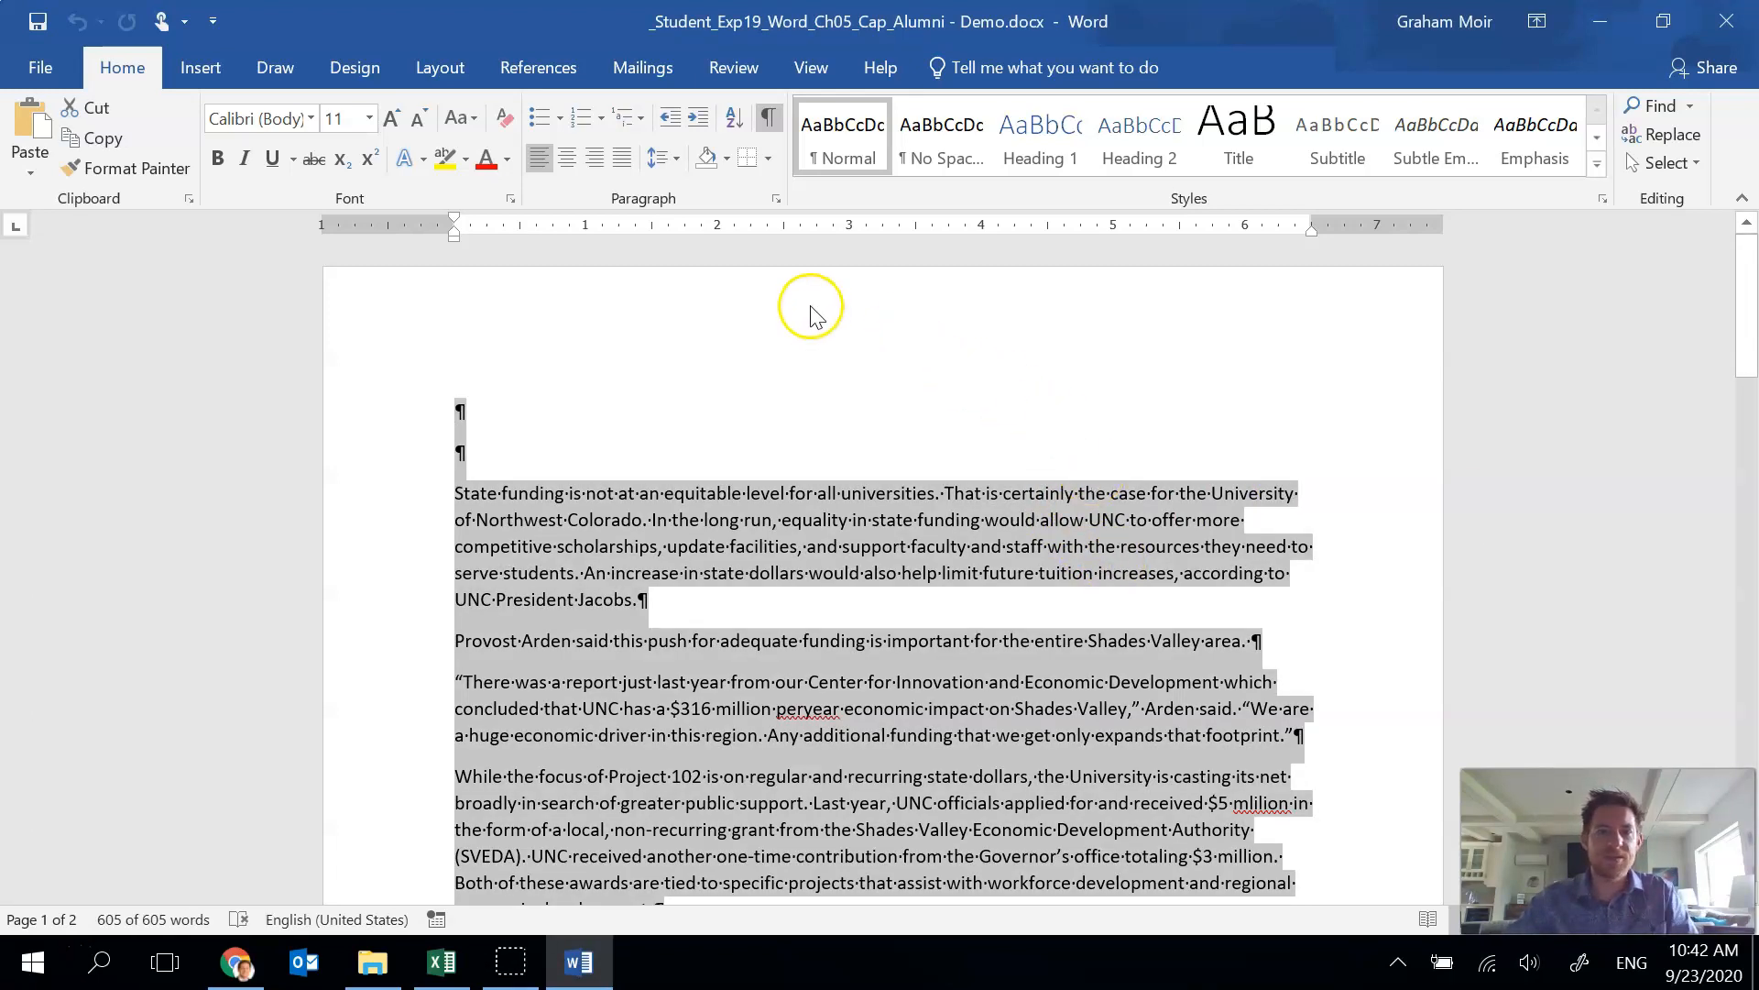
click(775, 200)
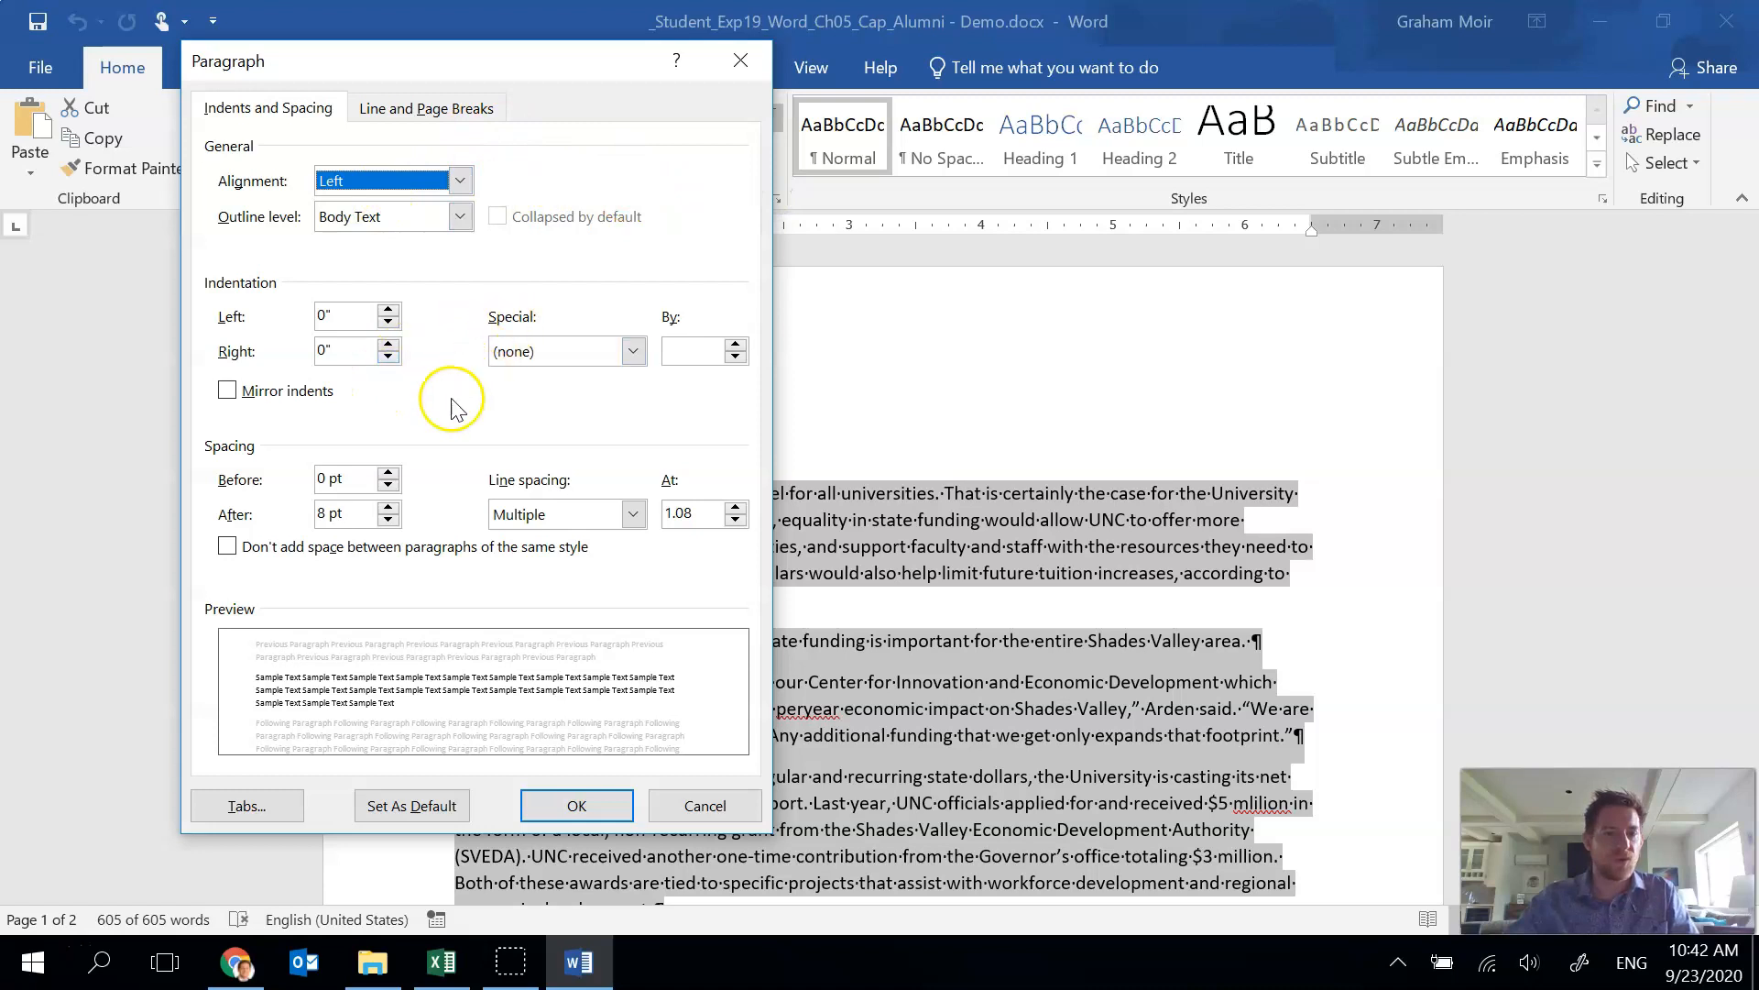
click(389, 520)
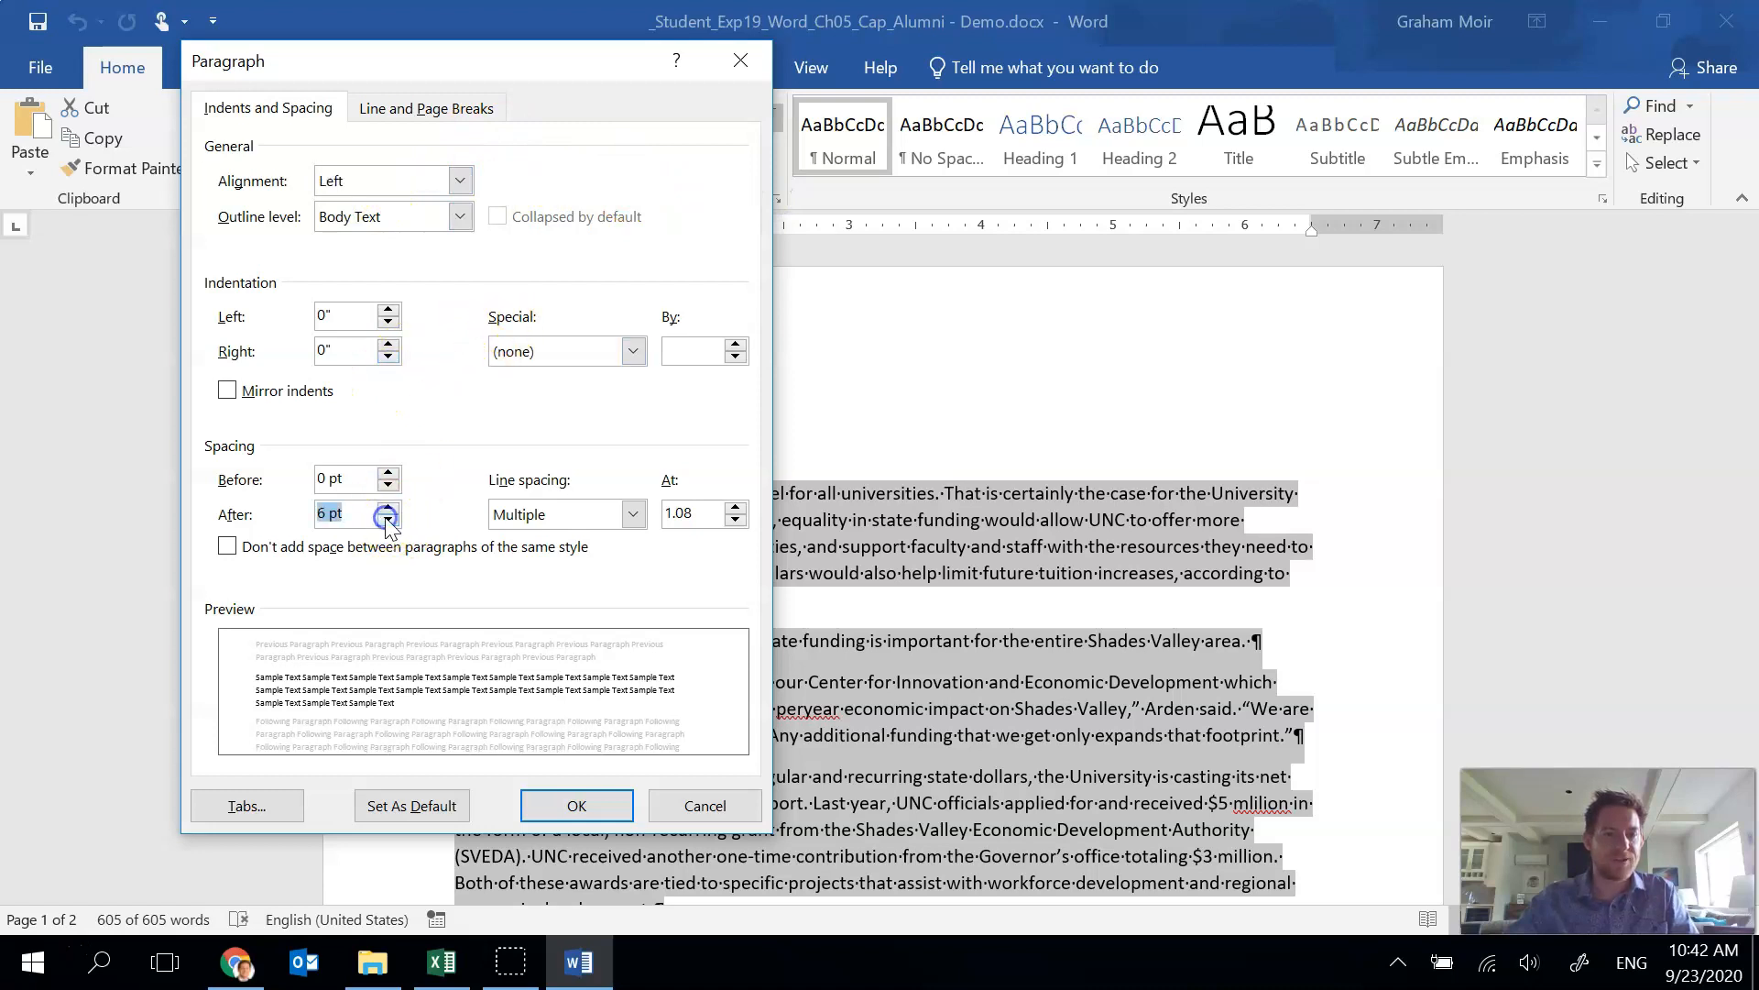
click(389, 519)
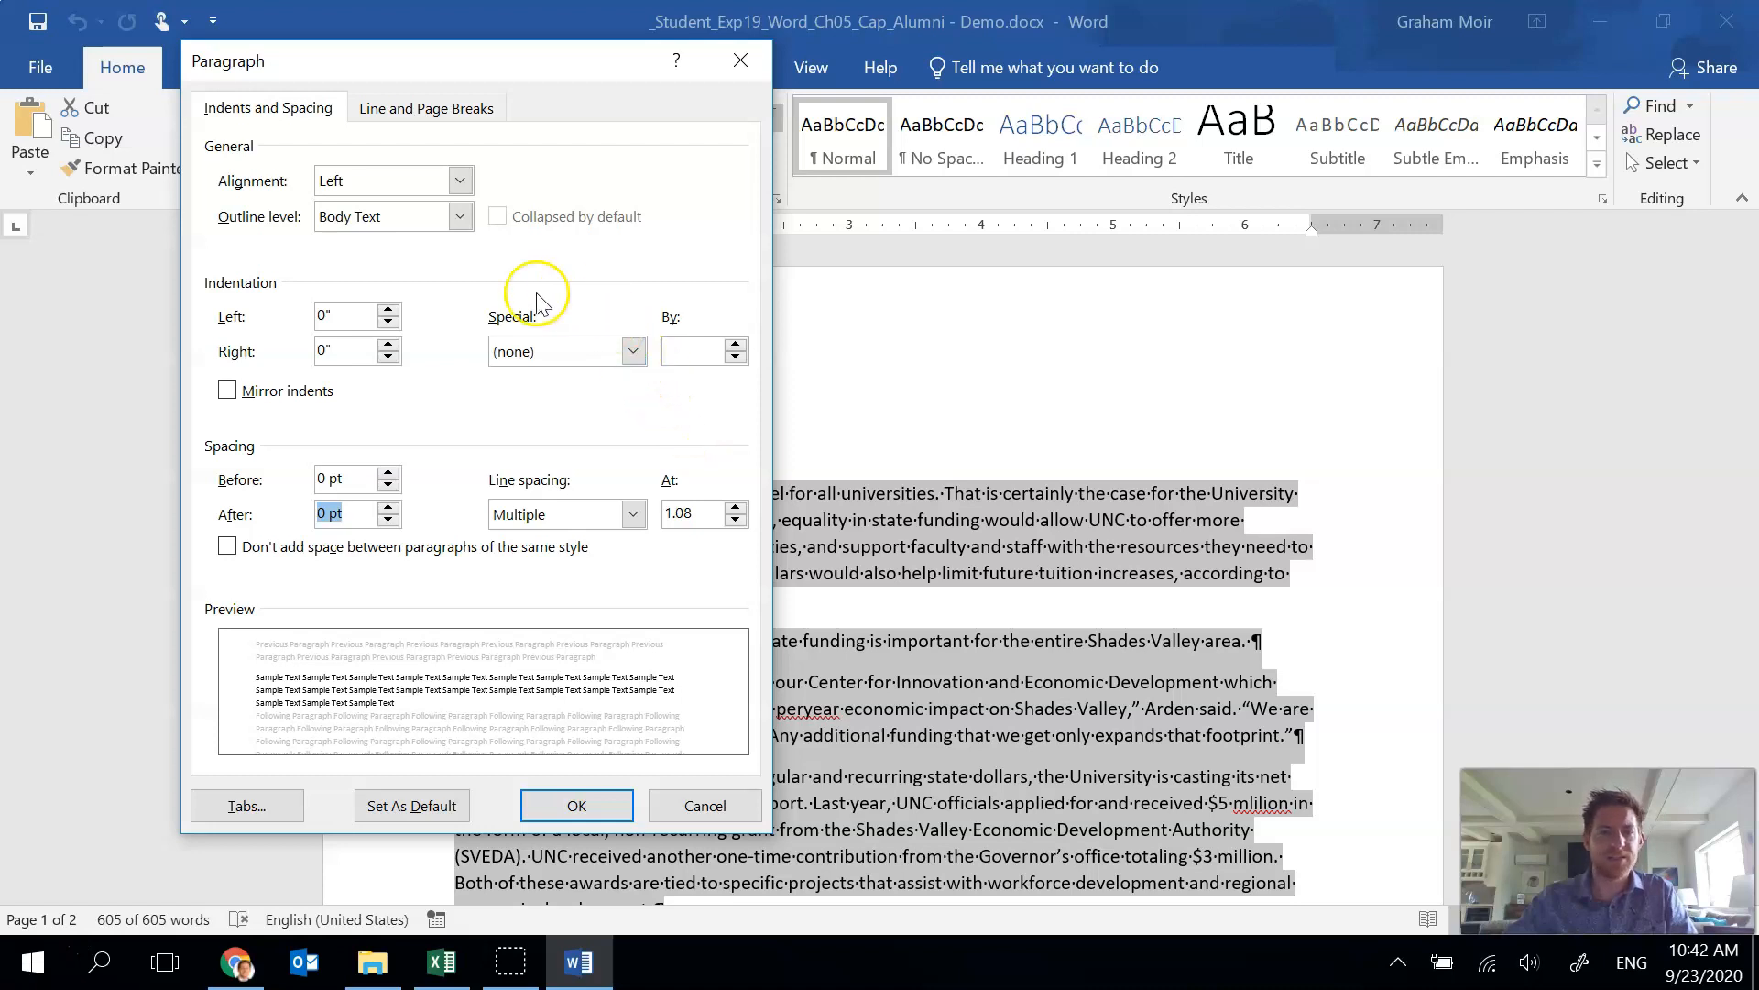
click(633, 352)
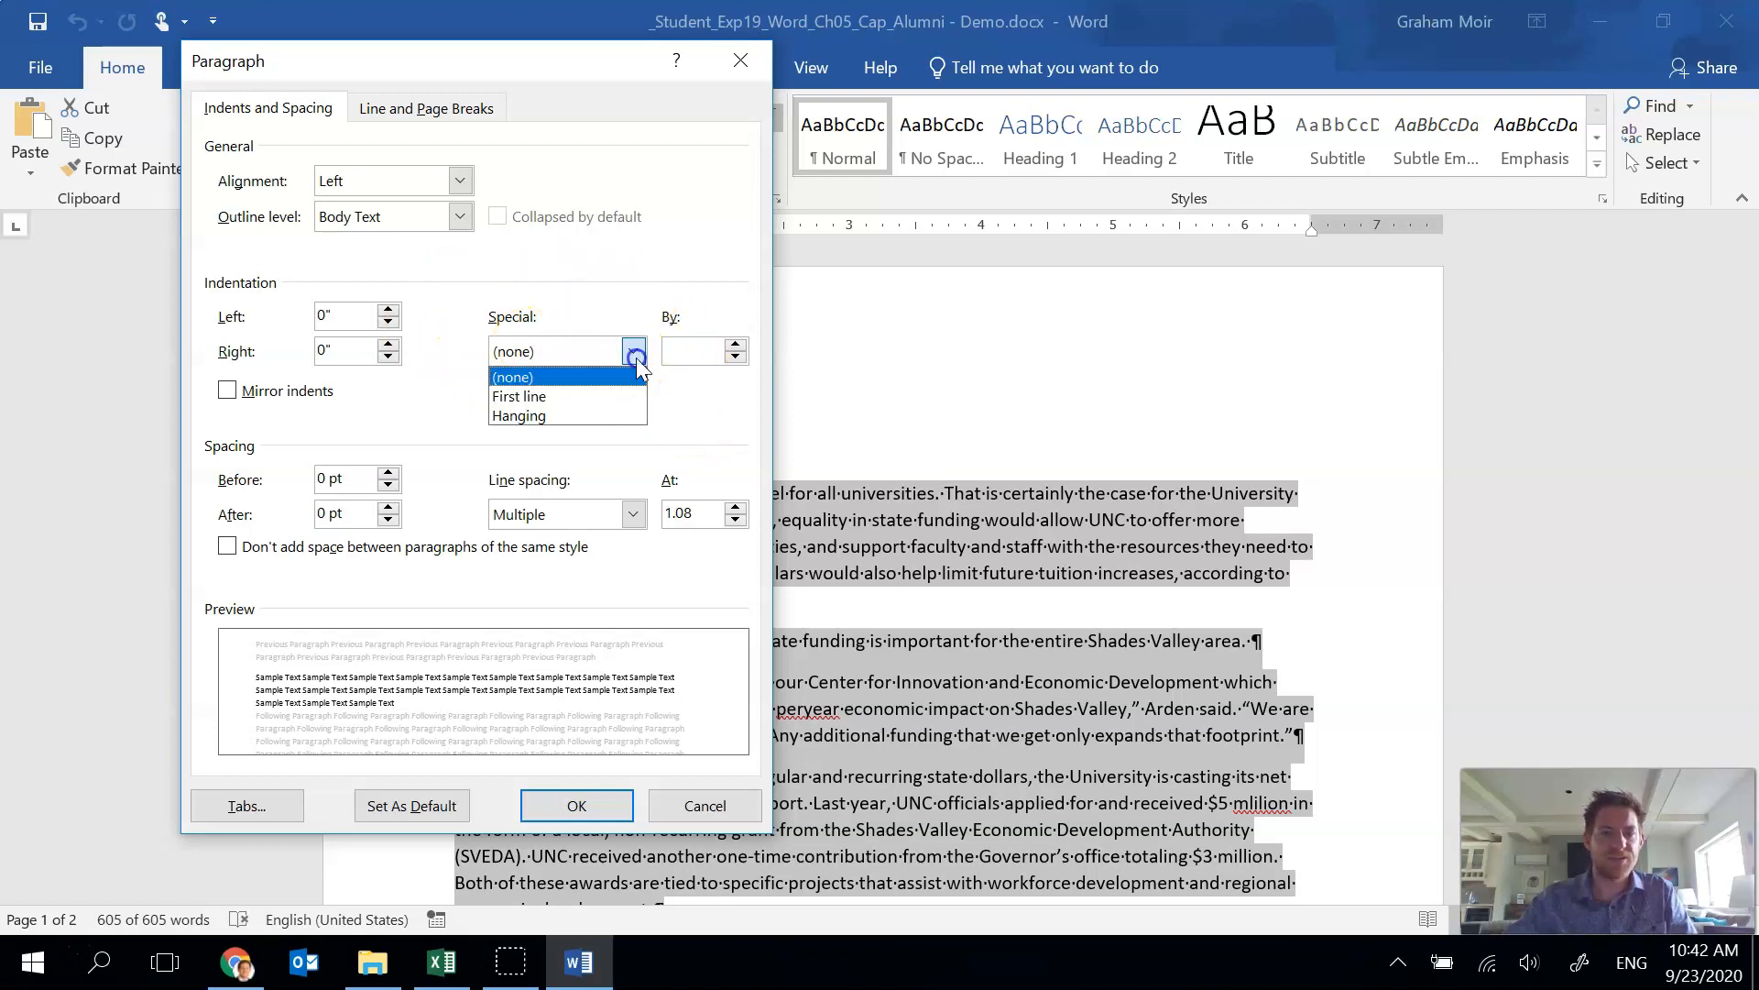
click(580, 400)
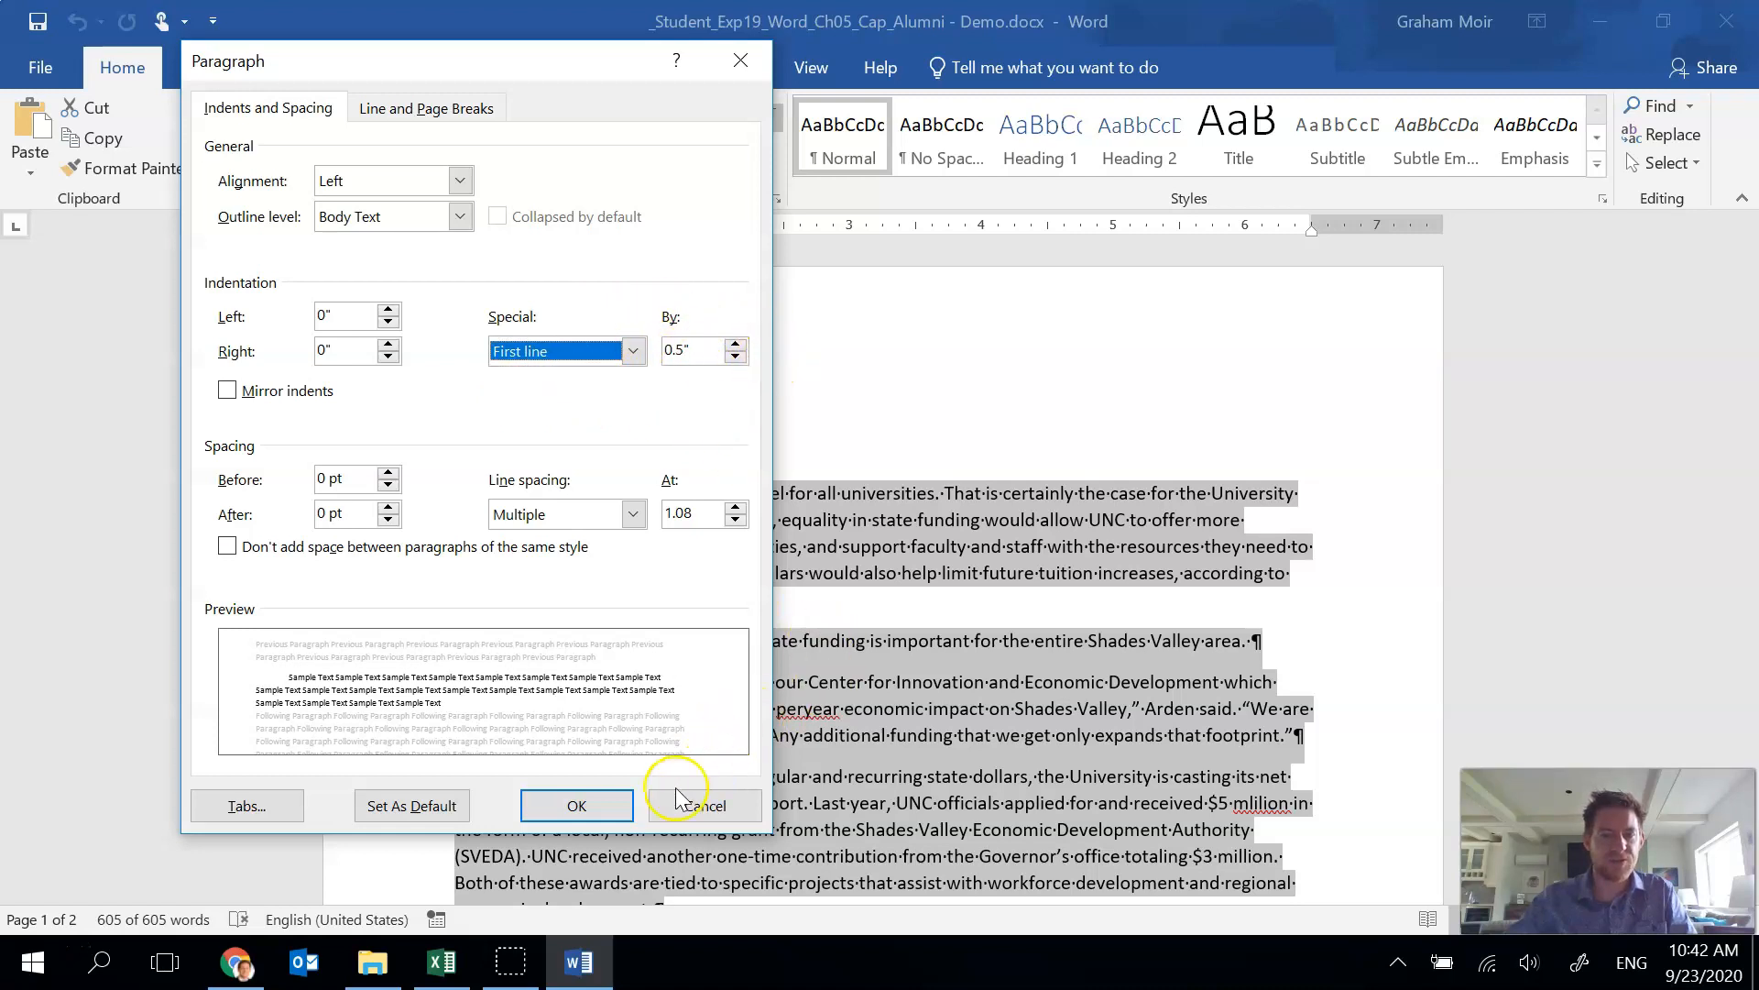
click(572, 804)
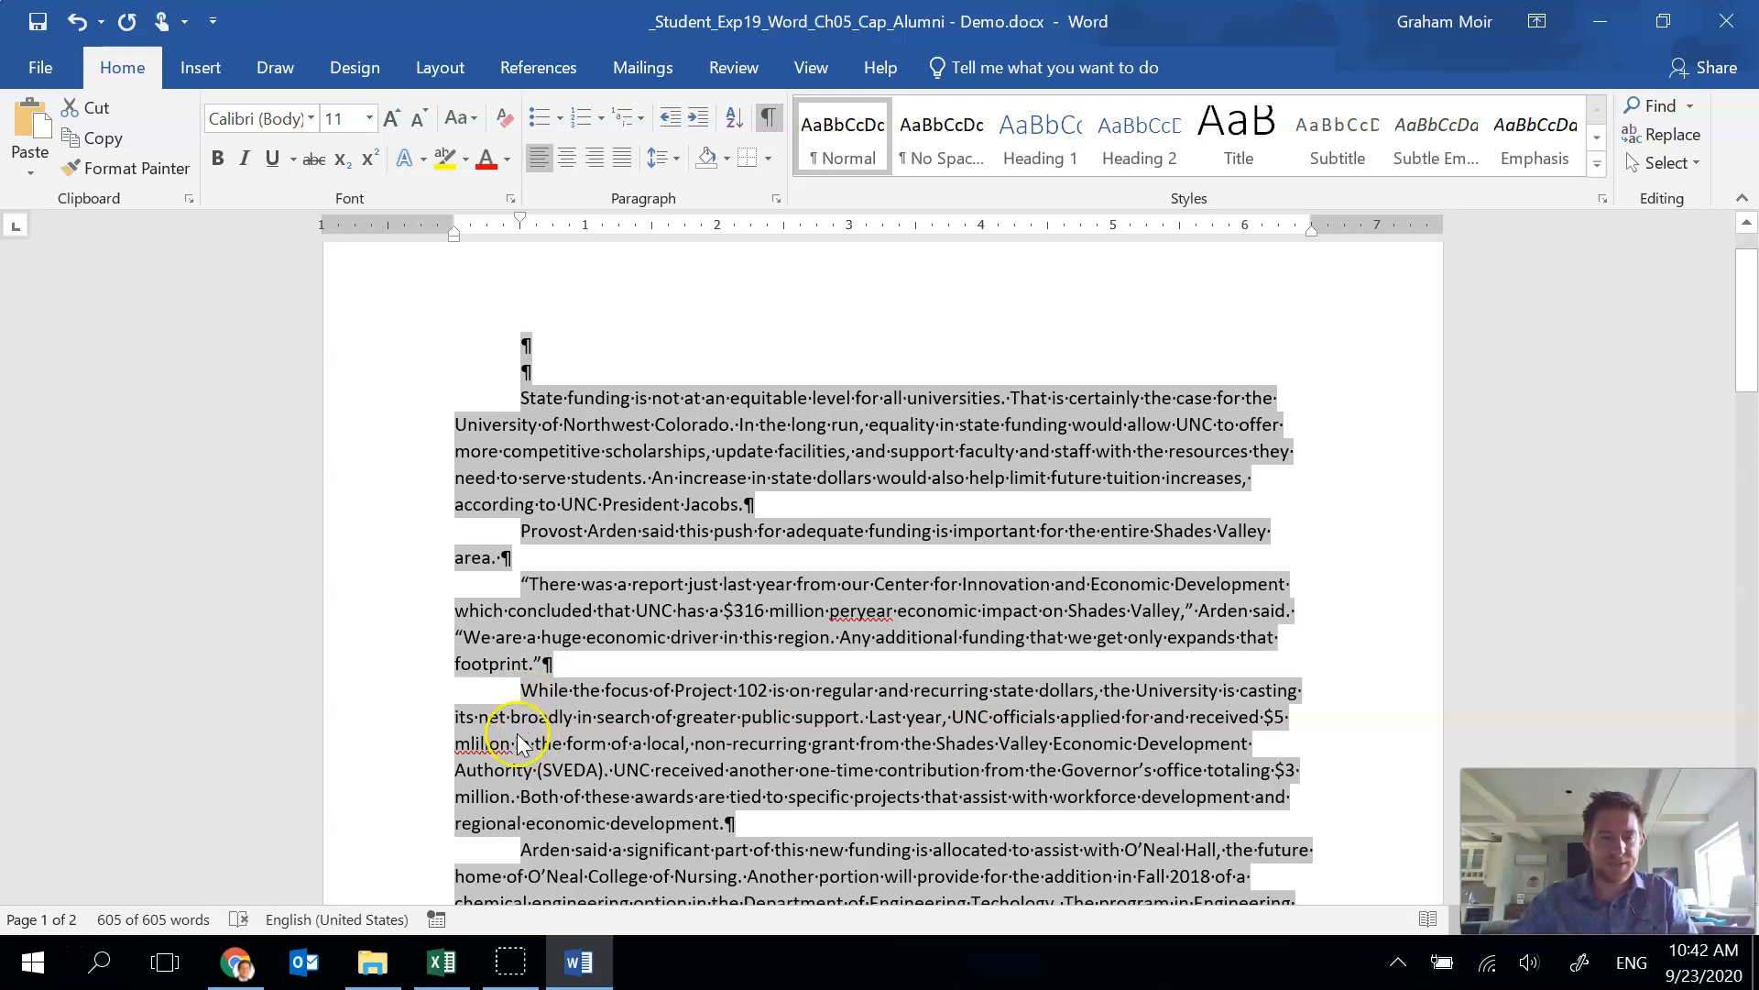
Remove the first-line indent from the first empty paragraph at the top of the document.
scroll(495, 660, up, 1)
click(507, 417)
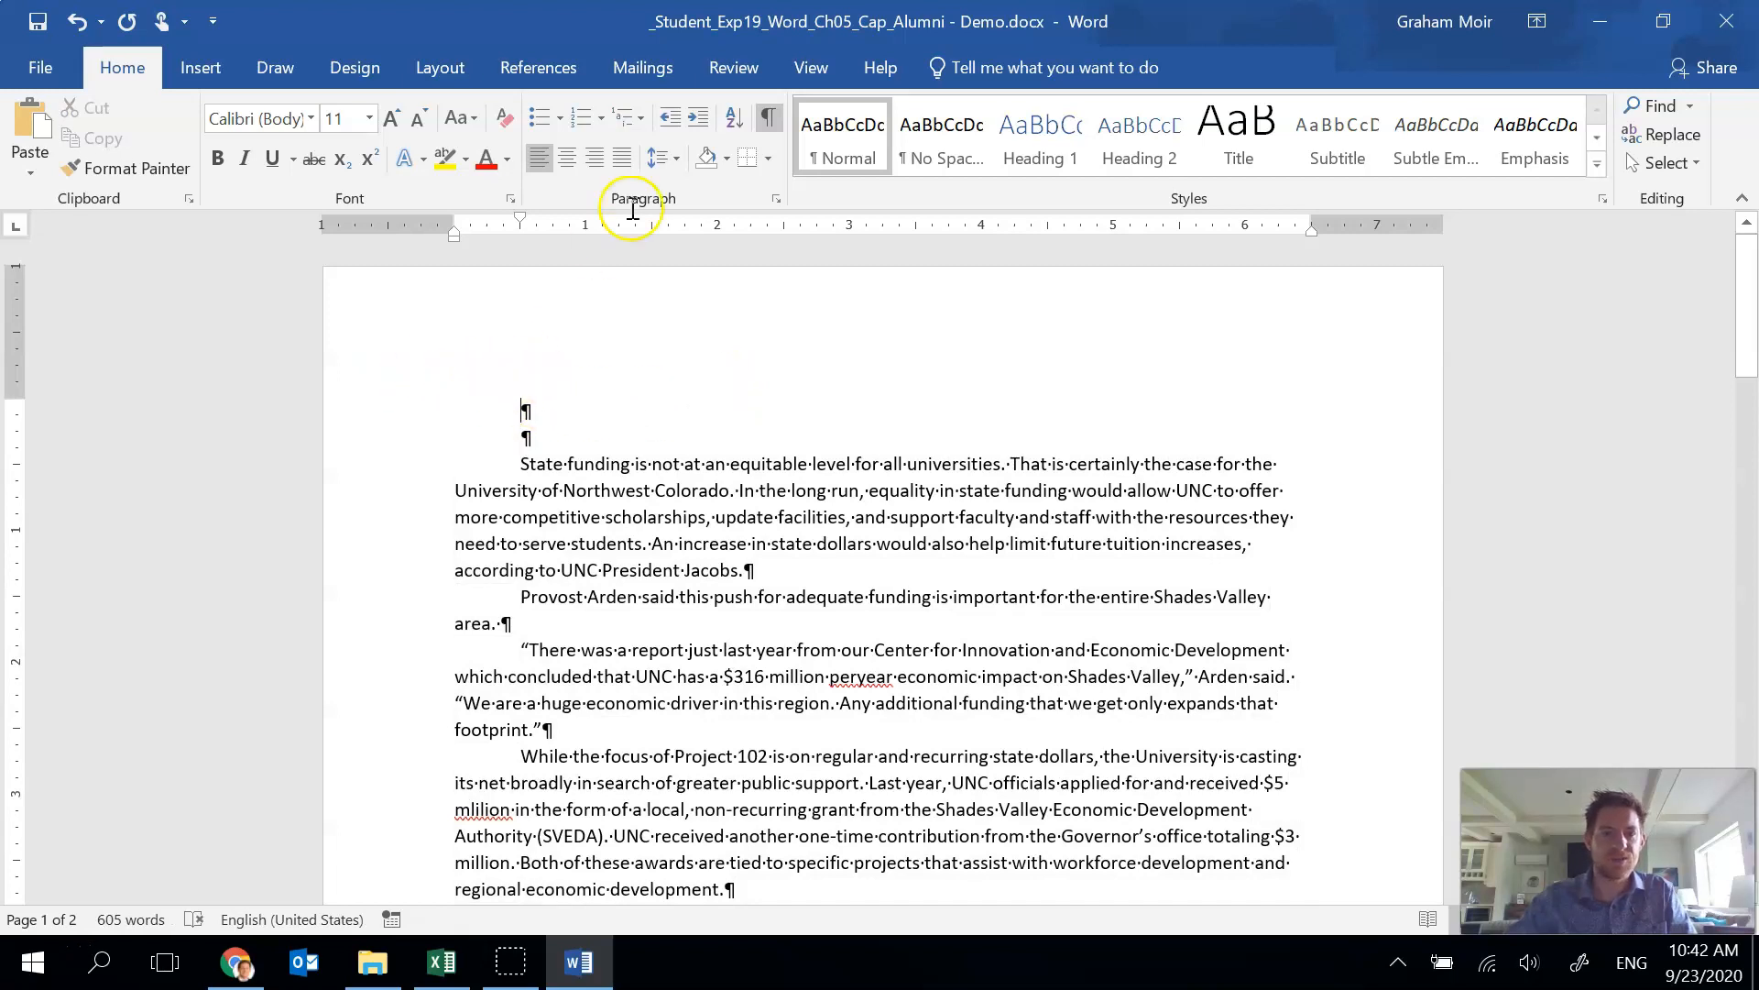
click(784, 198)
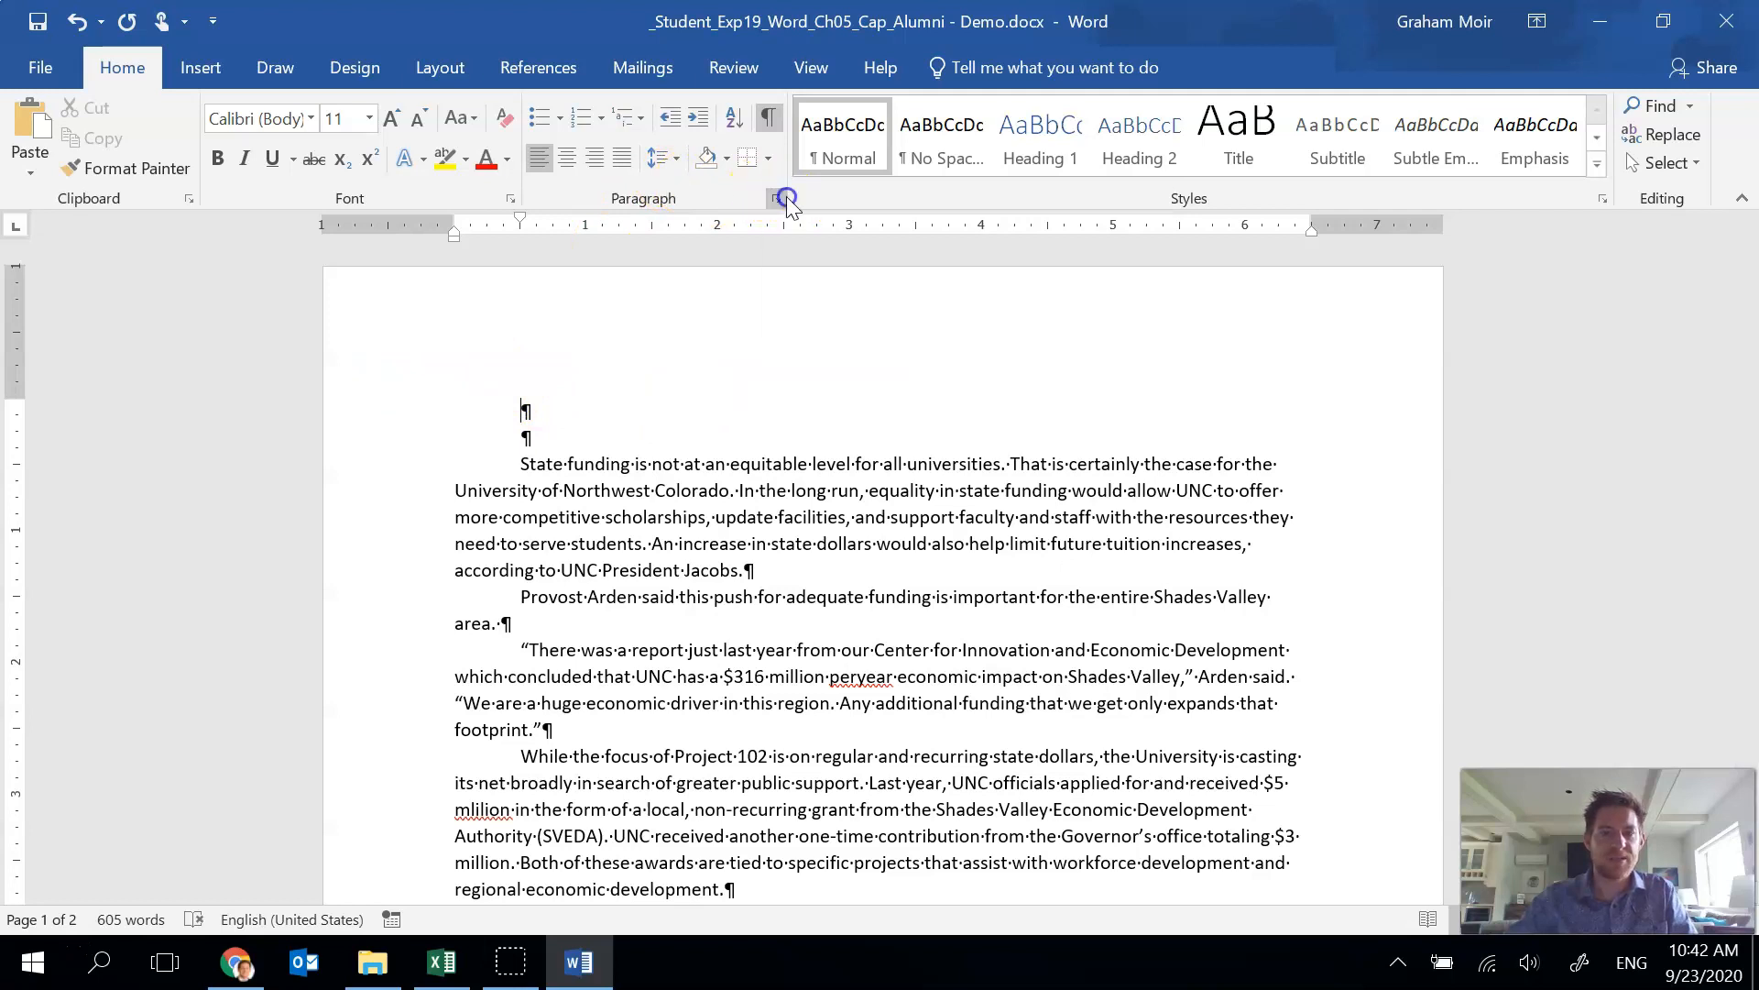
click(635, 353)
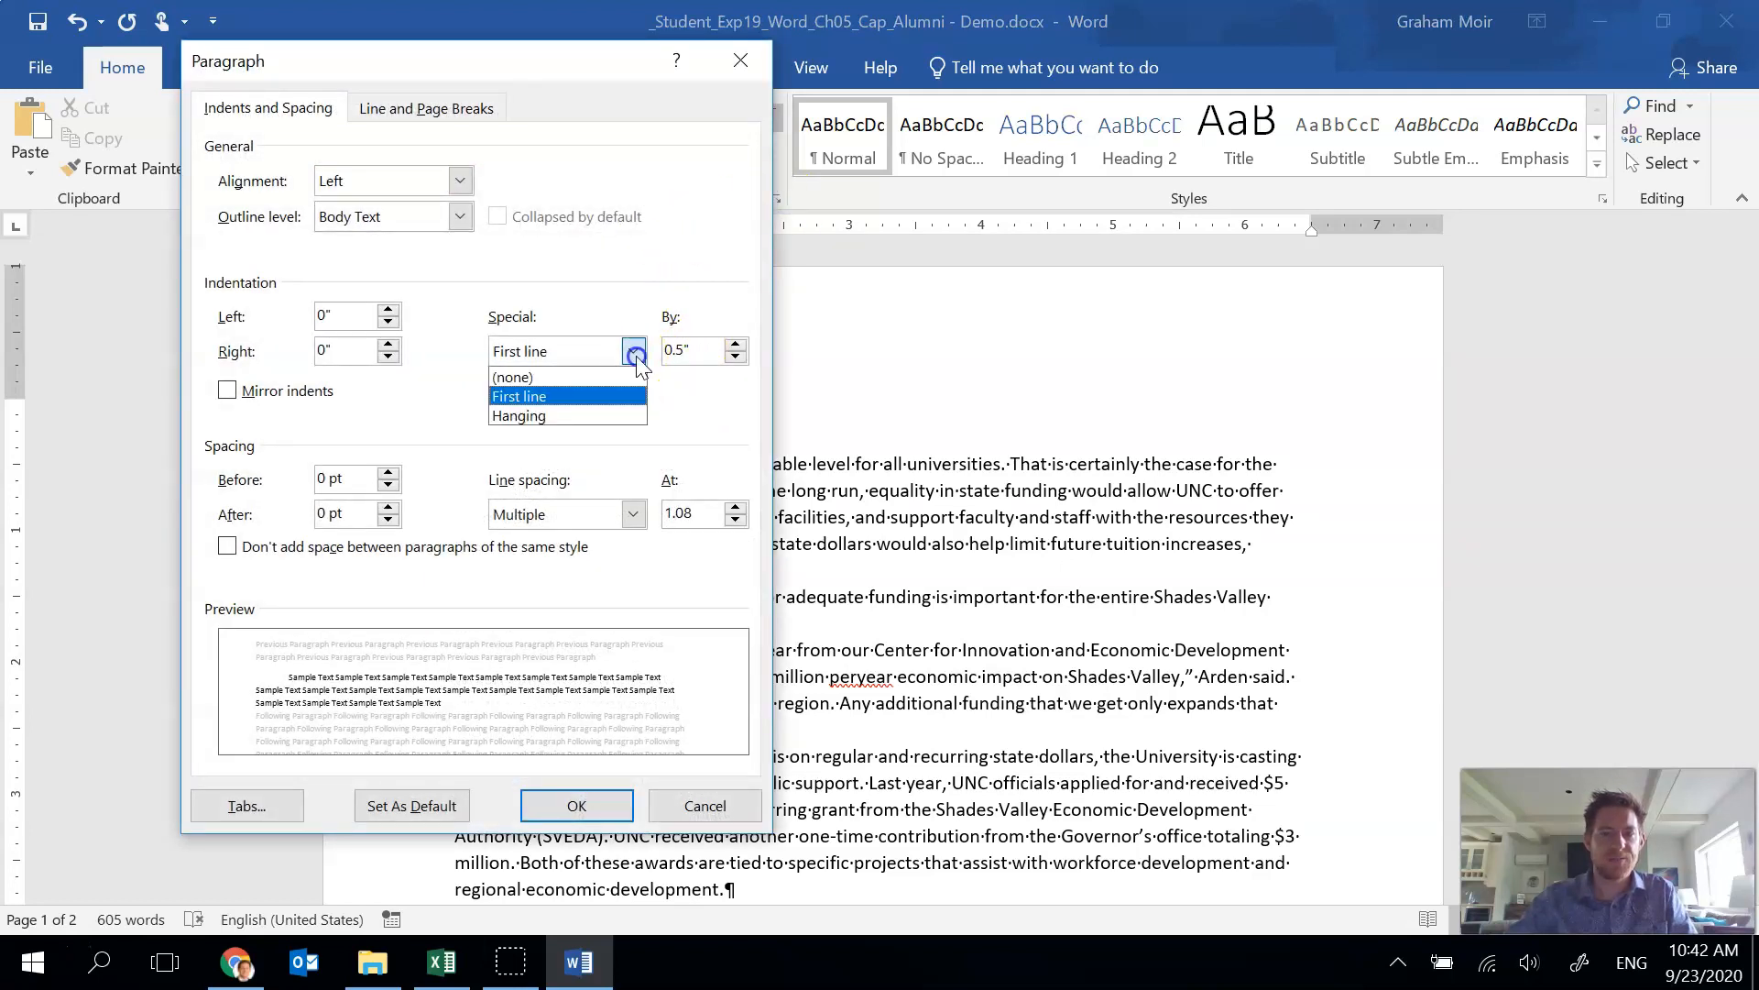
click(603, 376)
click(566, 806)
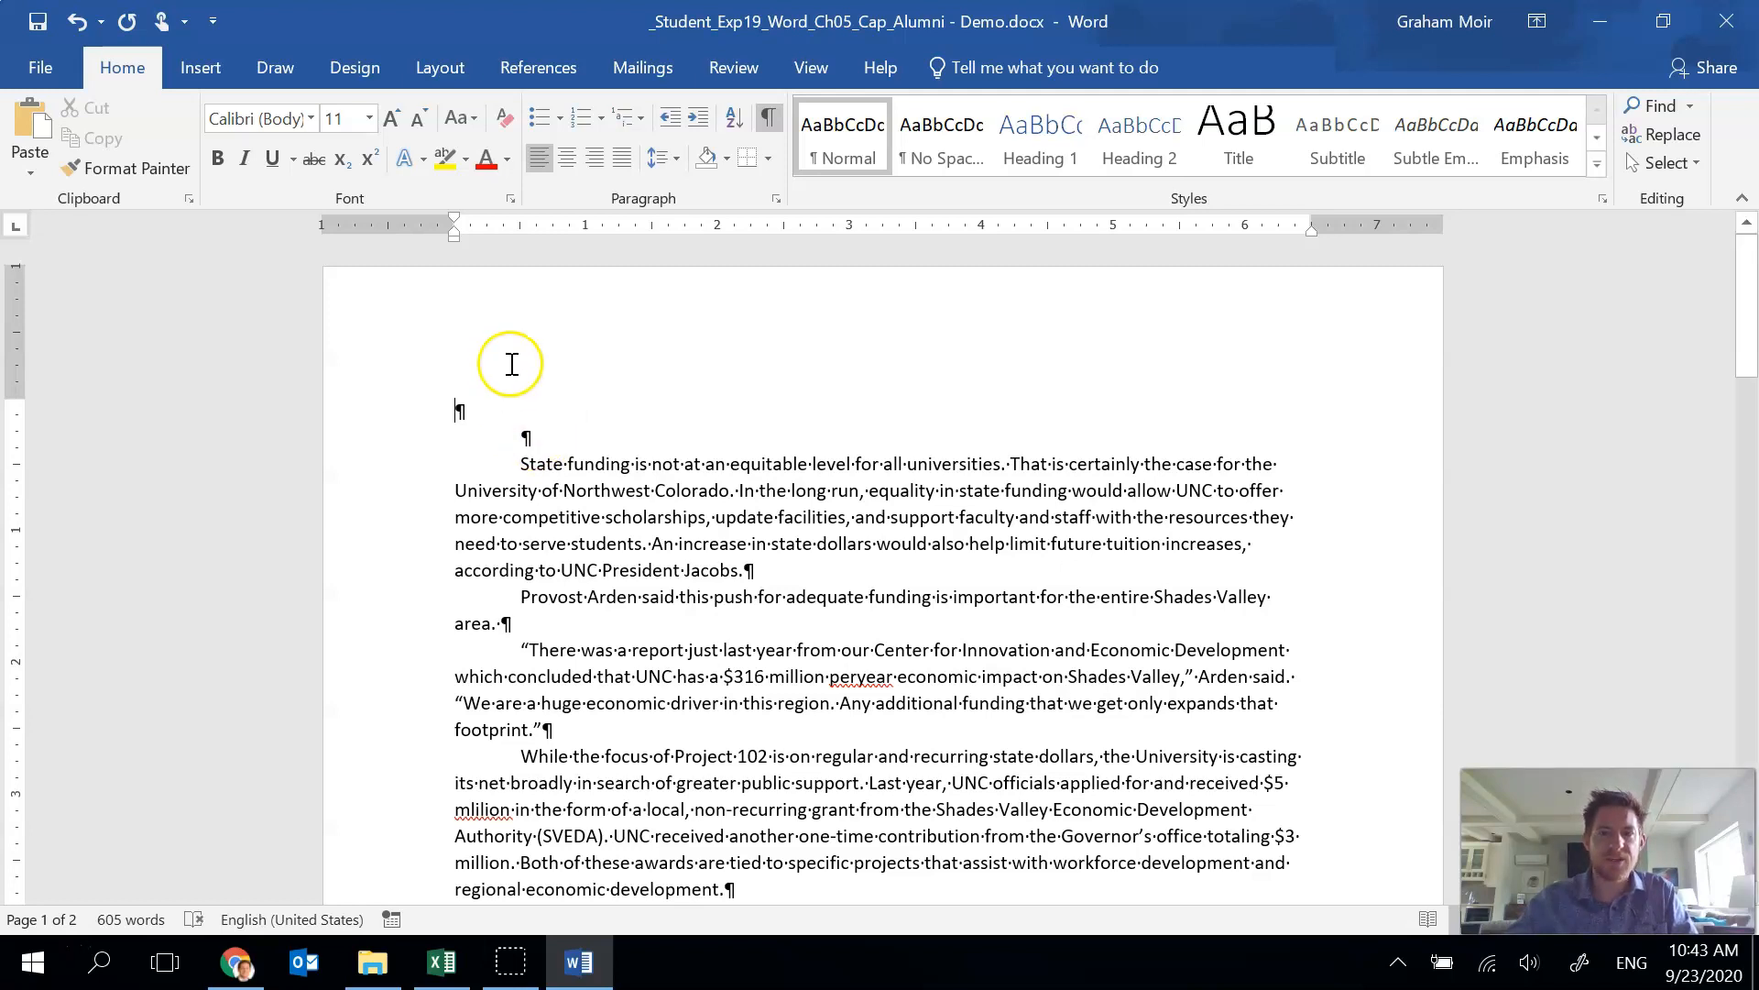
Draw a text box over the first empty paragraph, about 2.98" wide.
click(199, 67)
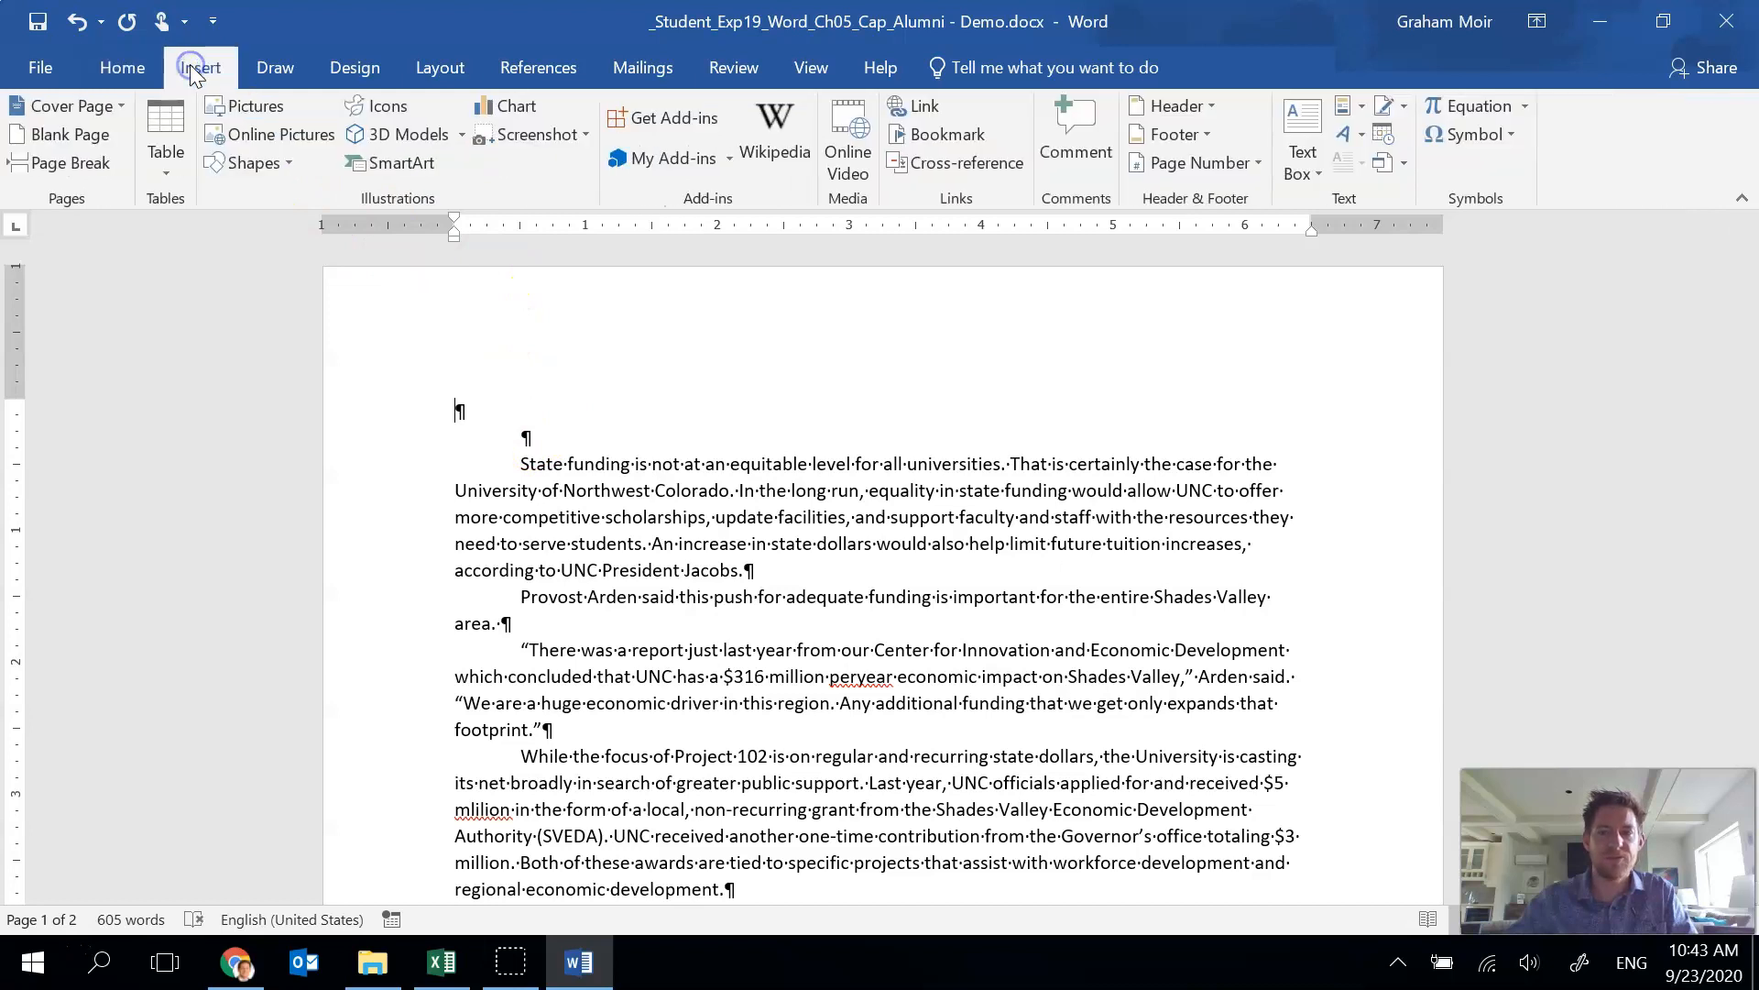
click(1306, 176)
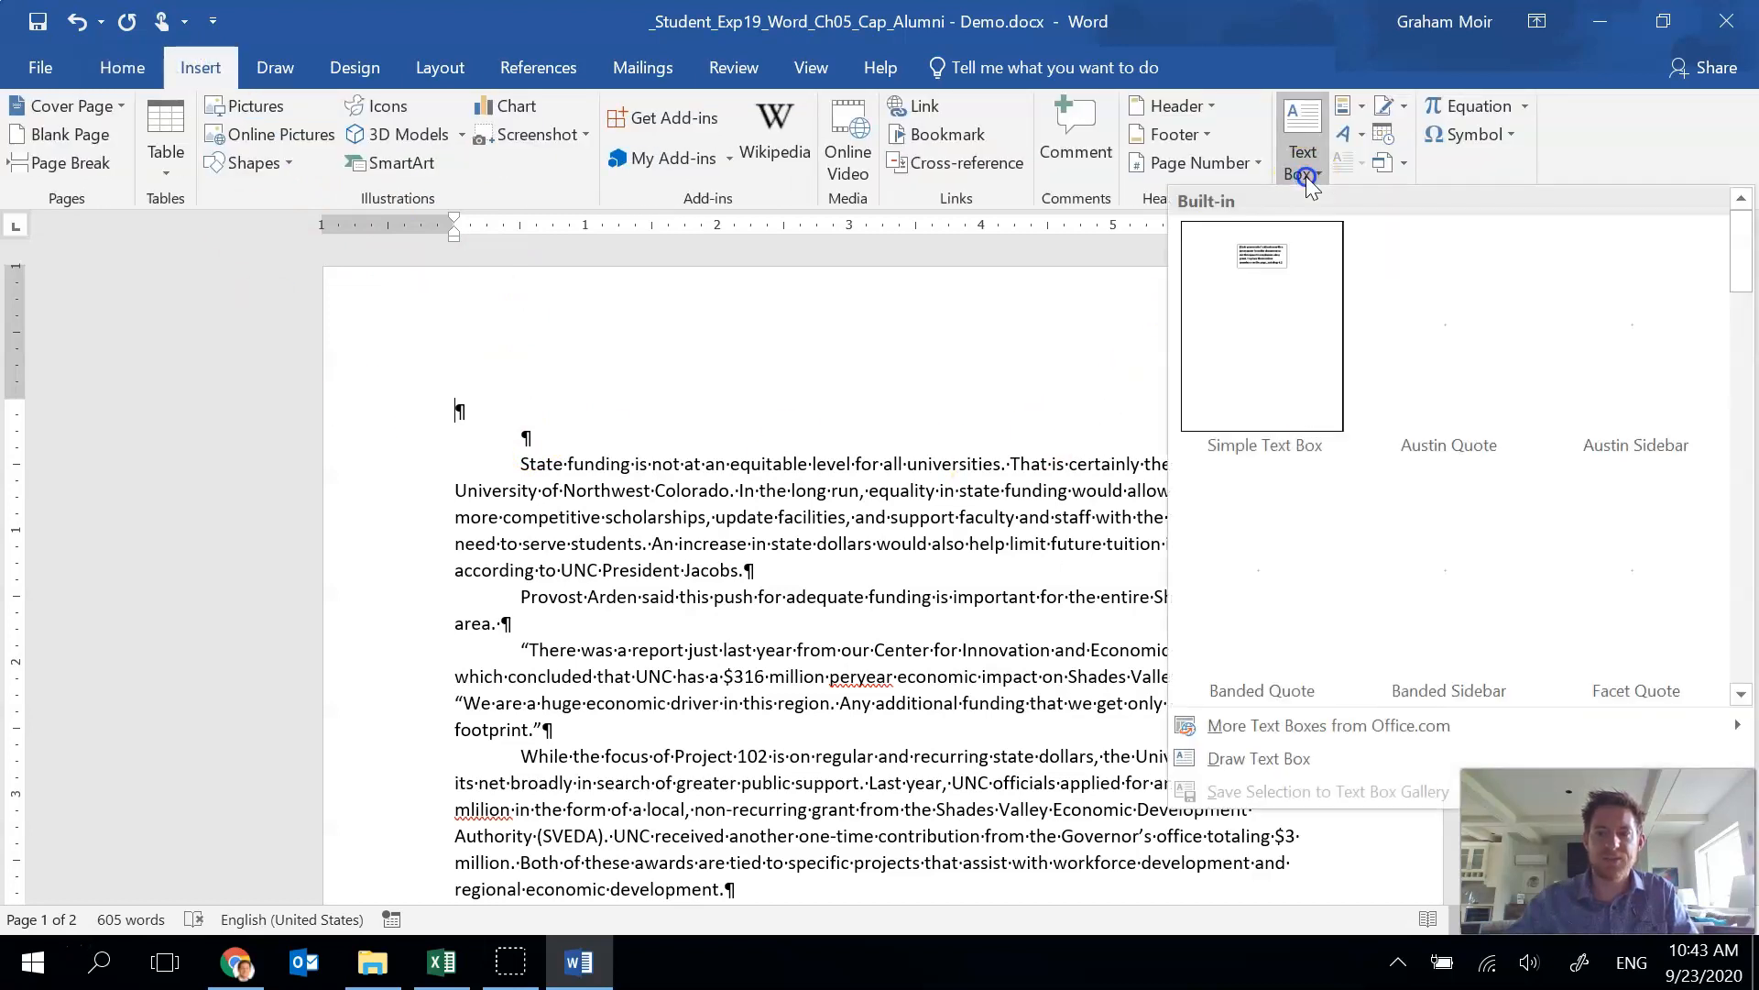
click(1343, 761)
drag(449, 397, 842, 427)
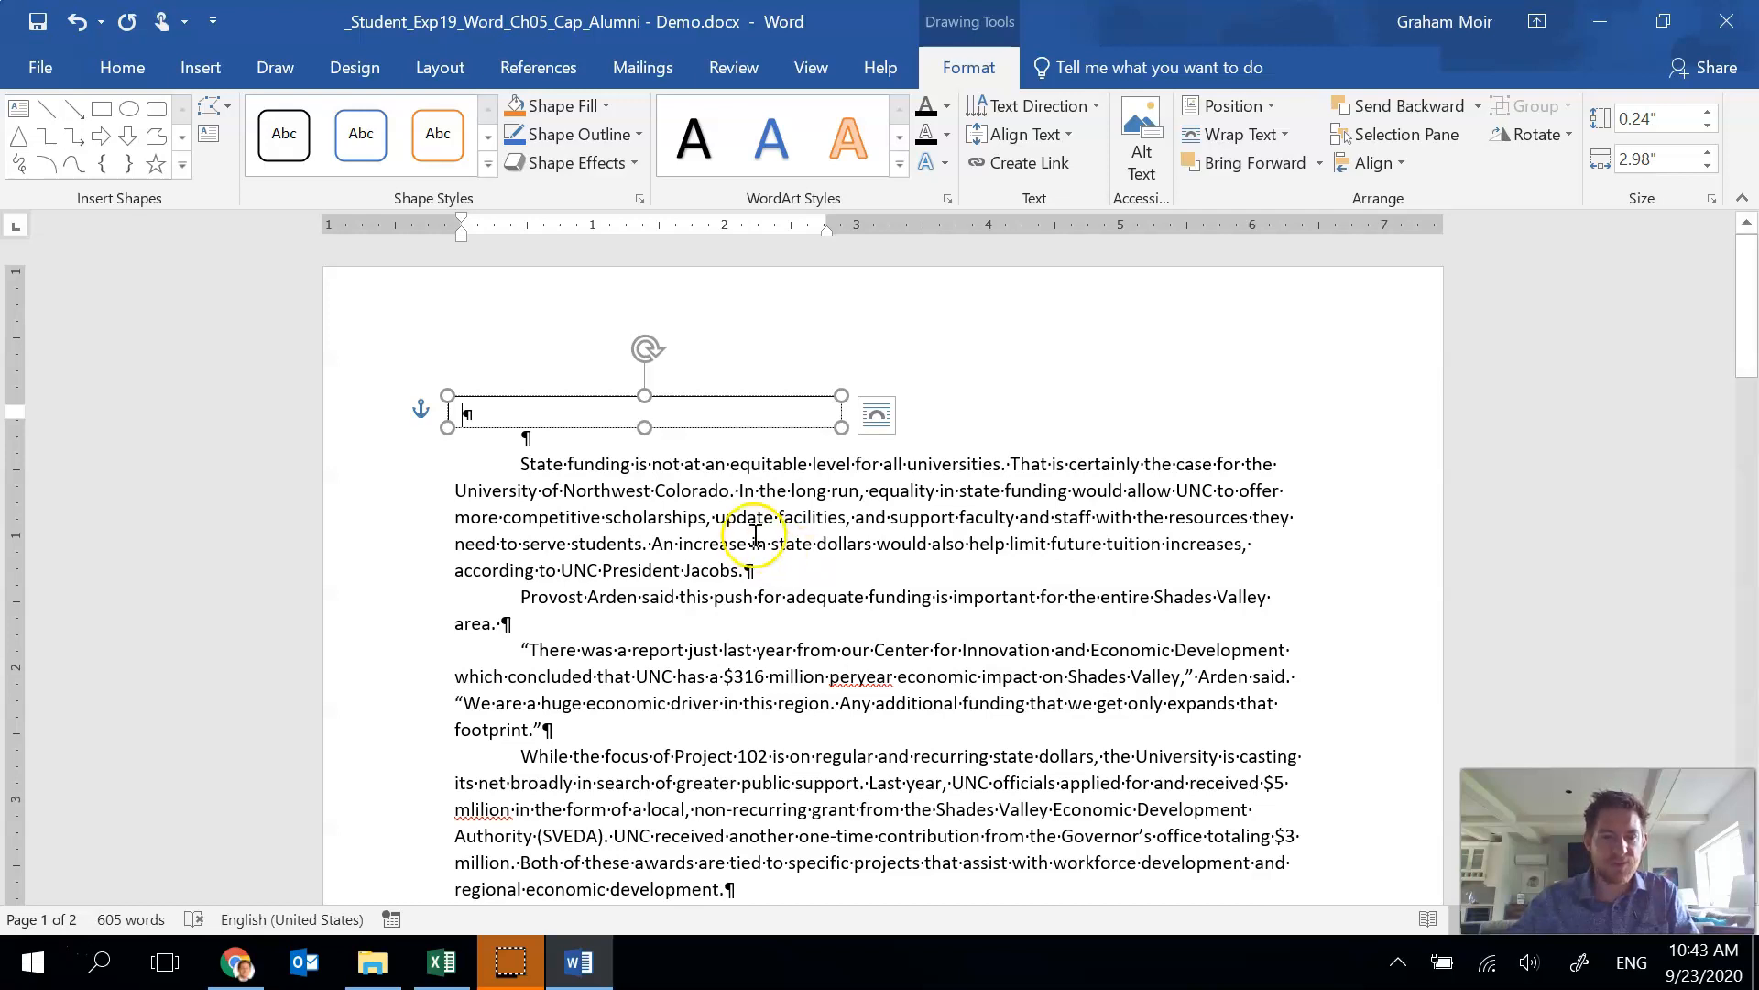
Set the text box's height to 0.75" and width to 6.5".
click(698, 396)
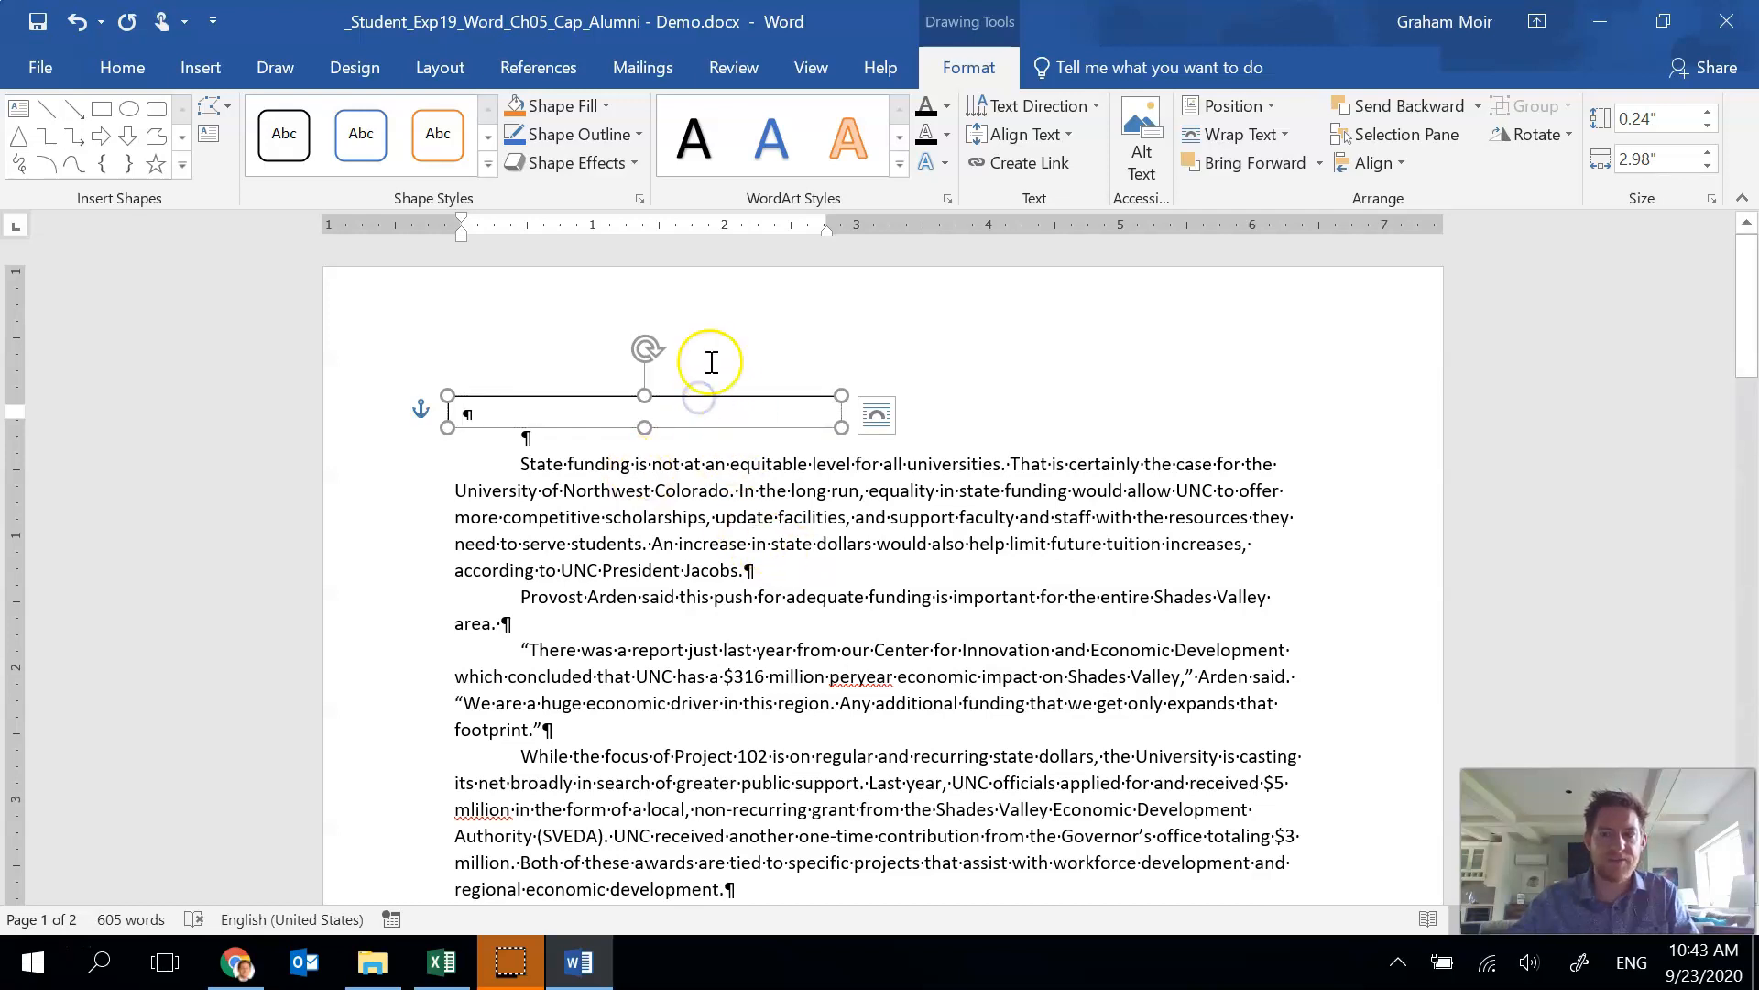
click(1669, 118)
text(0.75)
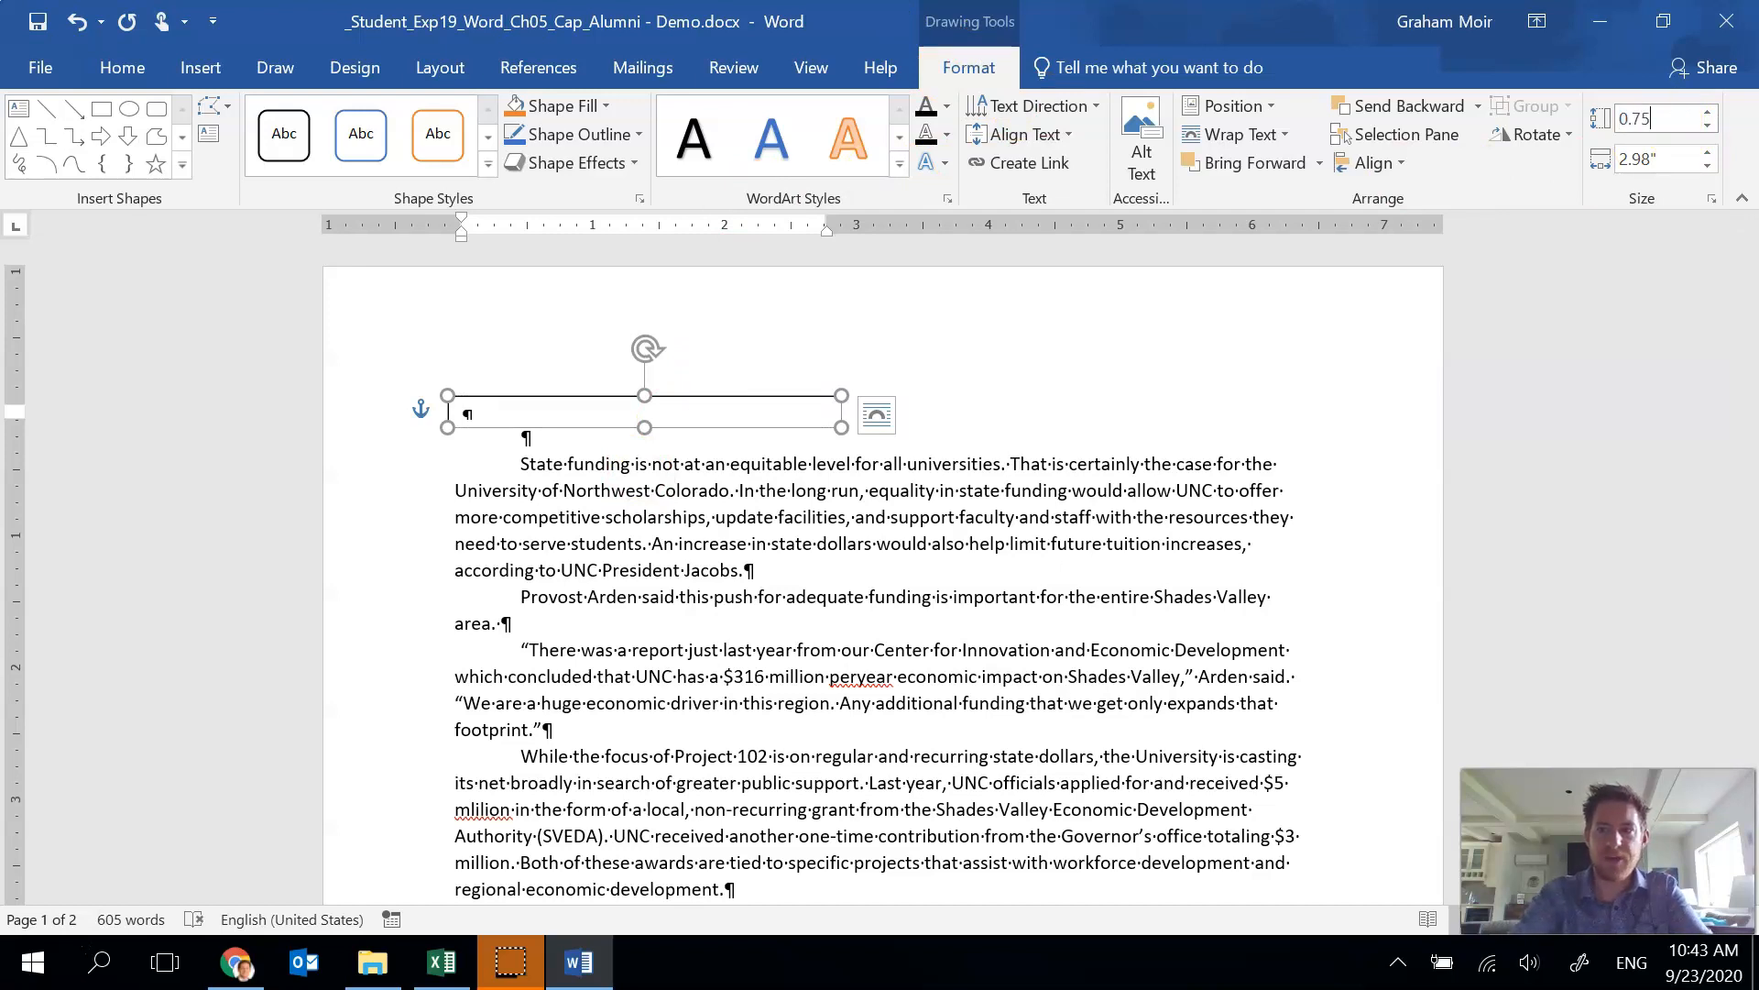
key(Tab)
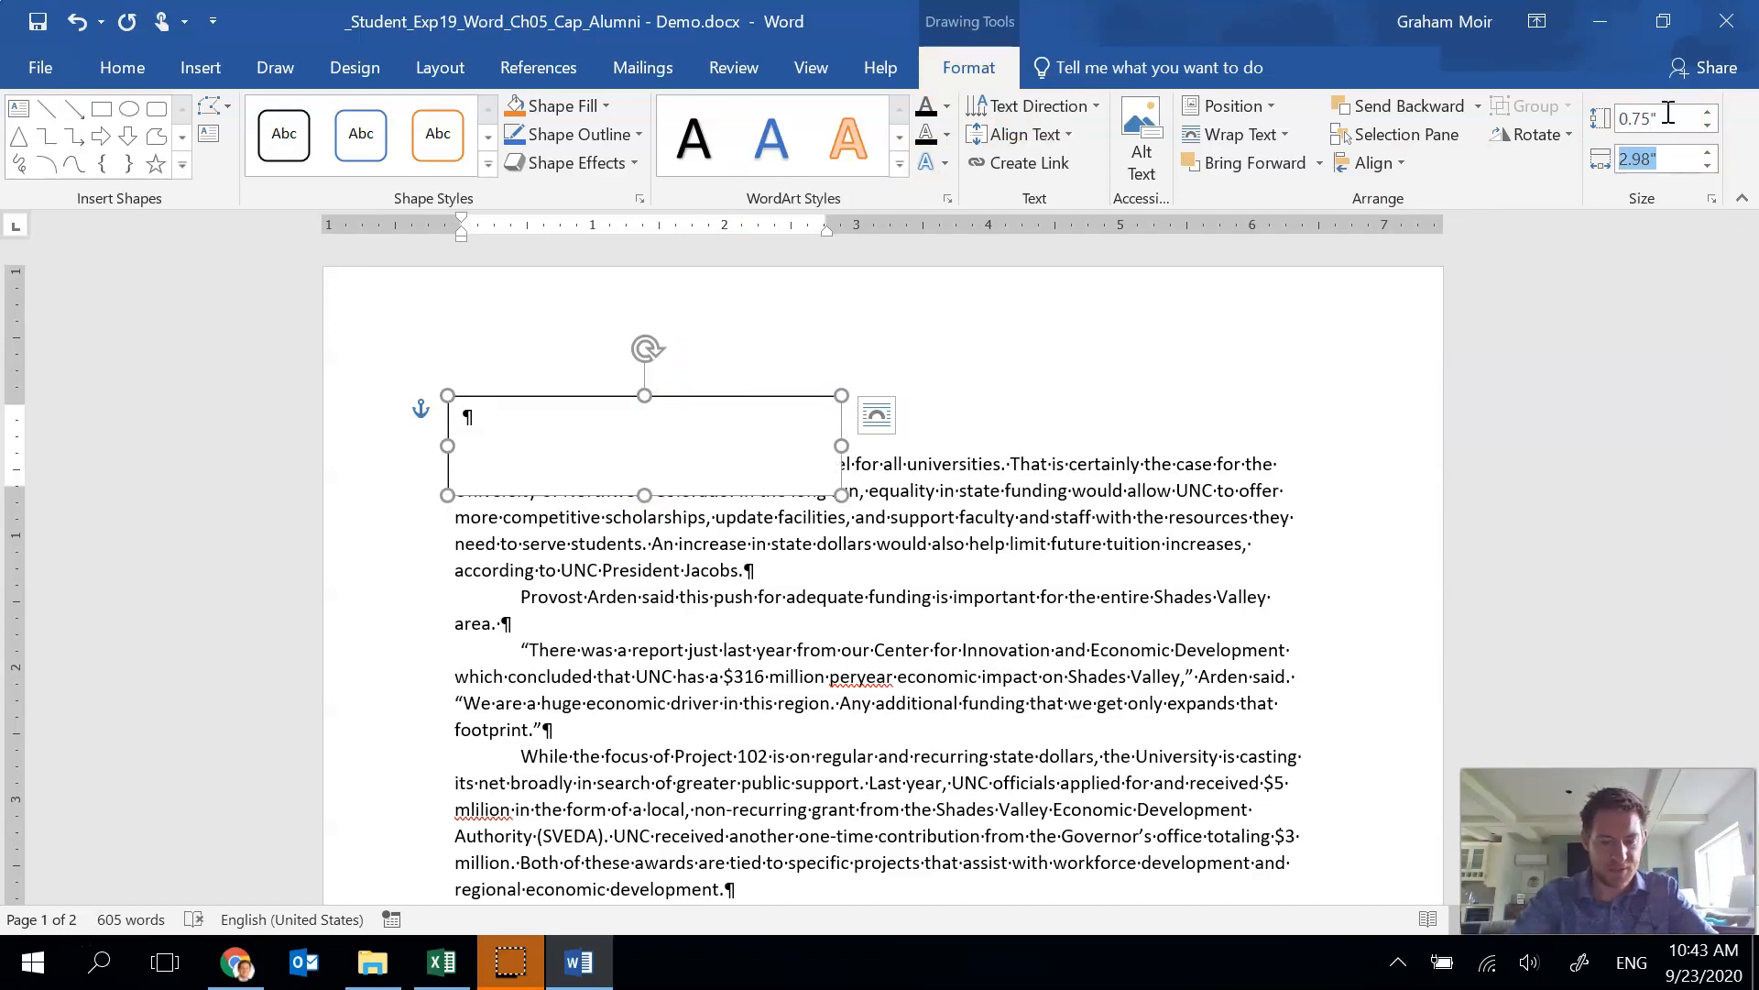
text(6.5)
key(Return)
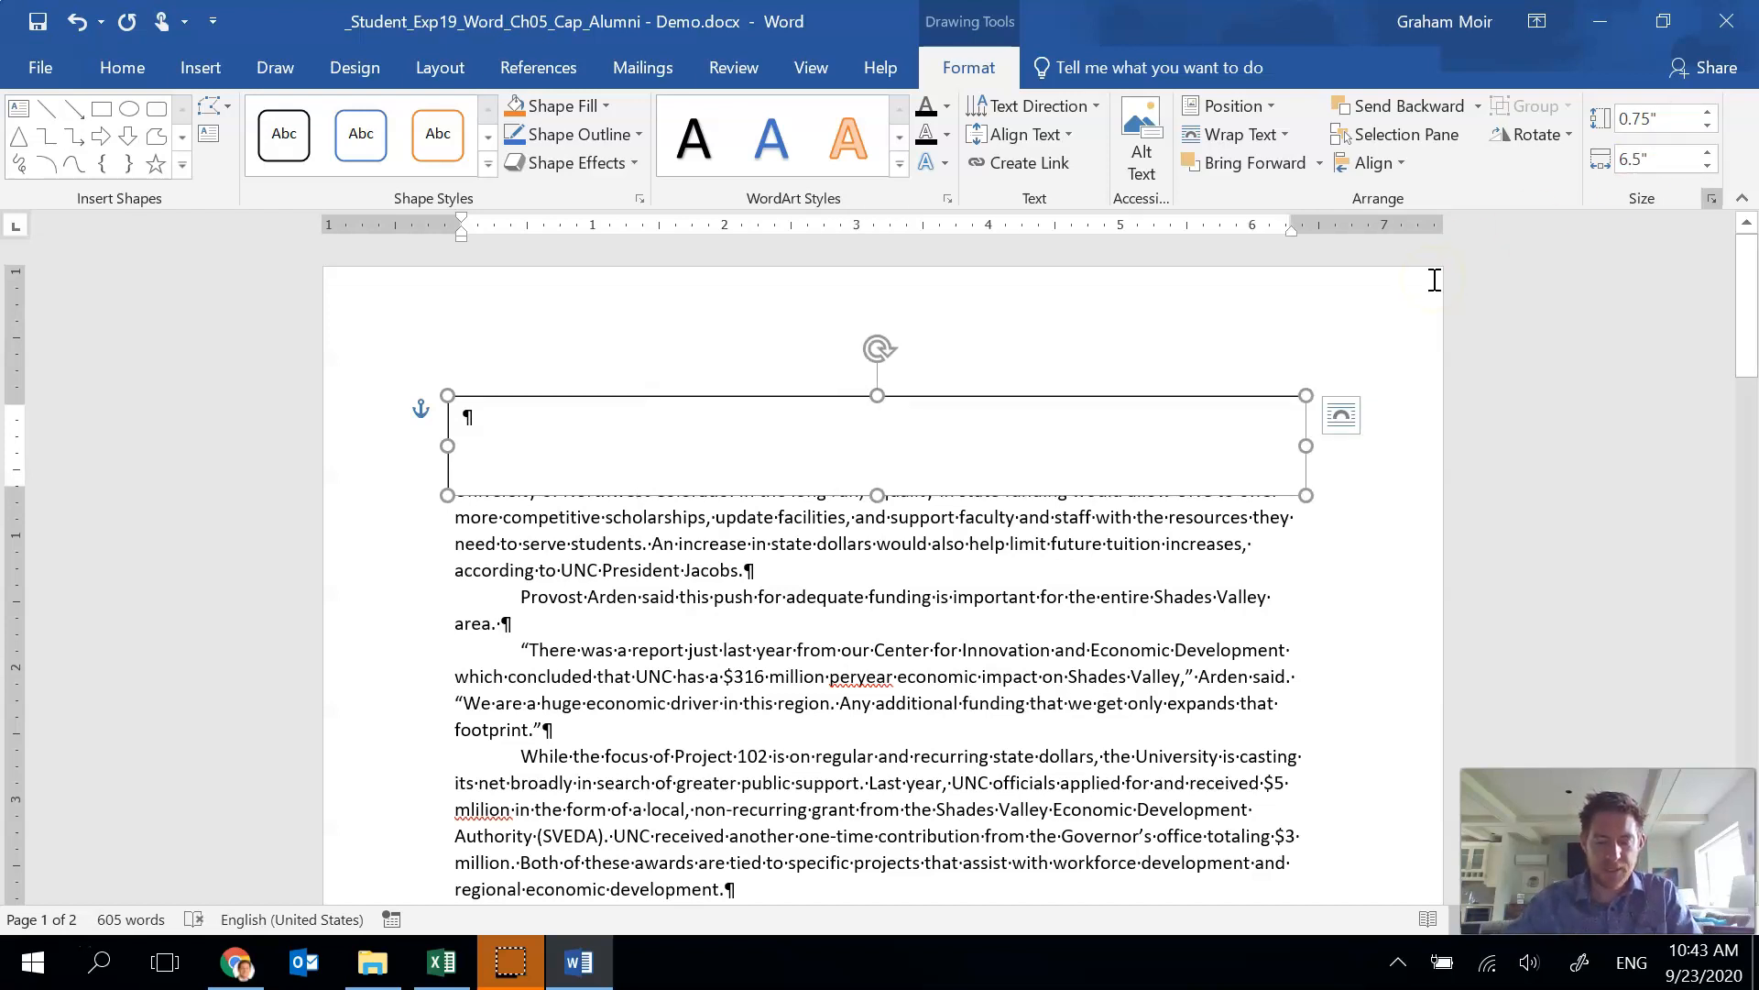
Set the text box's text wrapping to Top and Bottom.
click(1279, 140)
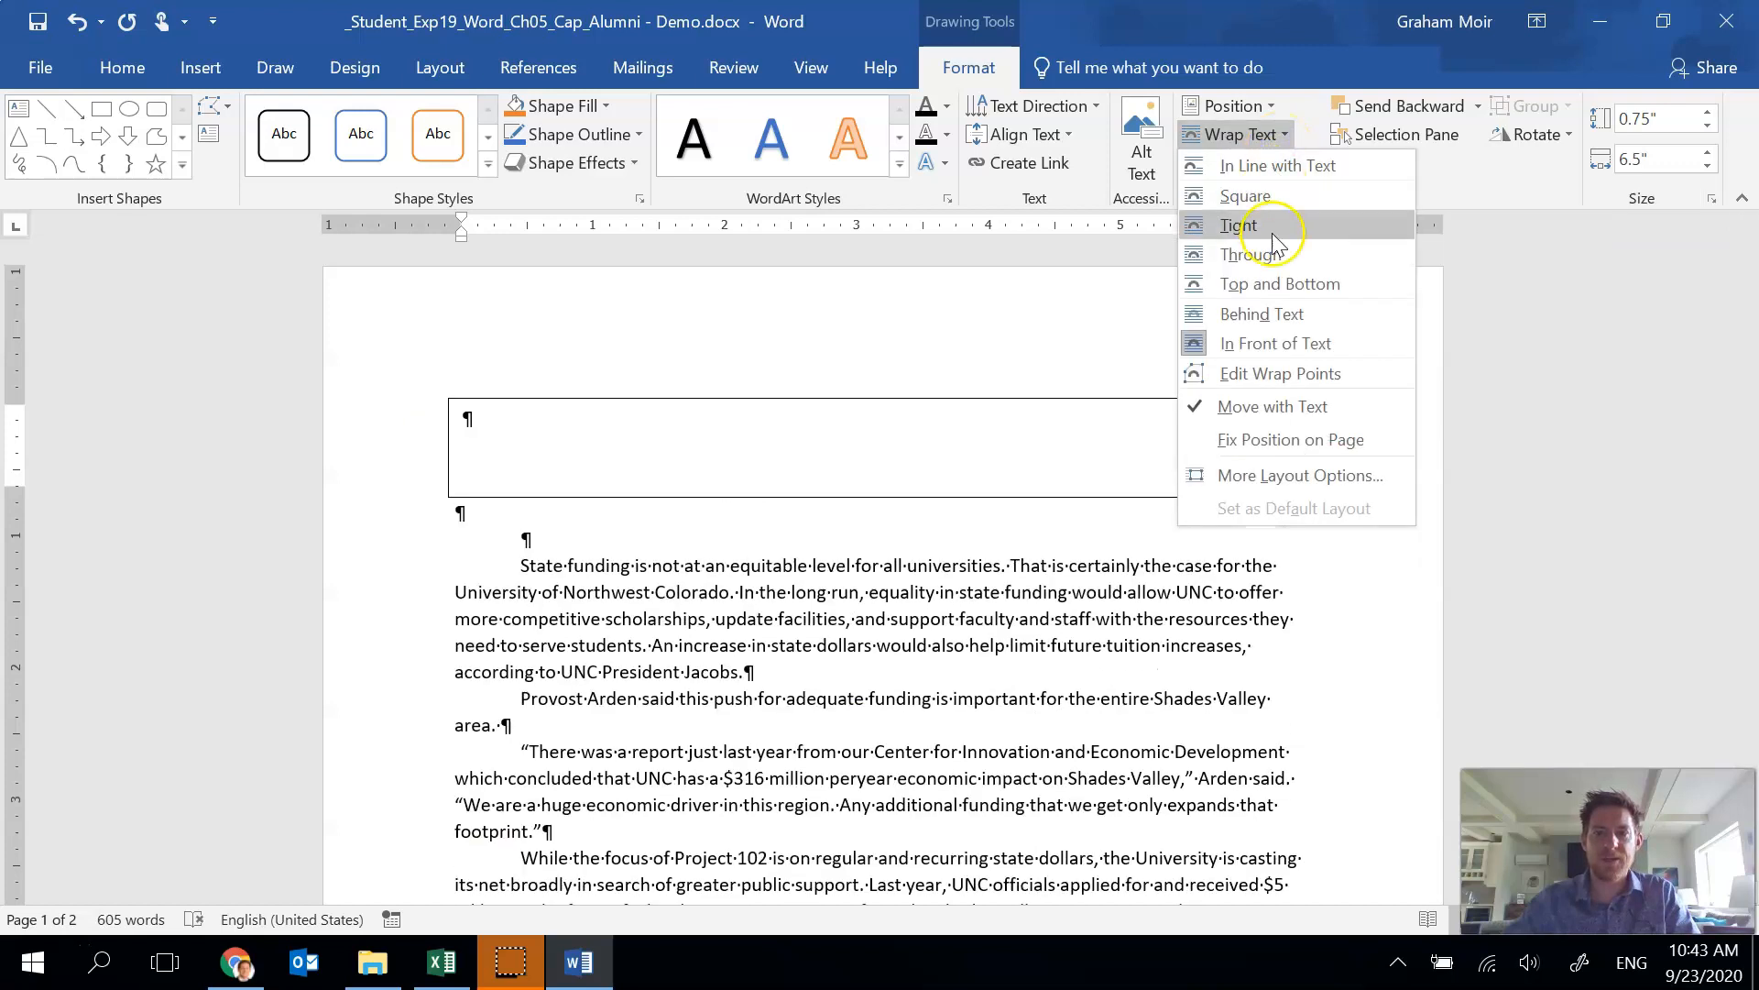
click(1281, 283)
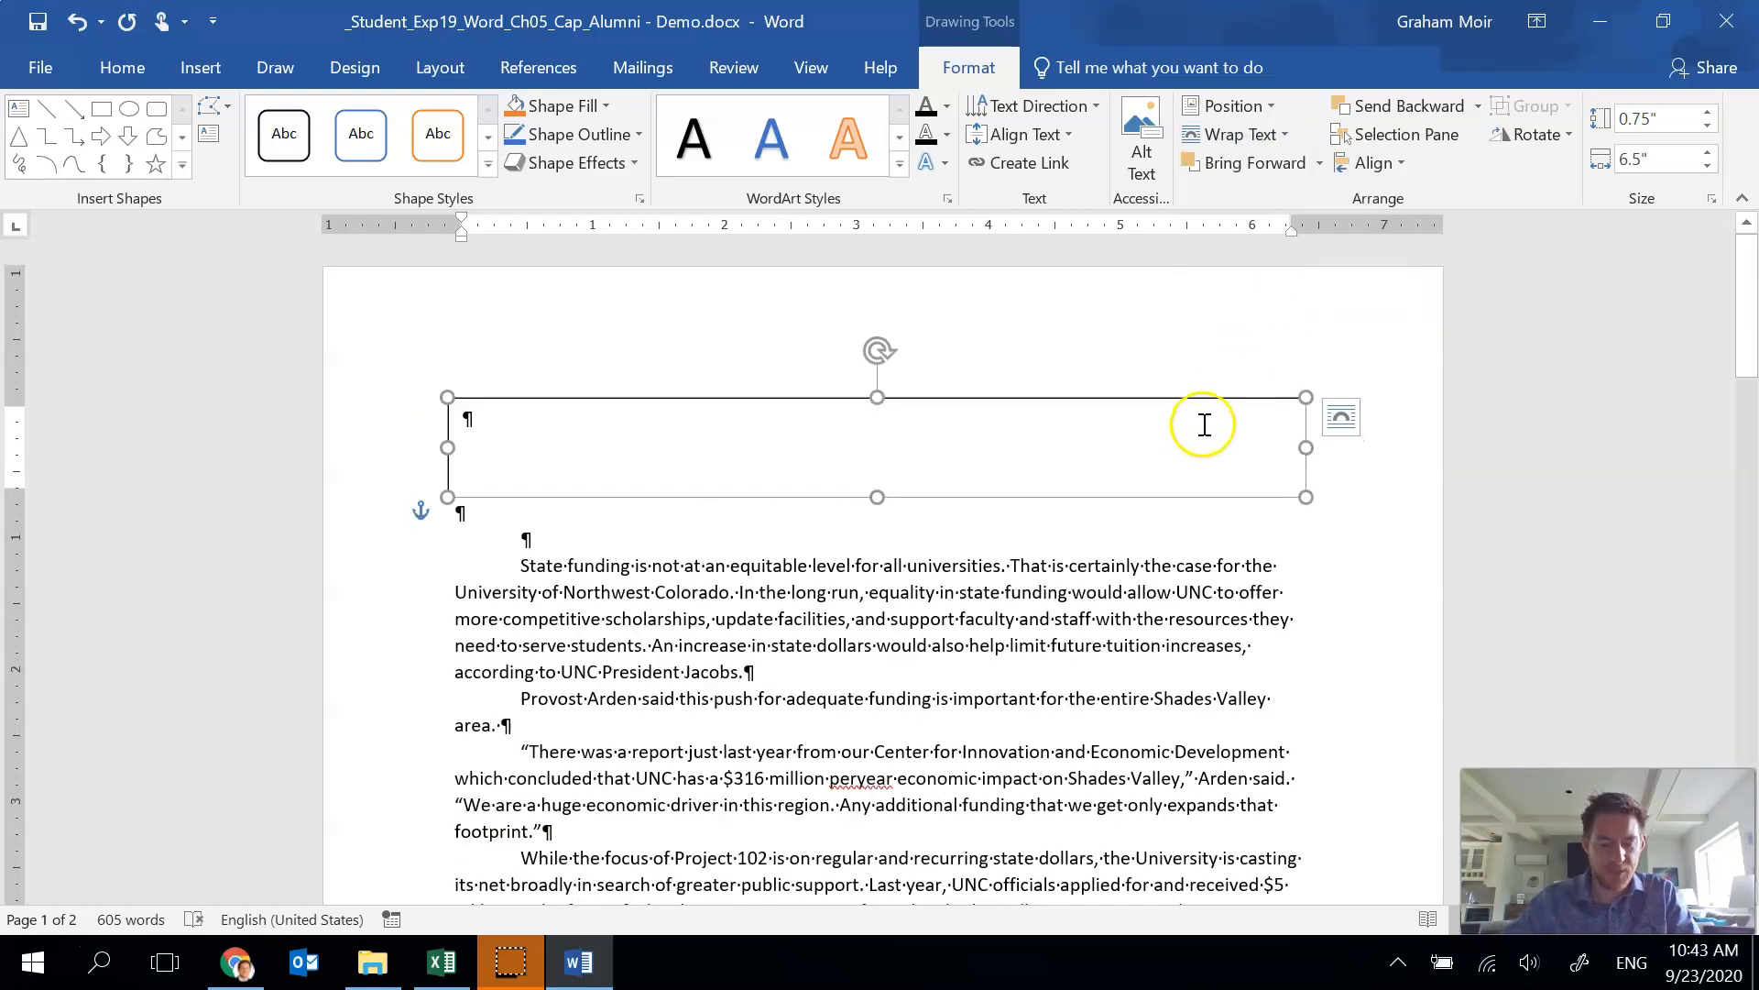
click(1231, 392)
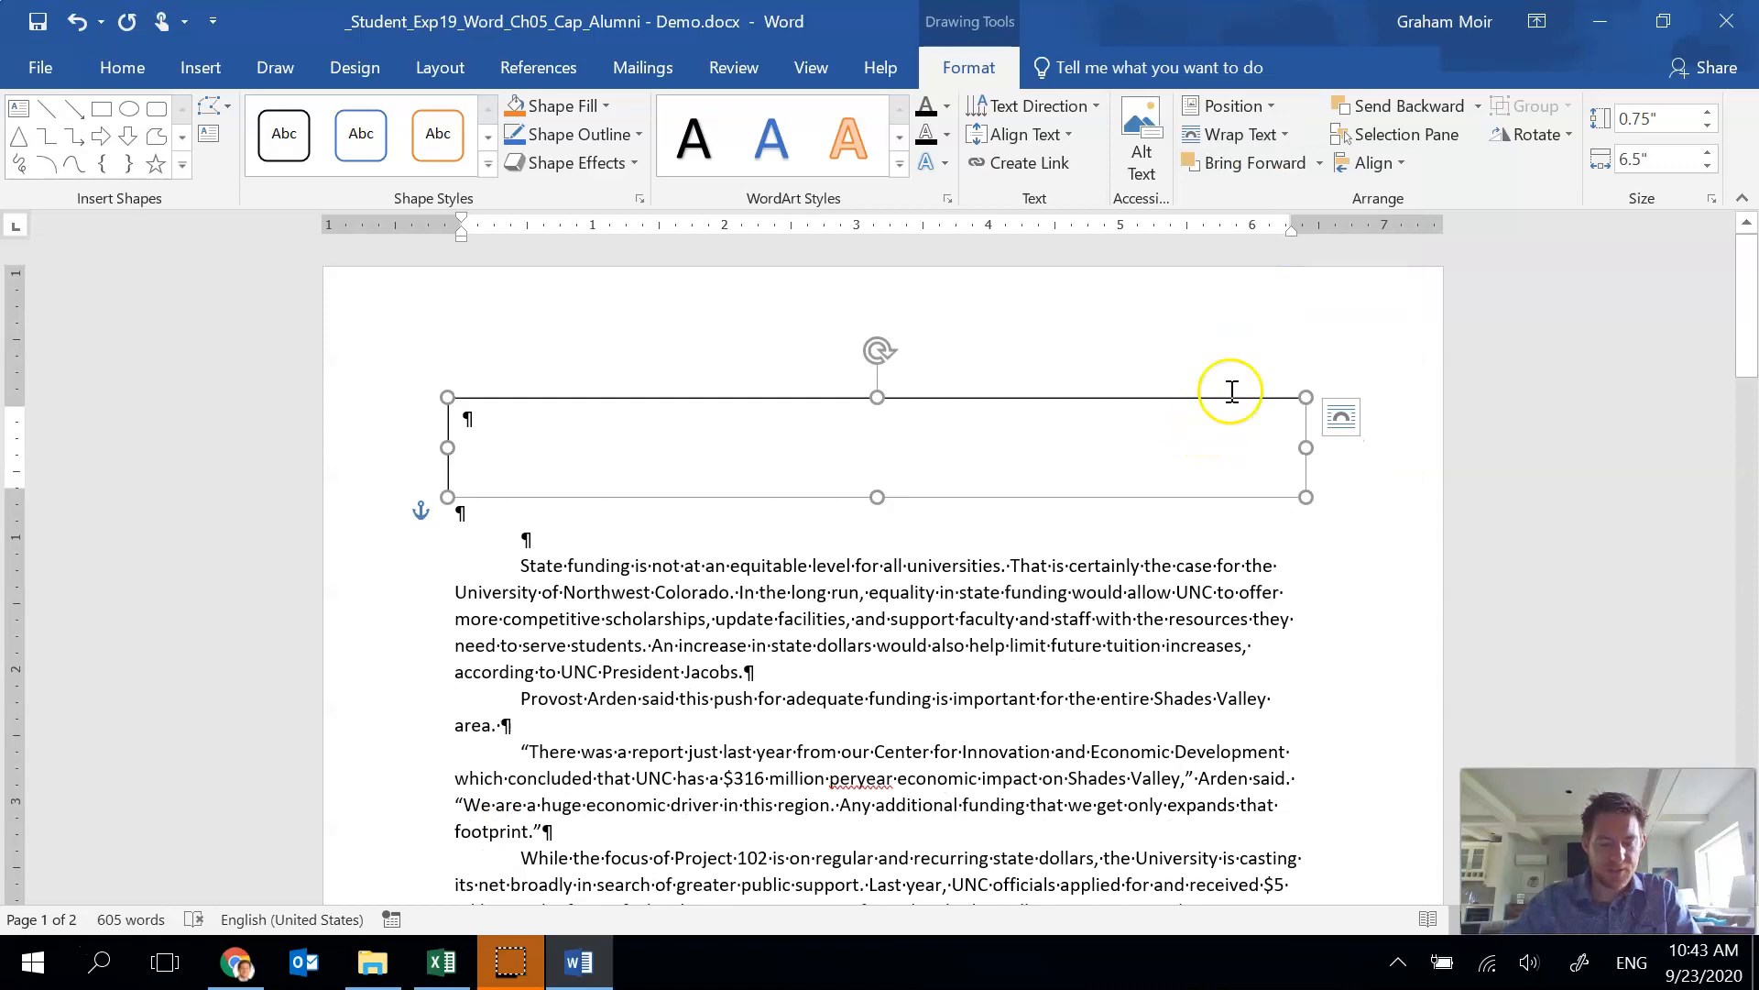
click(1199, 395)
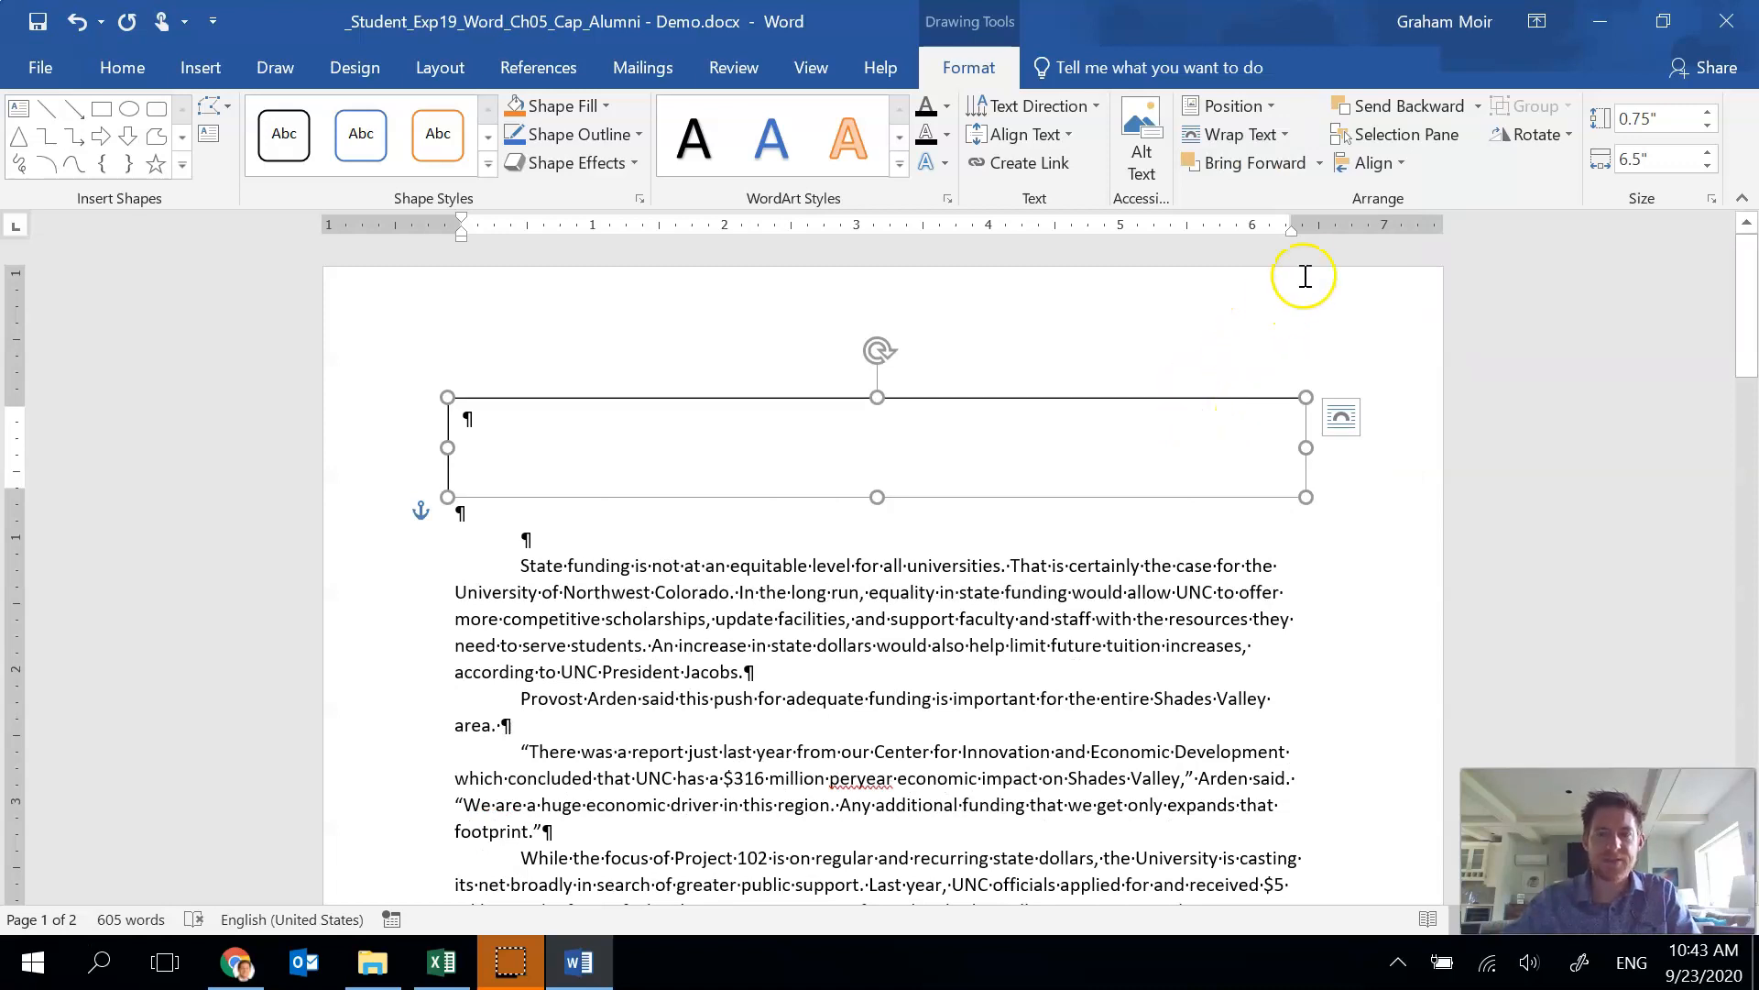
In the layout options, set the text box's horizontal absolute position to 0" and vertical position to 0.03" below paragraph.
click(1270, 106)
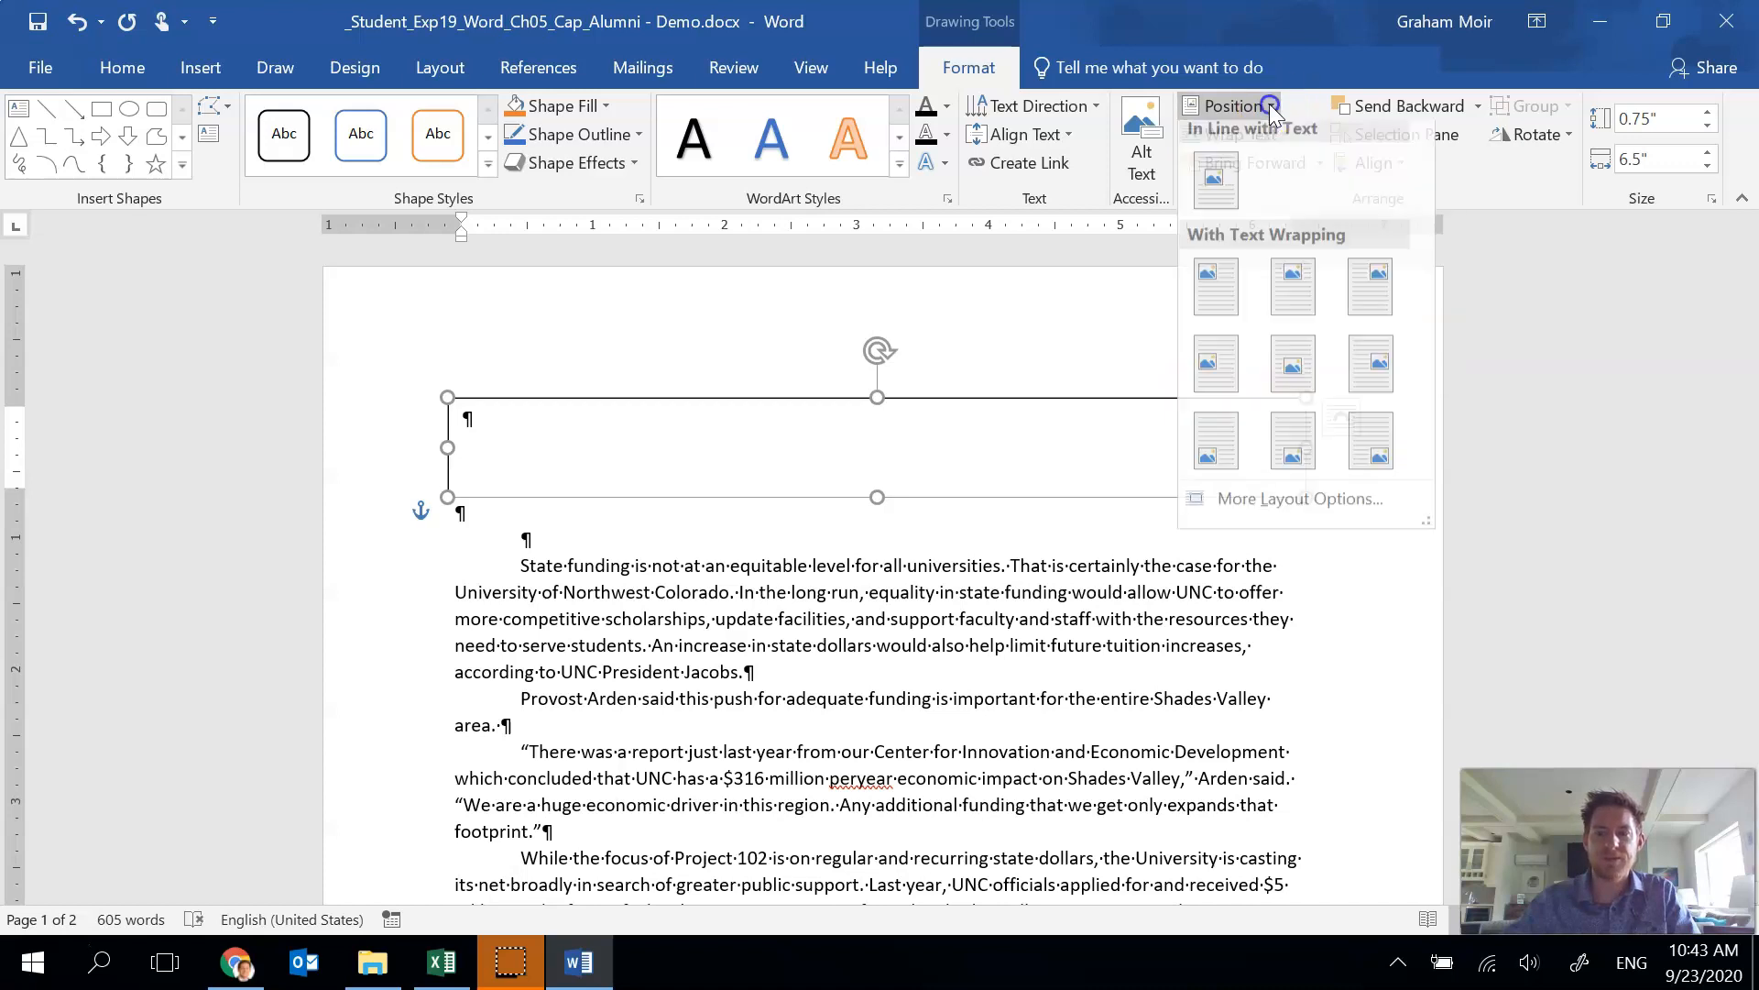
click(1322, 509)
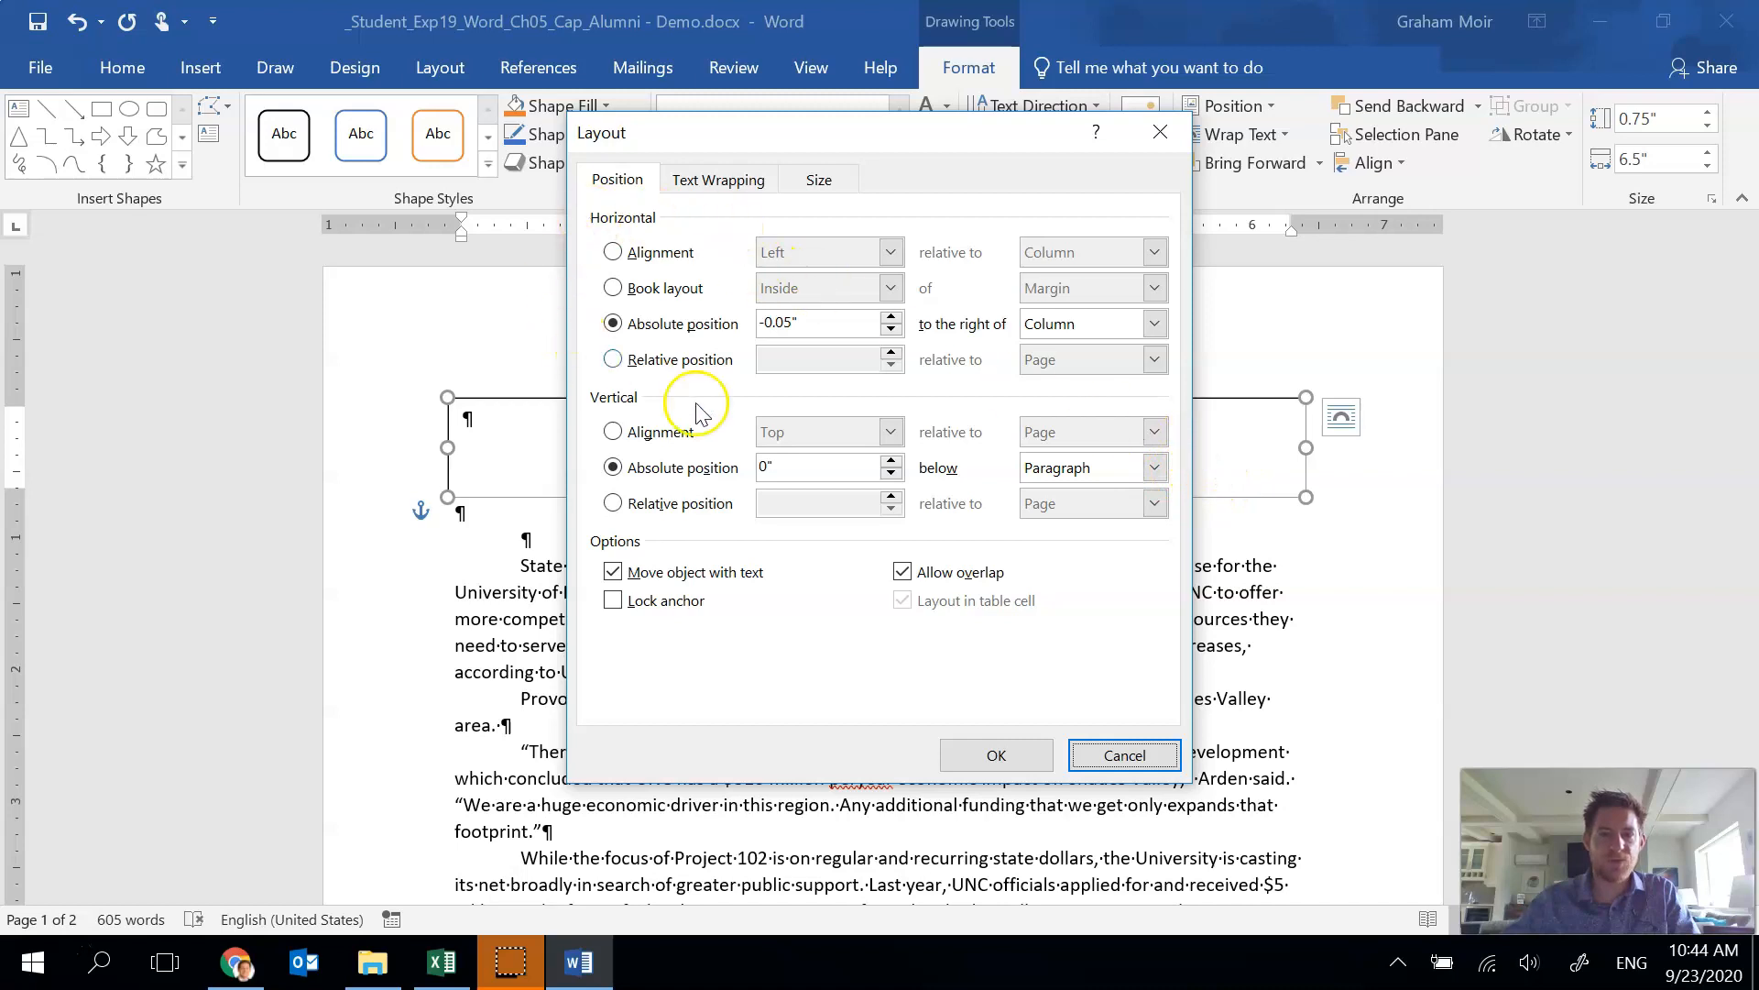
click(891, 331)
click(891, 331)
click(890, 316)
click(890, 316)
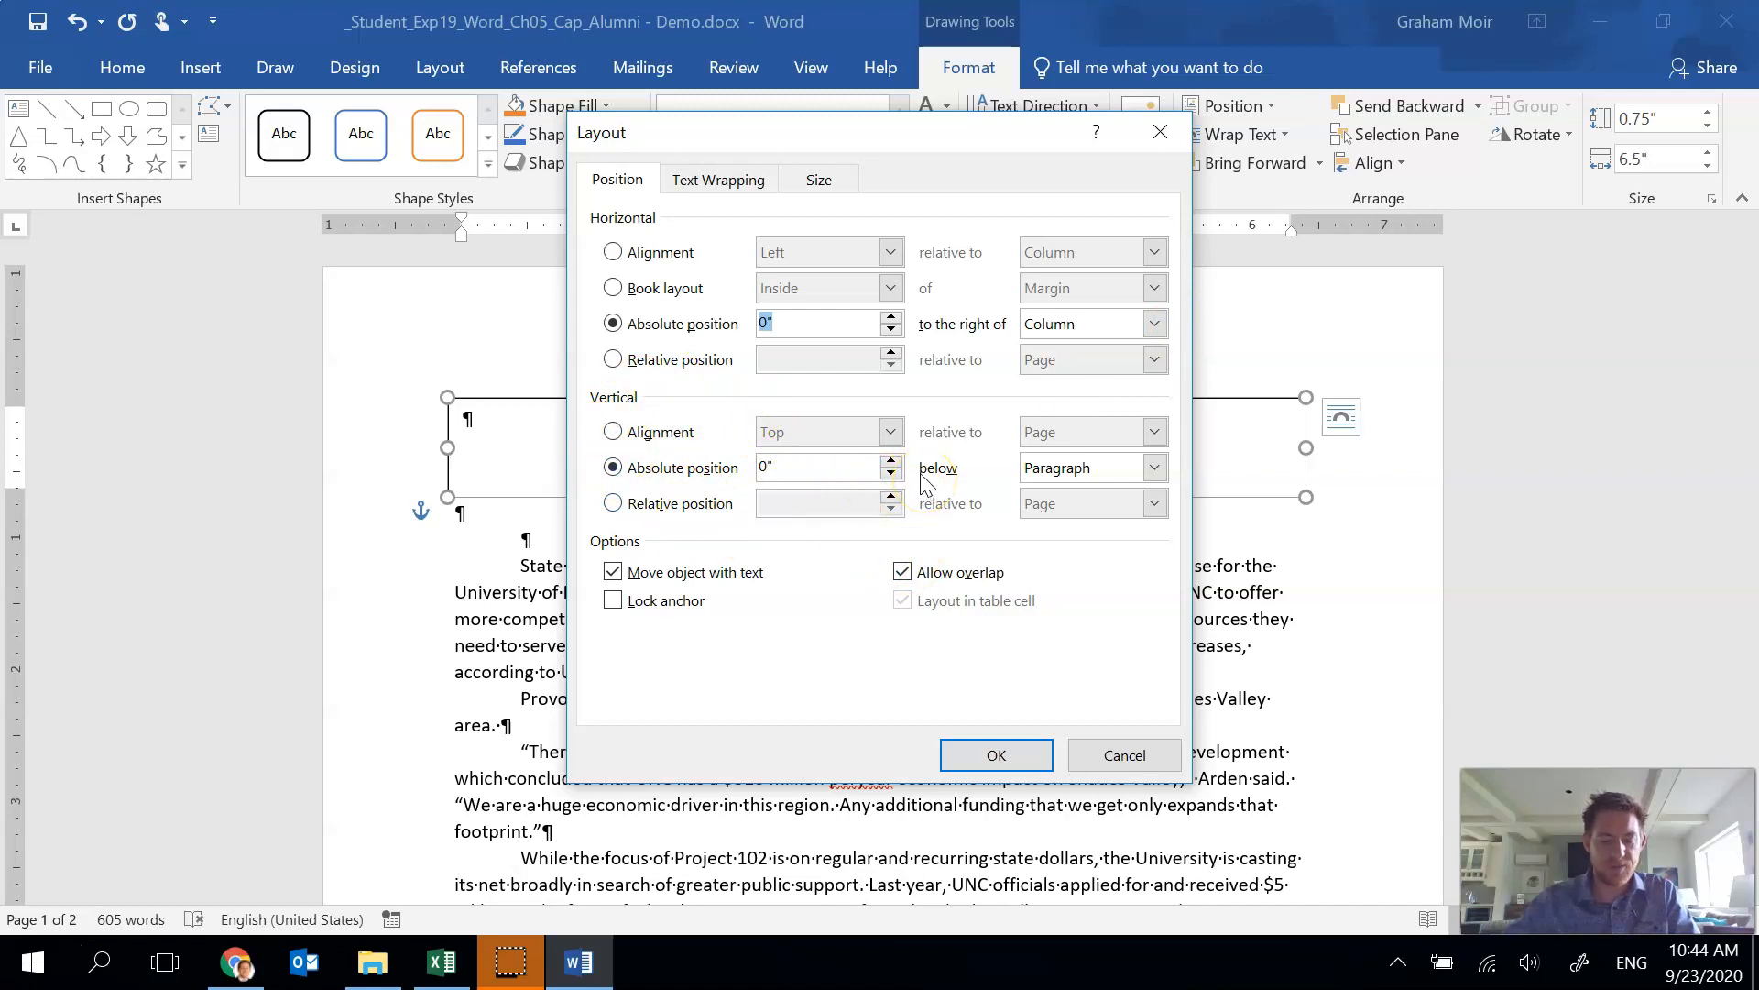
click(768, 469)
text(.03)
key(Tab)
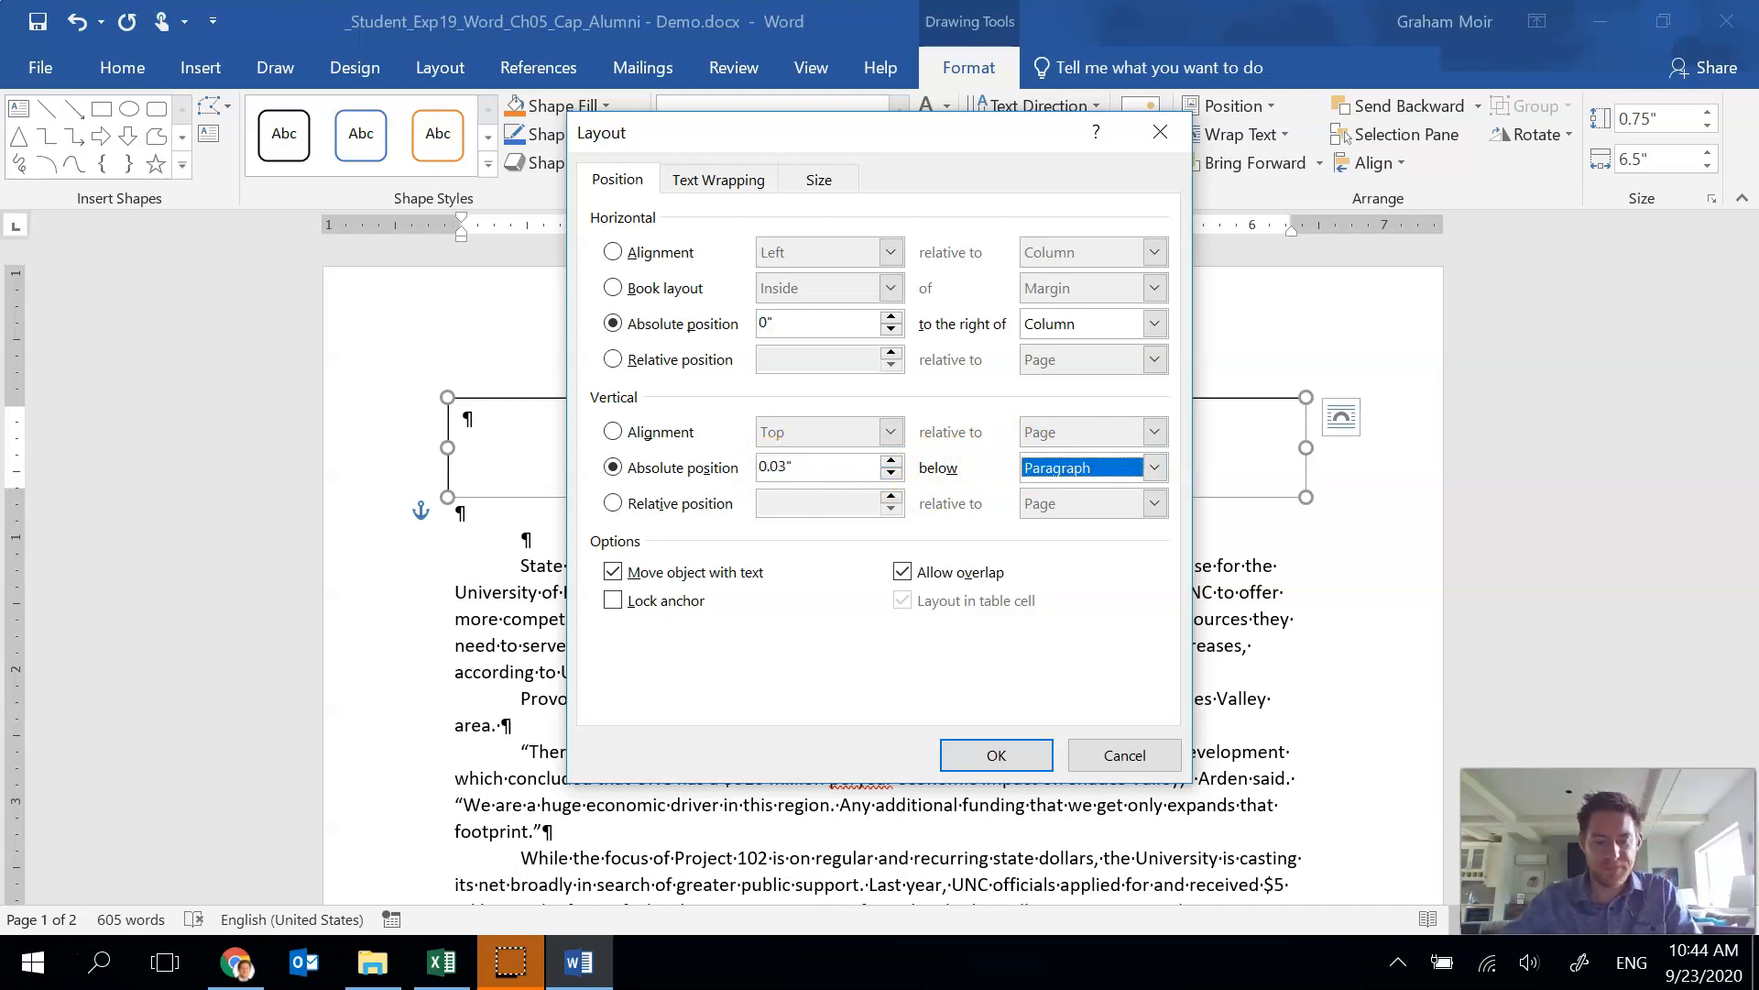
click(996, 754)
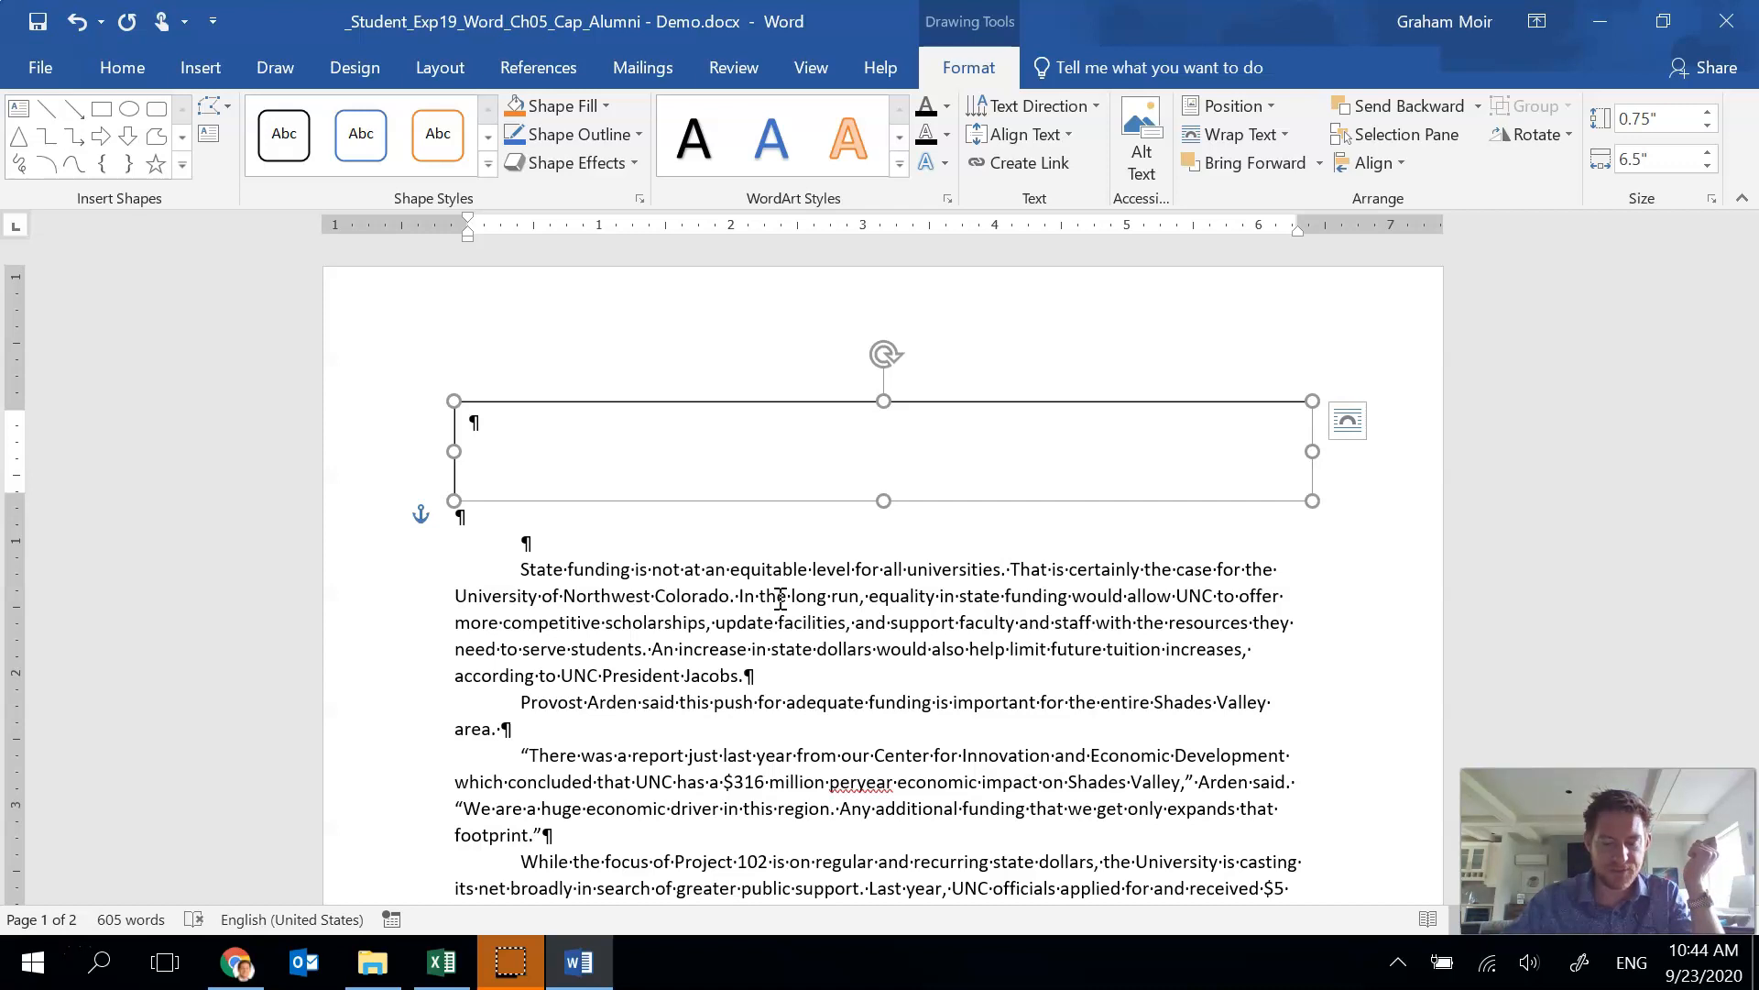
Enter the heading UNC’S GROWING LIST OF ACCOMPLISHMENTS inside the text box.
click(798, 447)
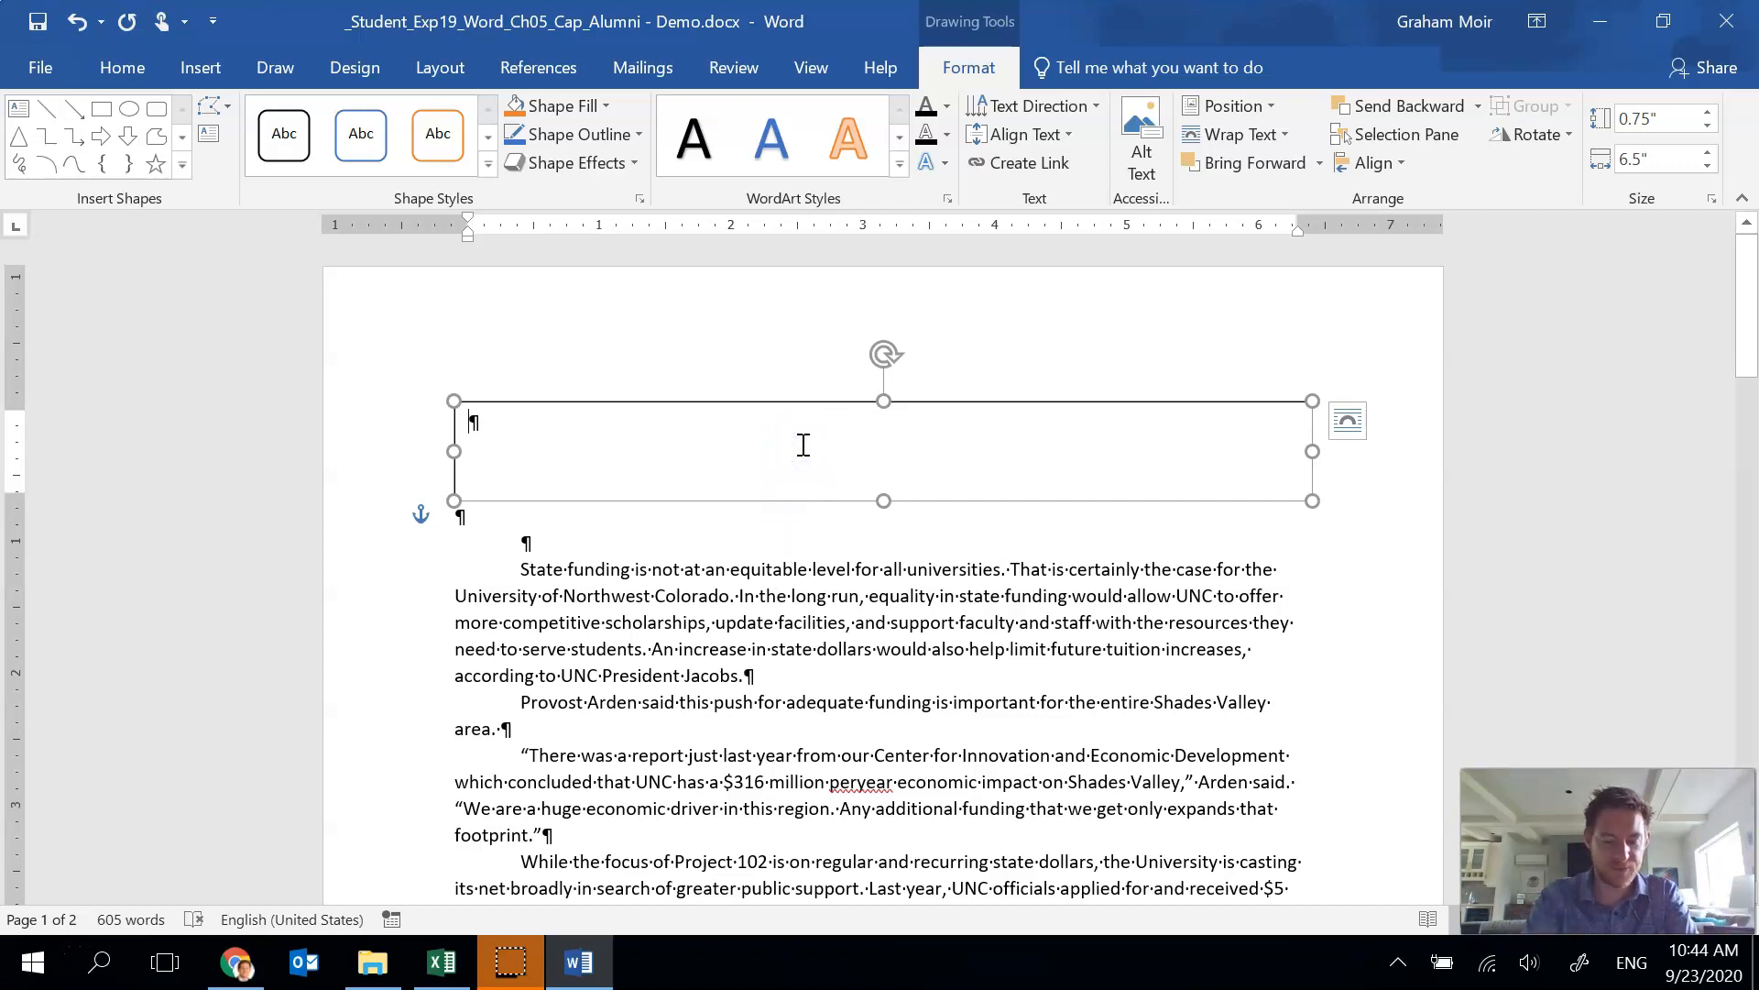
text(UN)
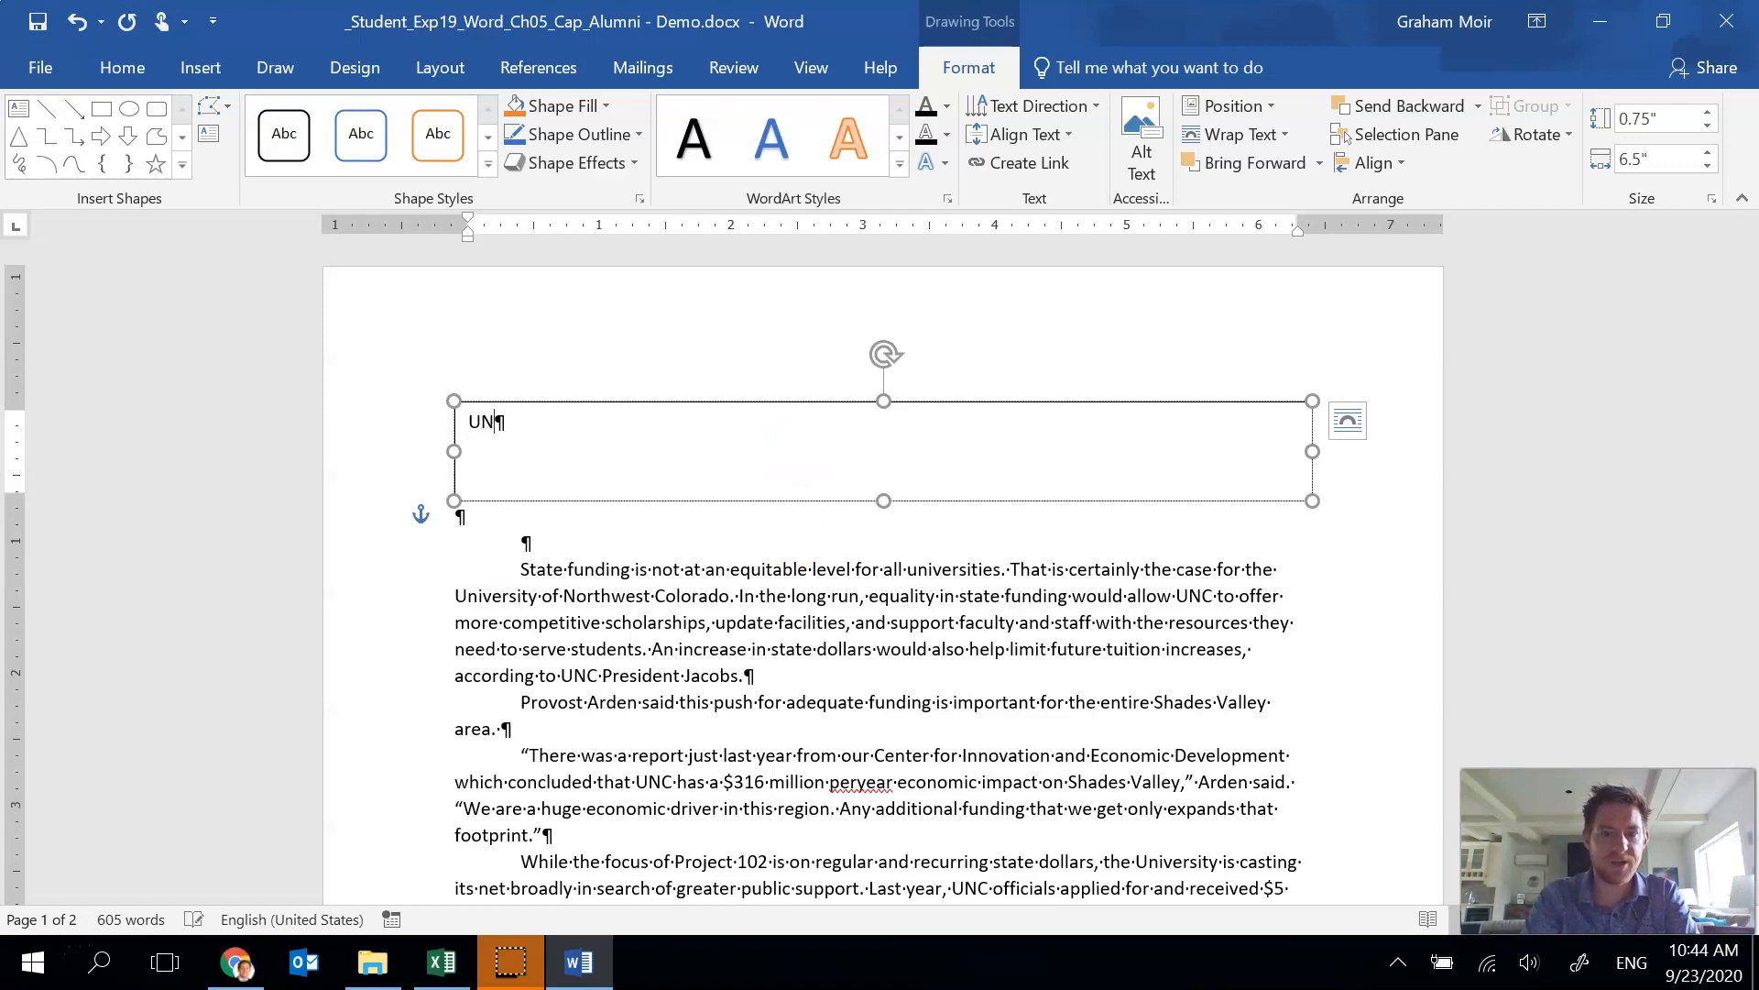
text(C'S GOR)
key(BackSpace)
key(BackSpace)
text(ROWING LIST OF )
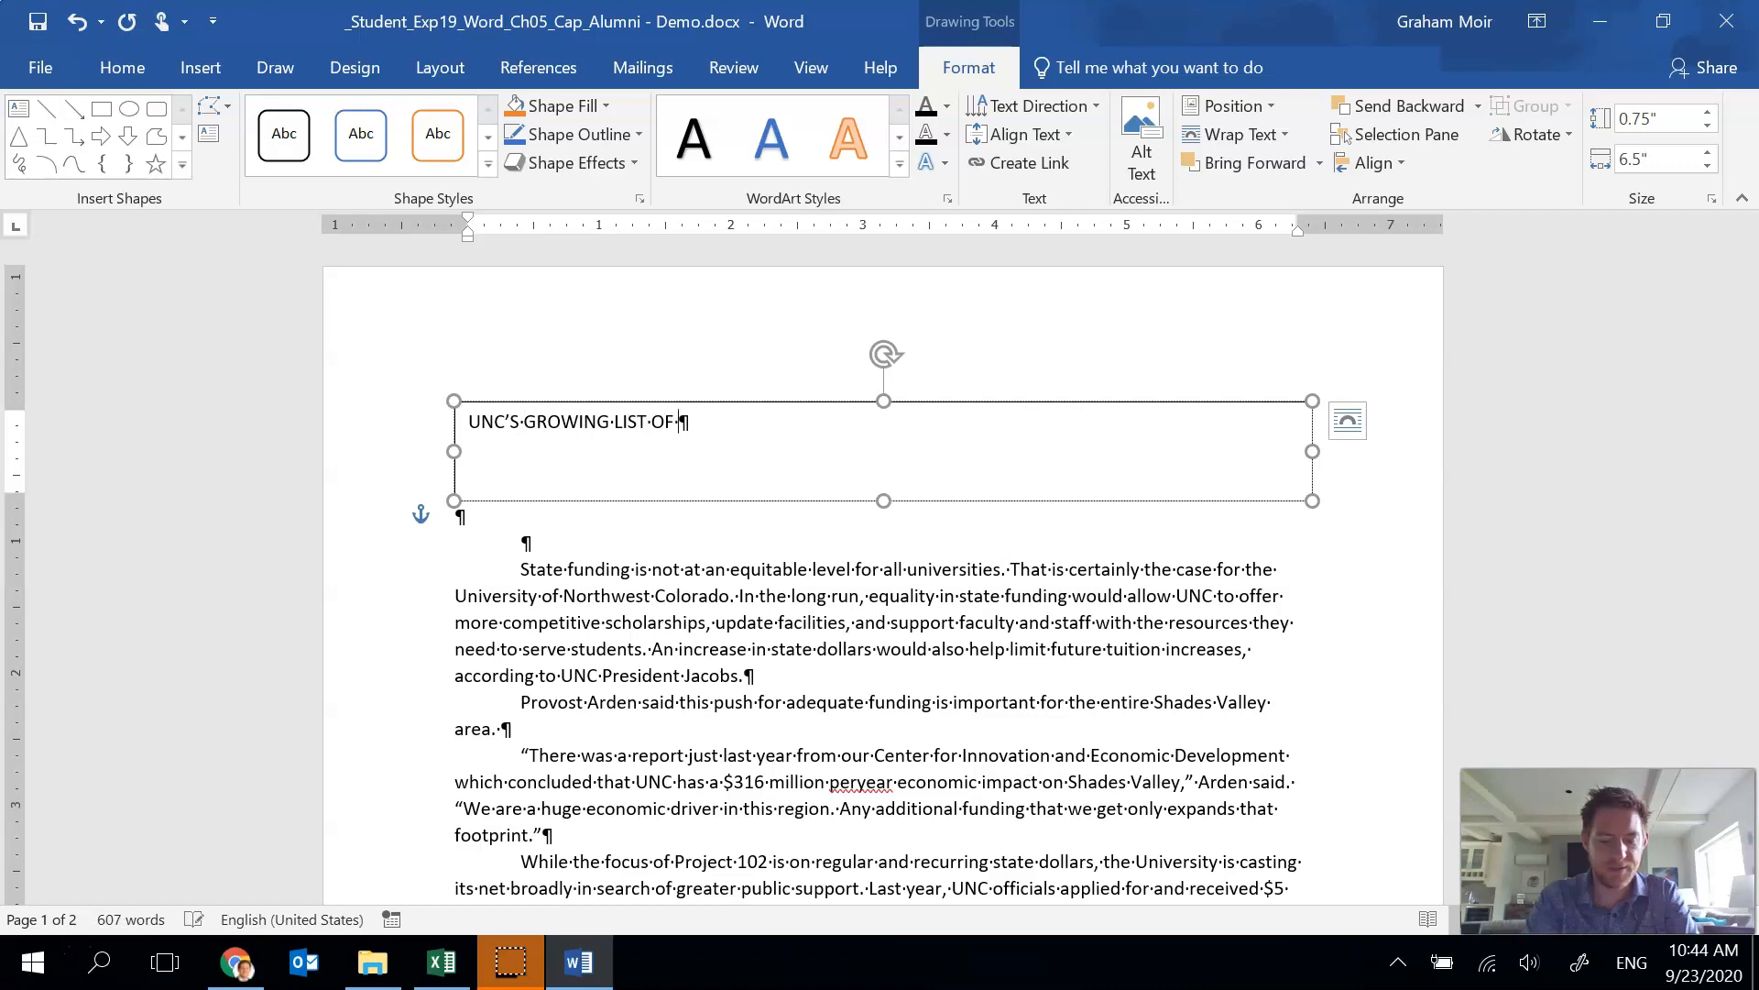
text(ACCOMPLISHMENTS)
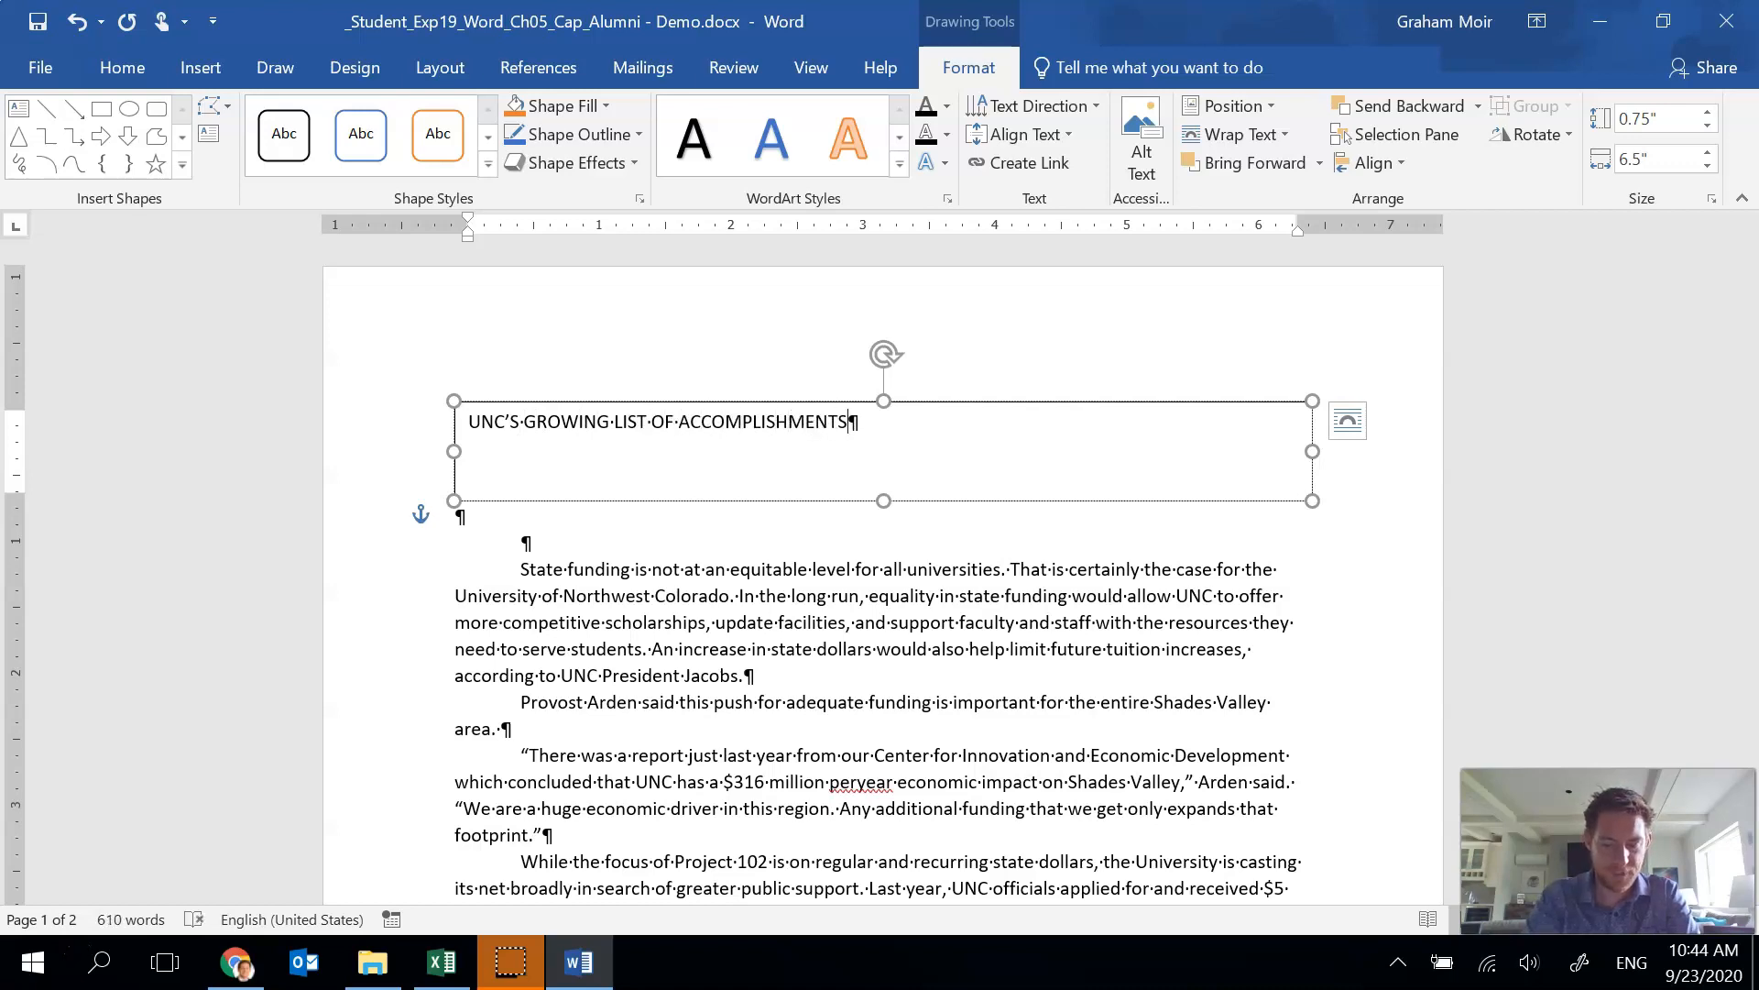
Center the heading text within the text box.
click(760, 423)
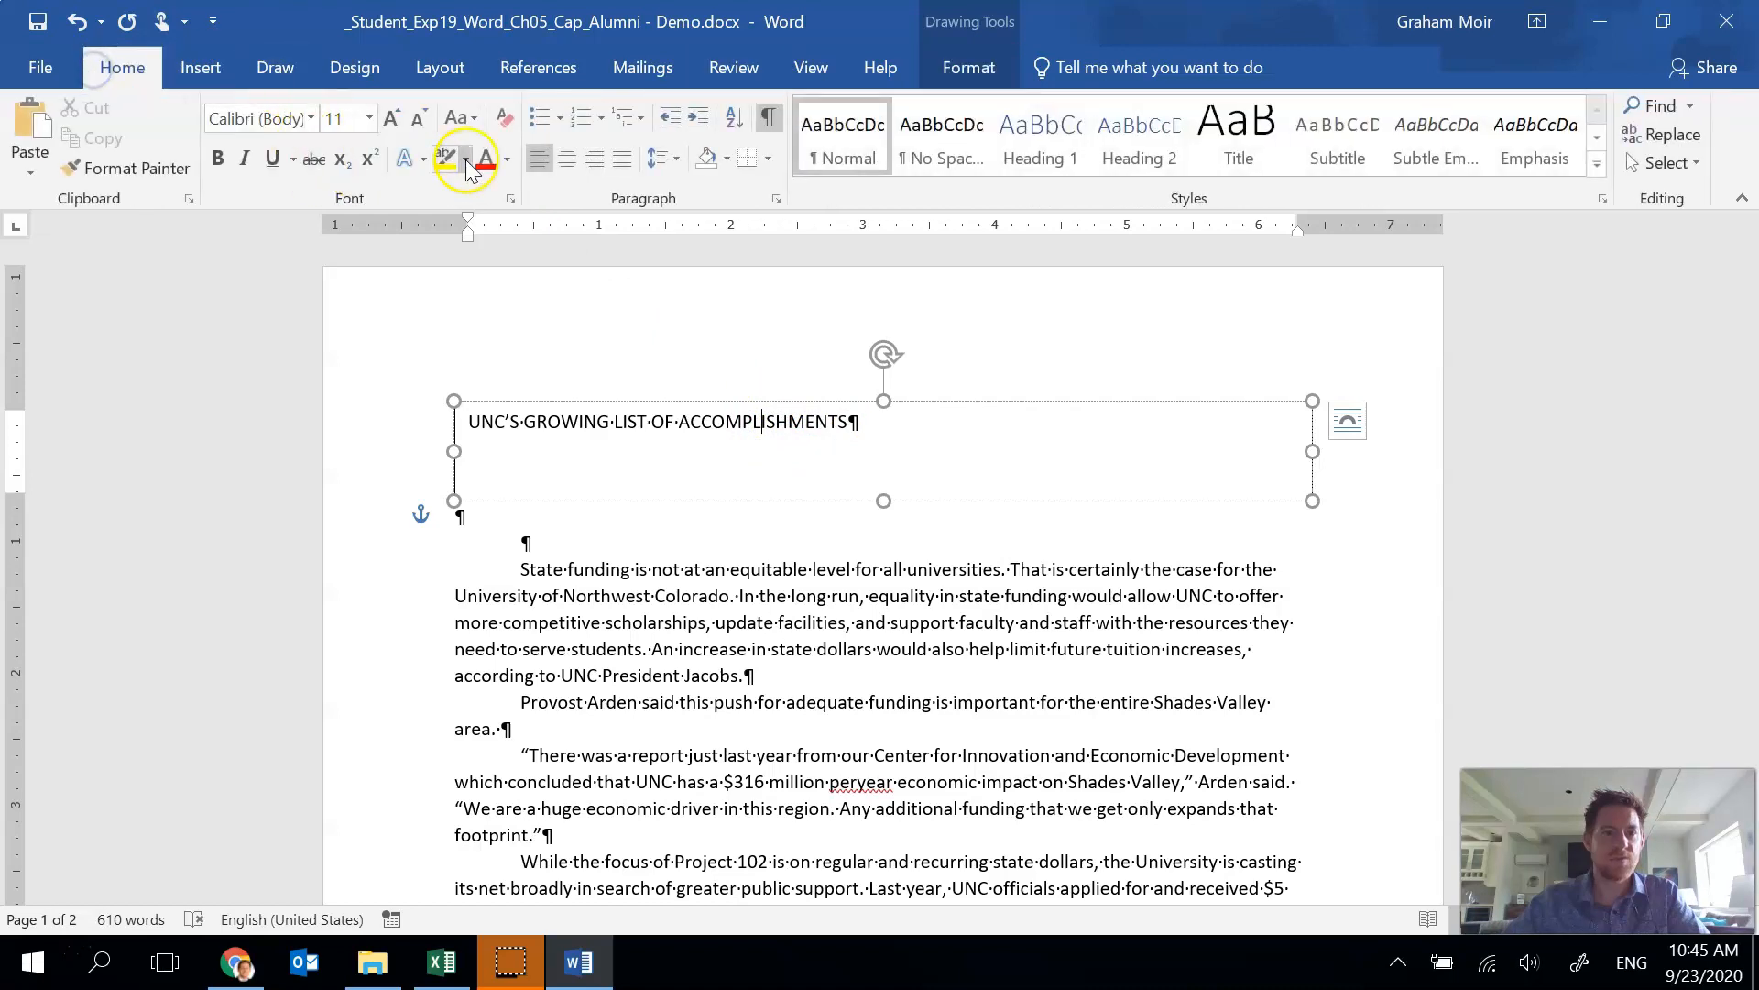
click(566, 158)
click(830, 418)
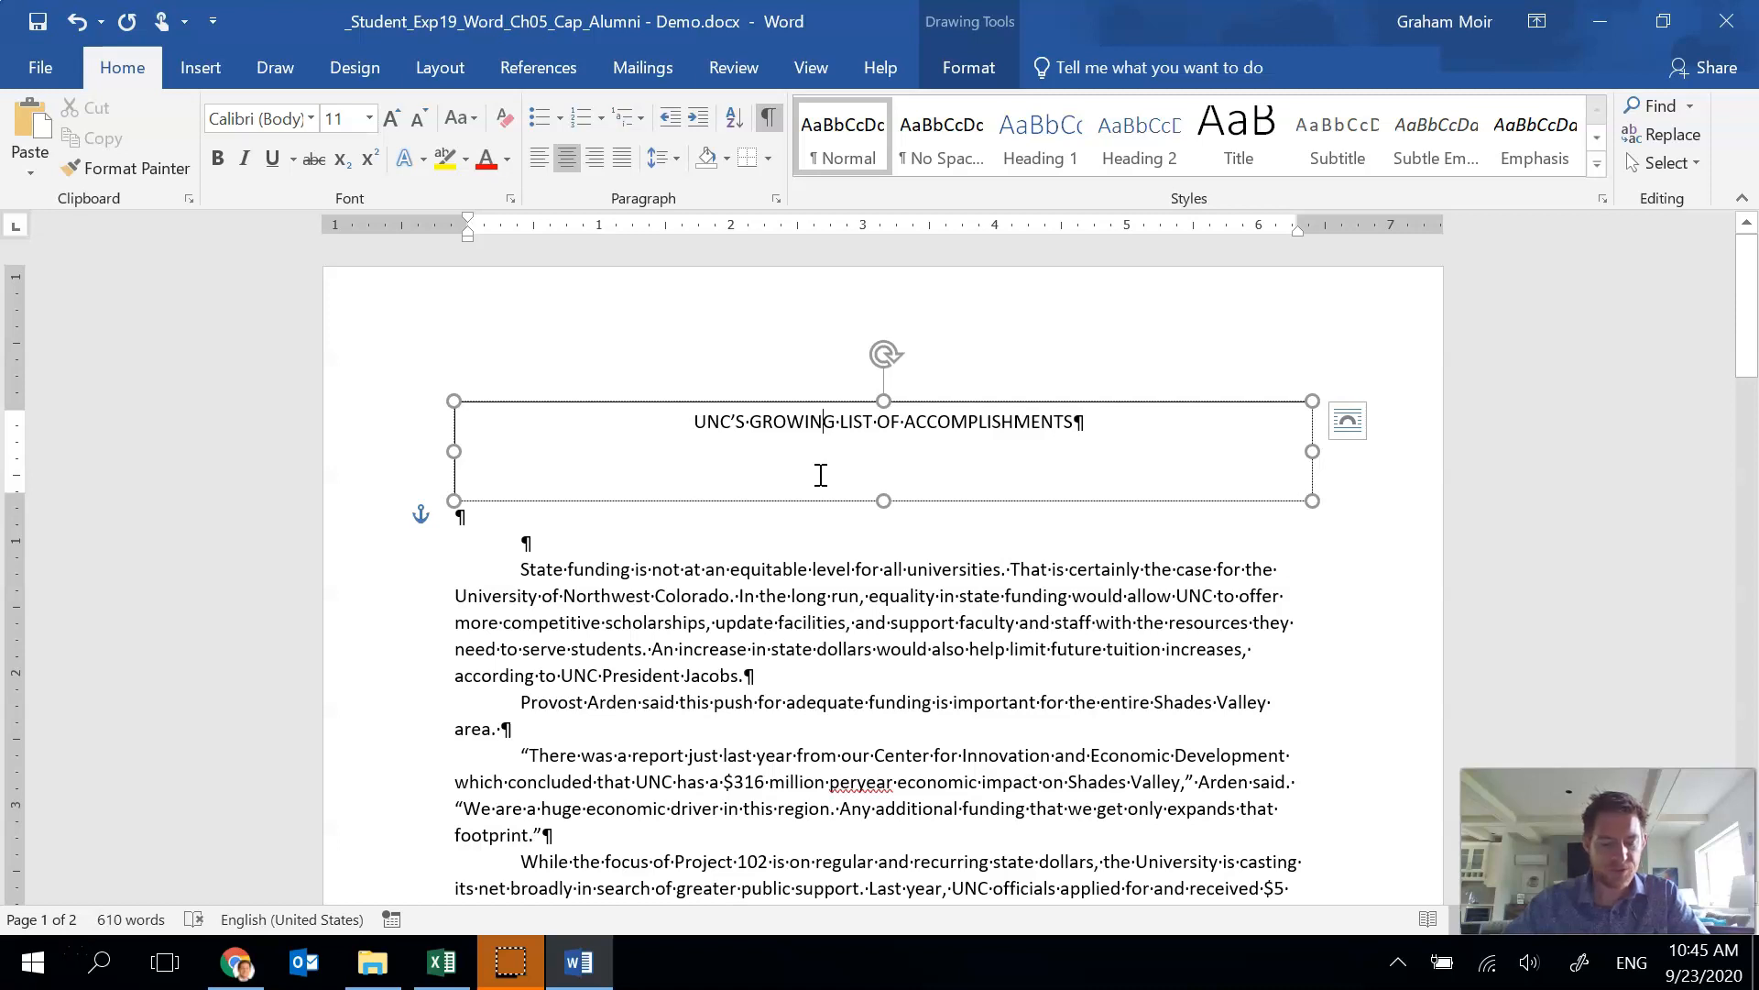
click(962, 60)
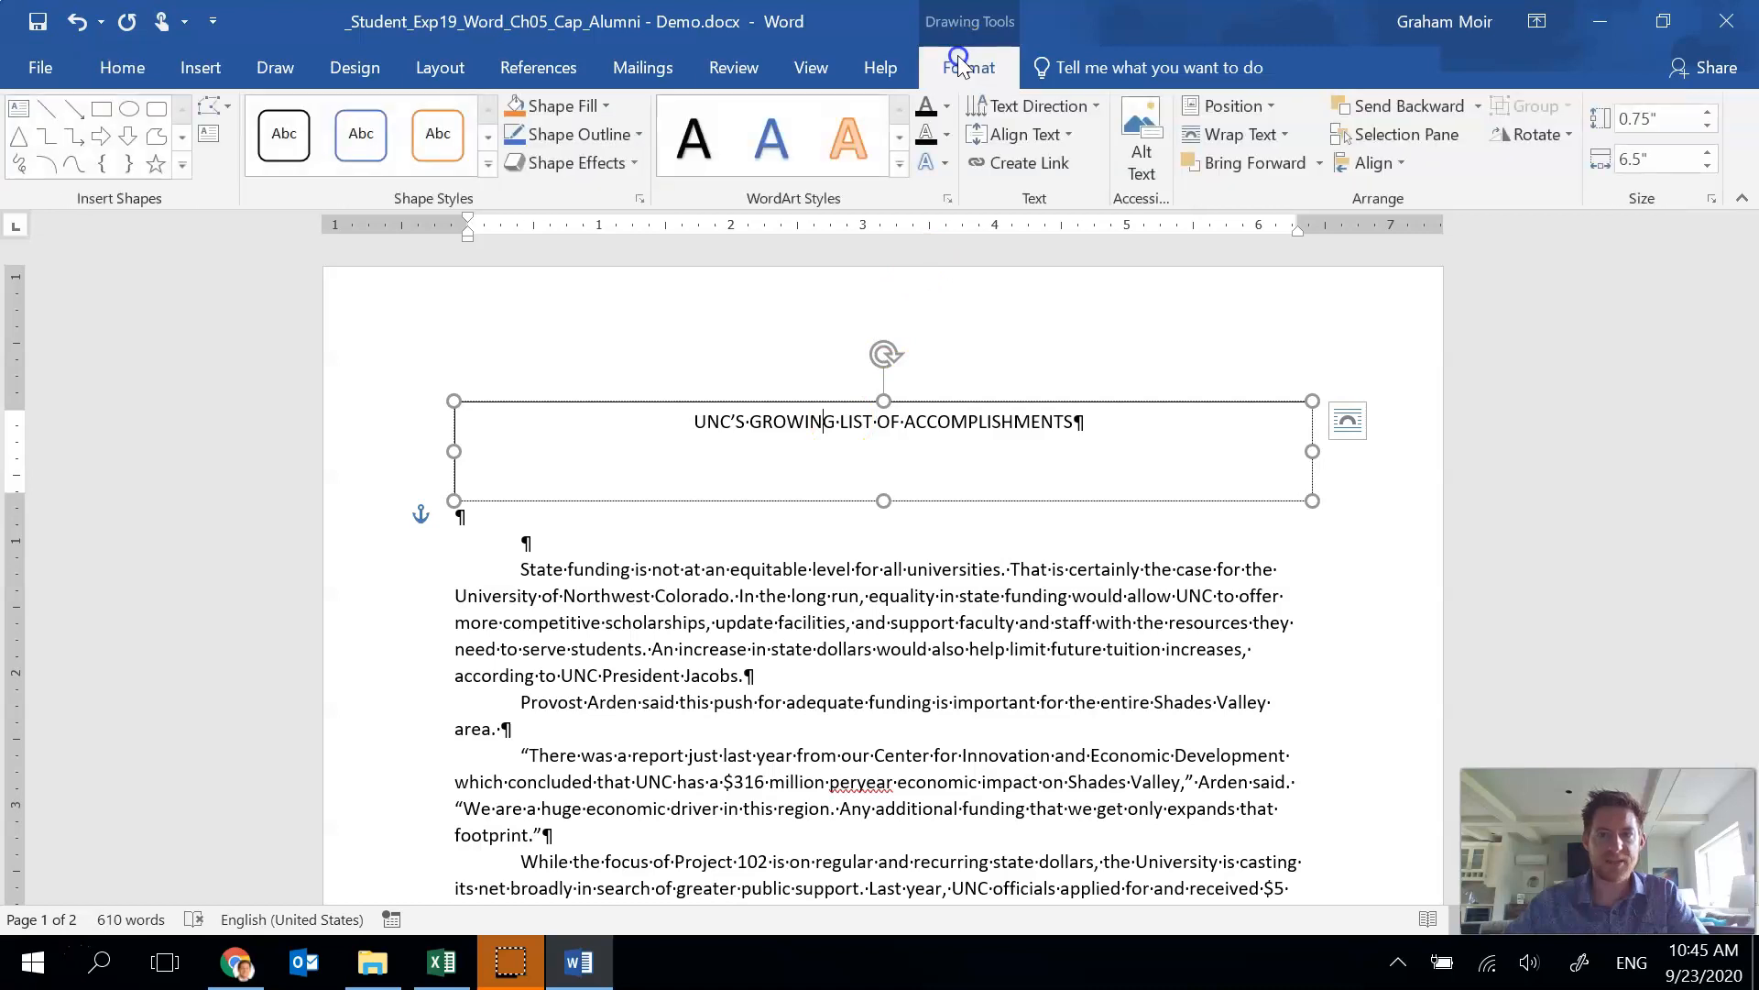
Align the heading text to the middle of the text box vertically and fill the text box with green.
click(1070, 136)
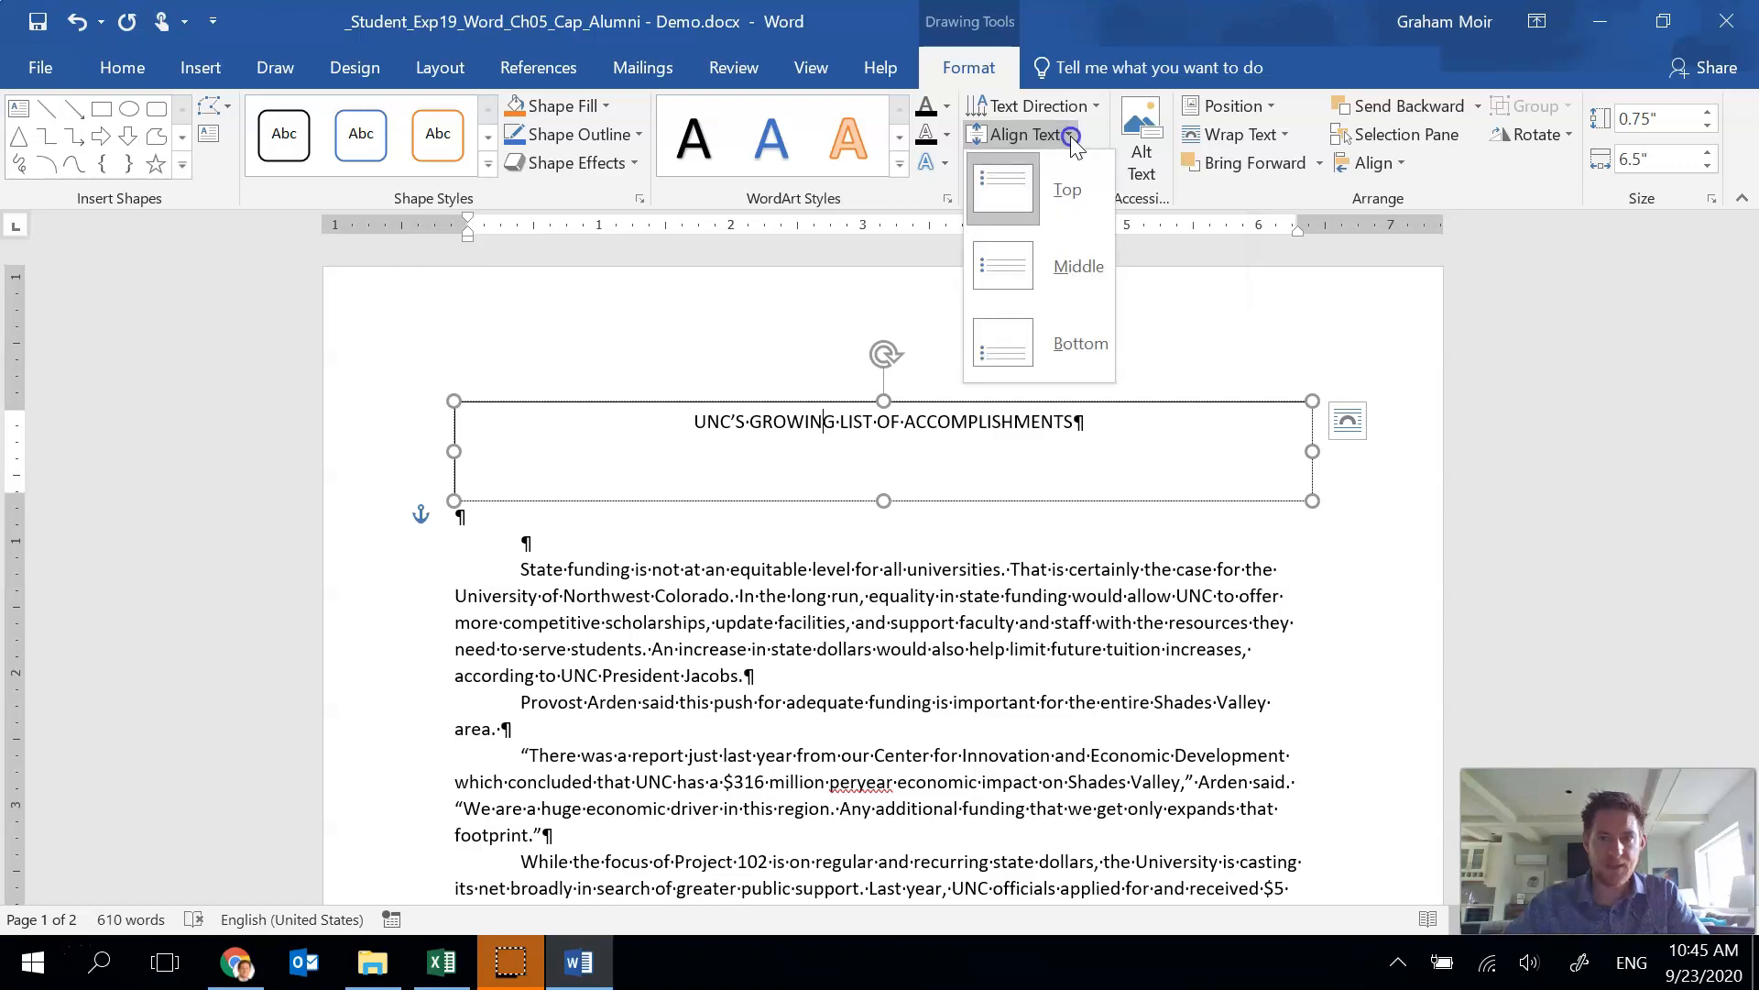
click(1074, 266)
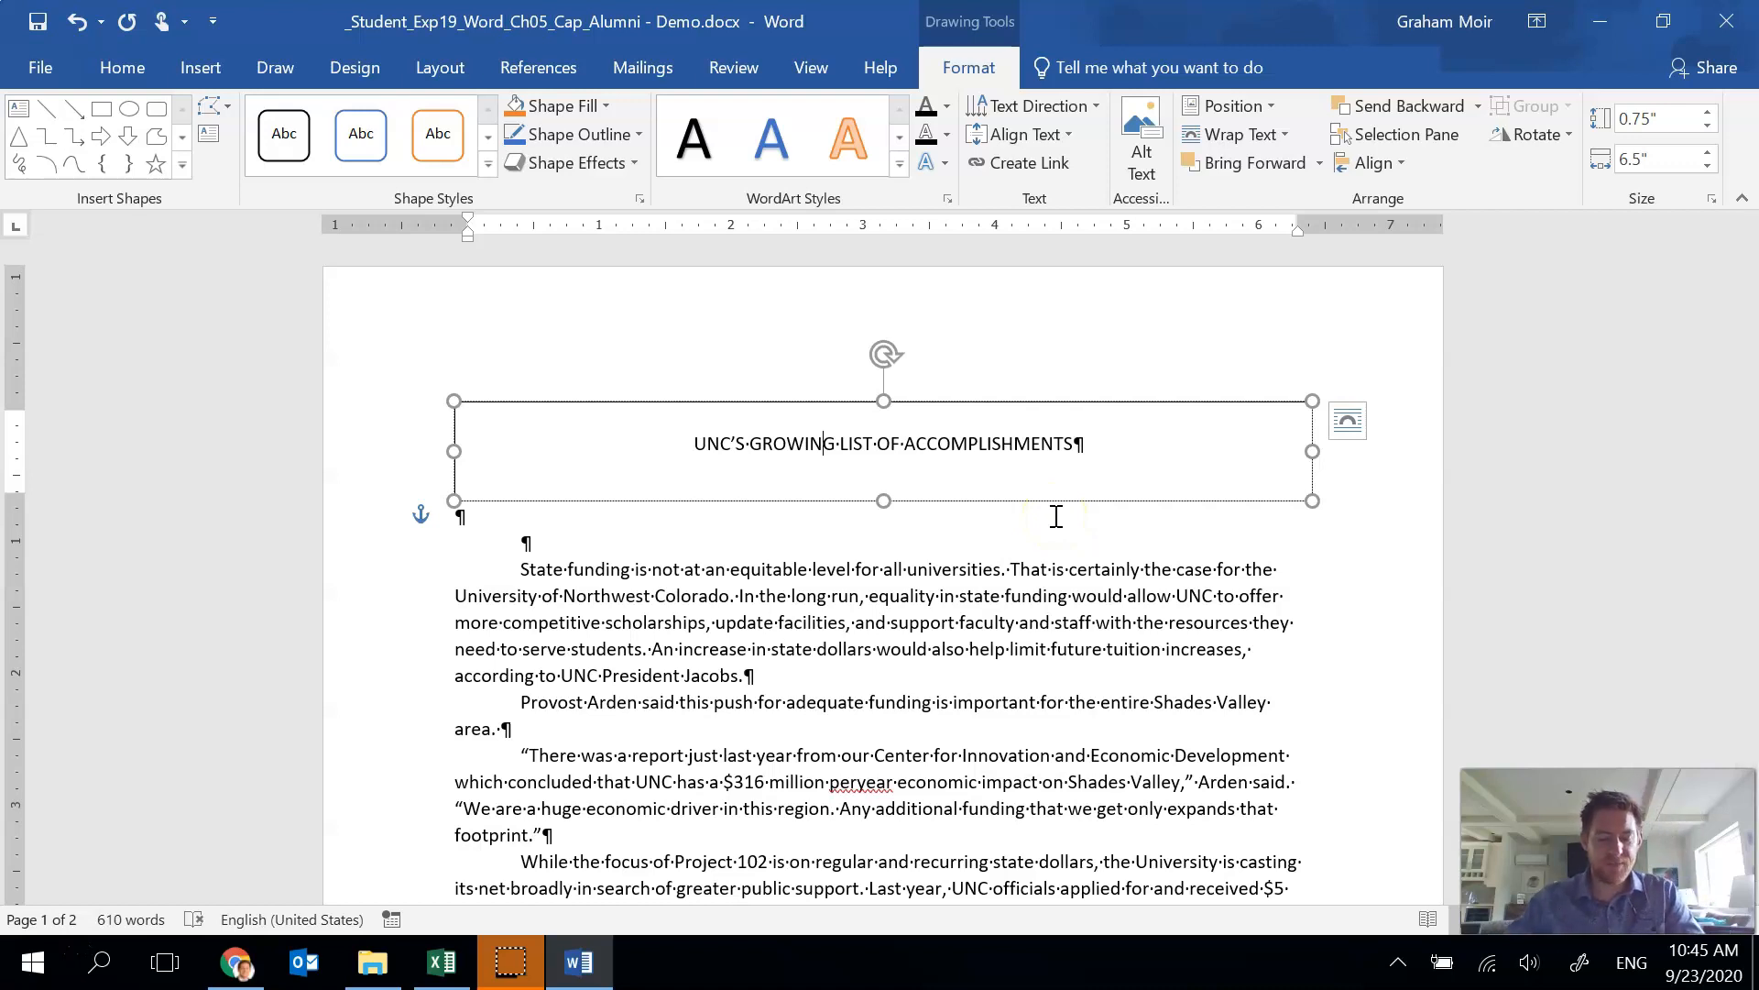
click(814, 400)
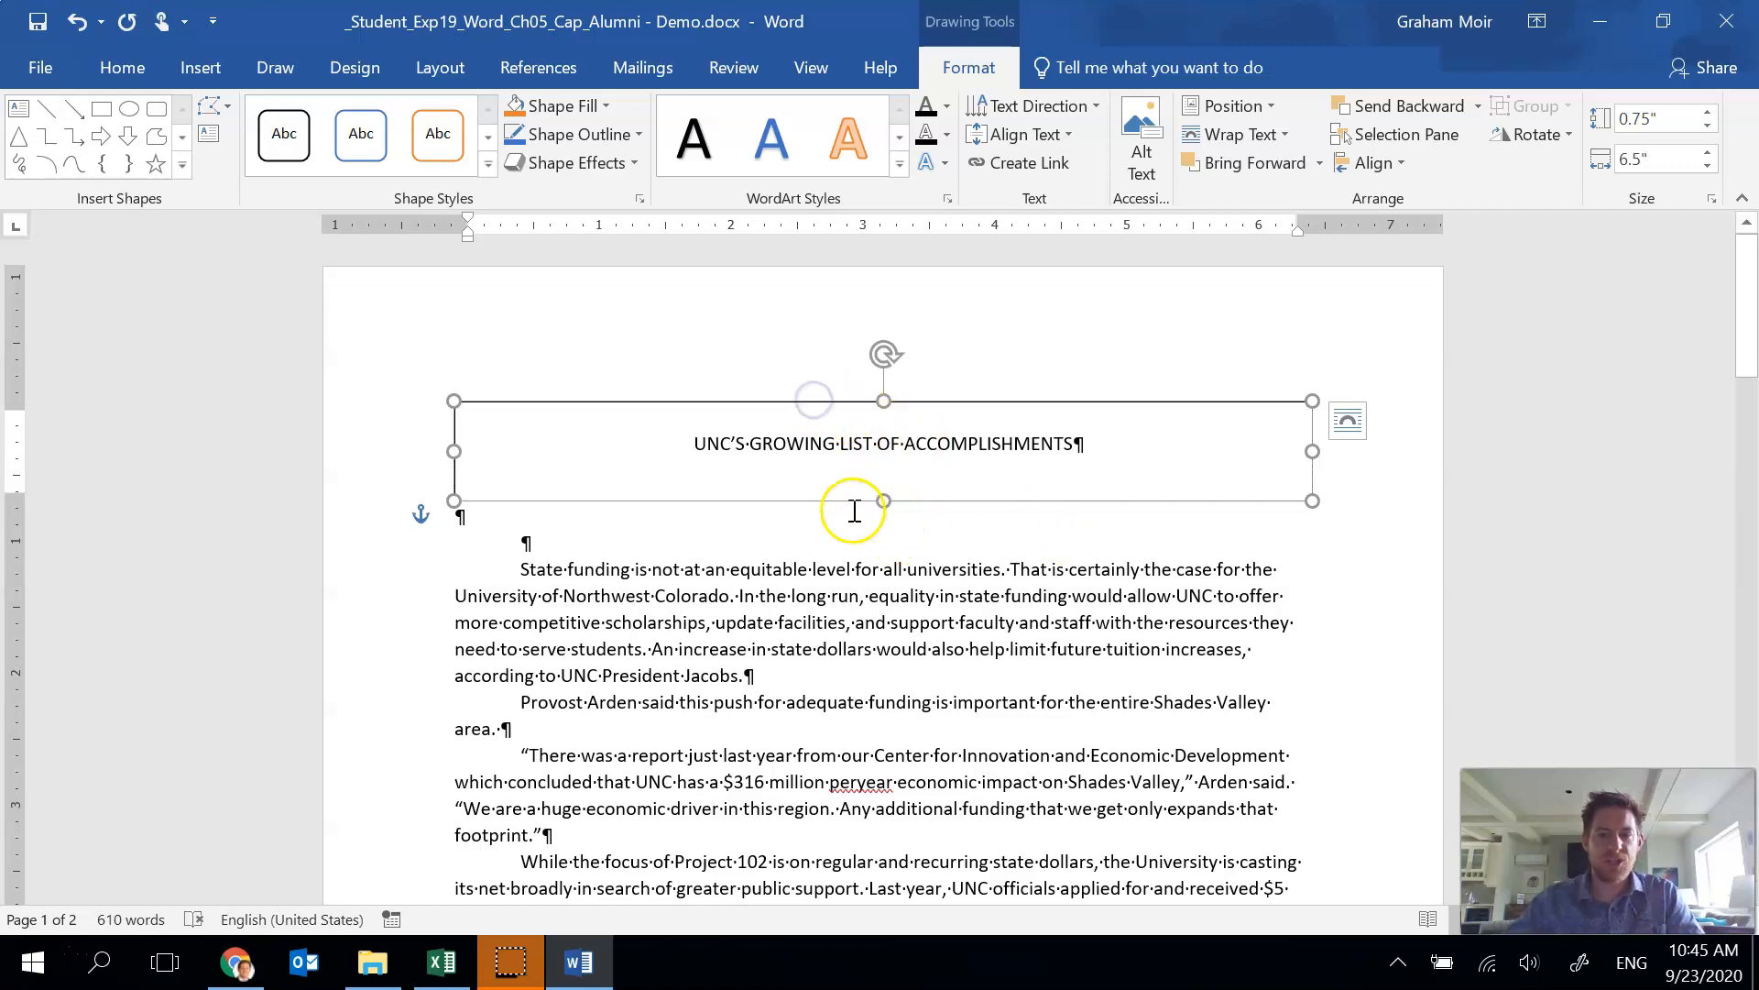
click(603, 107)
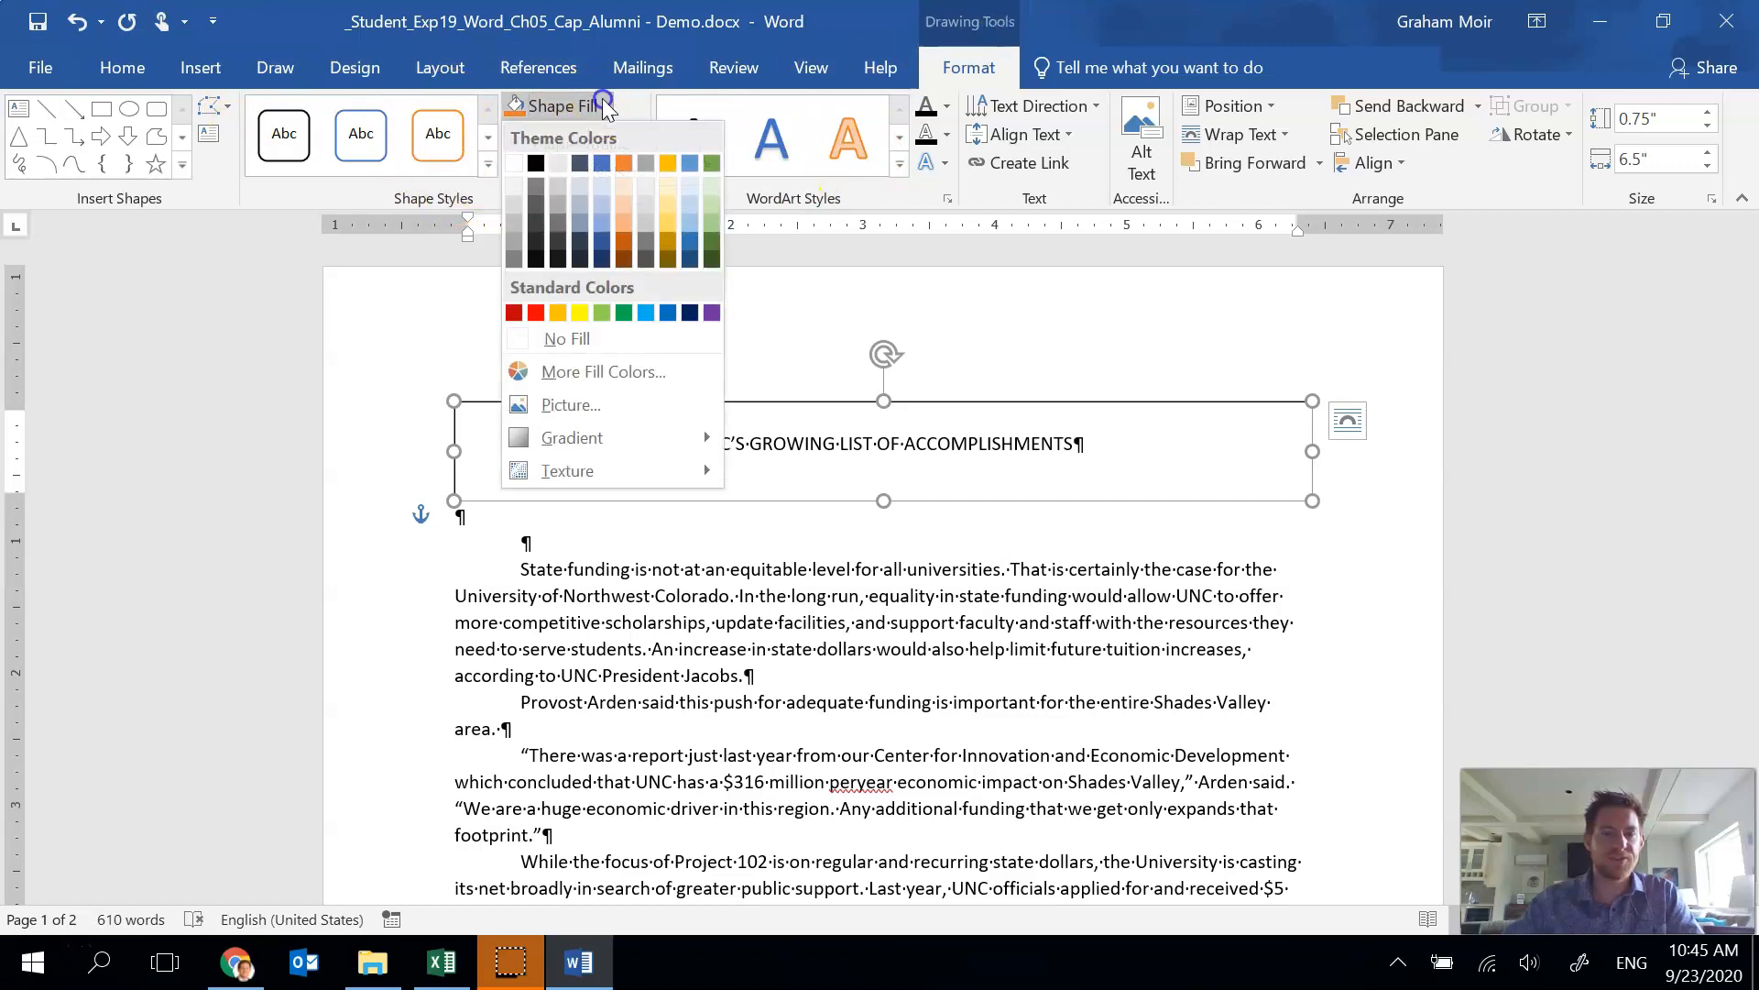
click(623, 312)
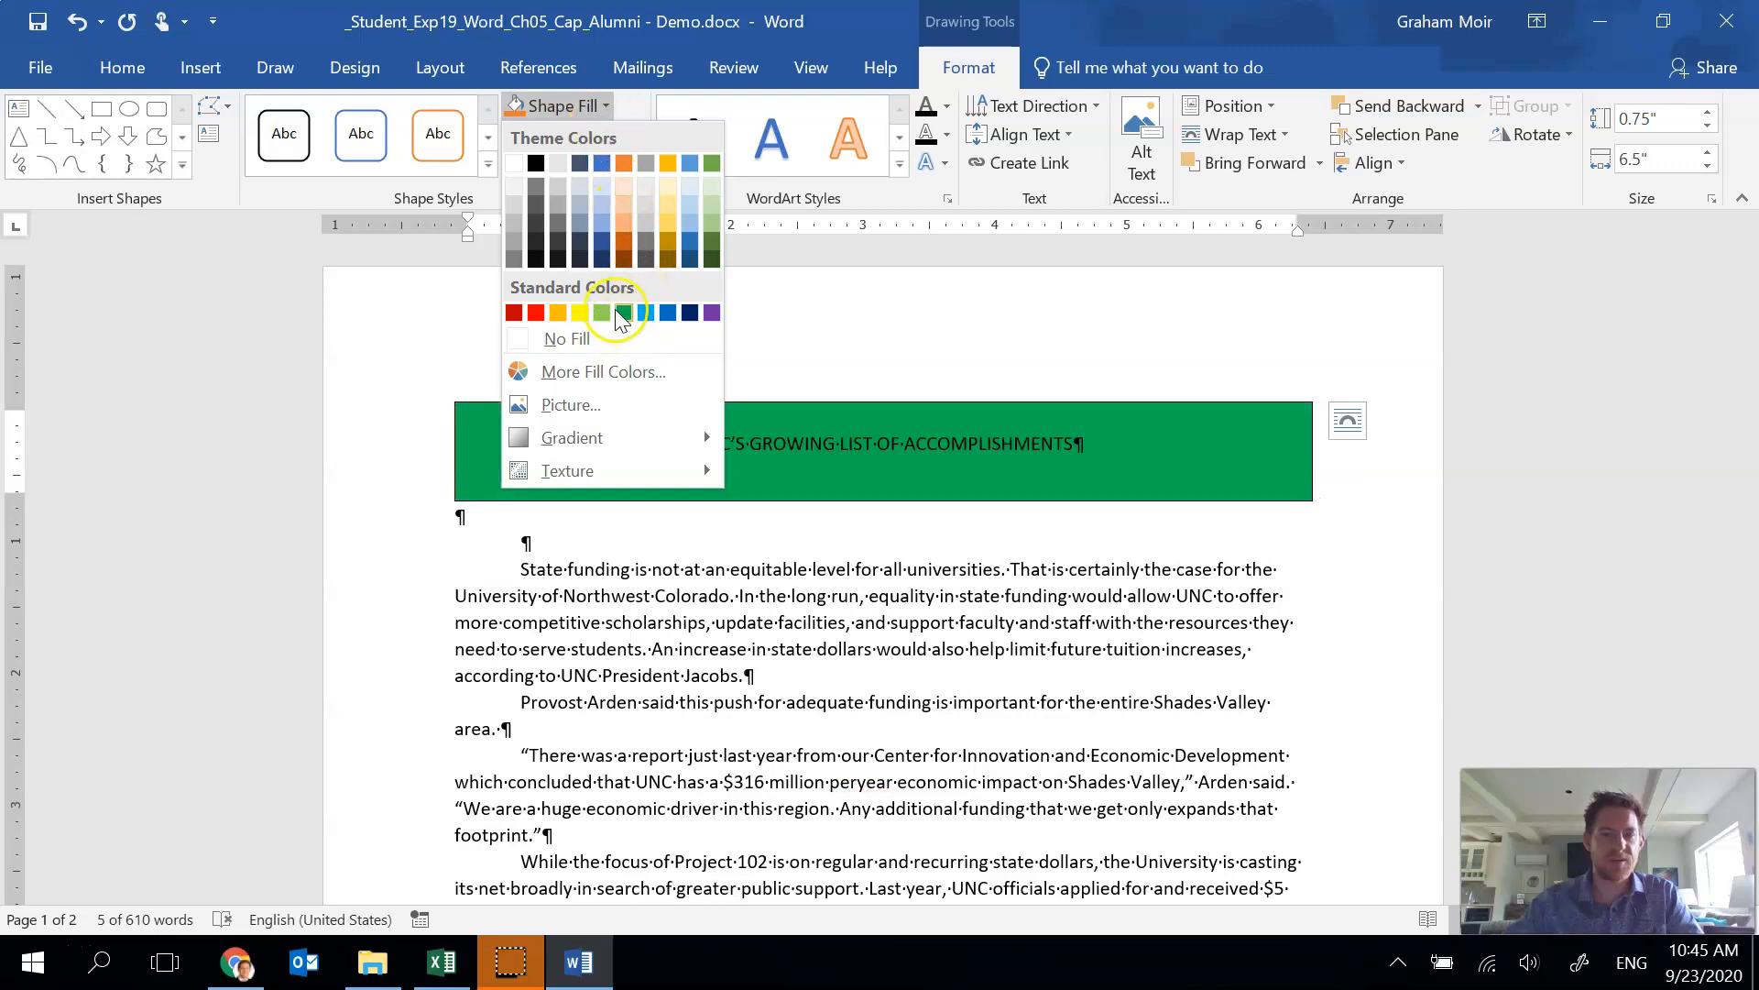
click(623, 313)
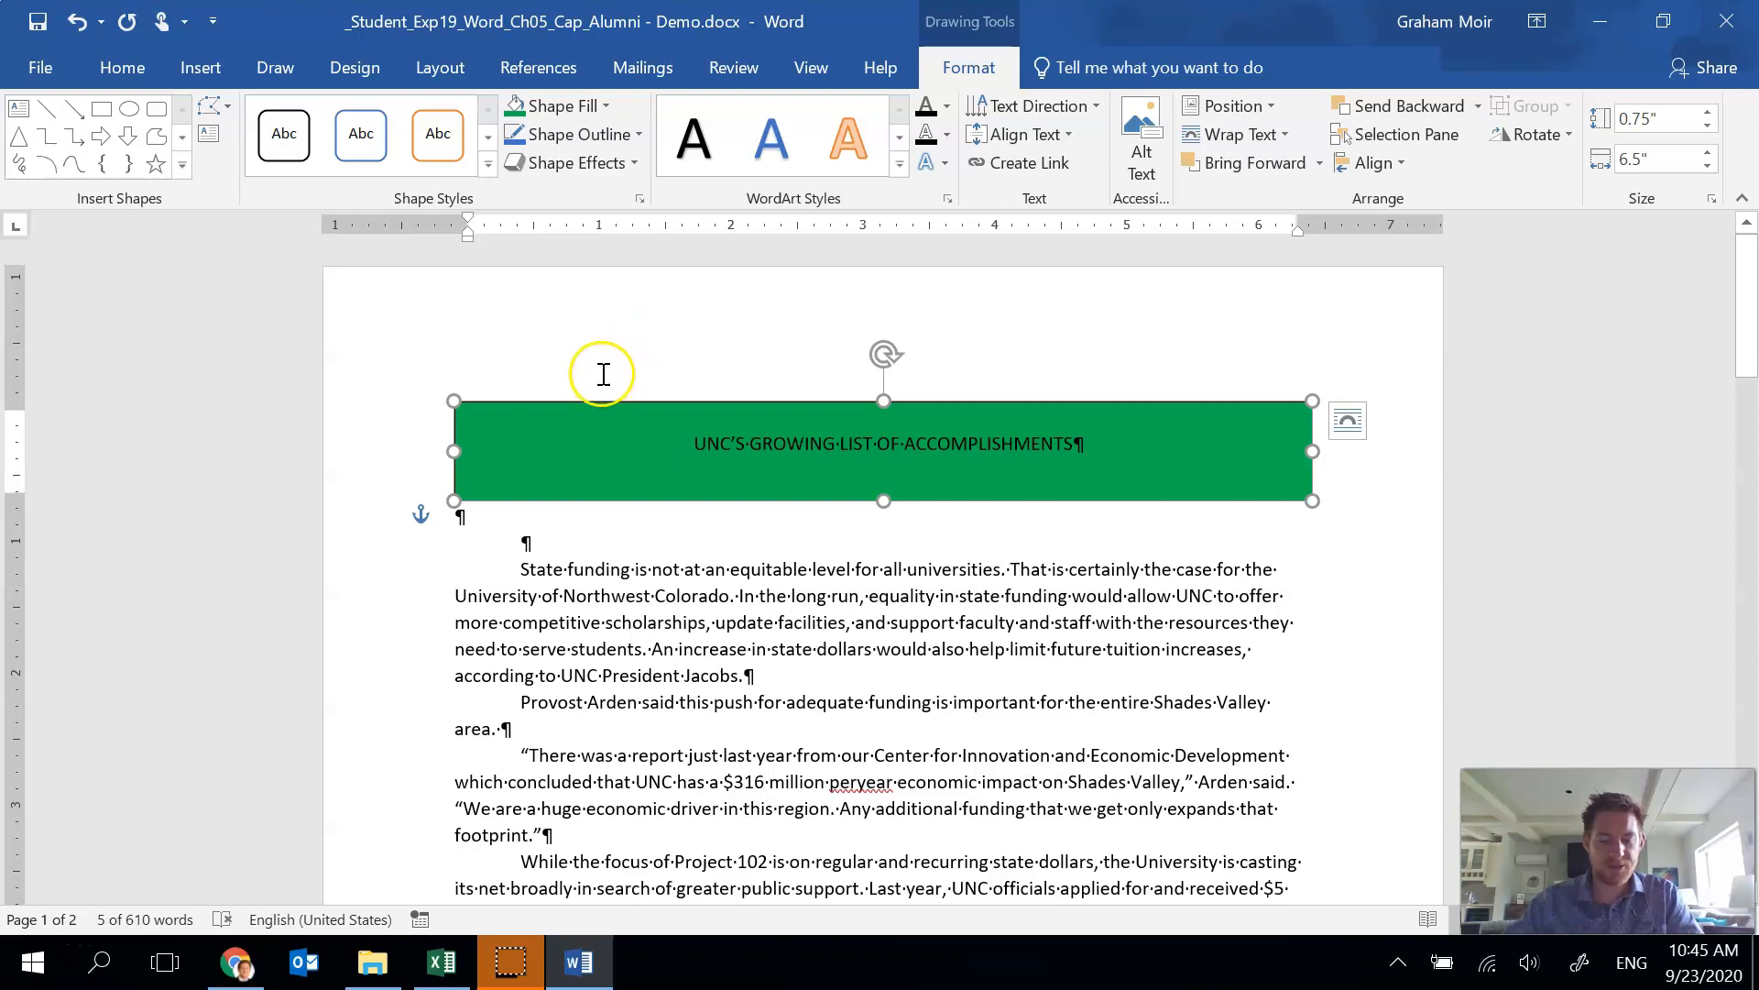
Select the heading text and change its text fill to white.
drag(694, 444, 1076, 446)
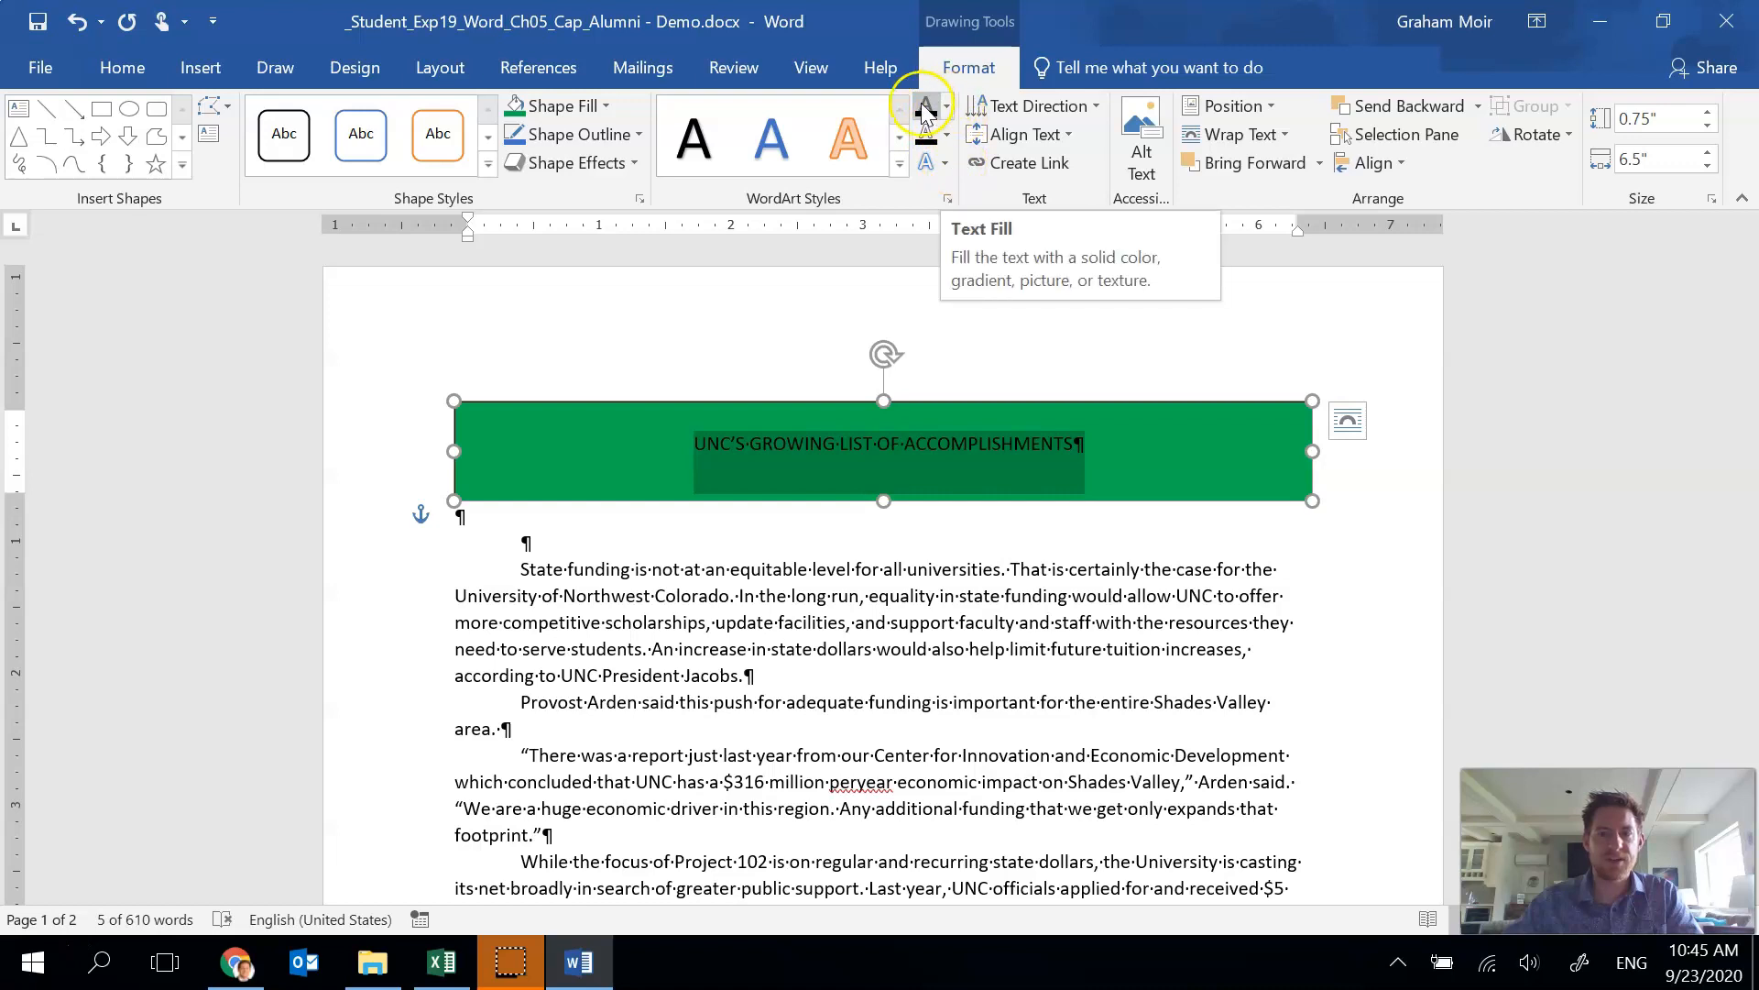
click(948, 109)
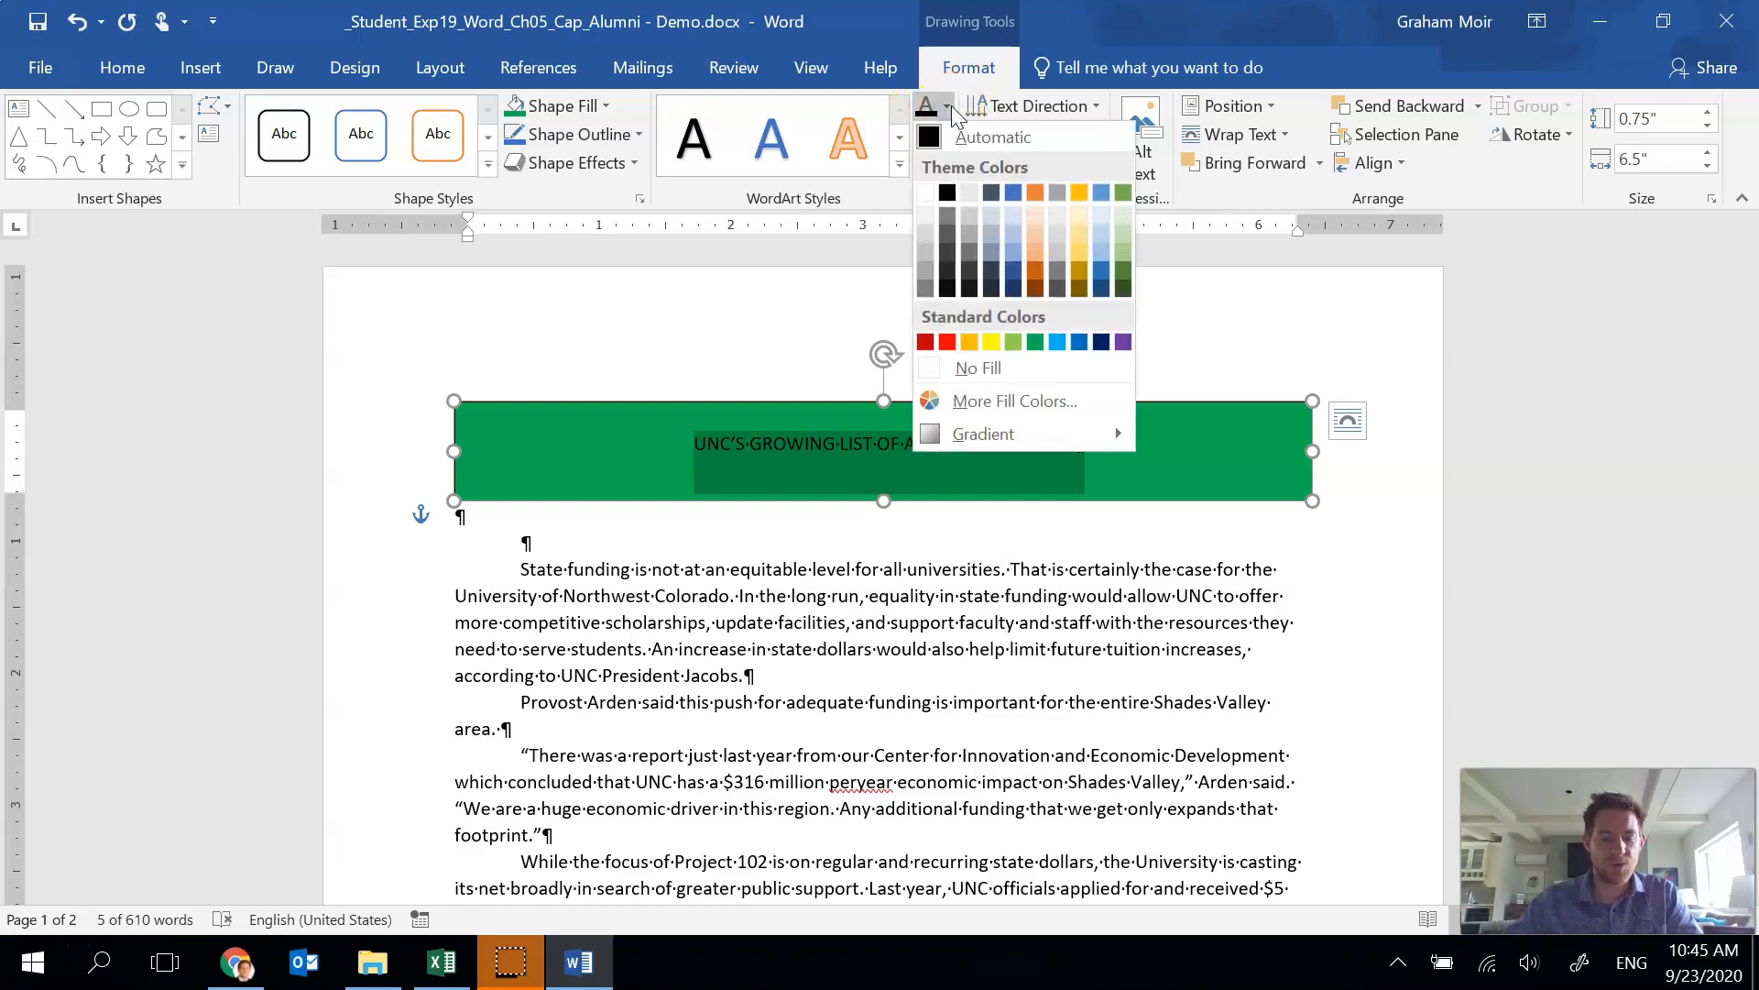
click(927, 193)
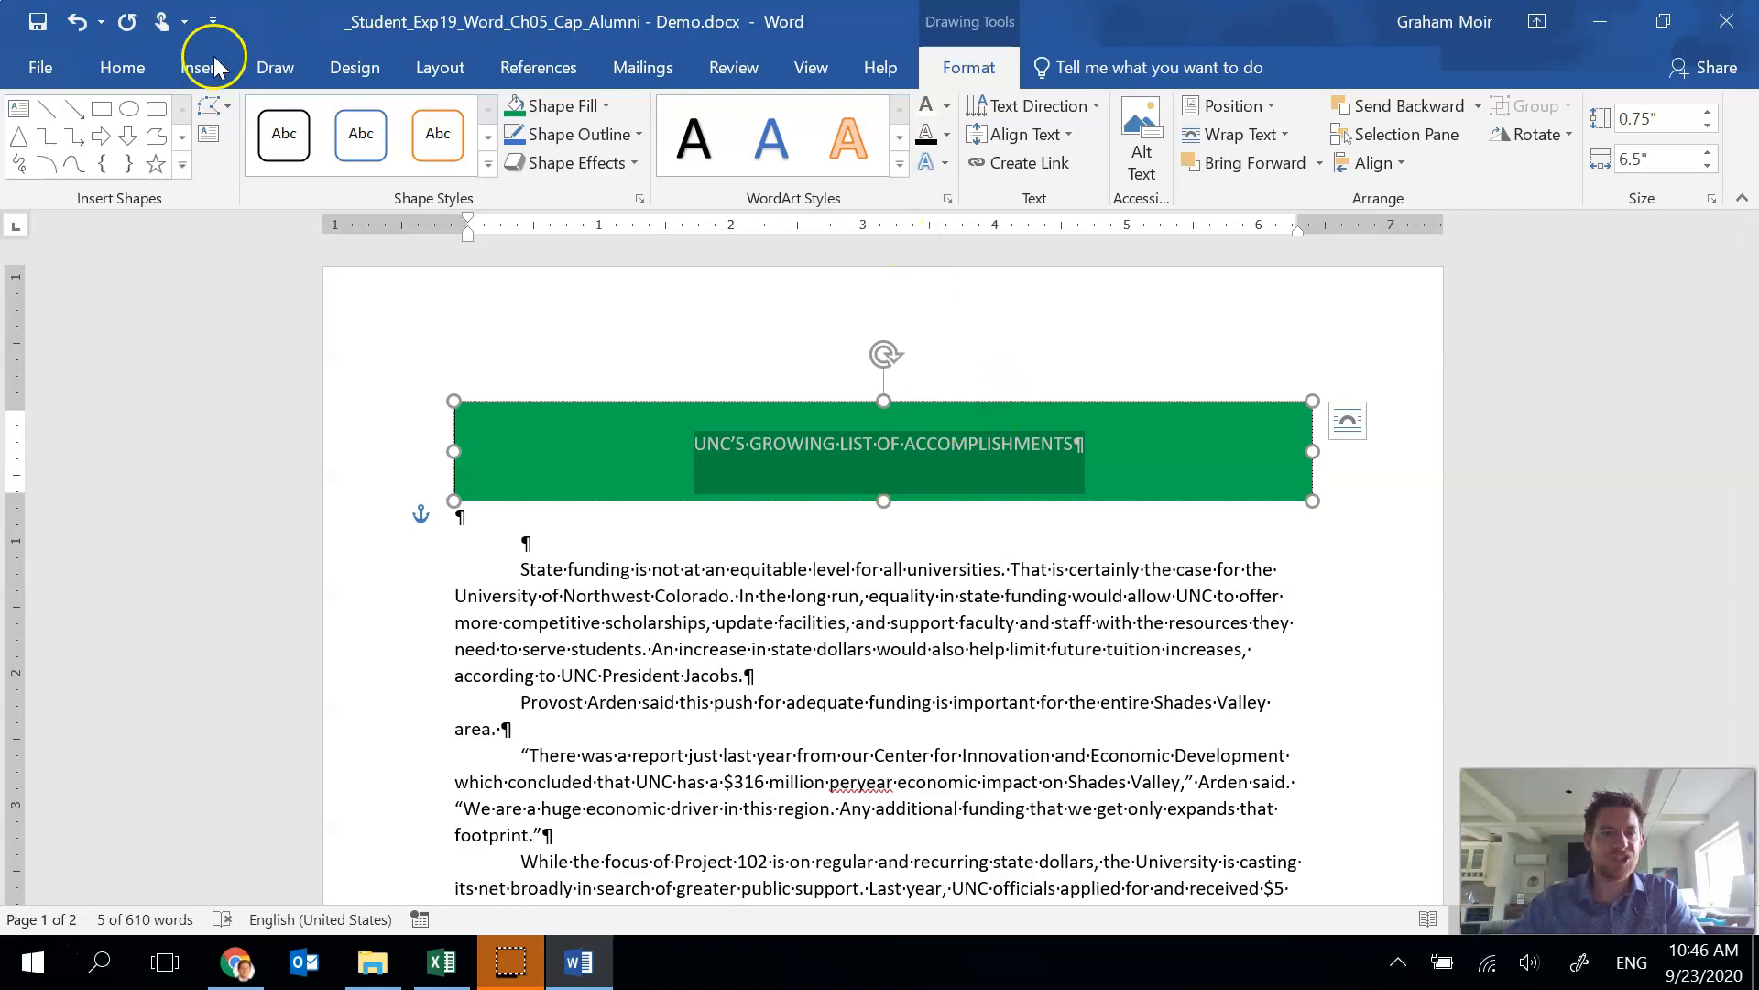
Set the heading text to 22 pt and make it bold.
click(122, 68)
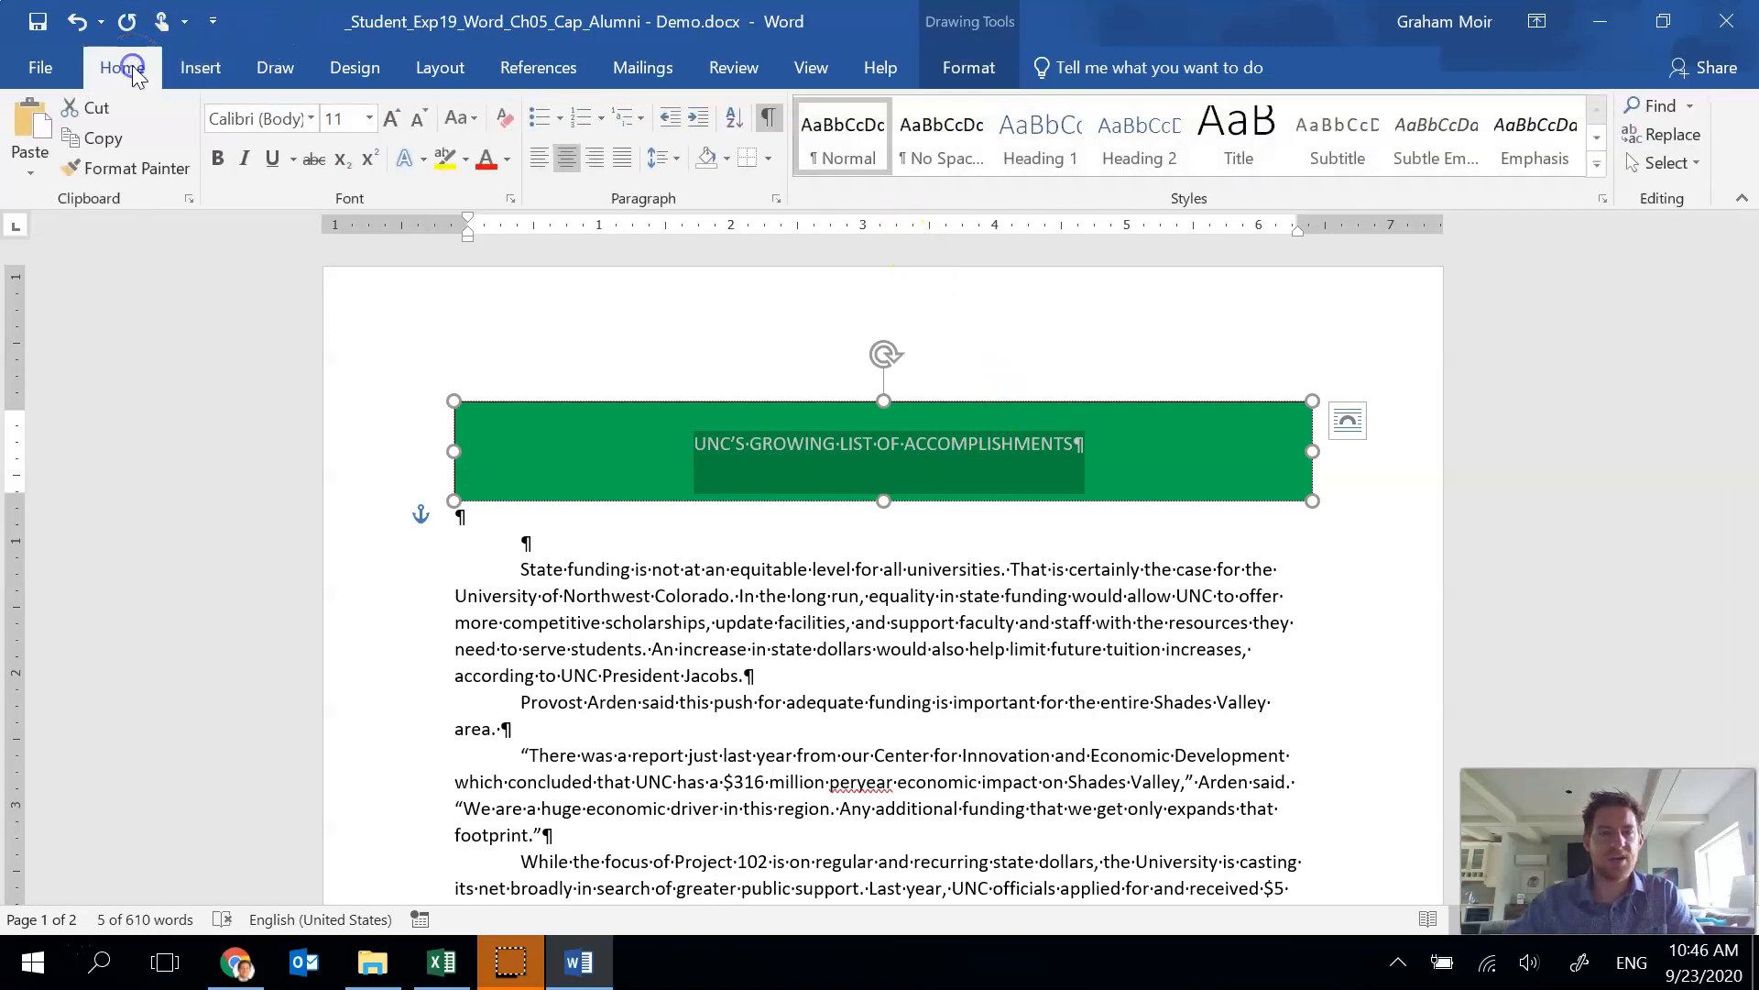
click(337, 113)
text(22)
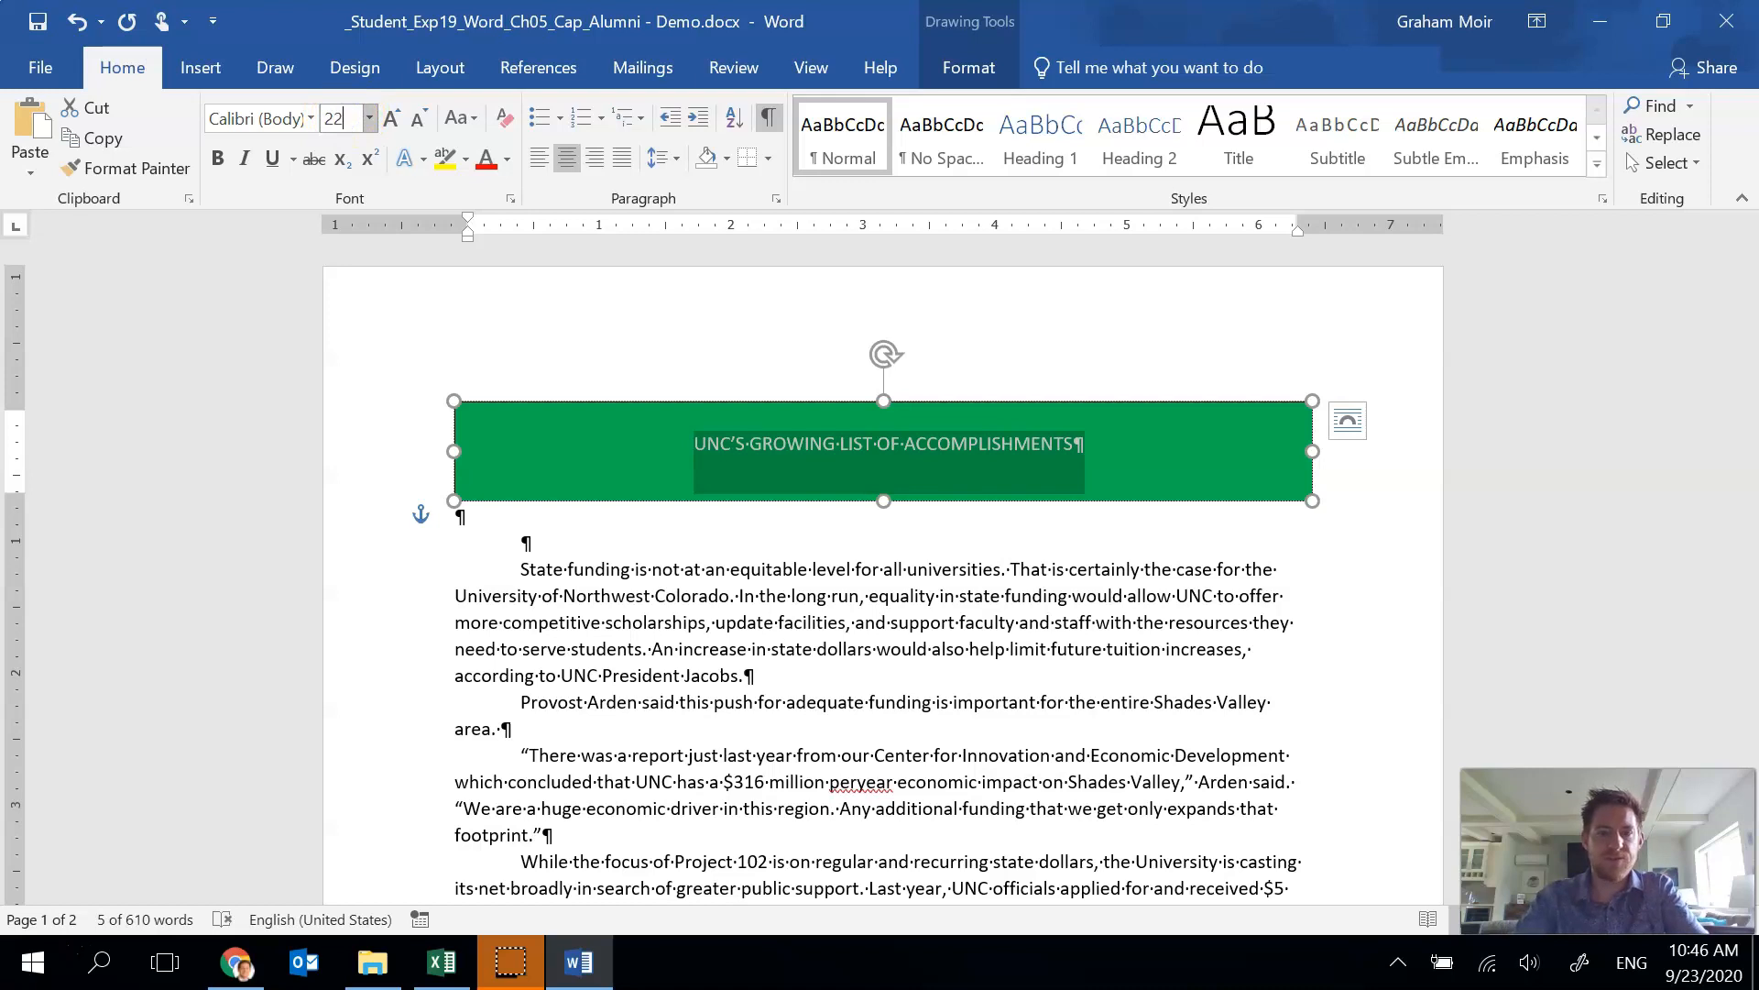
key(Return)
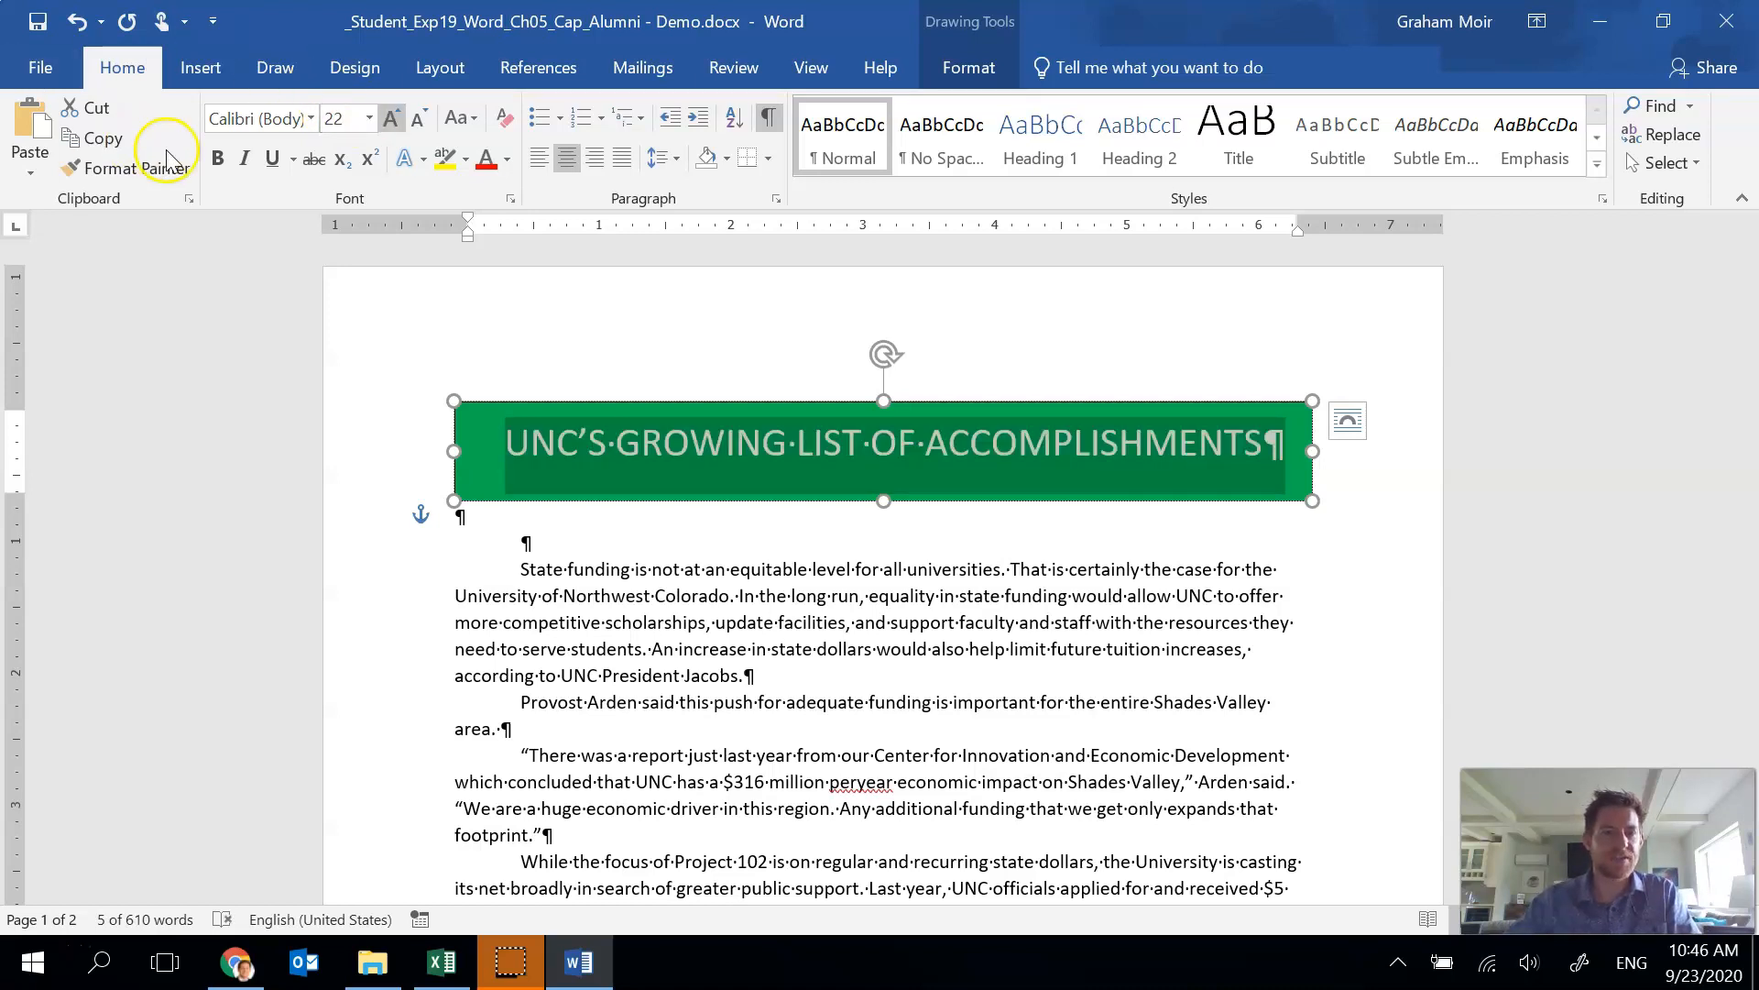
click(220, 158)
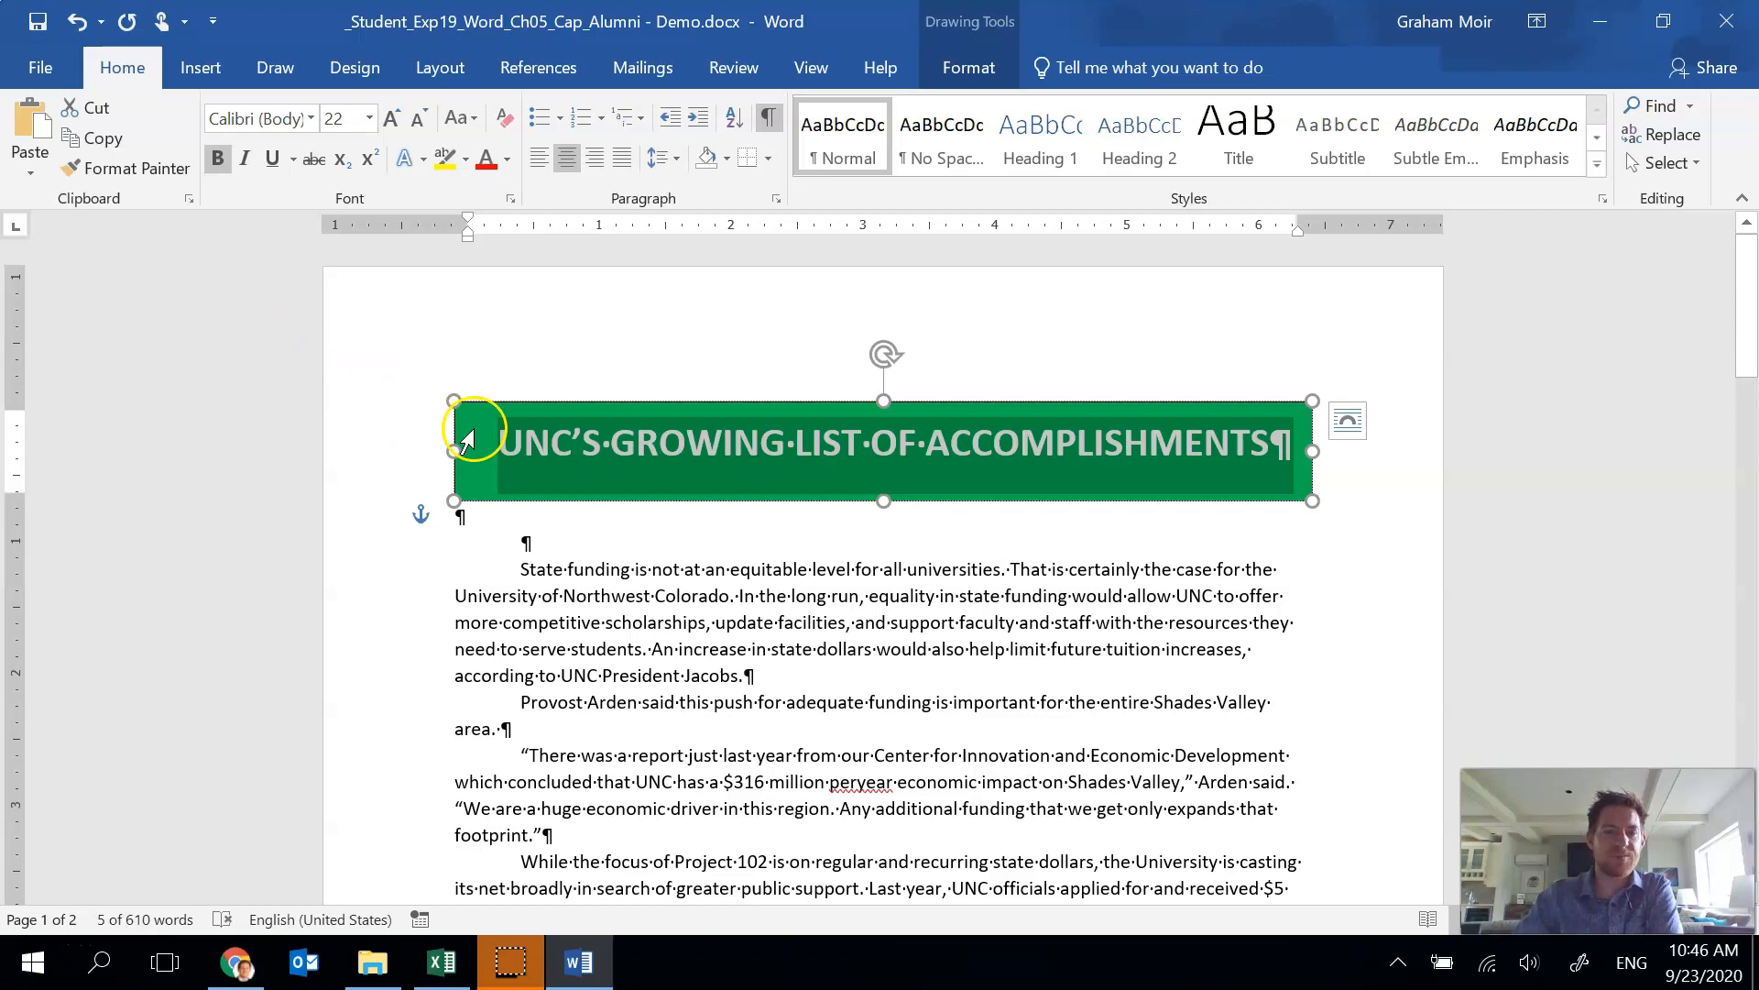
Remove the outline from the heading text box.
click(516, 397)
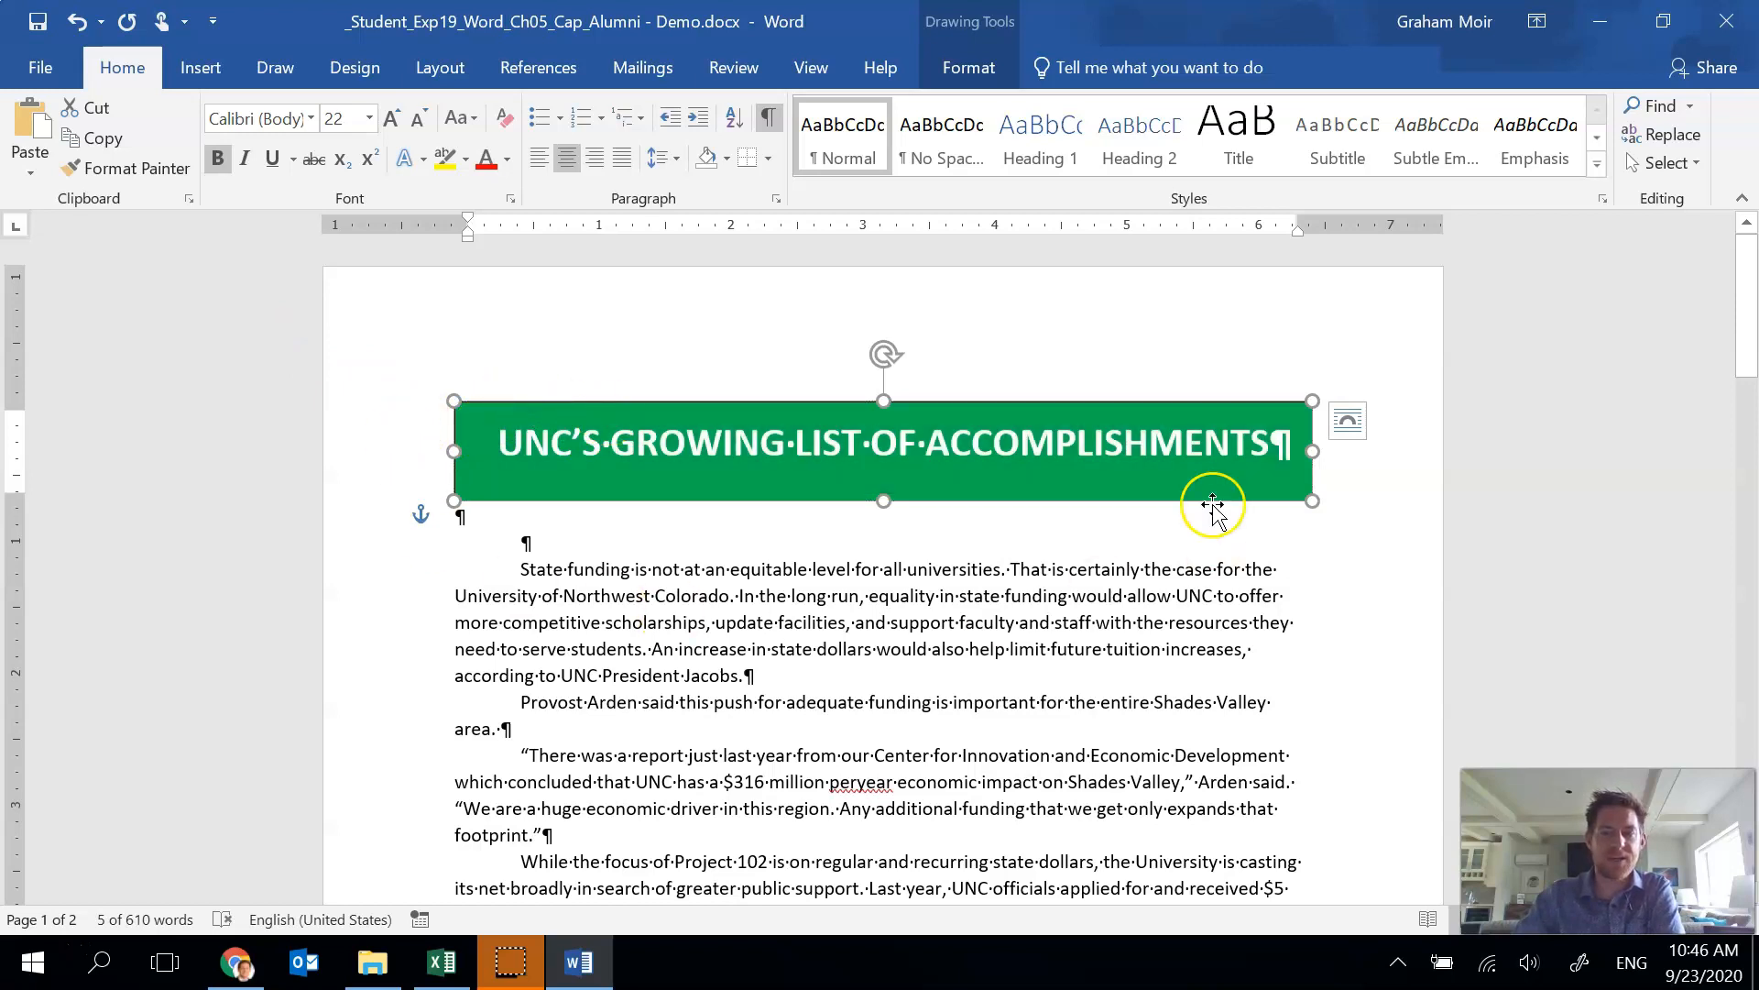
click(980, 60)
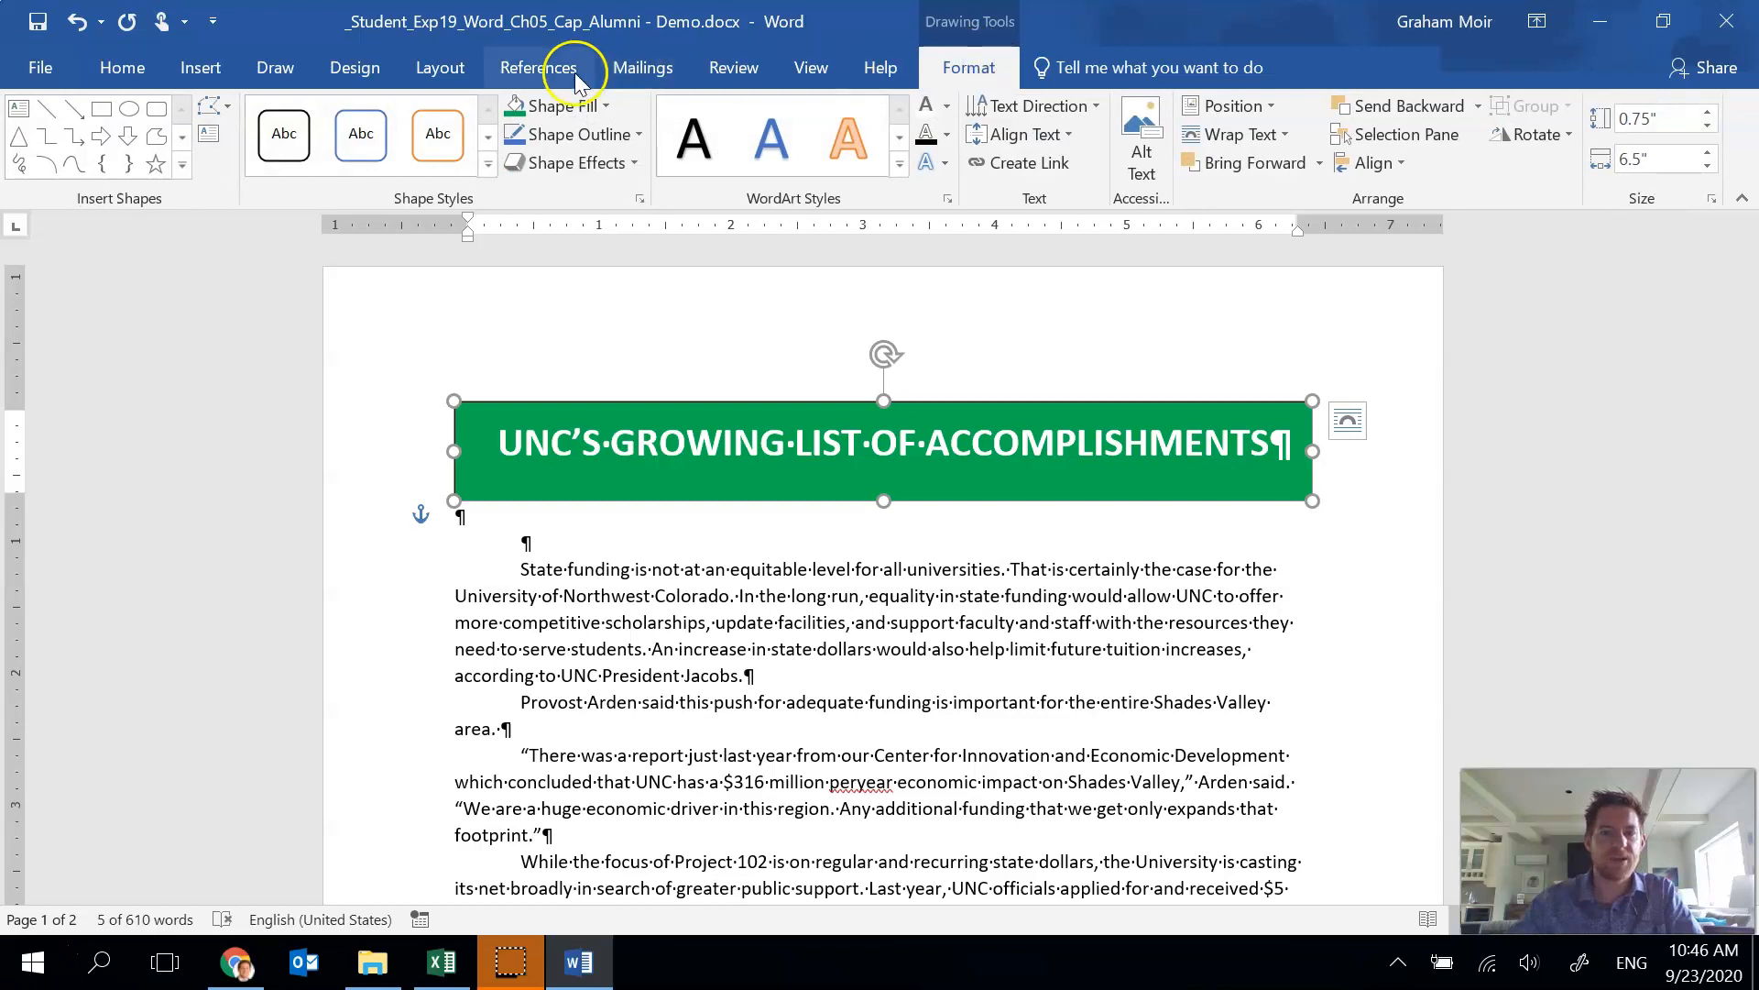
click(603, 137)
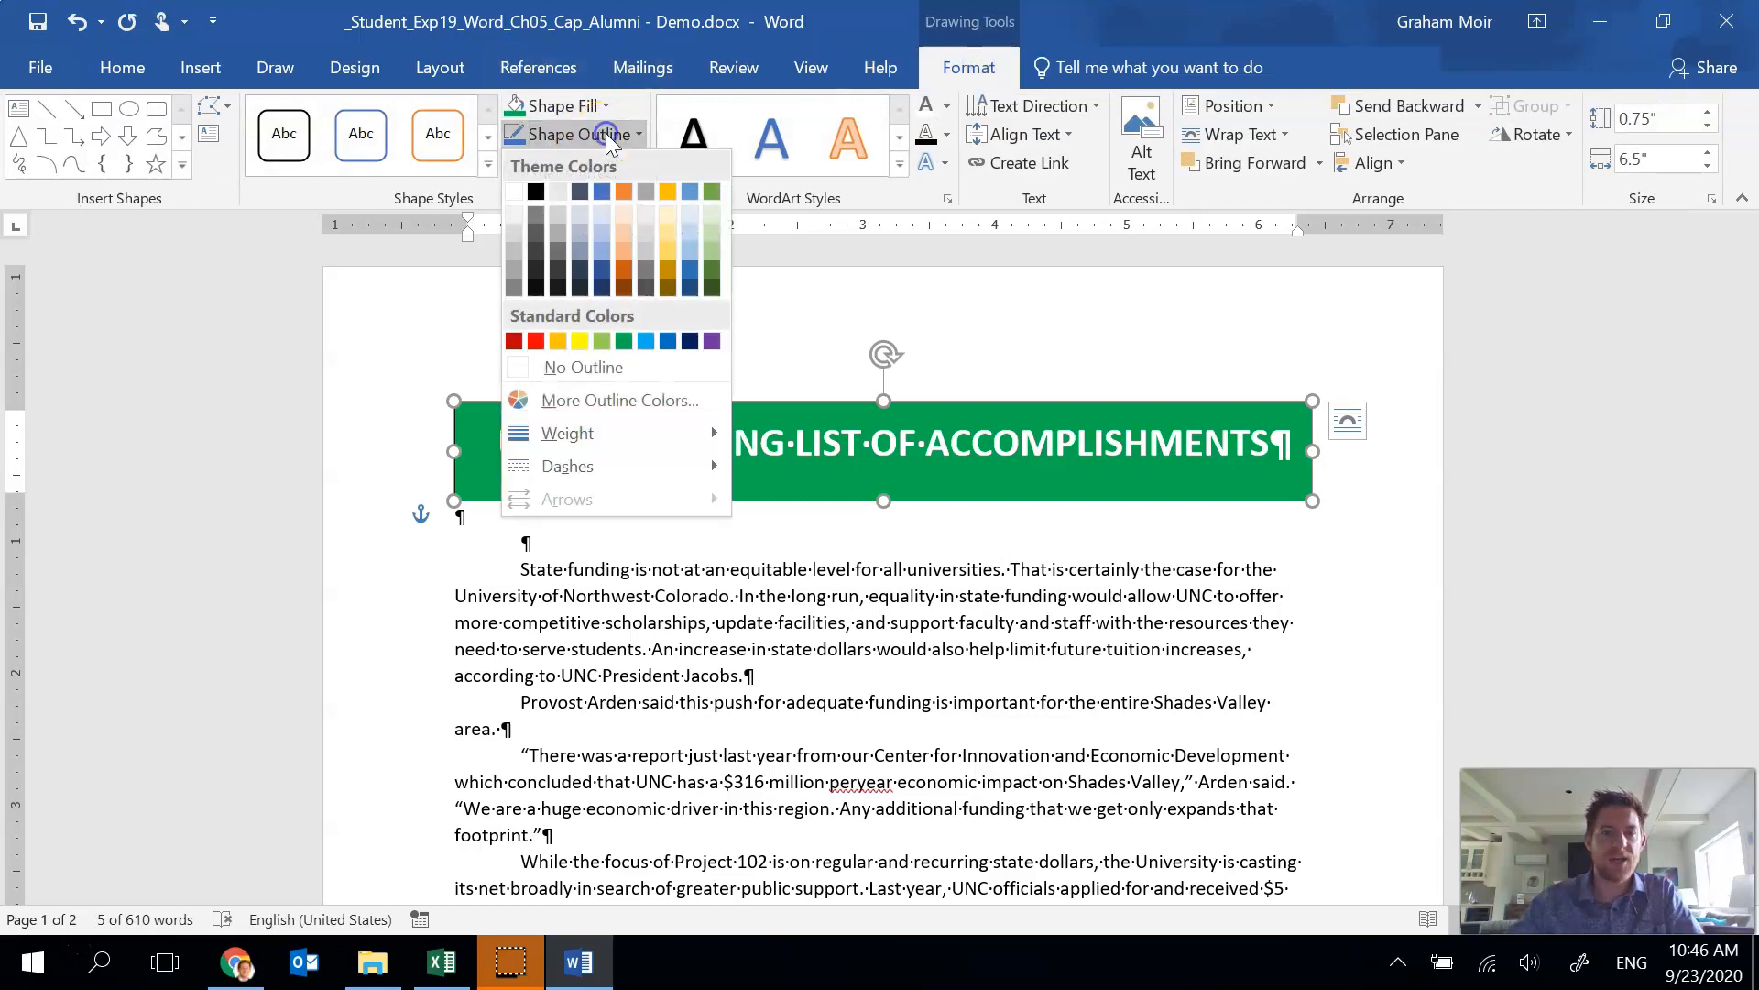
click(575, 370)
click(828, 596)
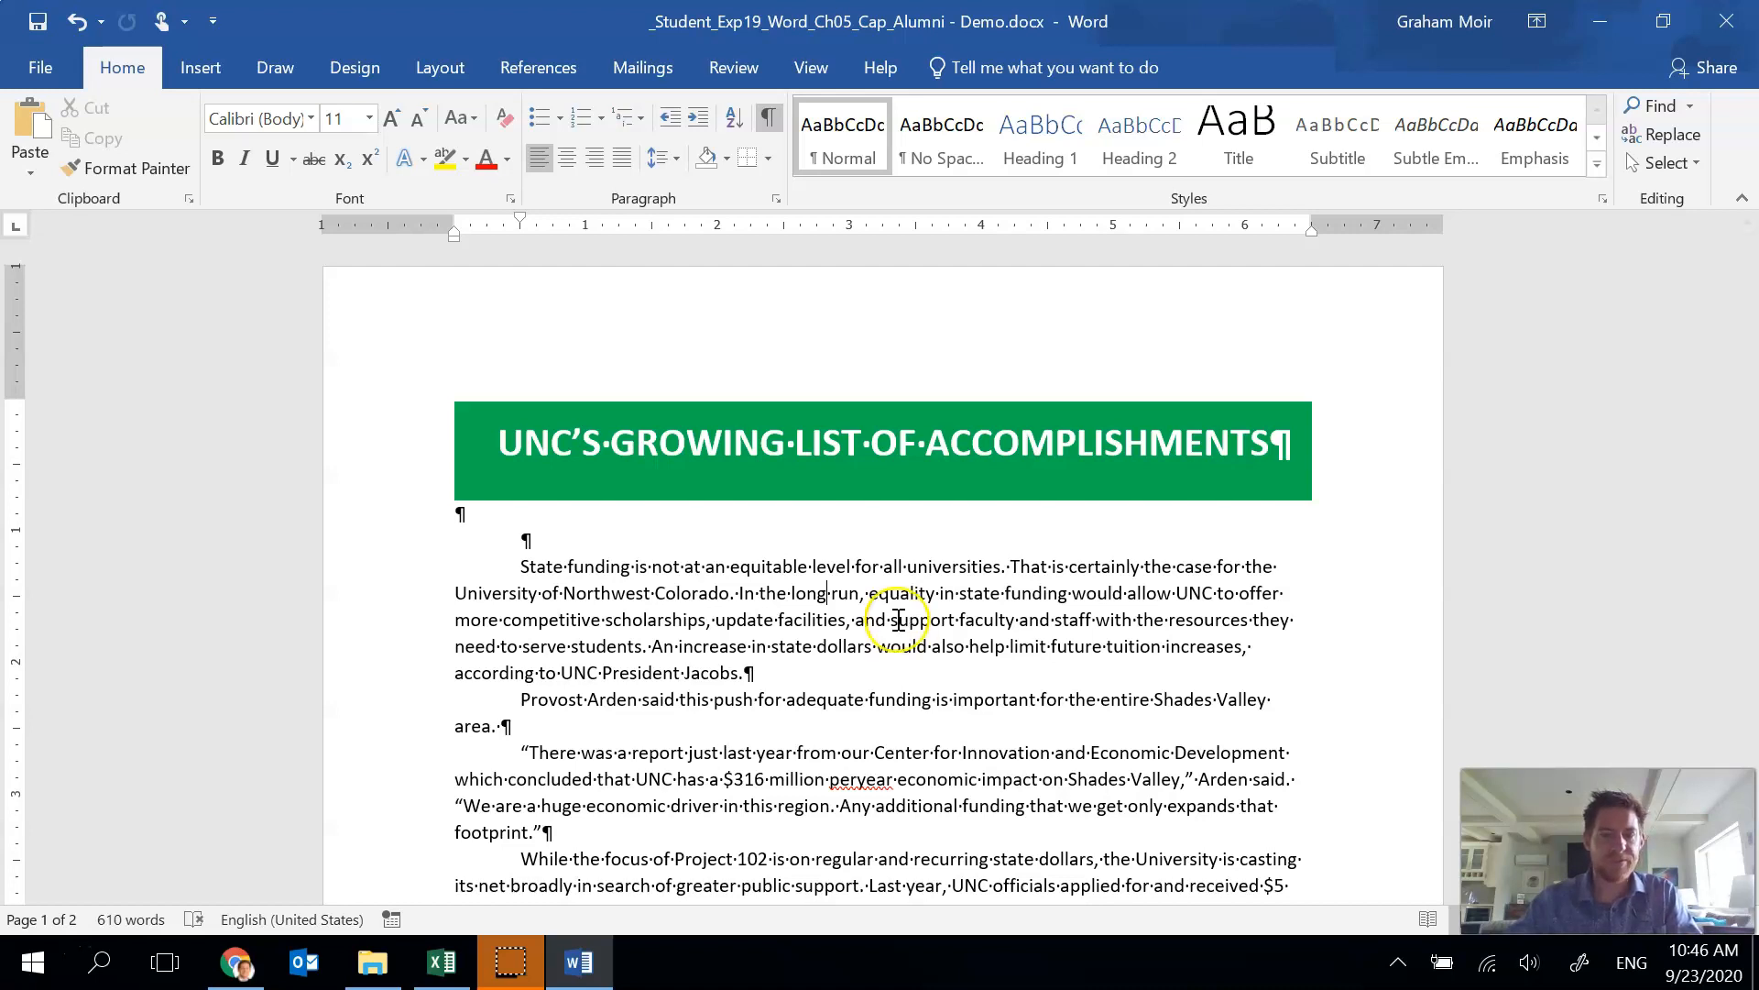
Insert a trapezoid shape, drawing it about 0.88" tall and 1.02" wide just below the heading box.
click(223, 69)
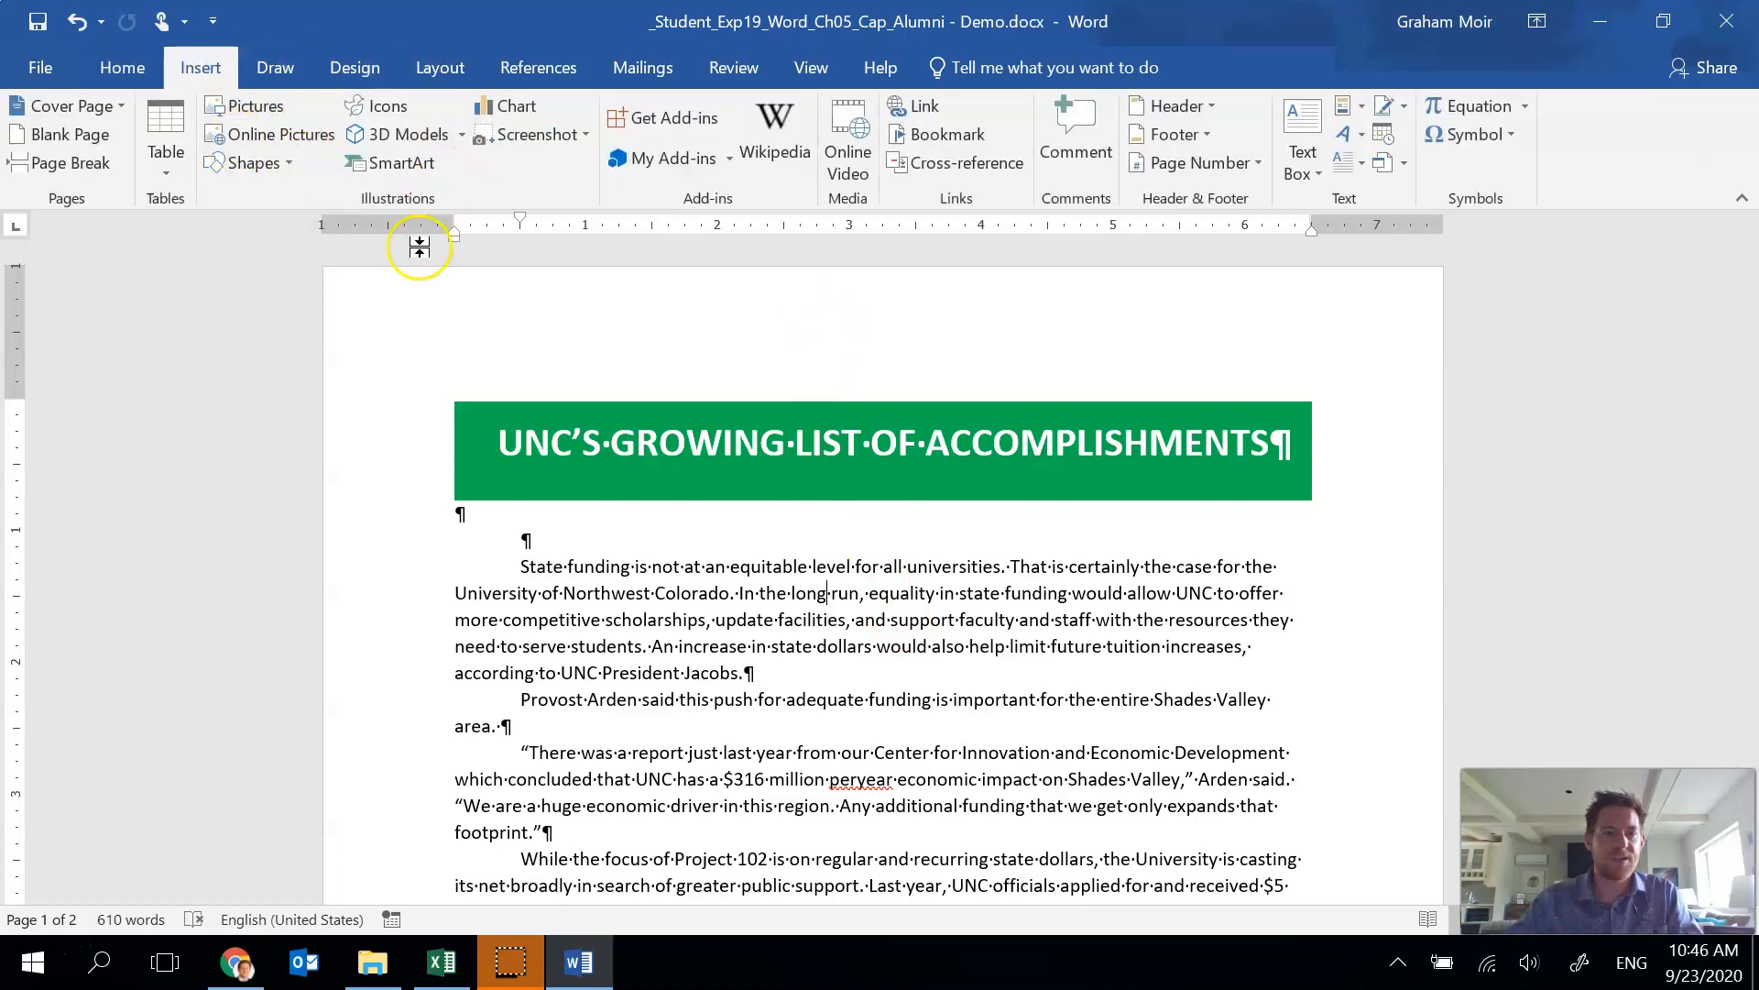
click(282, 163)
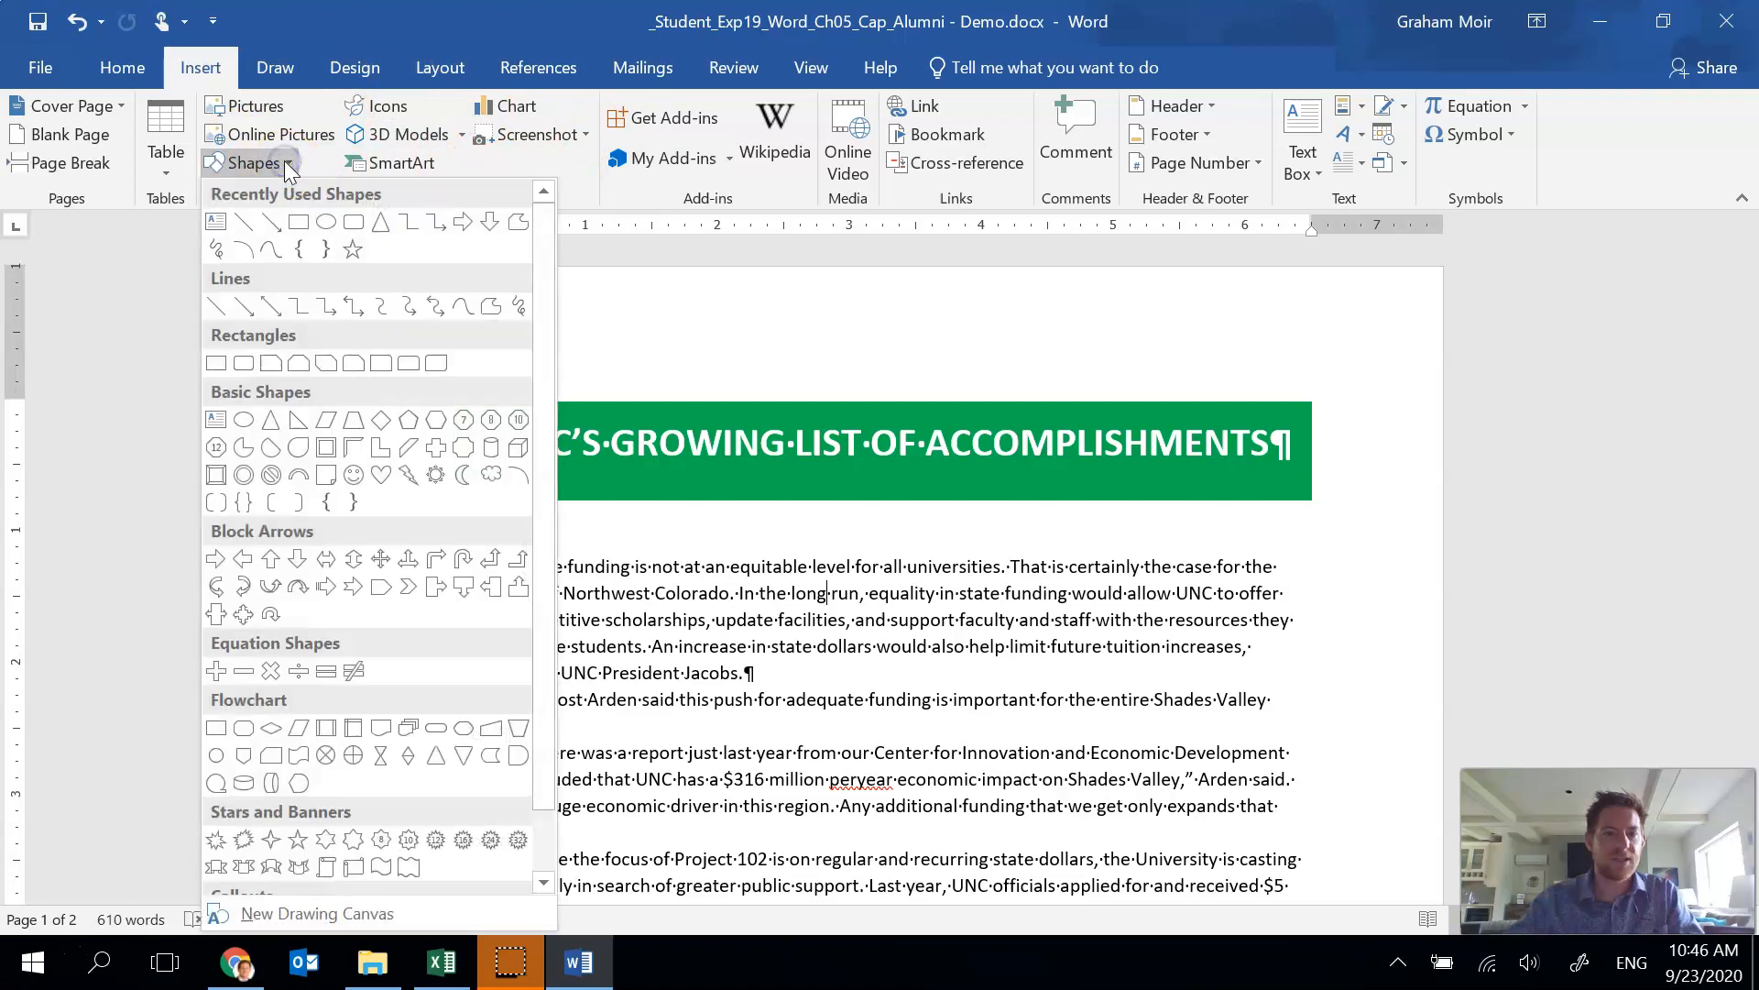
click(354, 427)
drag(463, 500, 598, 616)
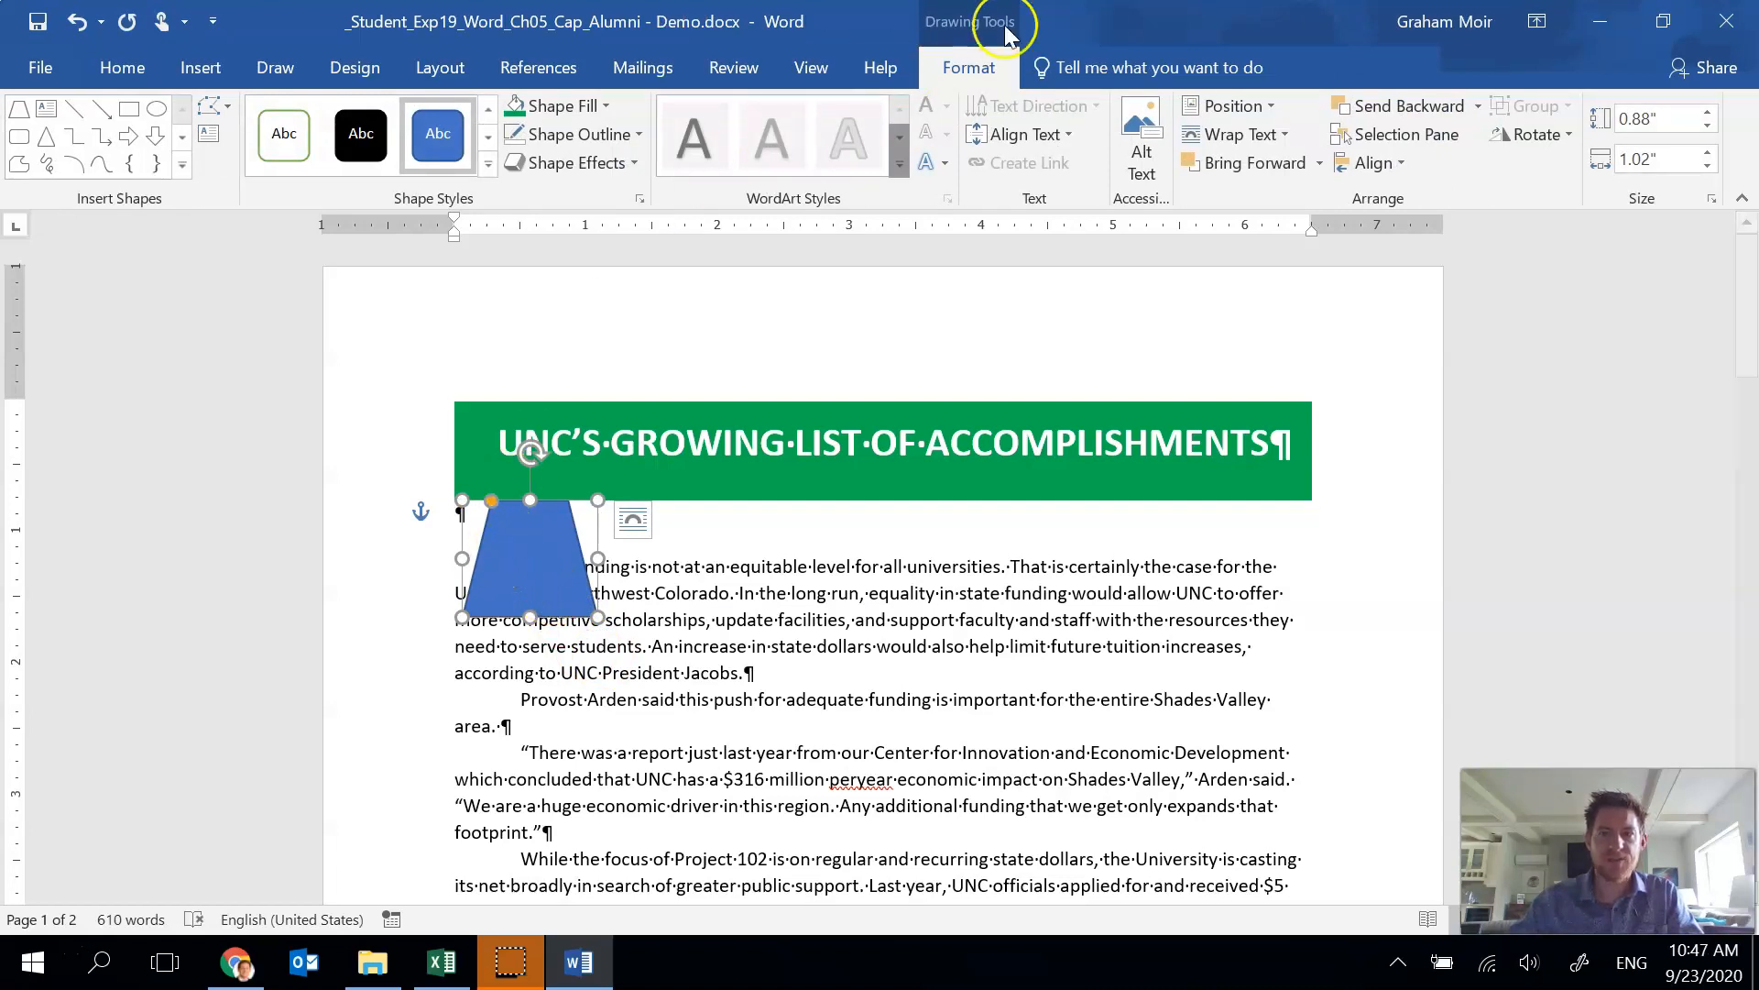
Set the trapezoid's height to 1.4" and width to 1.8".
click(1676, 129)
double_click(1674, 126)
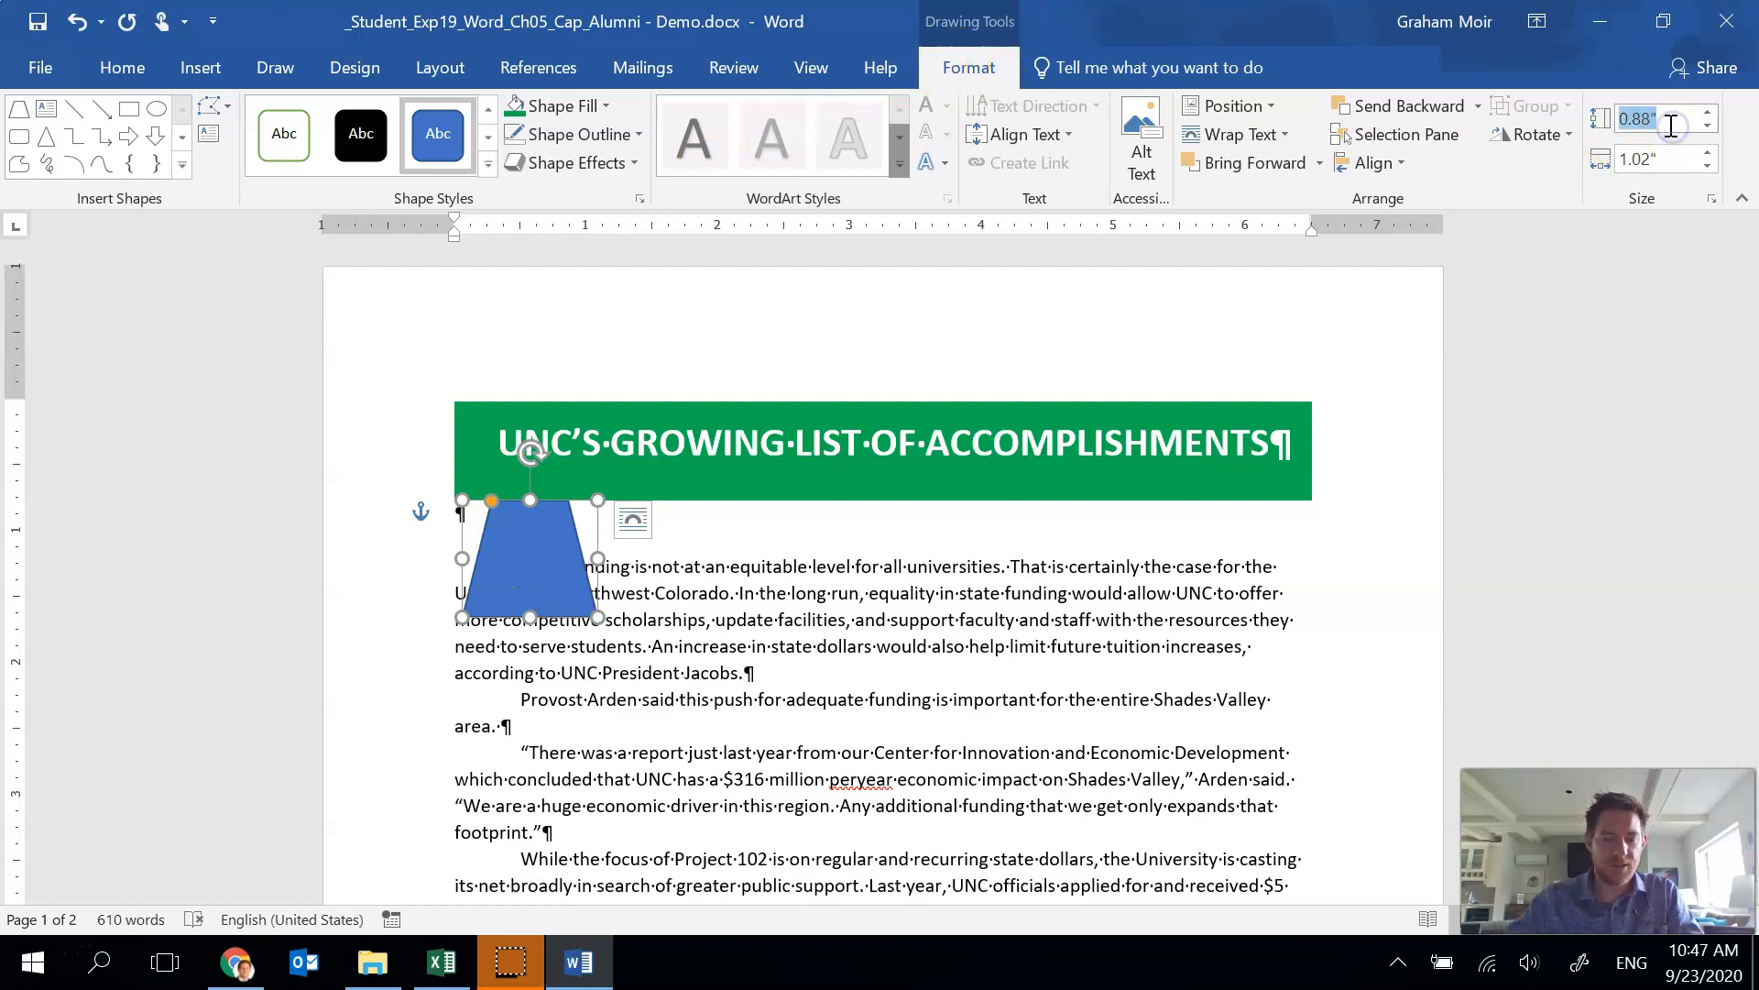
text(1.4)
key(Tab)
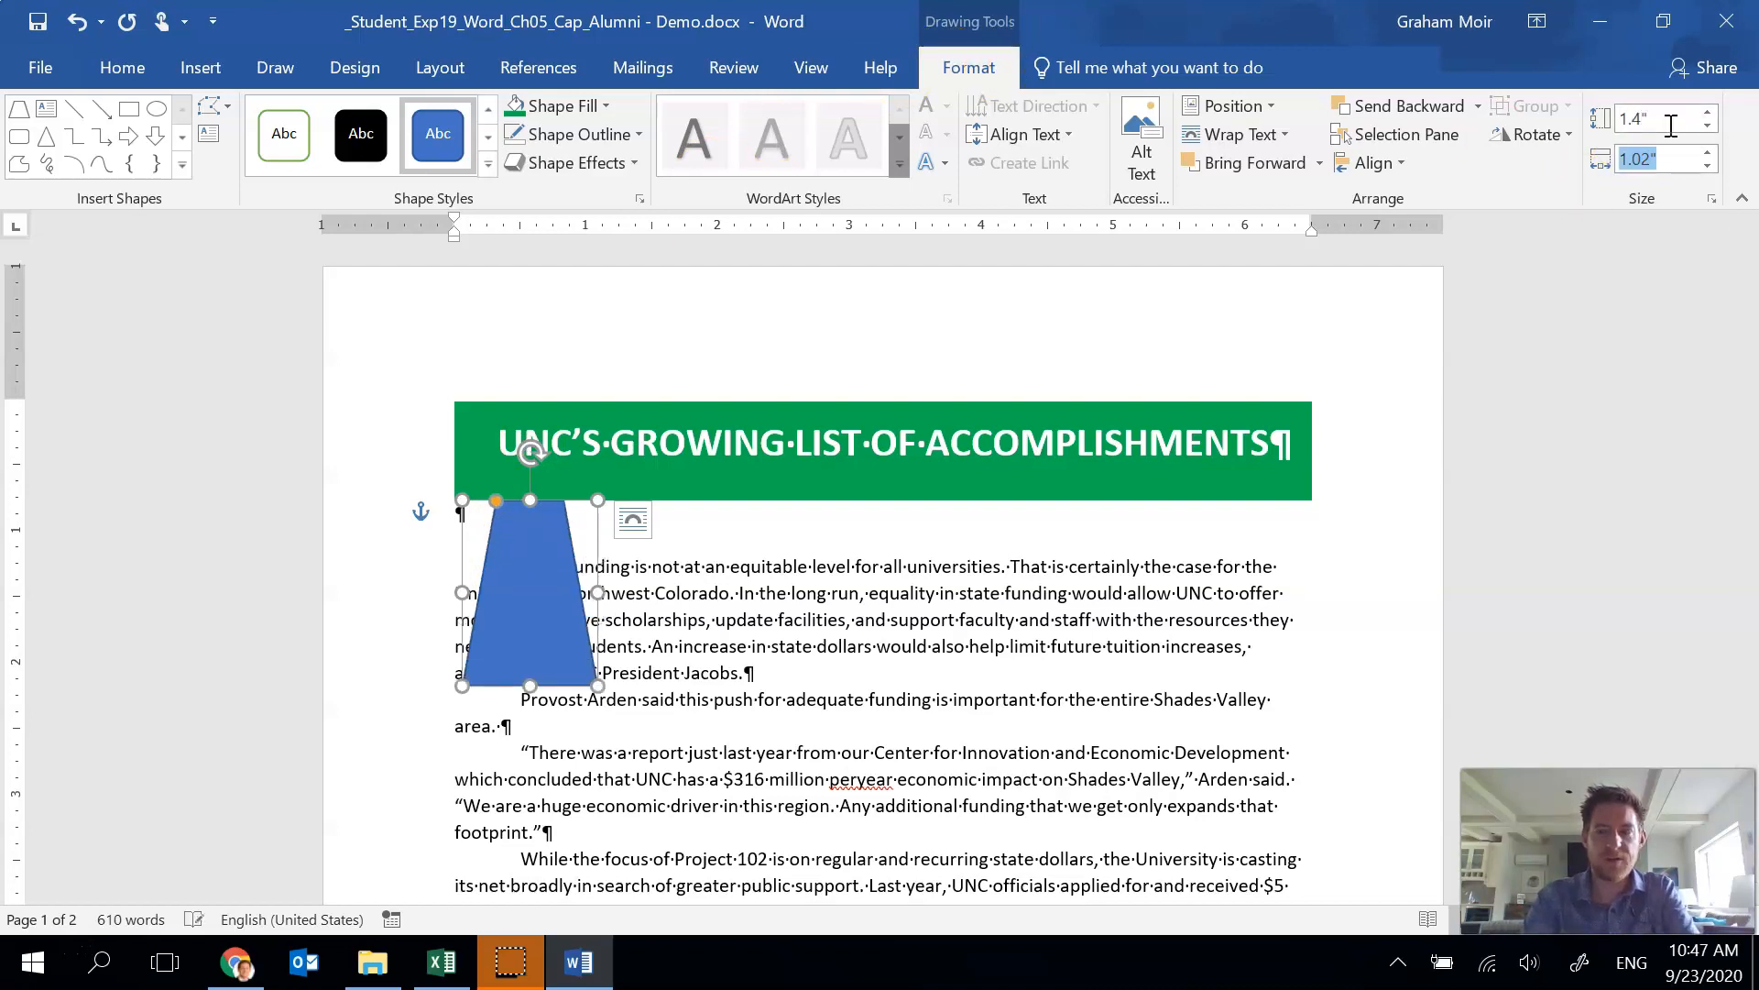
text(1)
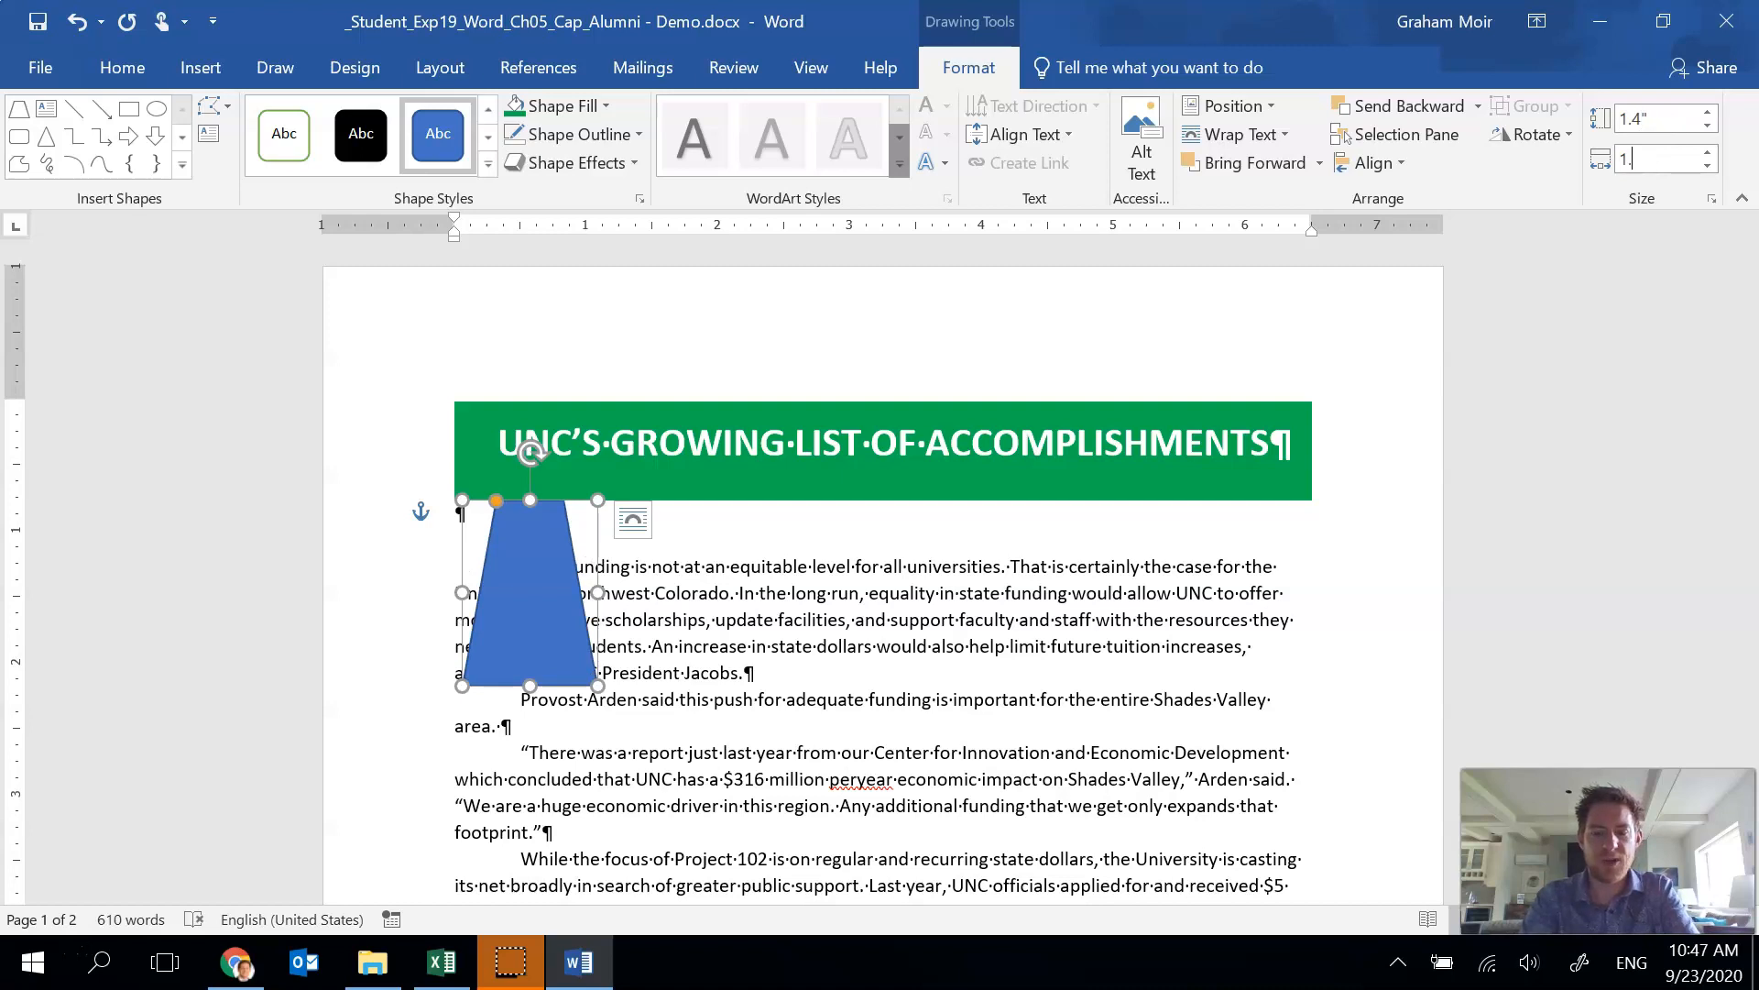
text(.8)
key(Return)
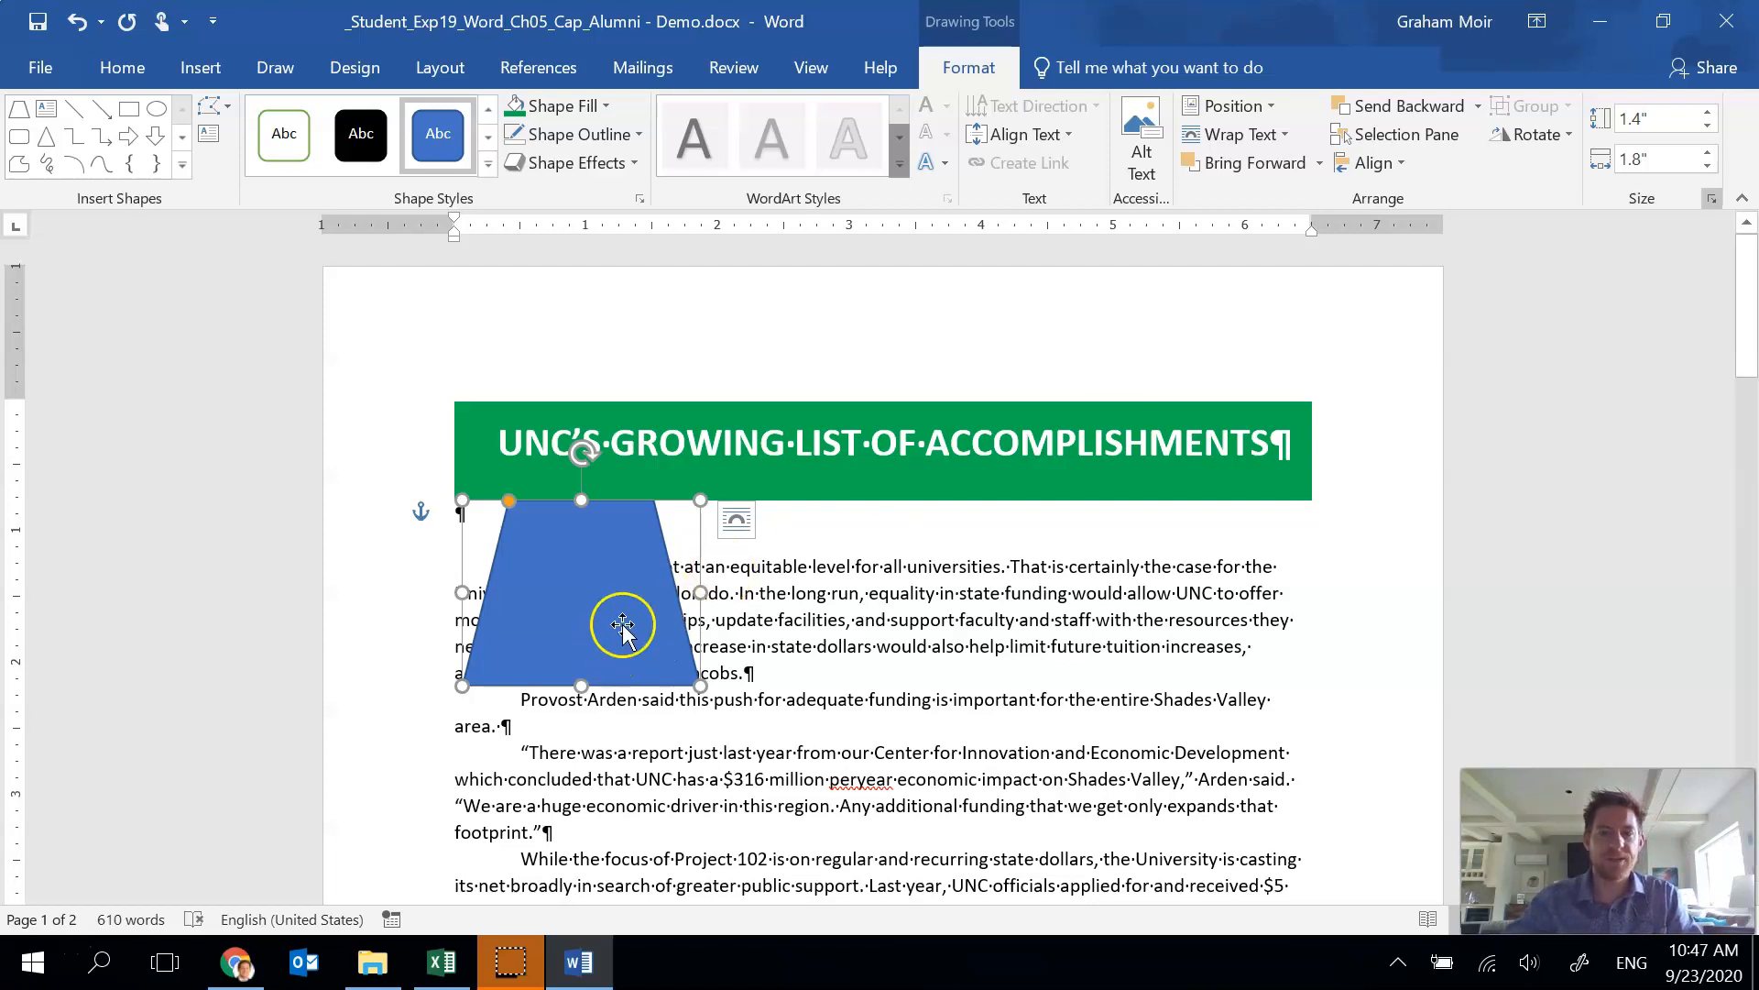
Set the trapezoid's text wrapping to Top and Bottom.
click(1232, 134)
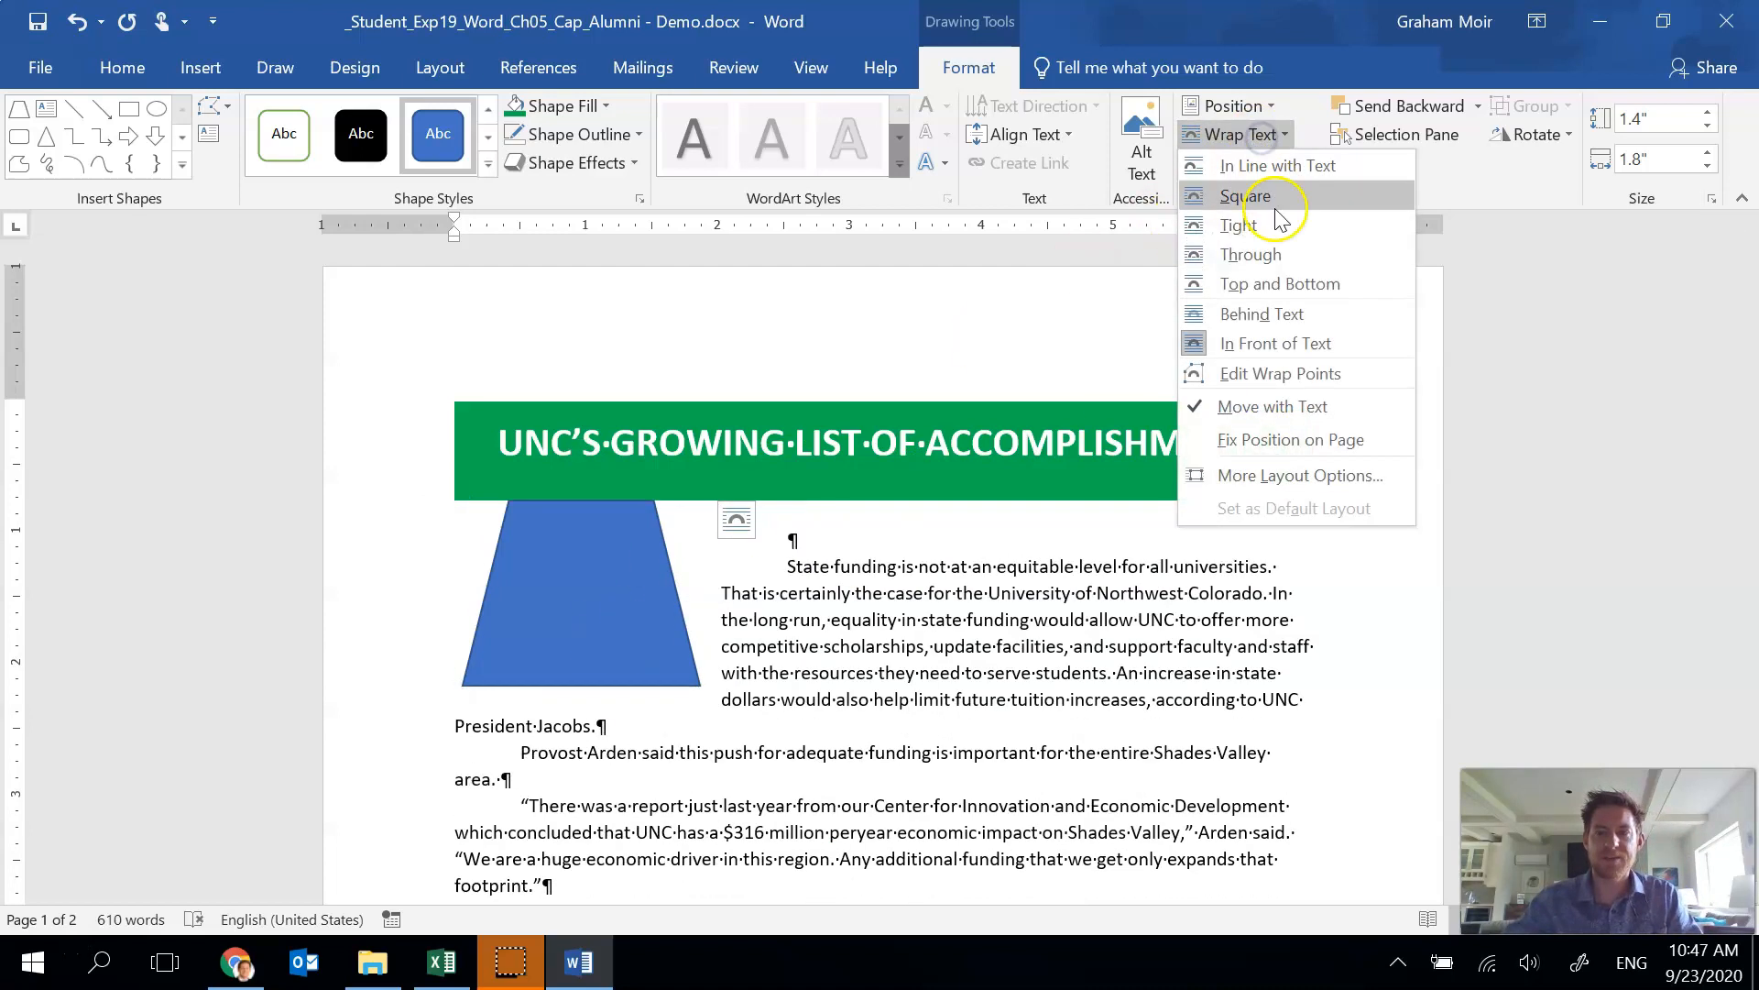
click(1292, 286)
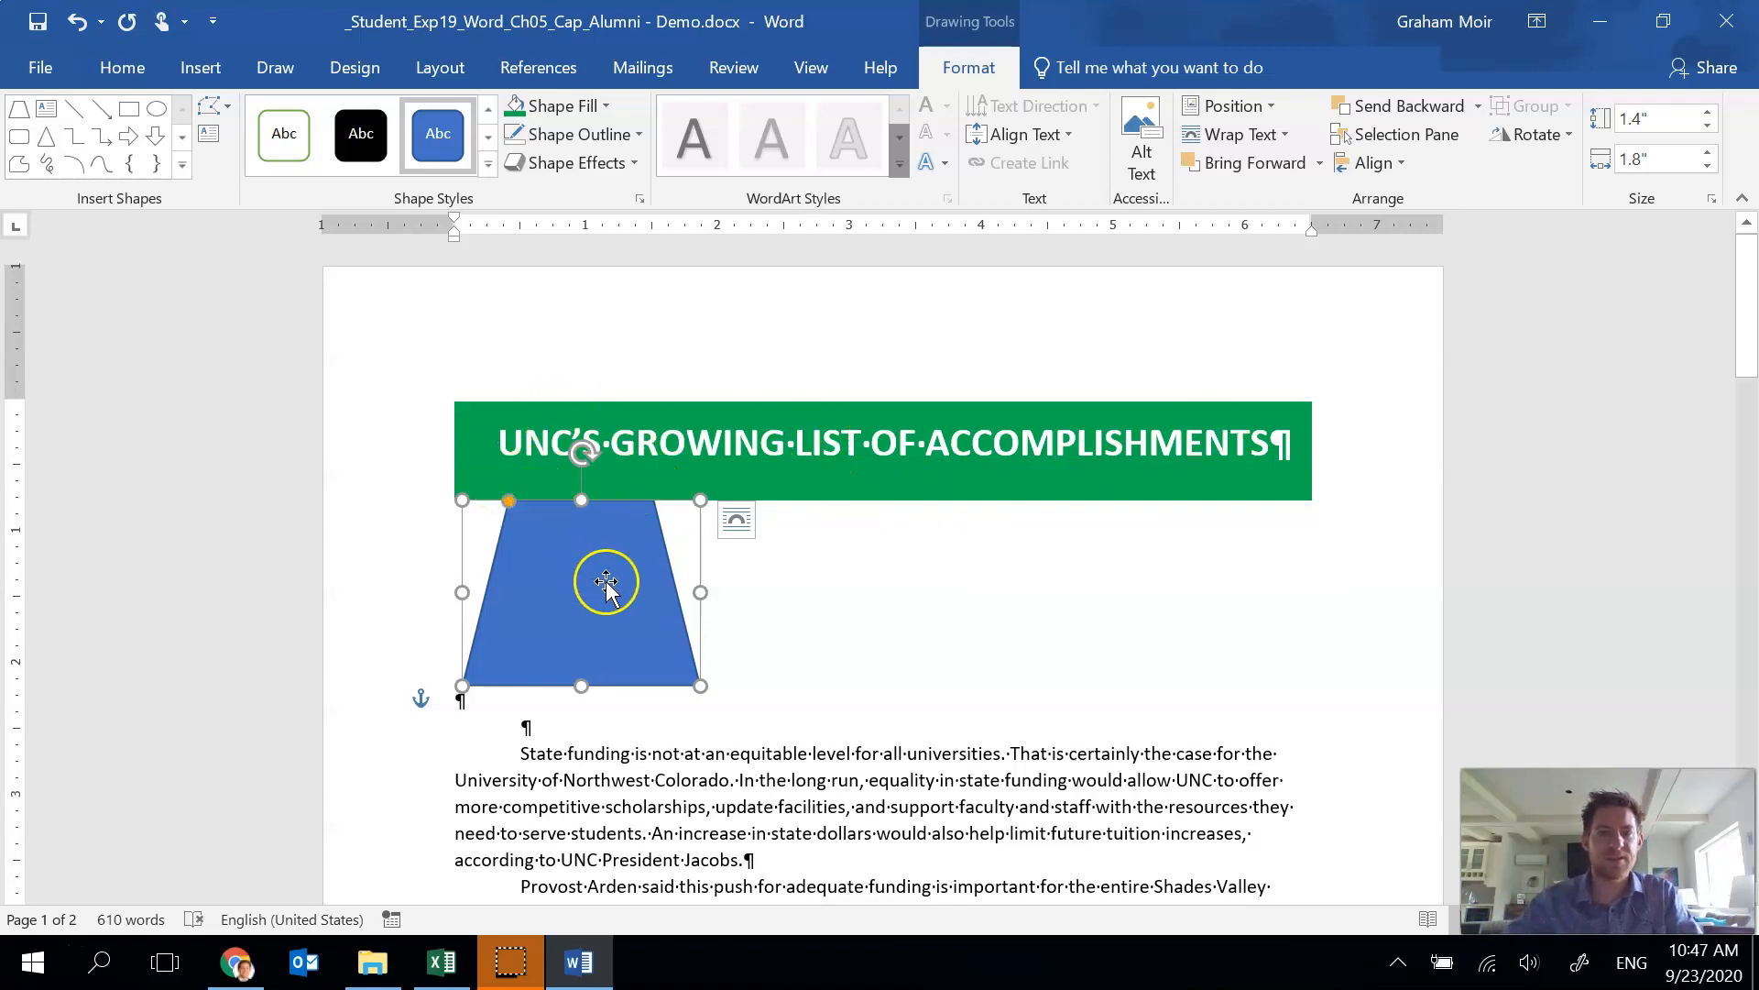
Fill the trapezoid with the same green and give it no outline.
click(515, 110)
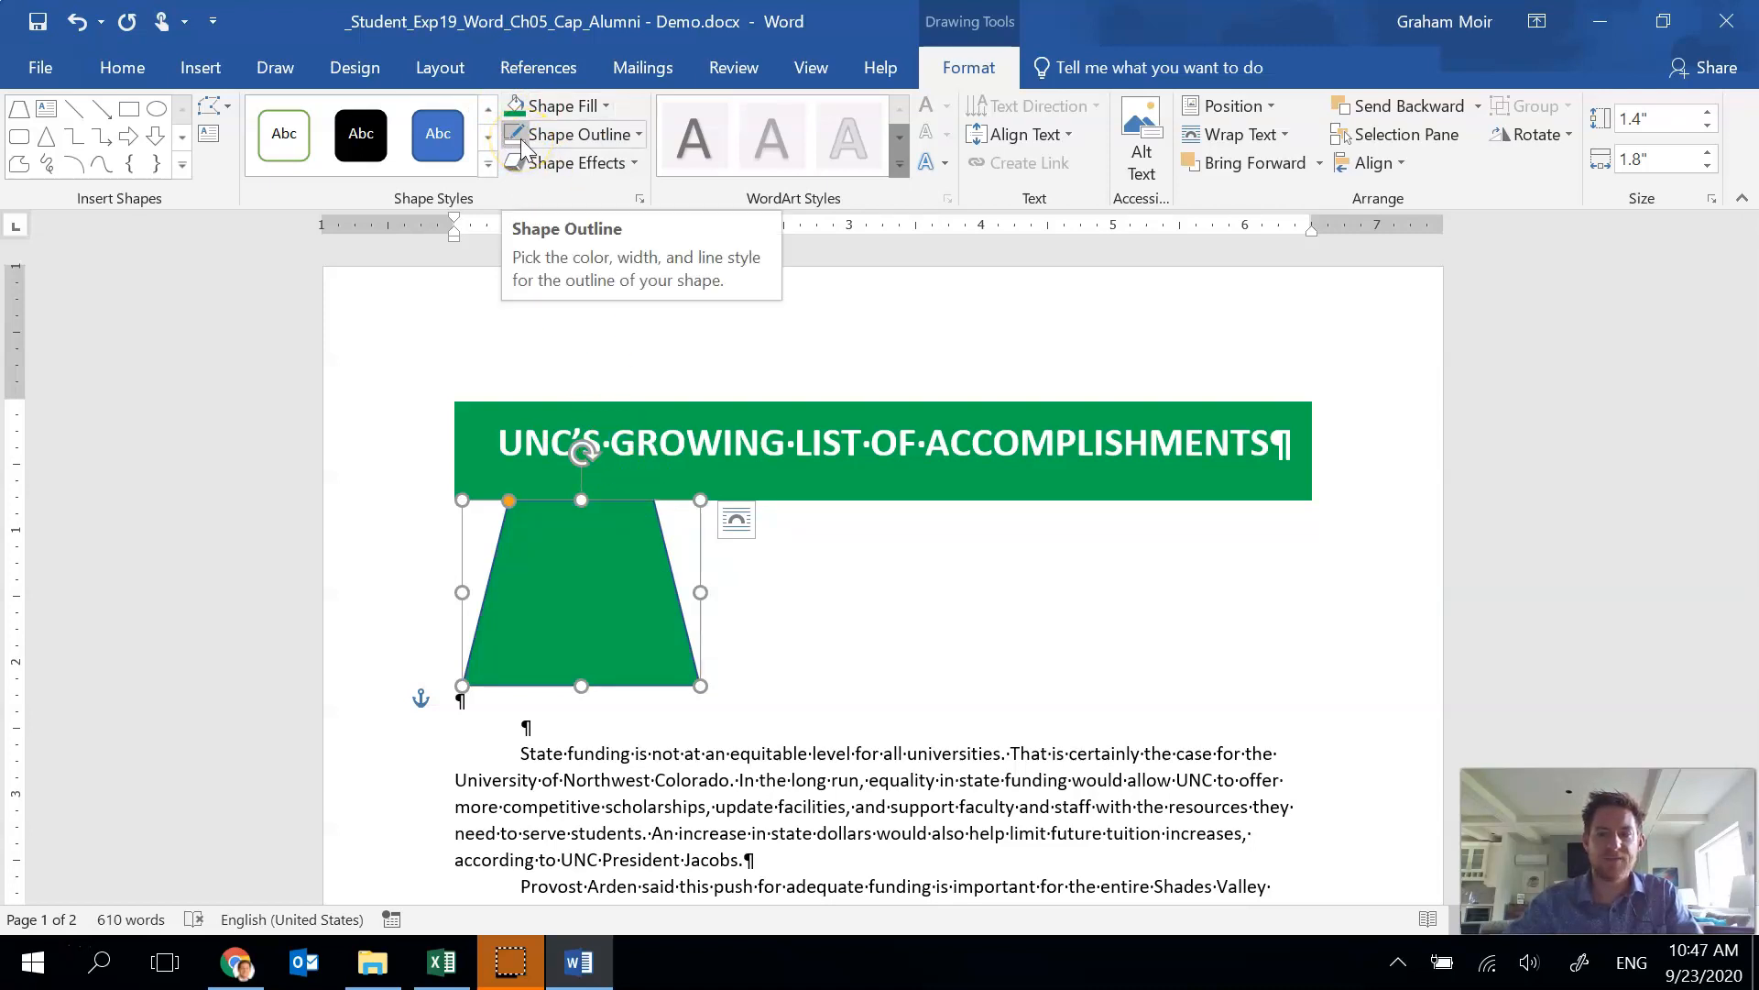
click(522, 144)
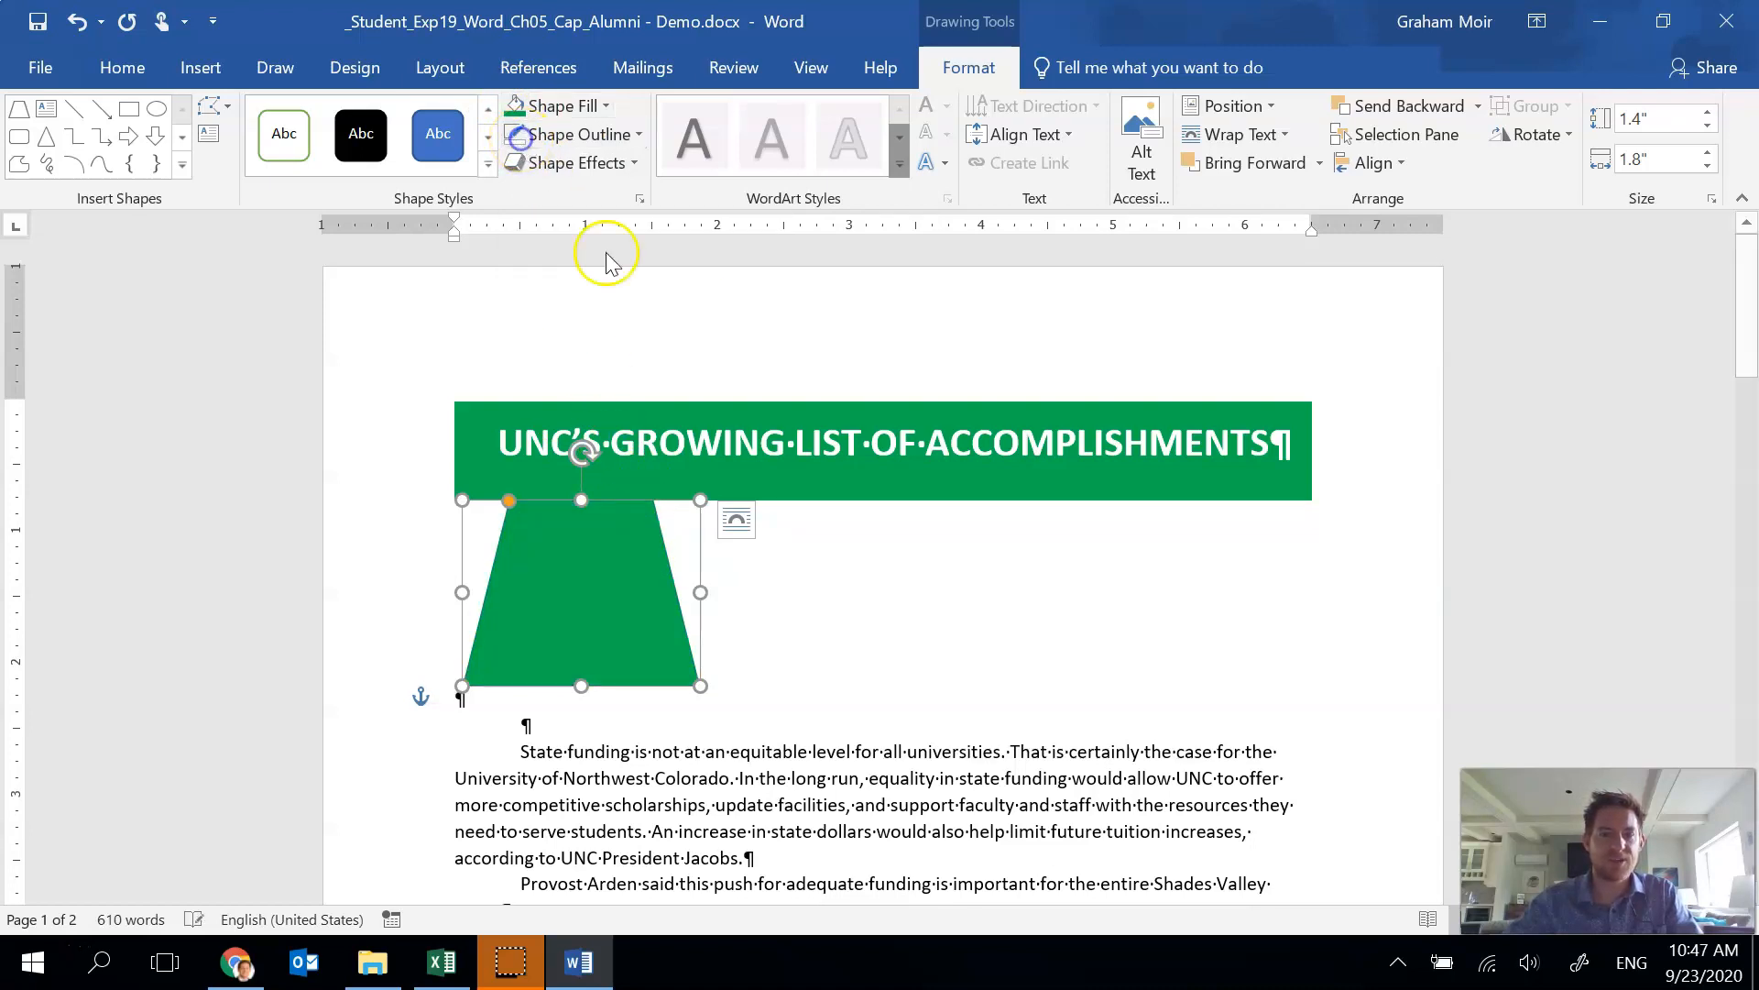
click(502, 650)
click(602, 633)
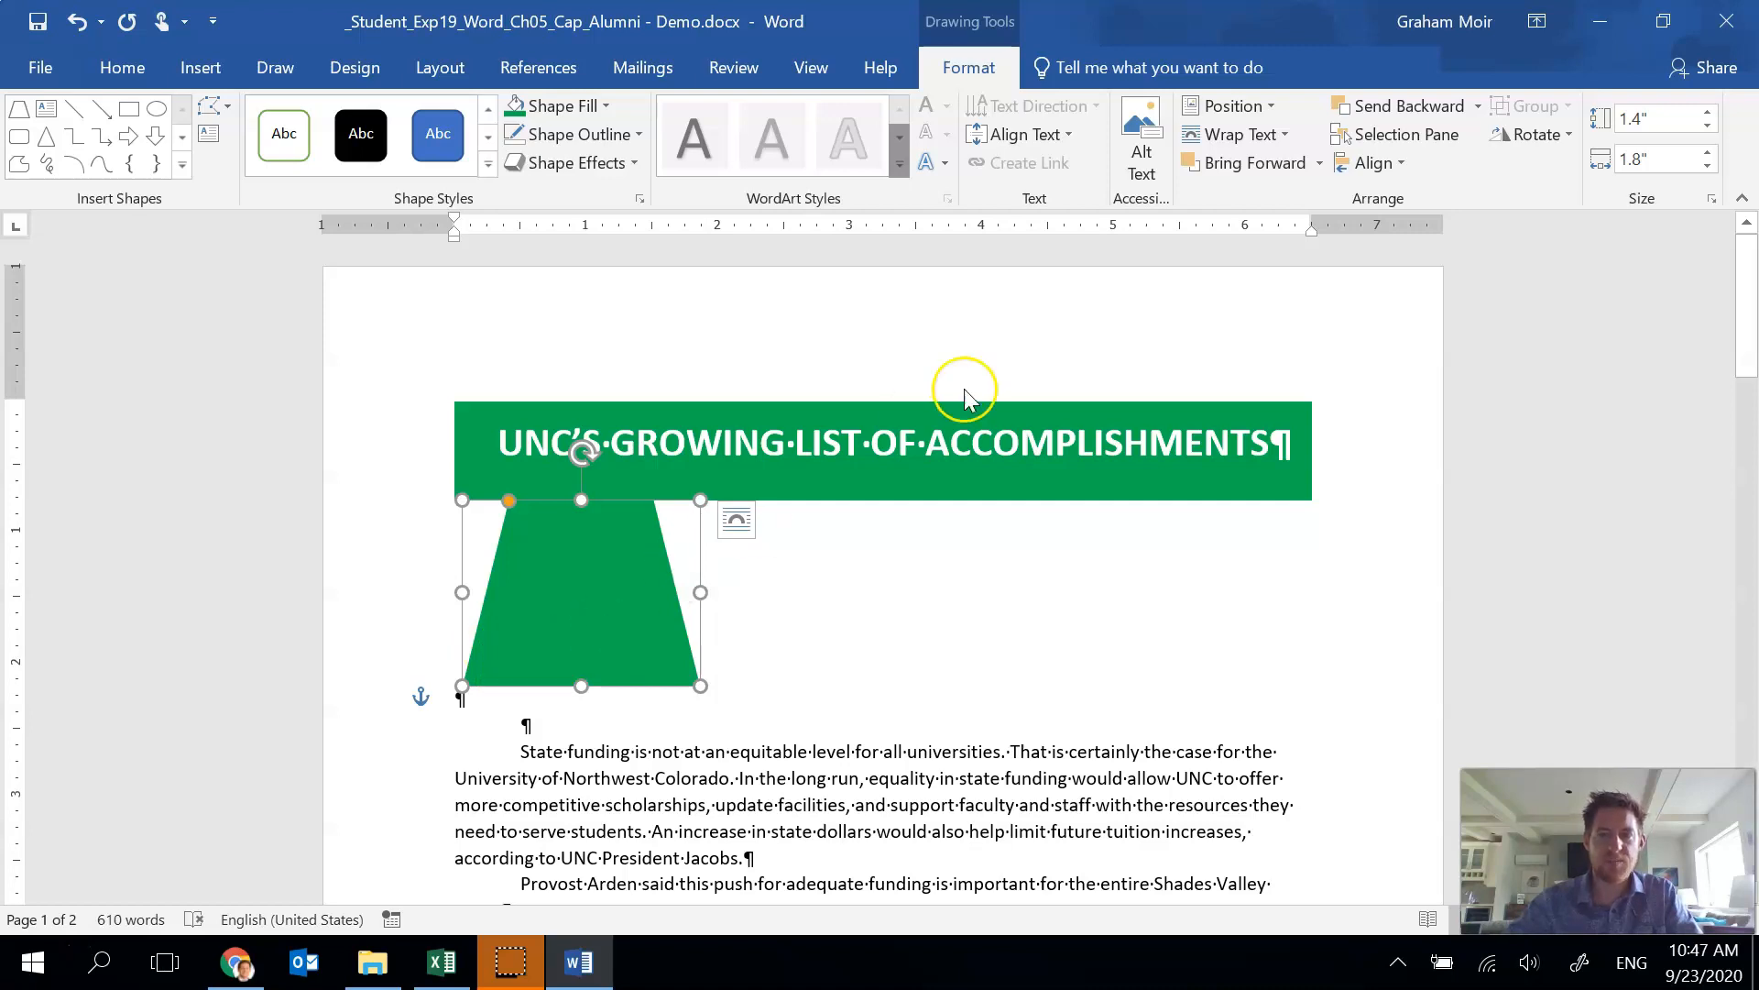
In the layout options, set the trapezoid's horizontal absolute position to 0" to the right of the column.
click(1248, 110)
click(1284, 513)
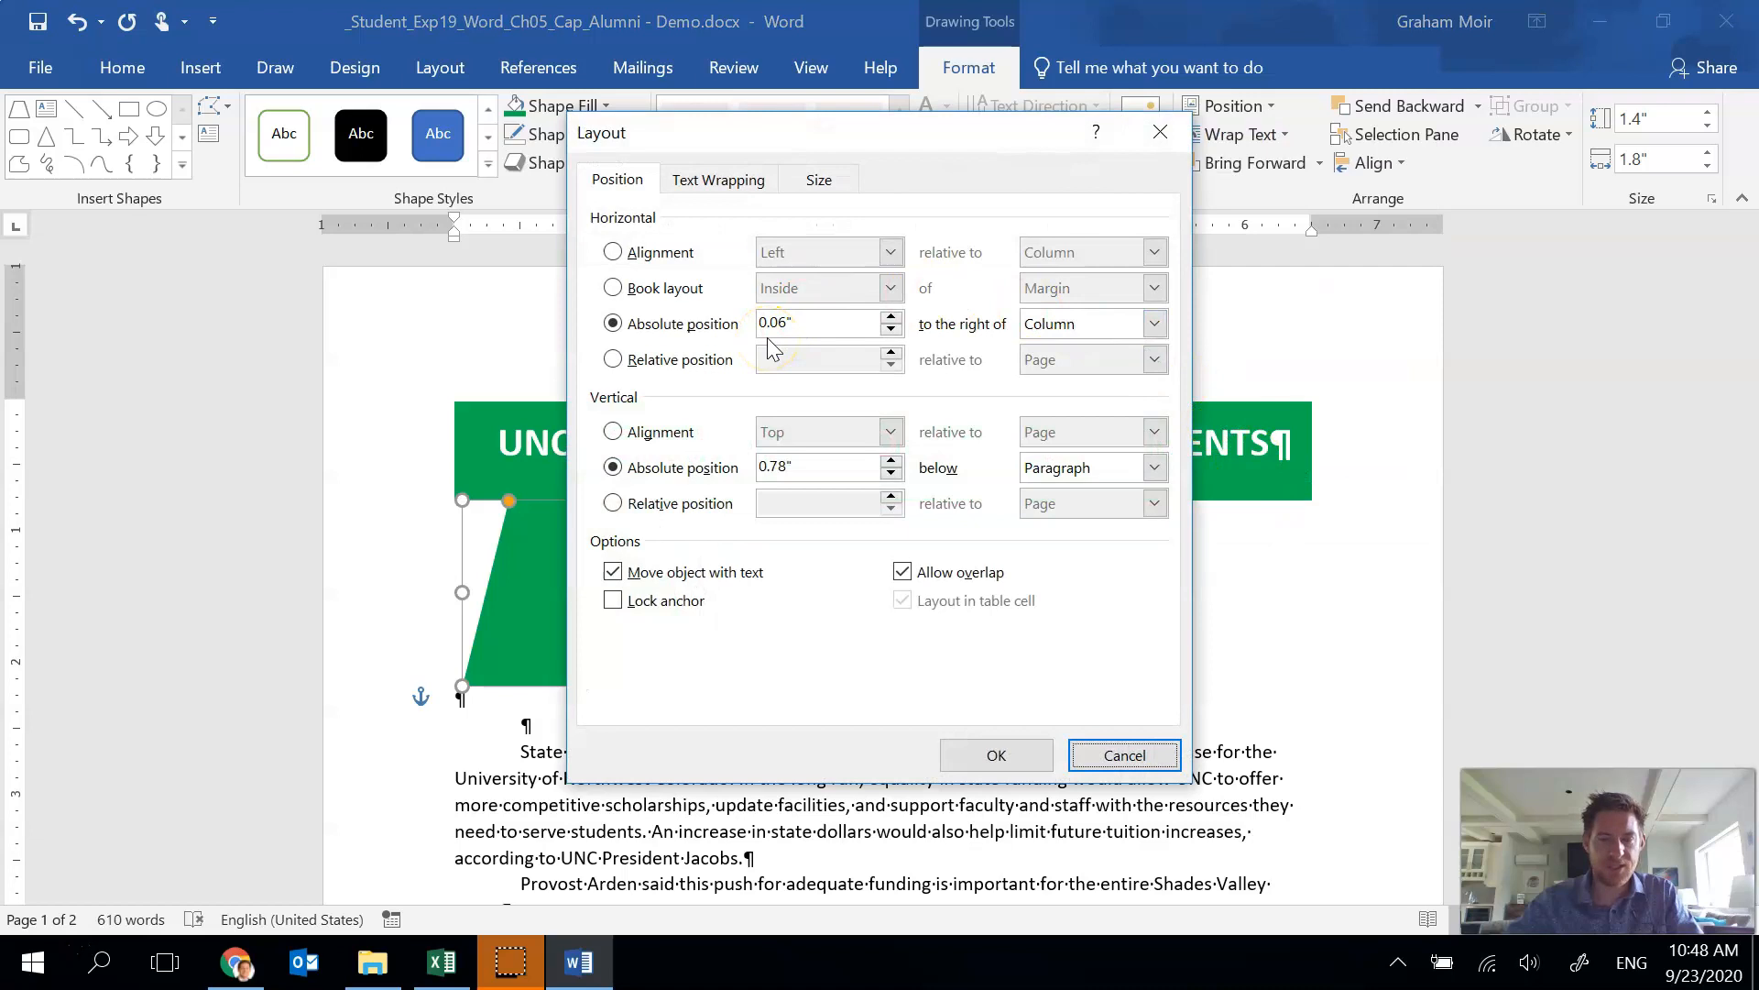
click(891, 332)
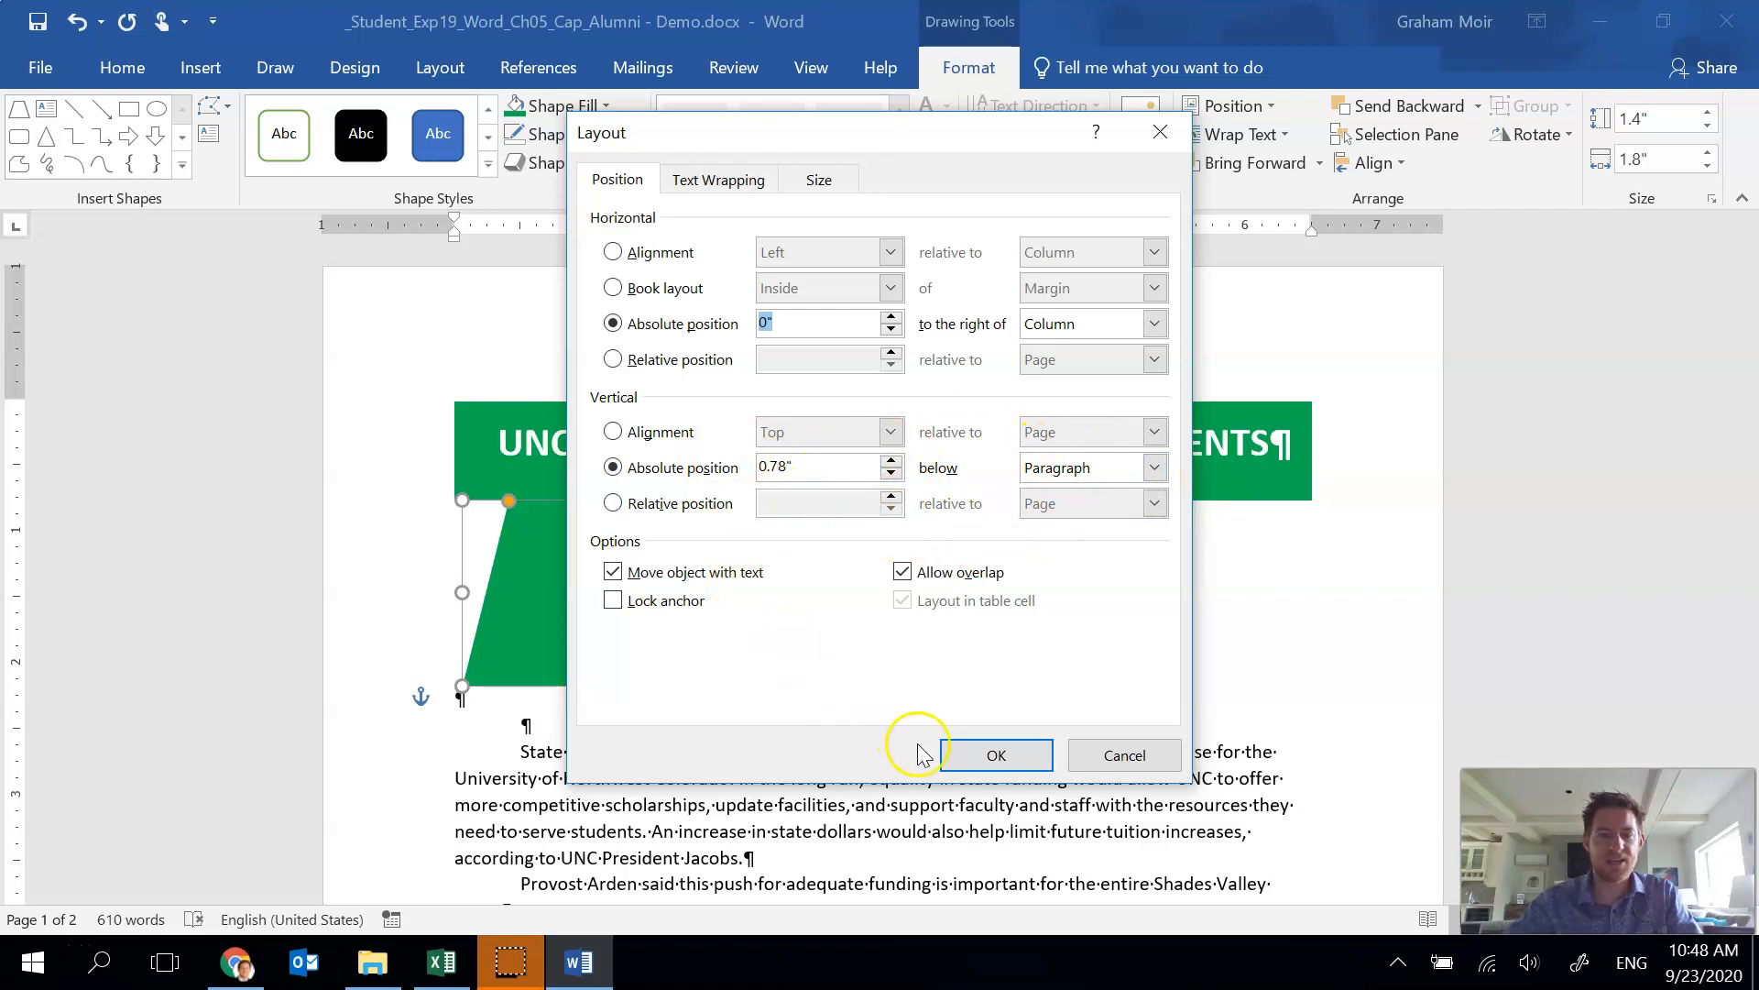
click(985, 755)
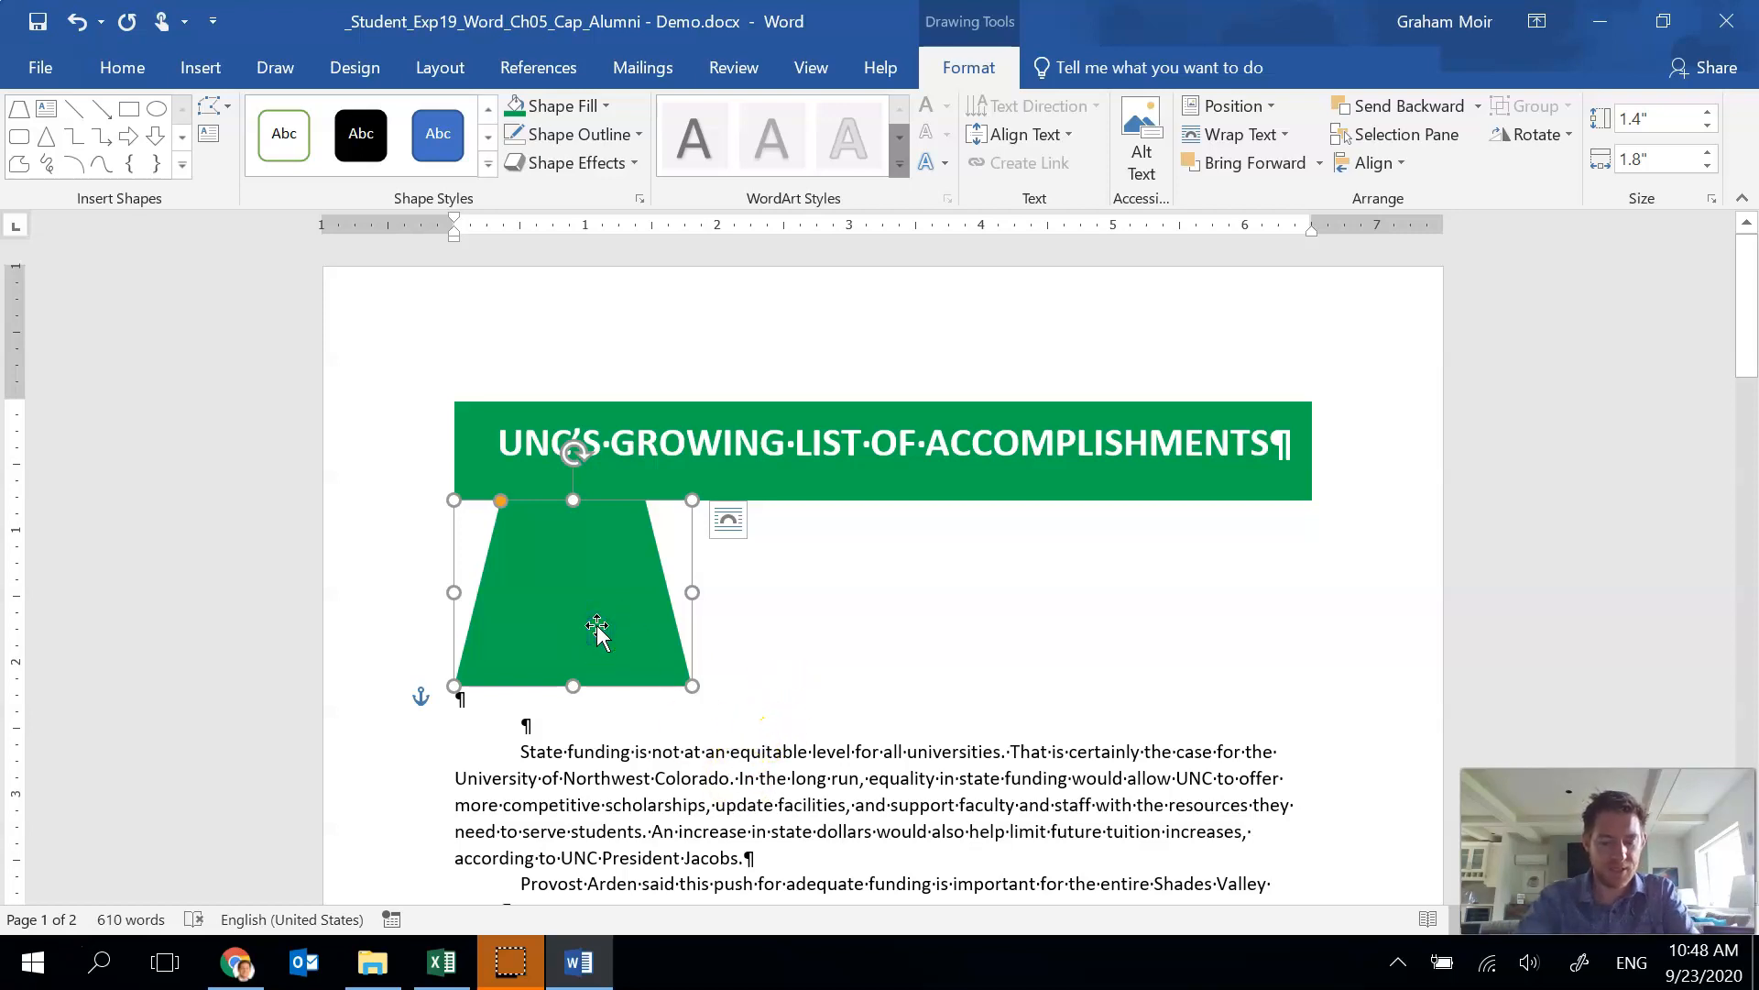
Enter the text ACADEMIC PROGRAM inside the trapezoid.
text(A)
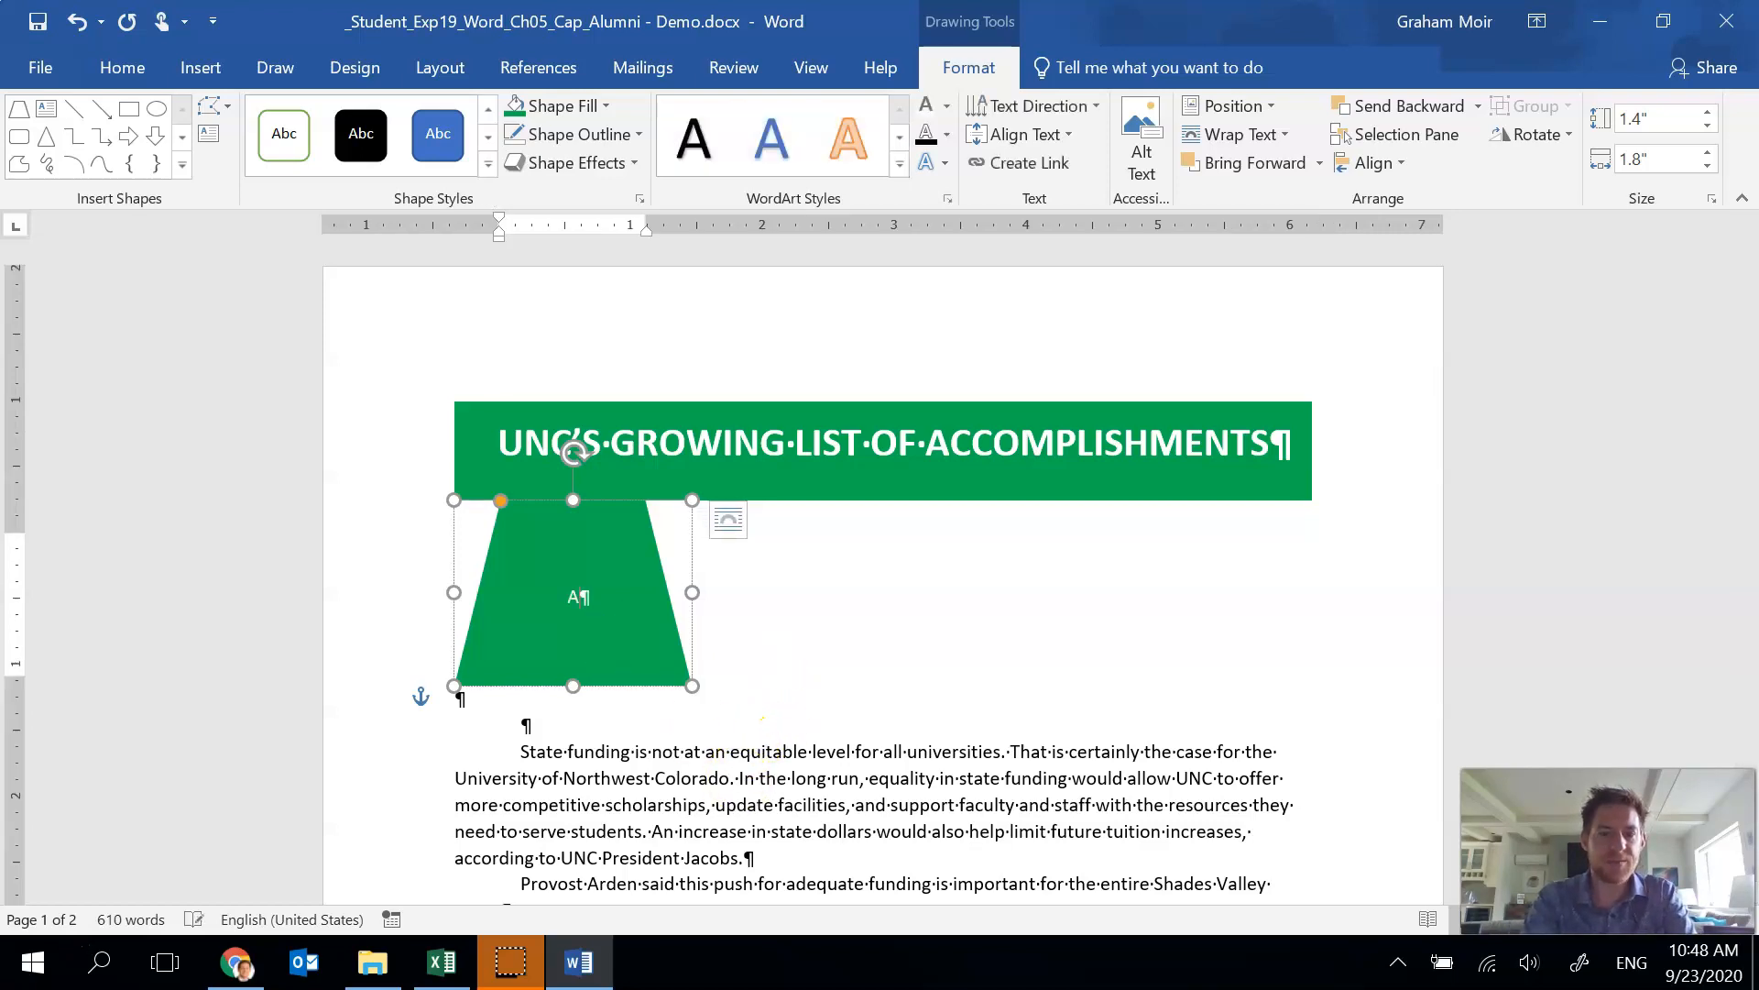
text(CADEM)
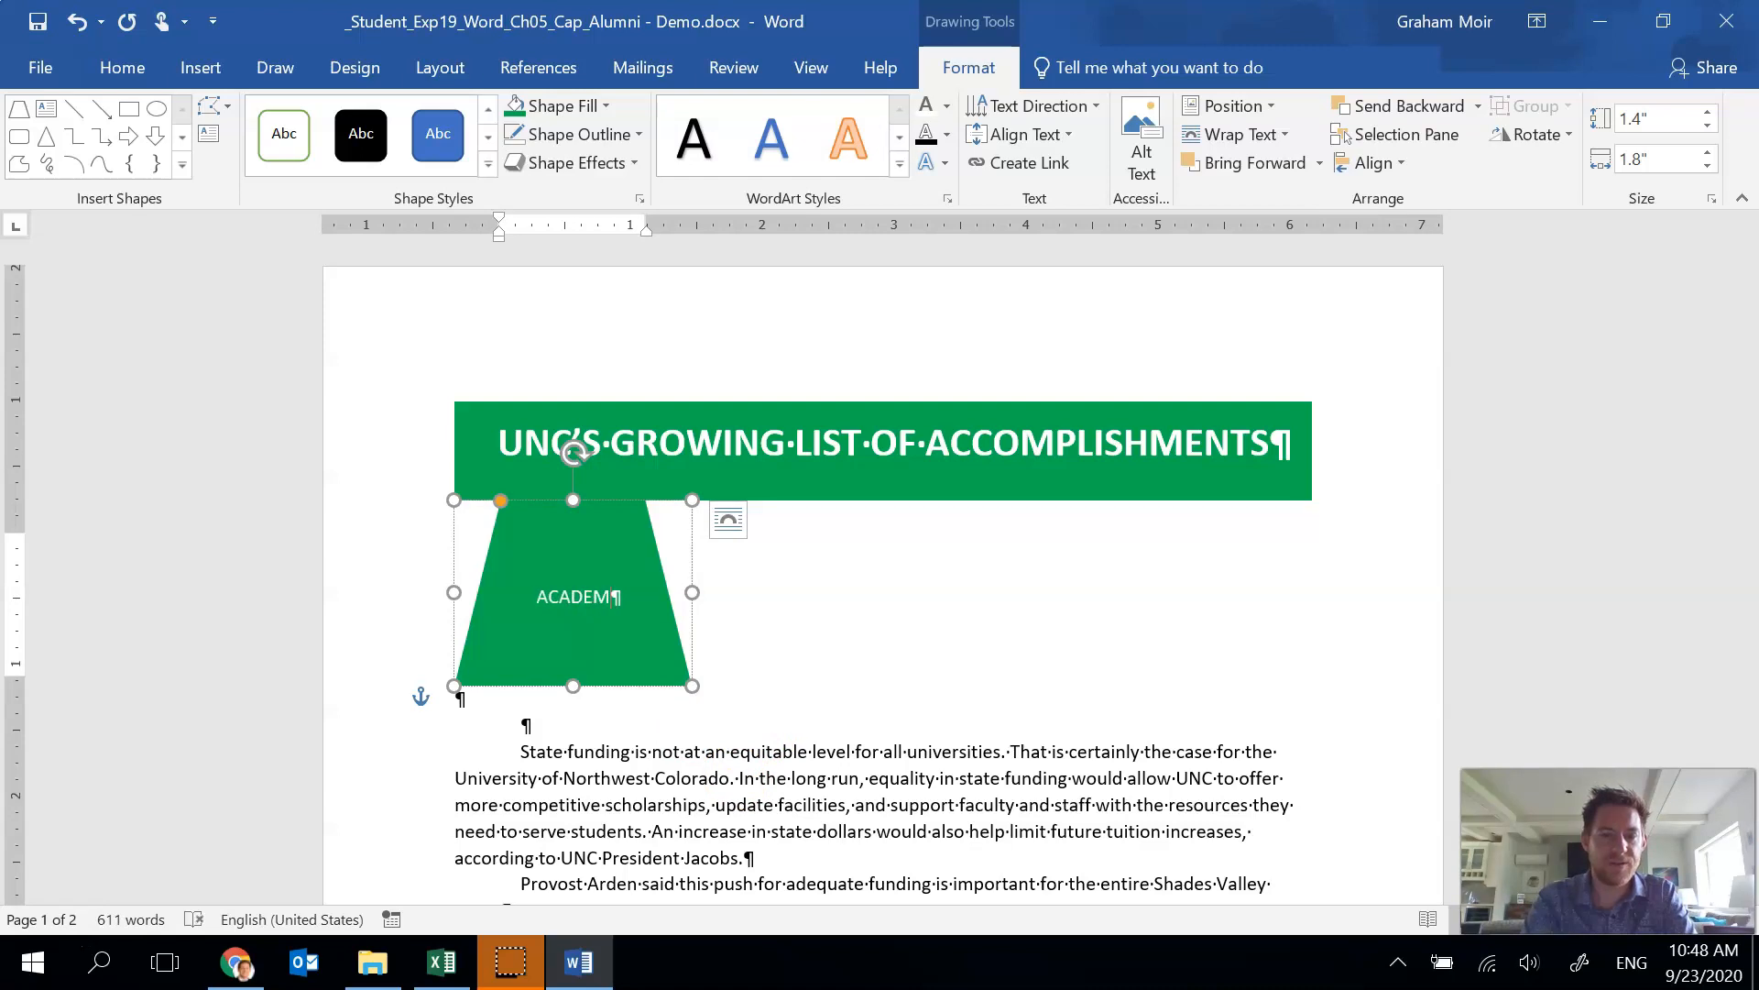
text(IC PROGRAM)
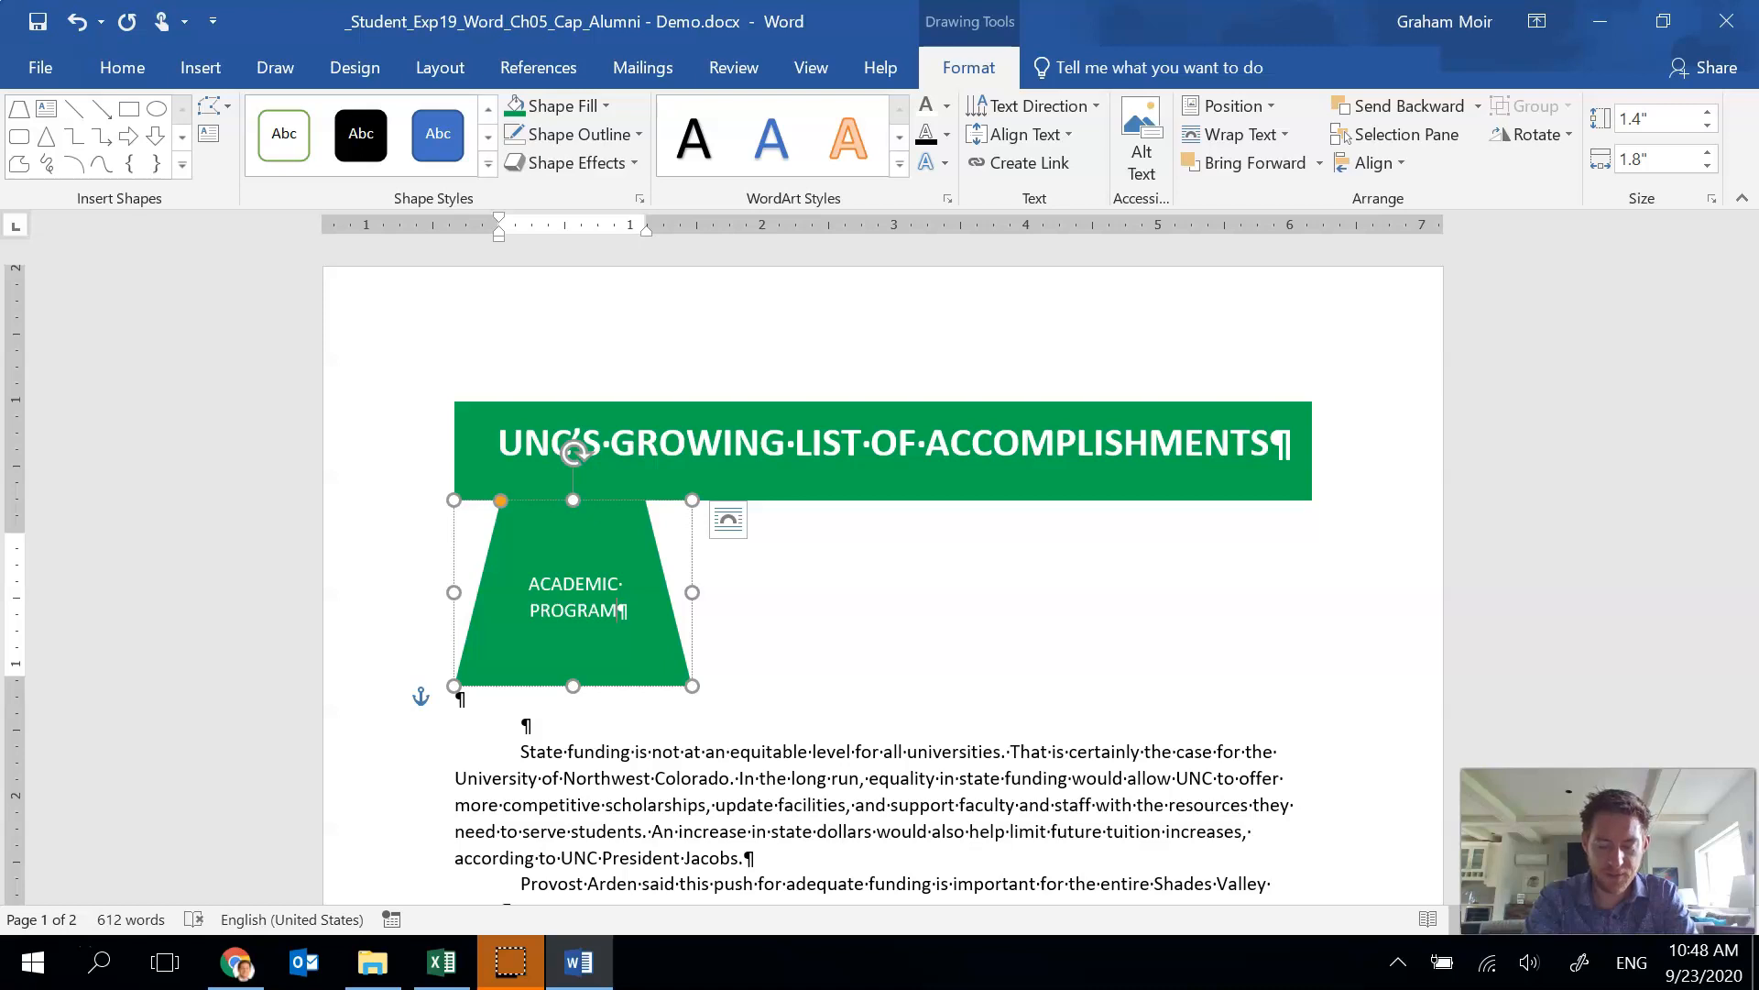
text( with)
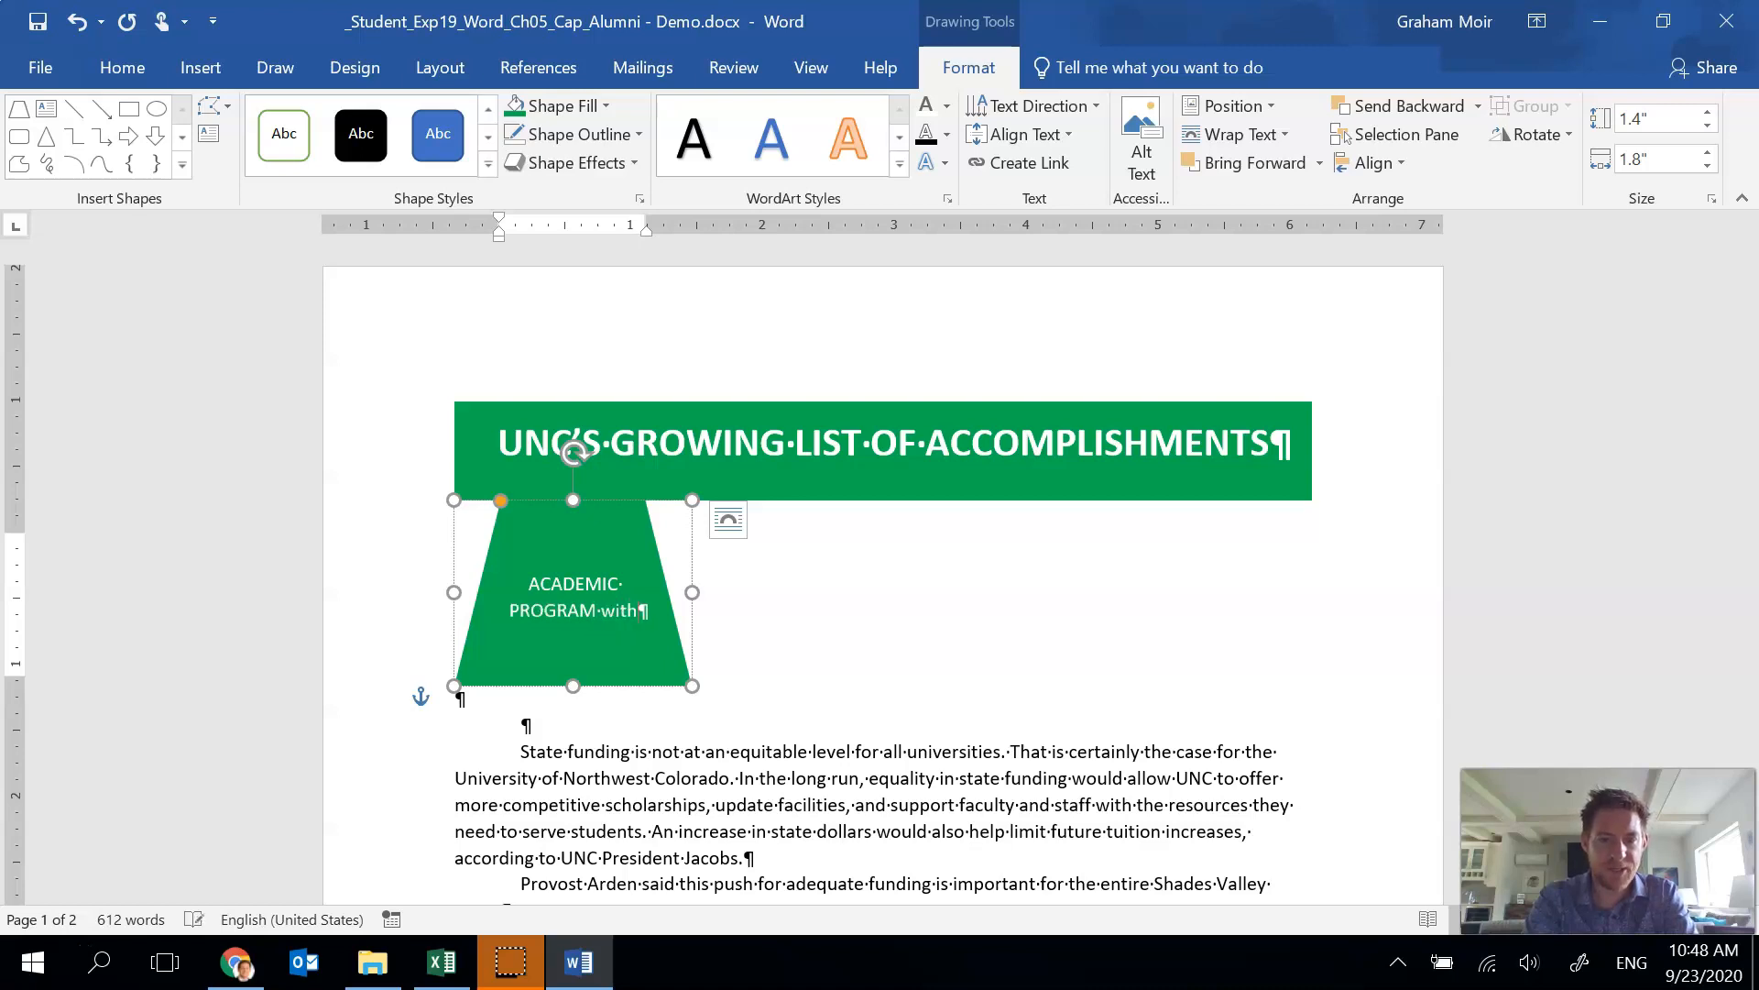
text( specia)
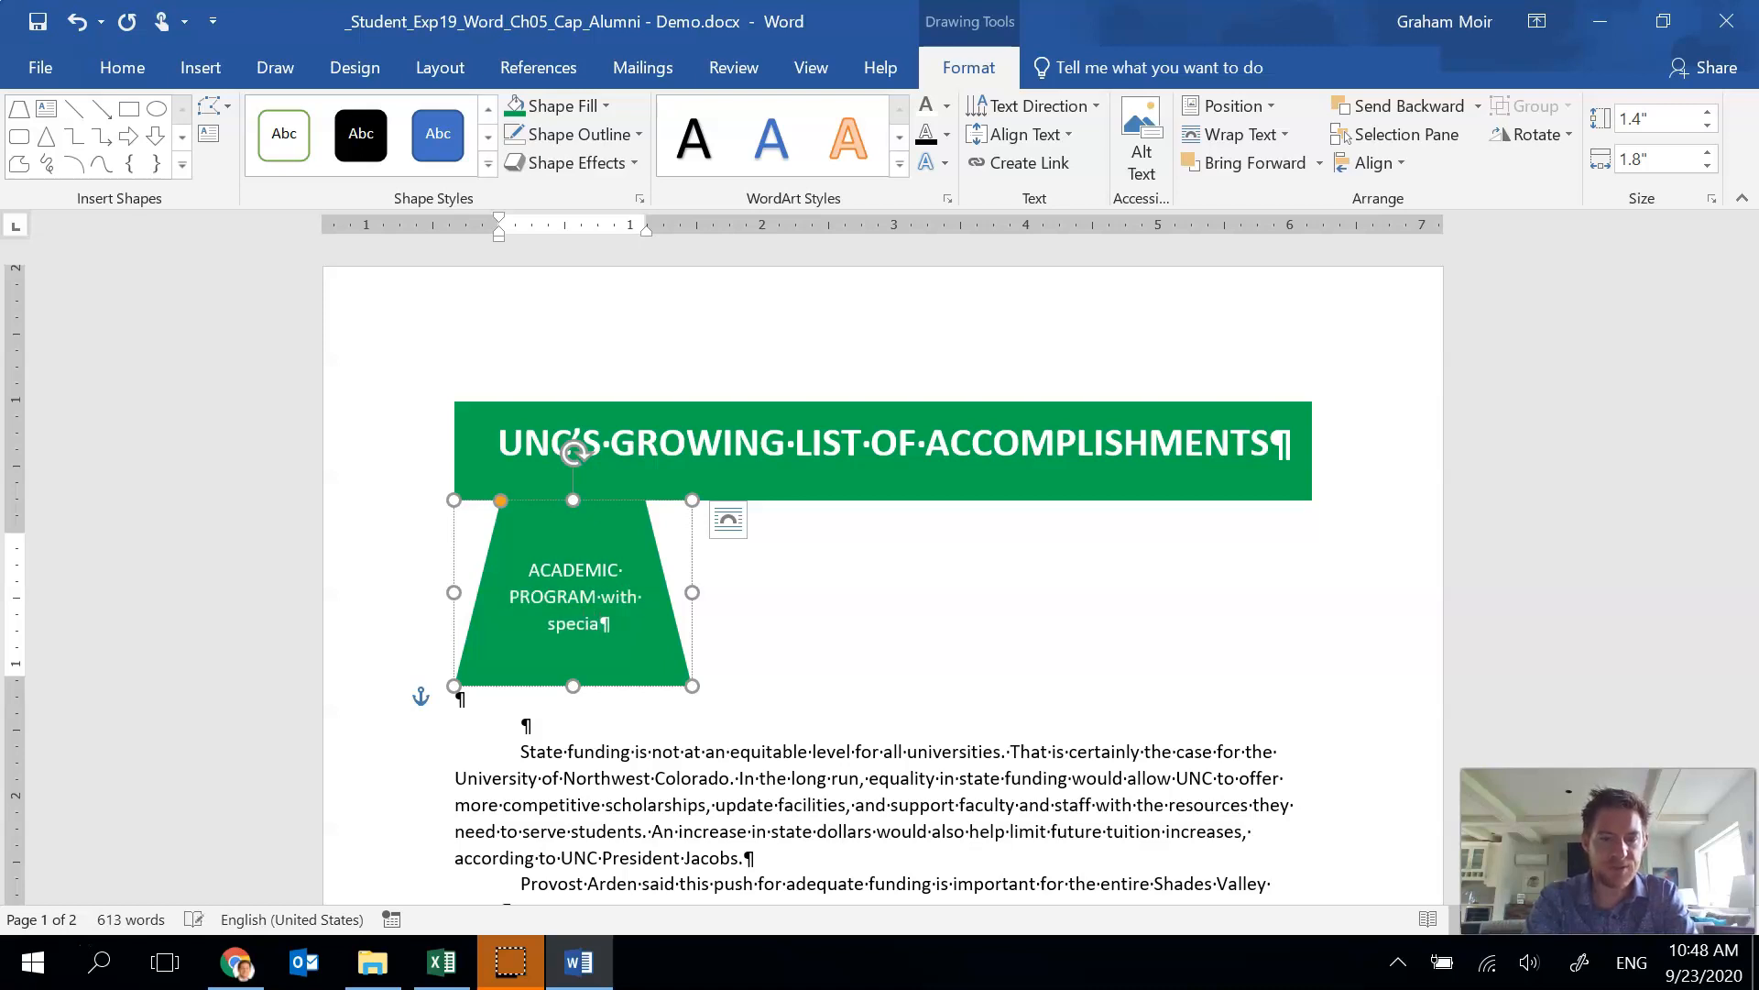
text(lized a)
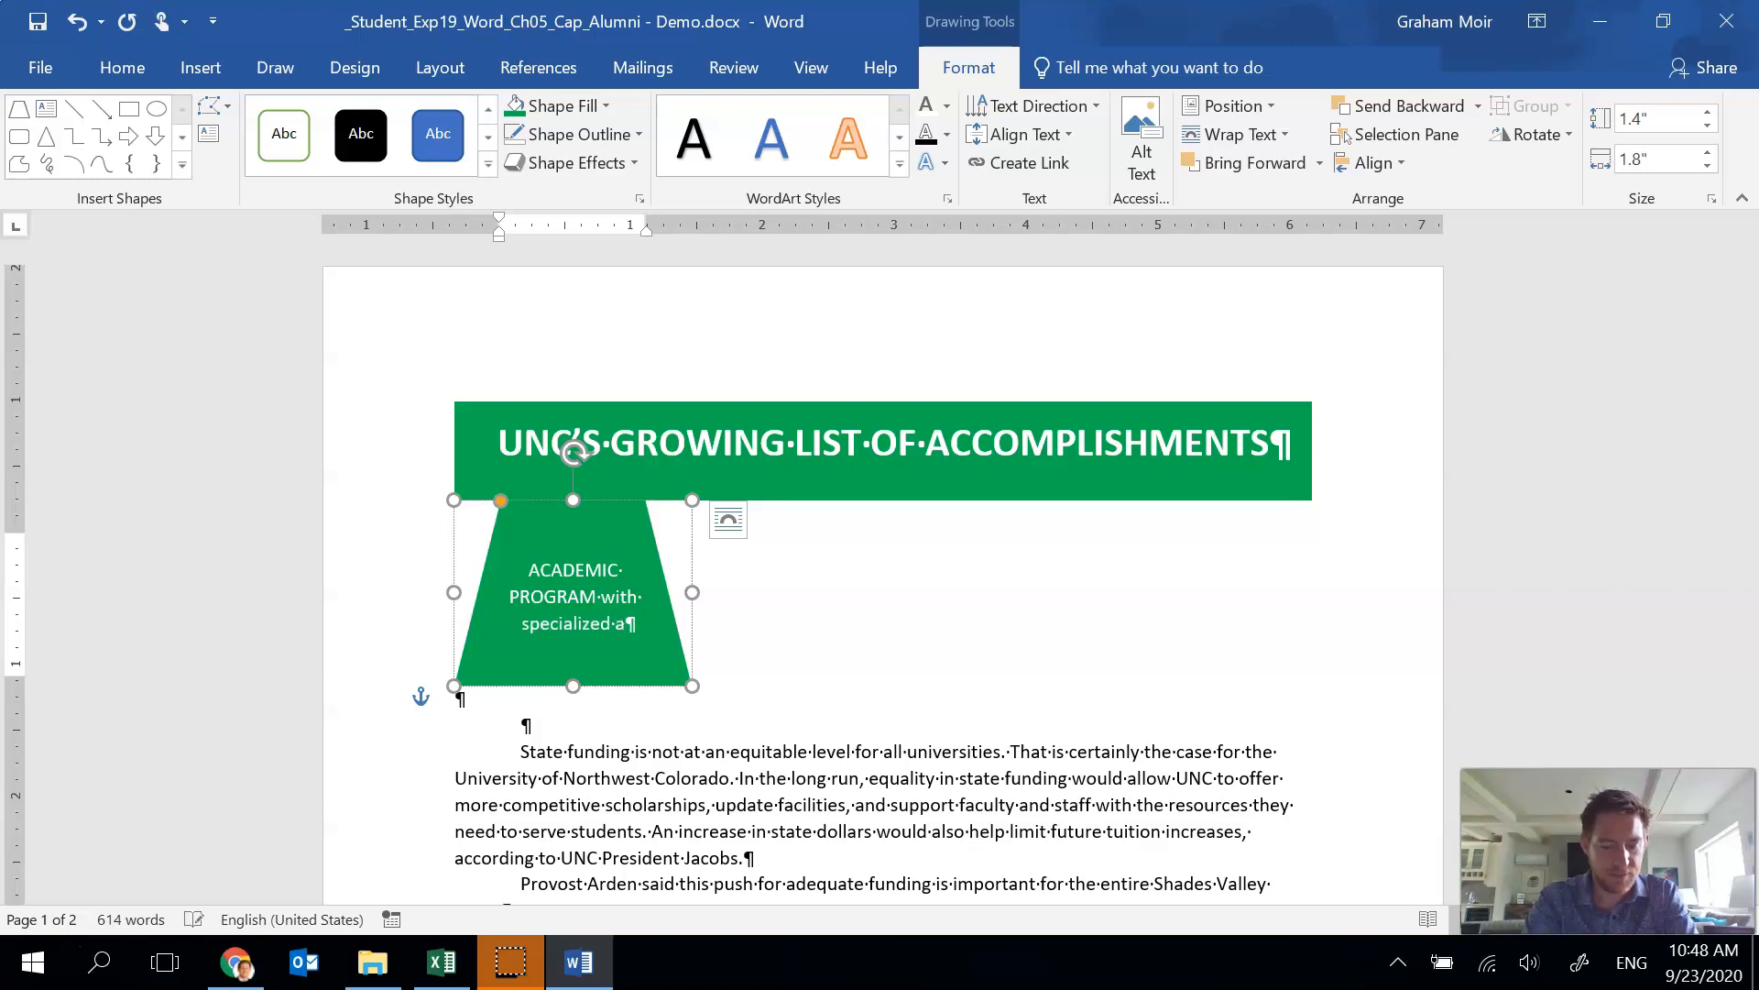
text(ccreditatio)
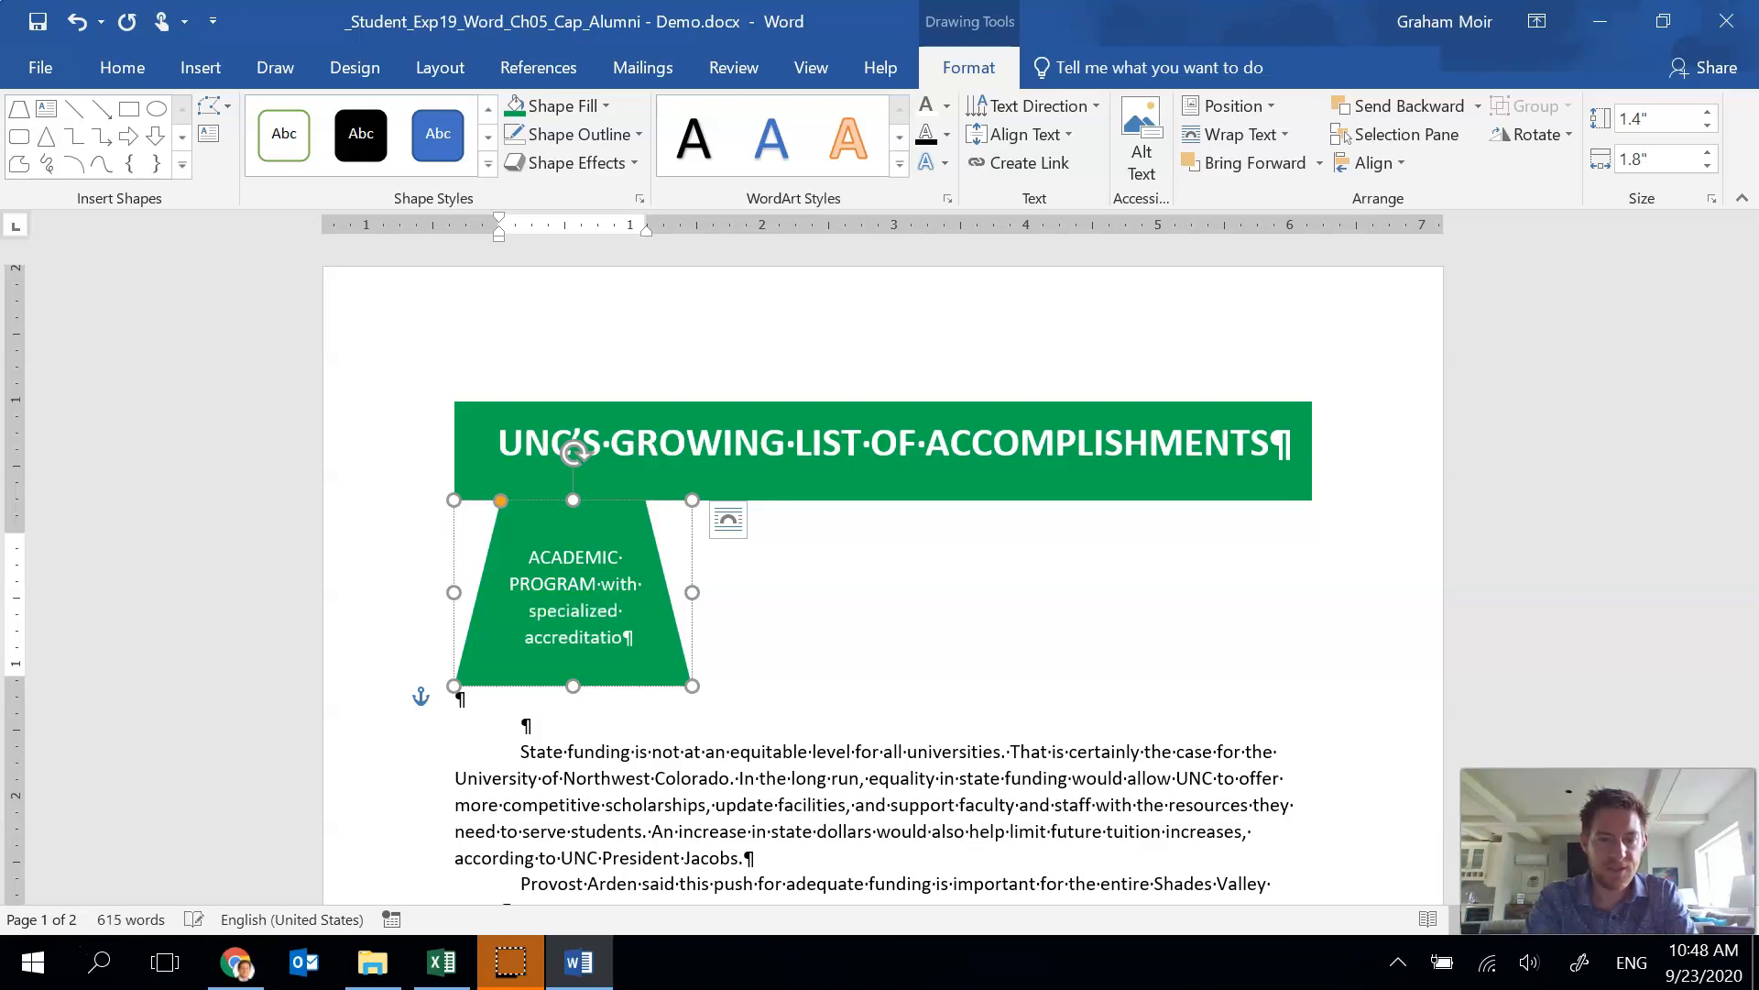
text(ns: 16)
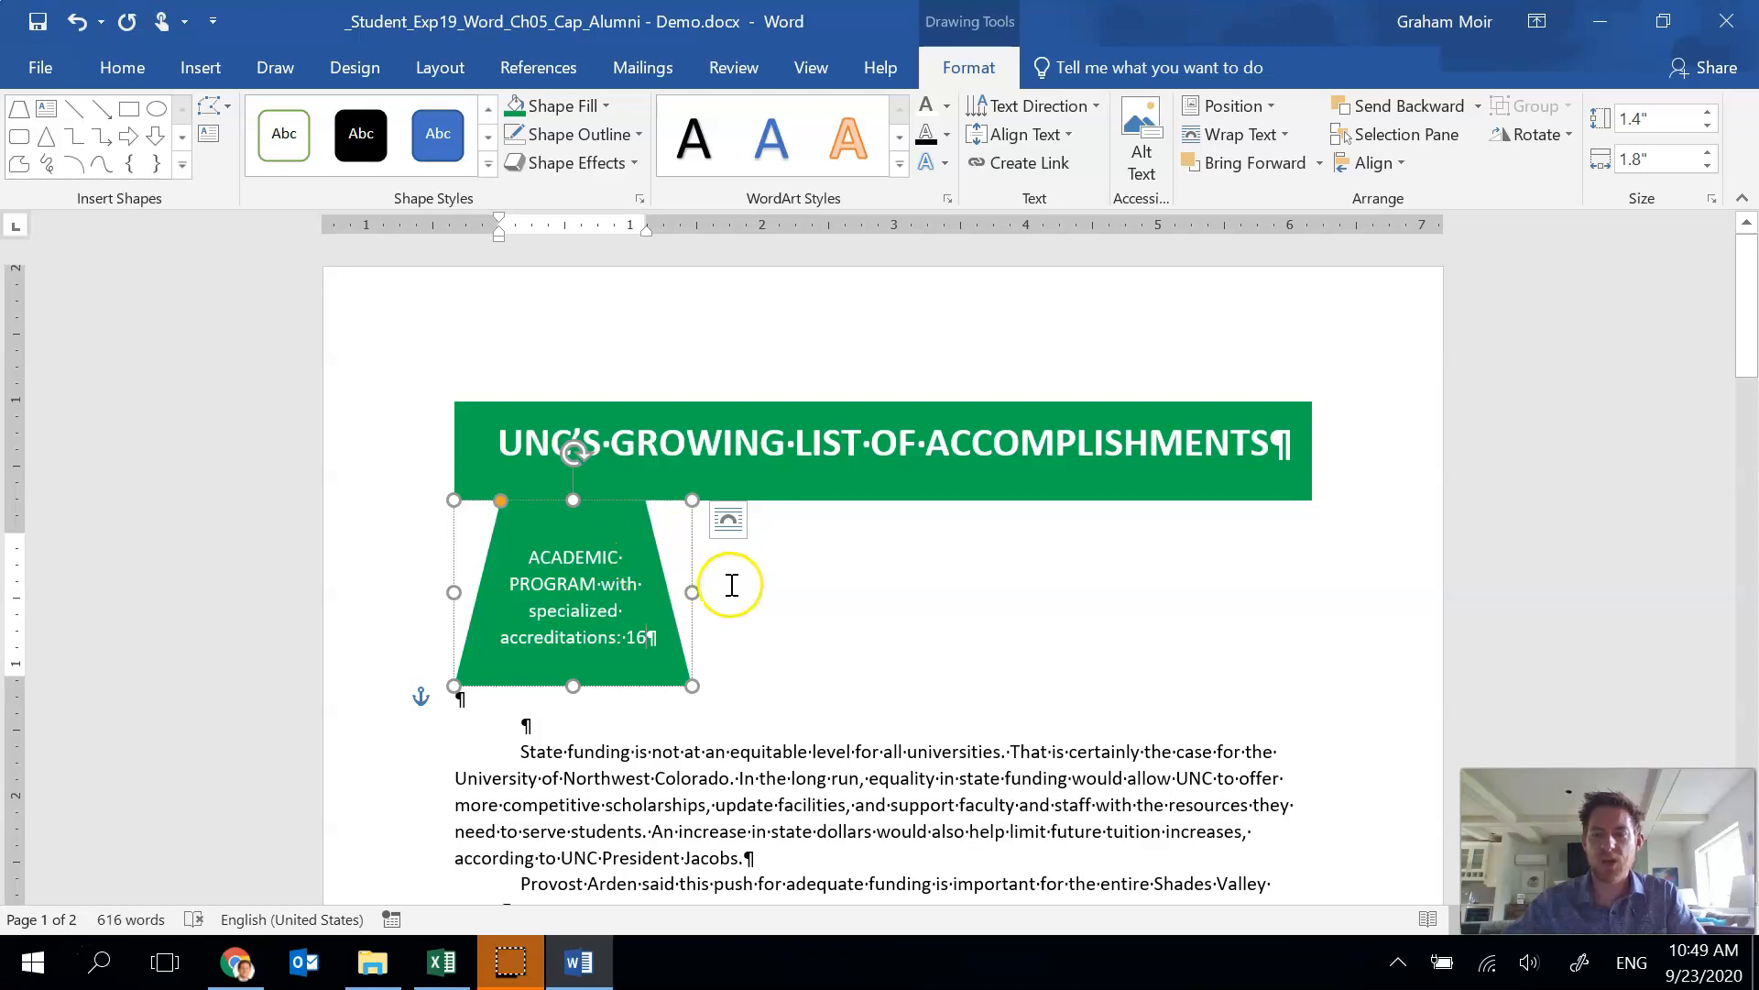
Duplicate the green trapezoid and move the copy to the right beneath the heading.
click(688, 550)
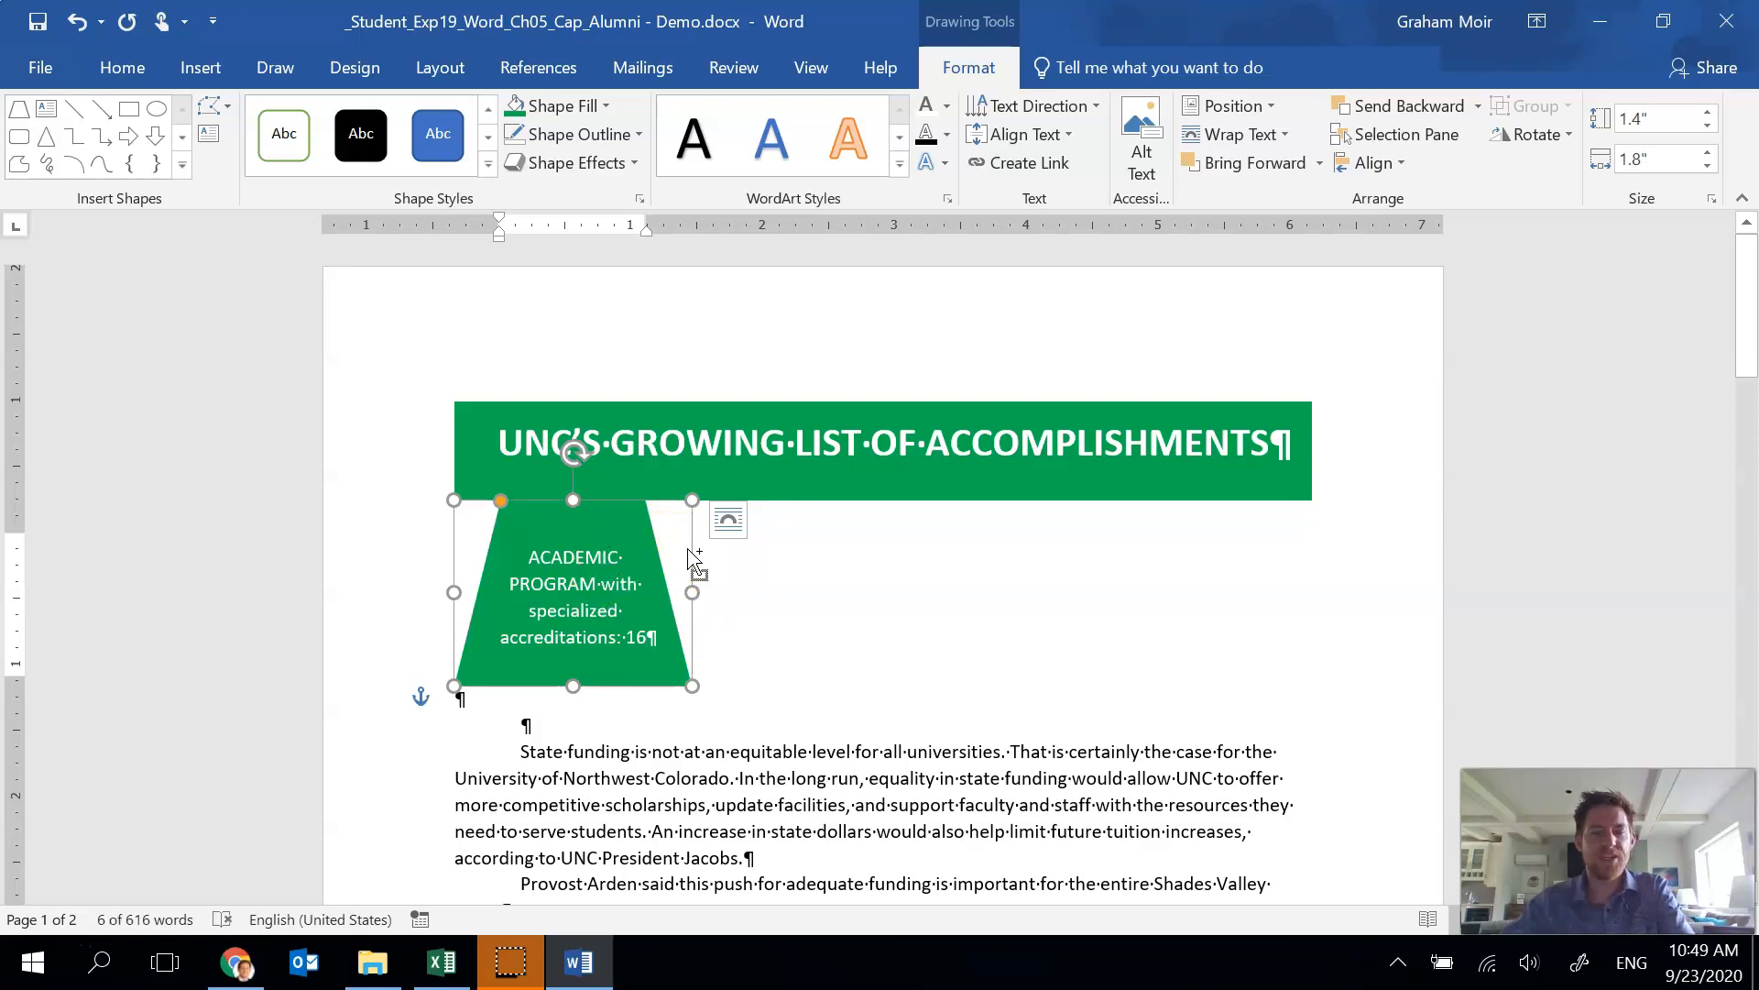
key(ctrl+d)
drag(712, 554, 1008, 534)
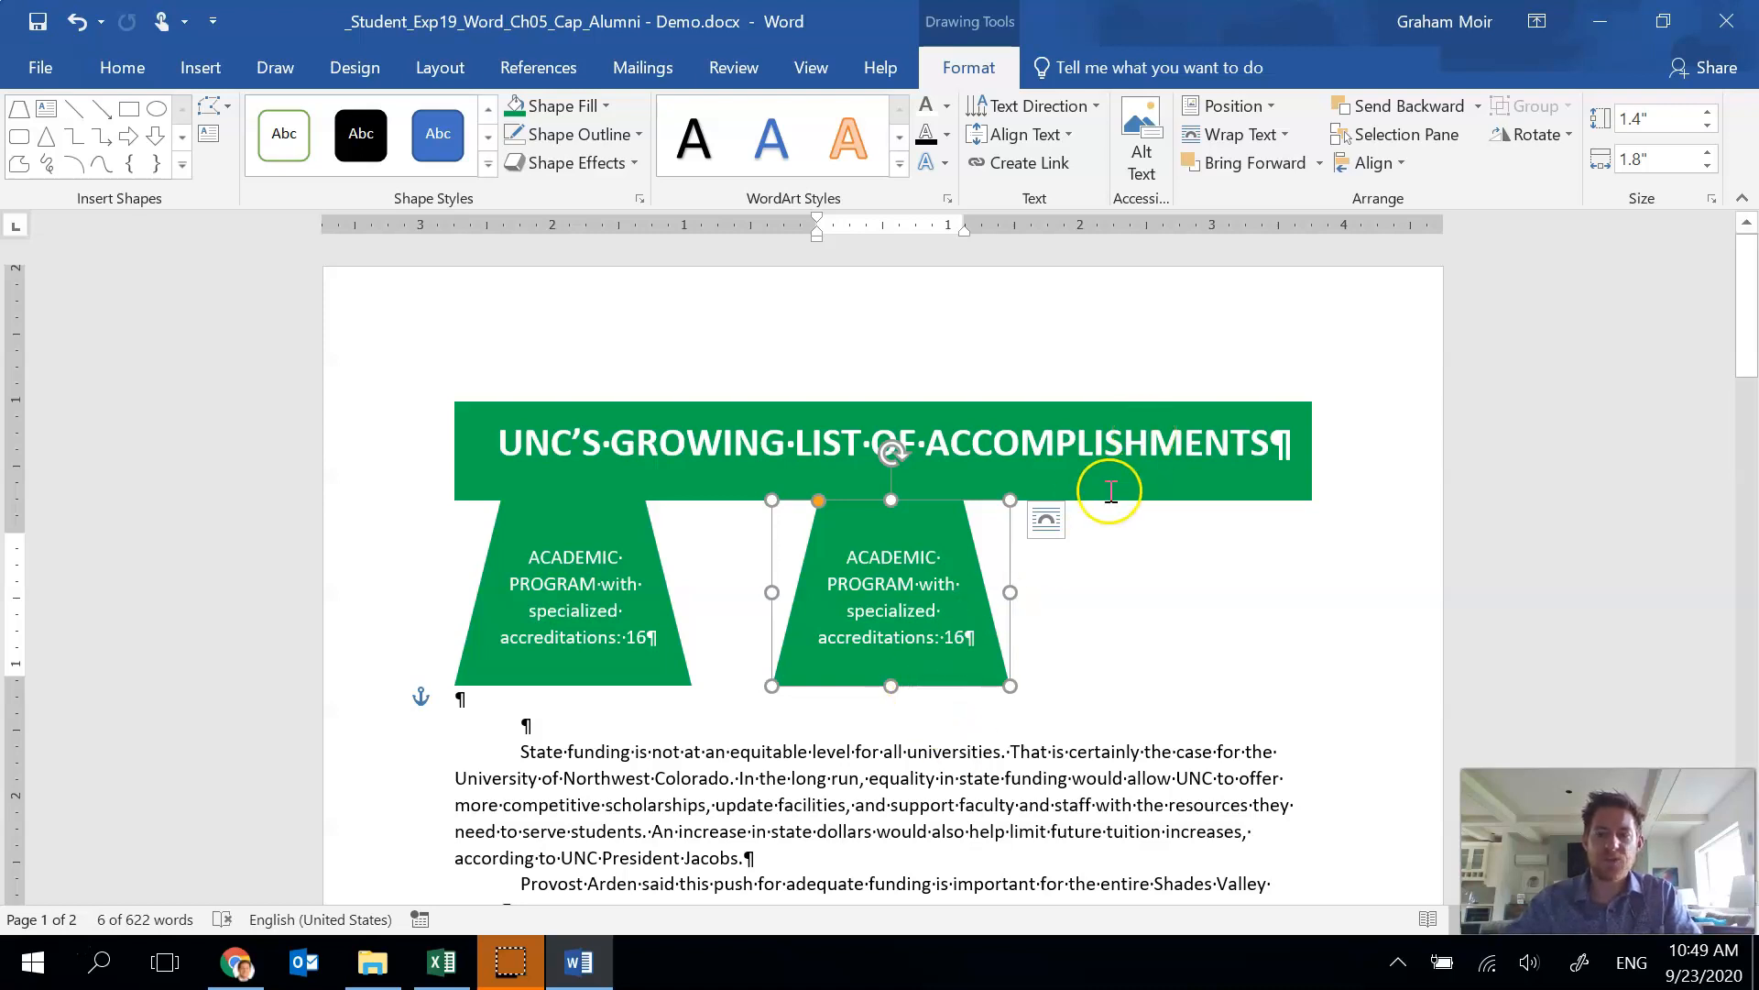
In the layout options, set the copy's horizontal absolute position to 2.35" to the right of the column.
click(1269, 107)
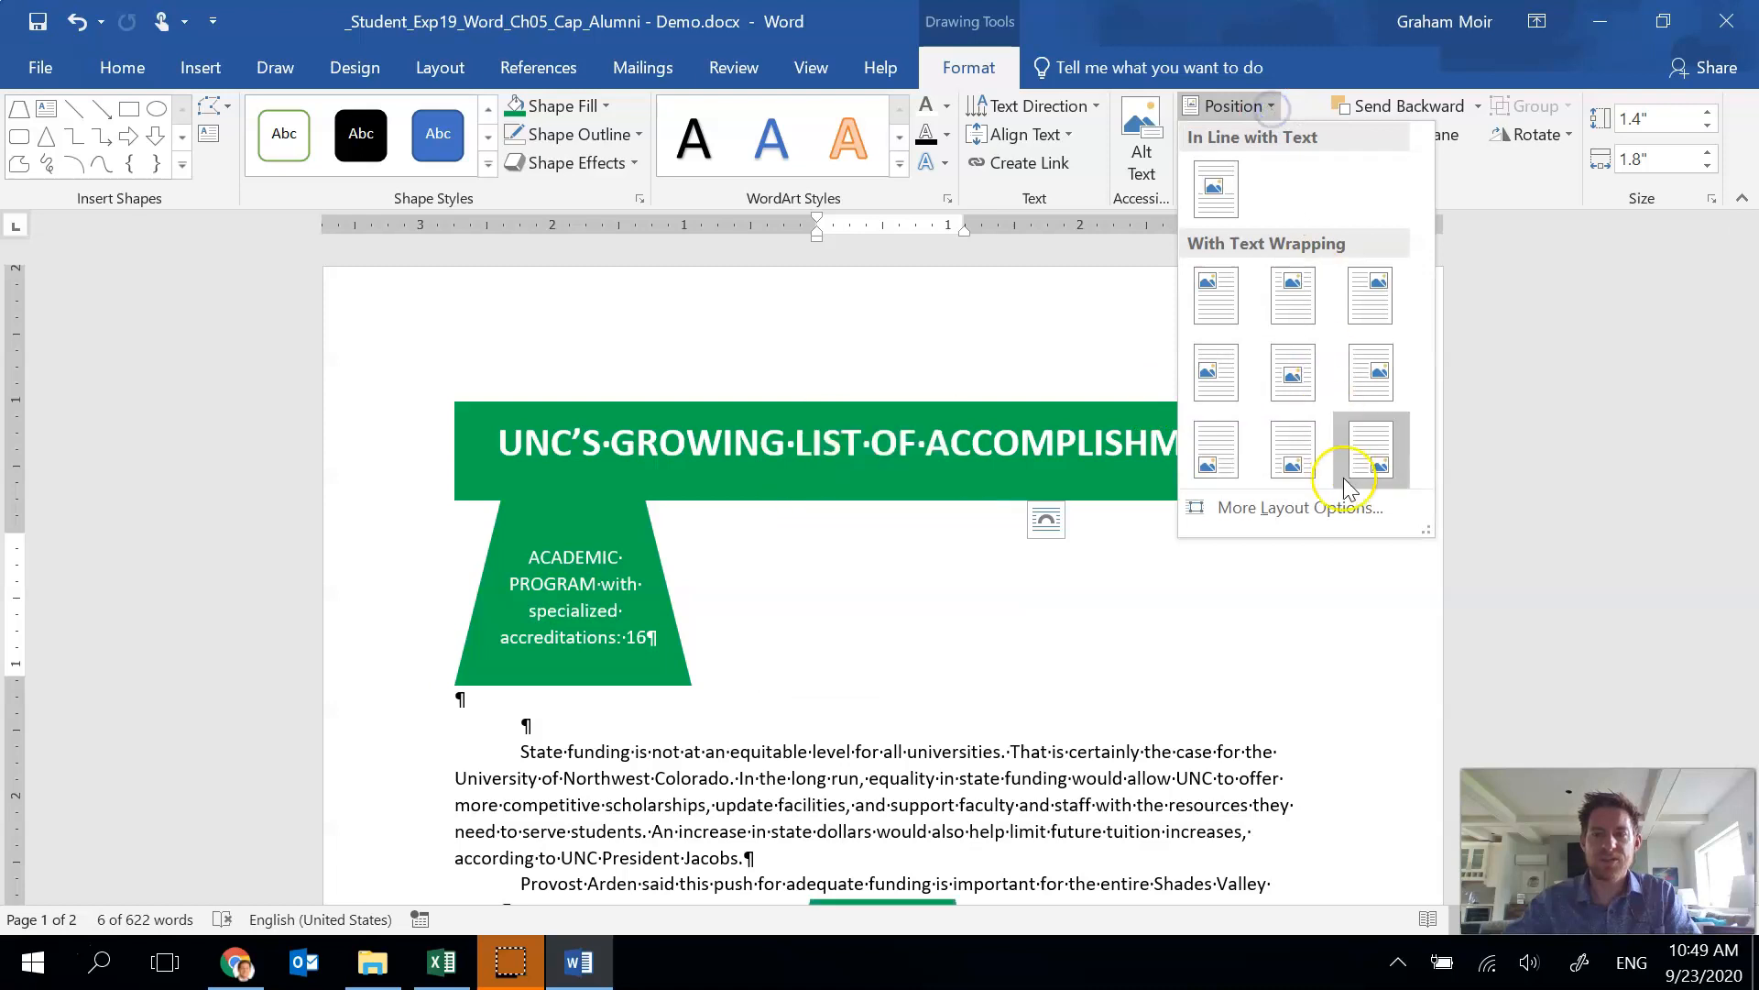
click(1345, 508)
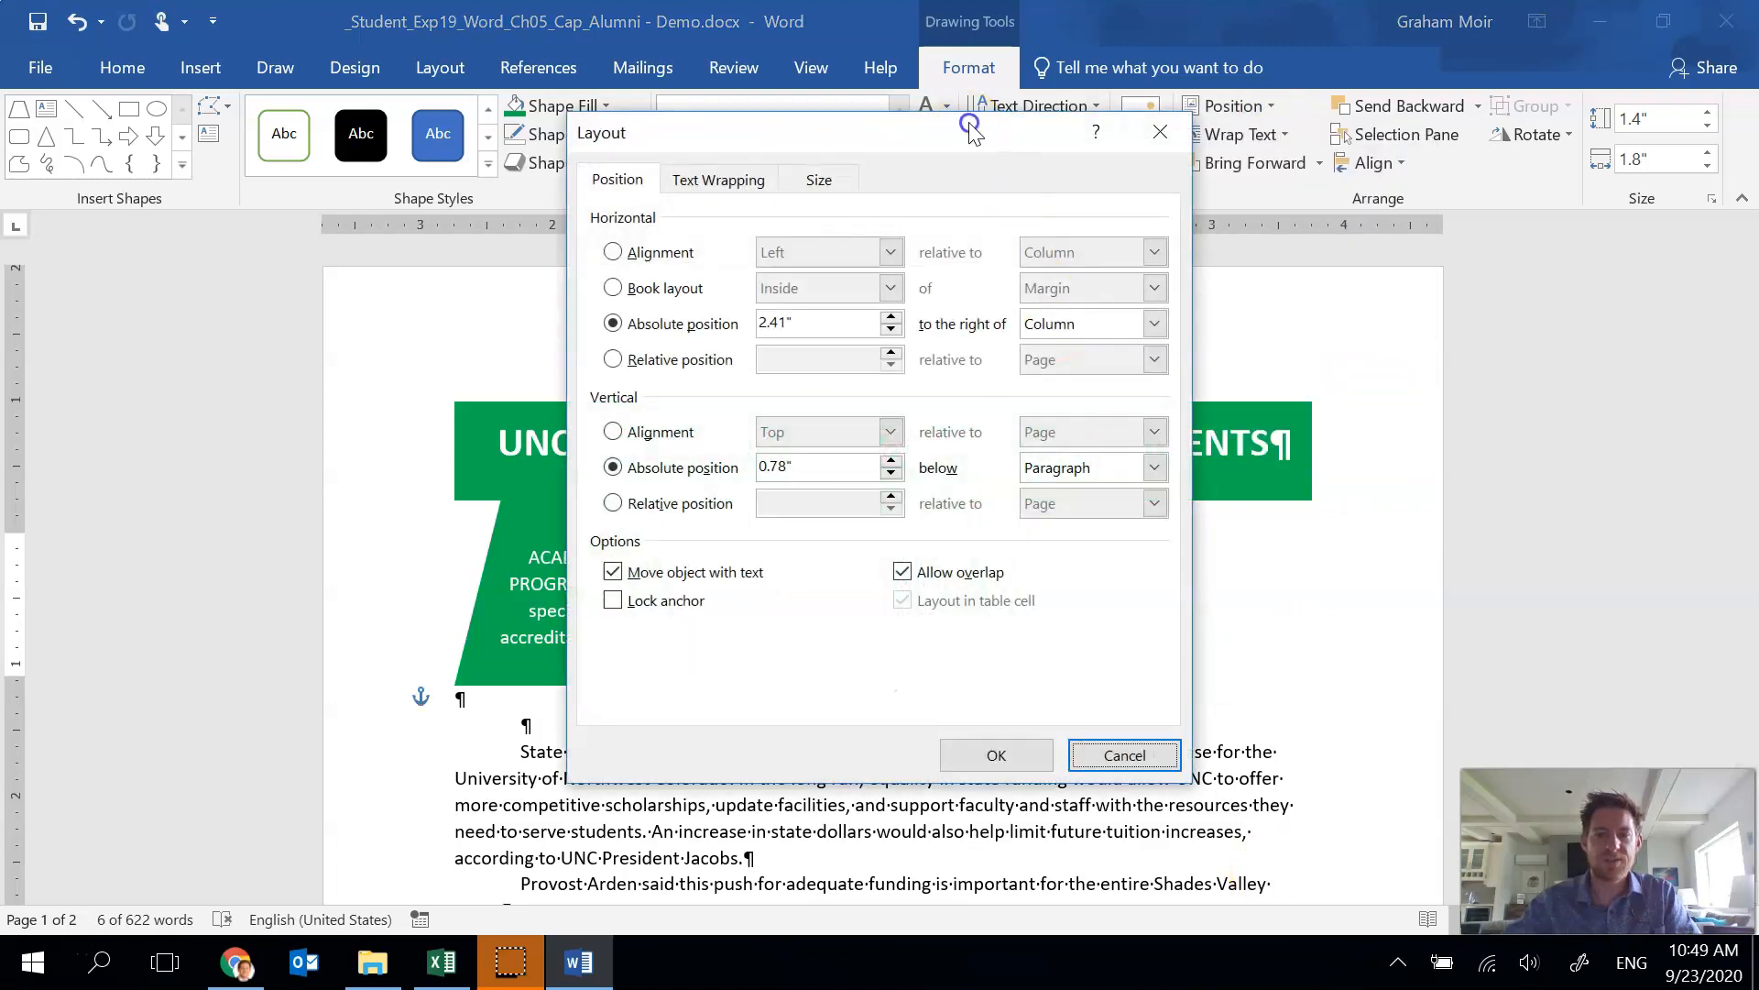
drag(972, 132, 1276, 90)
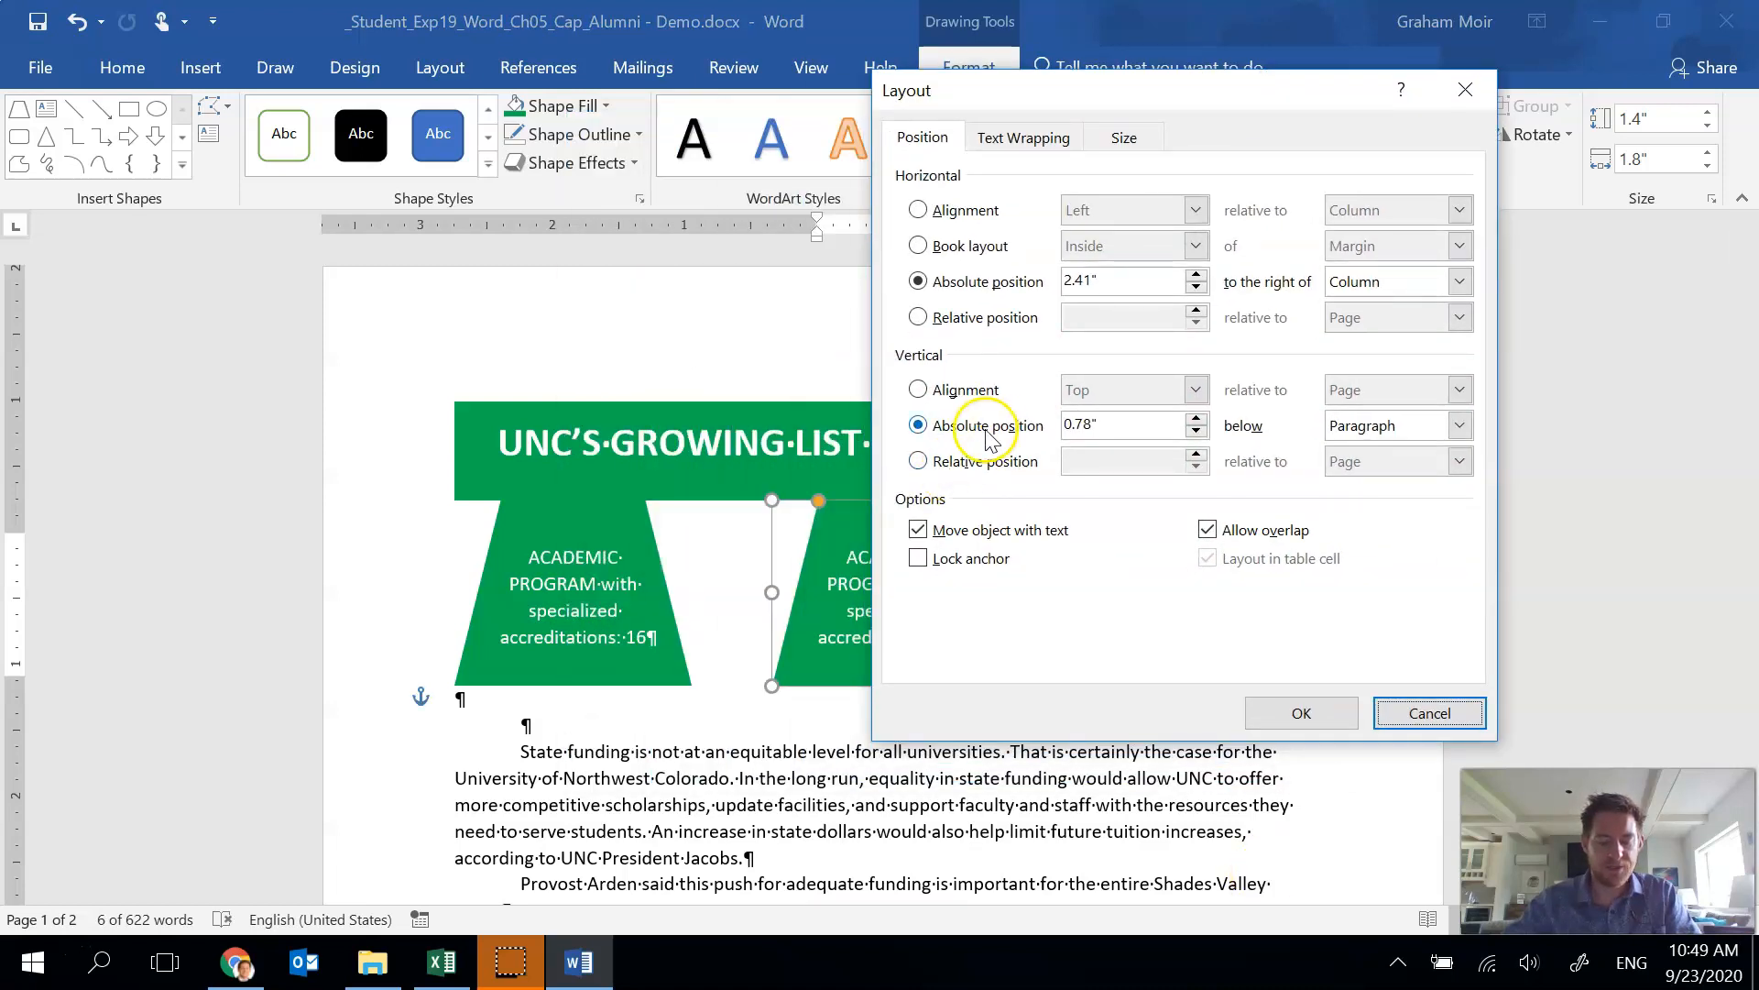
drag(1077, 285, 1099, 290)
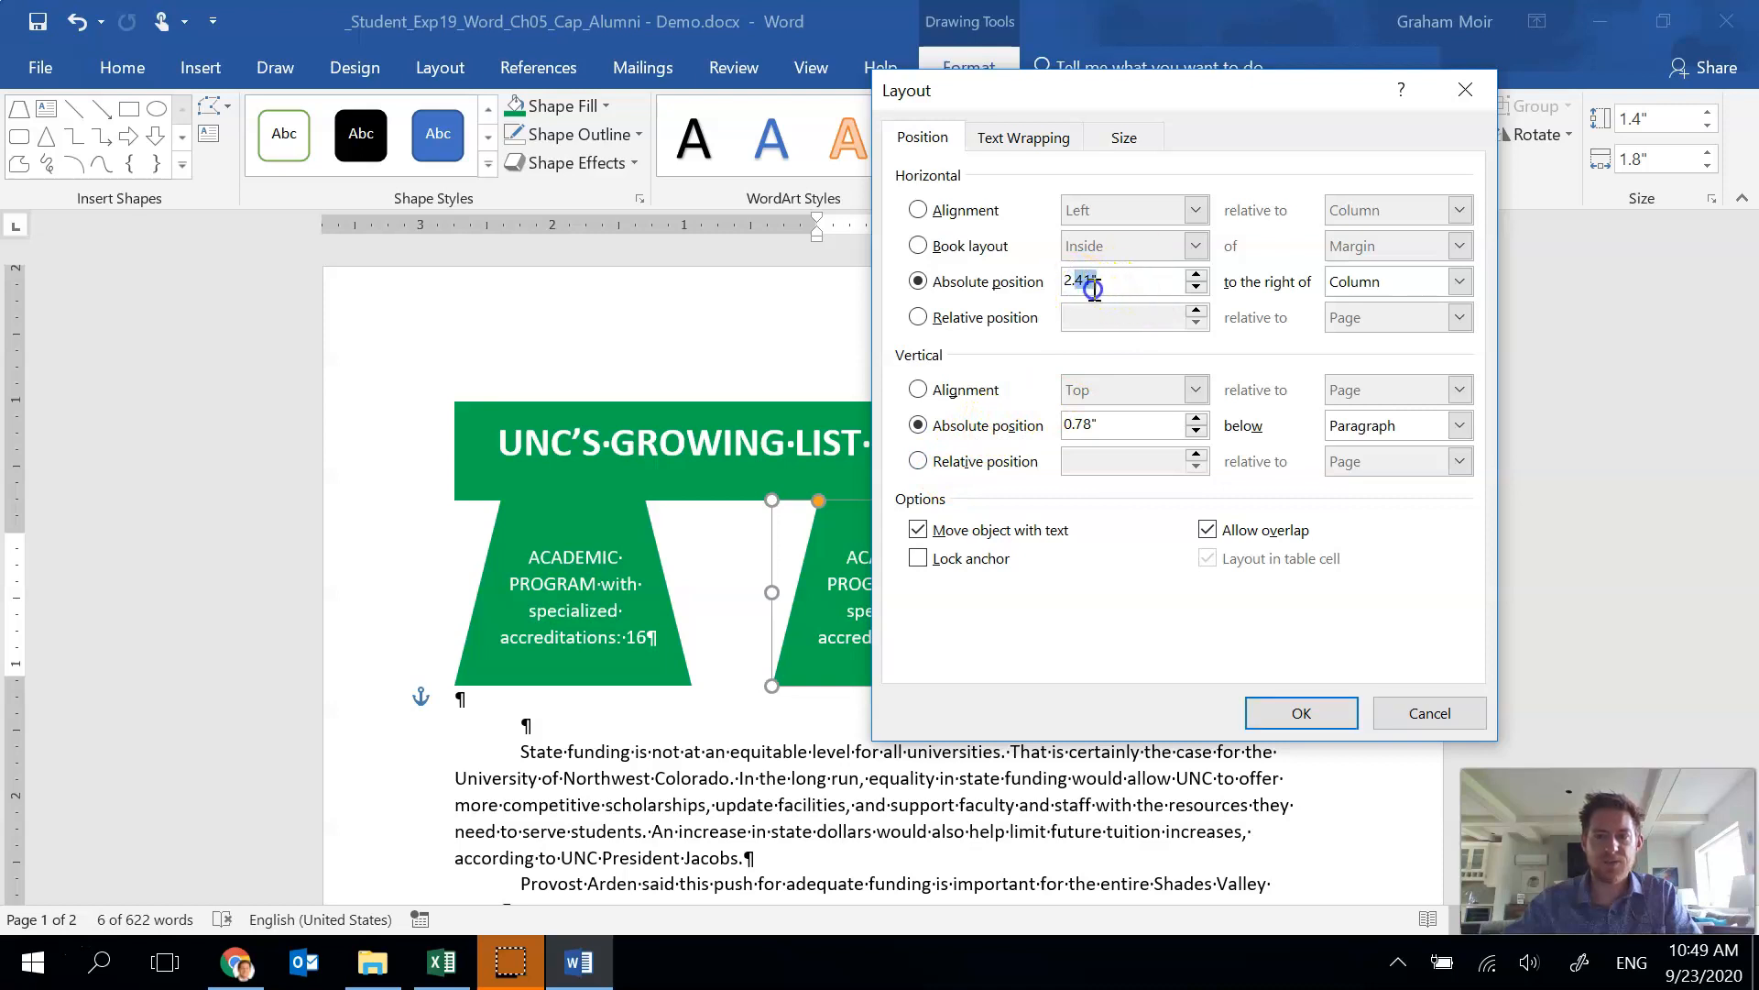
text(35)
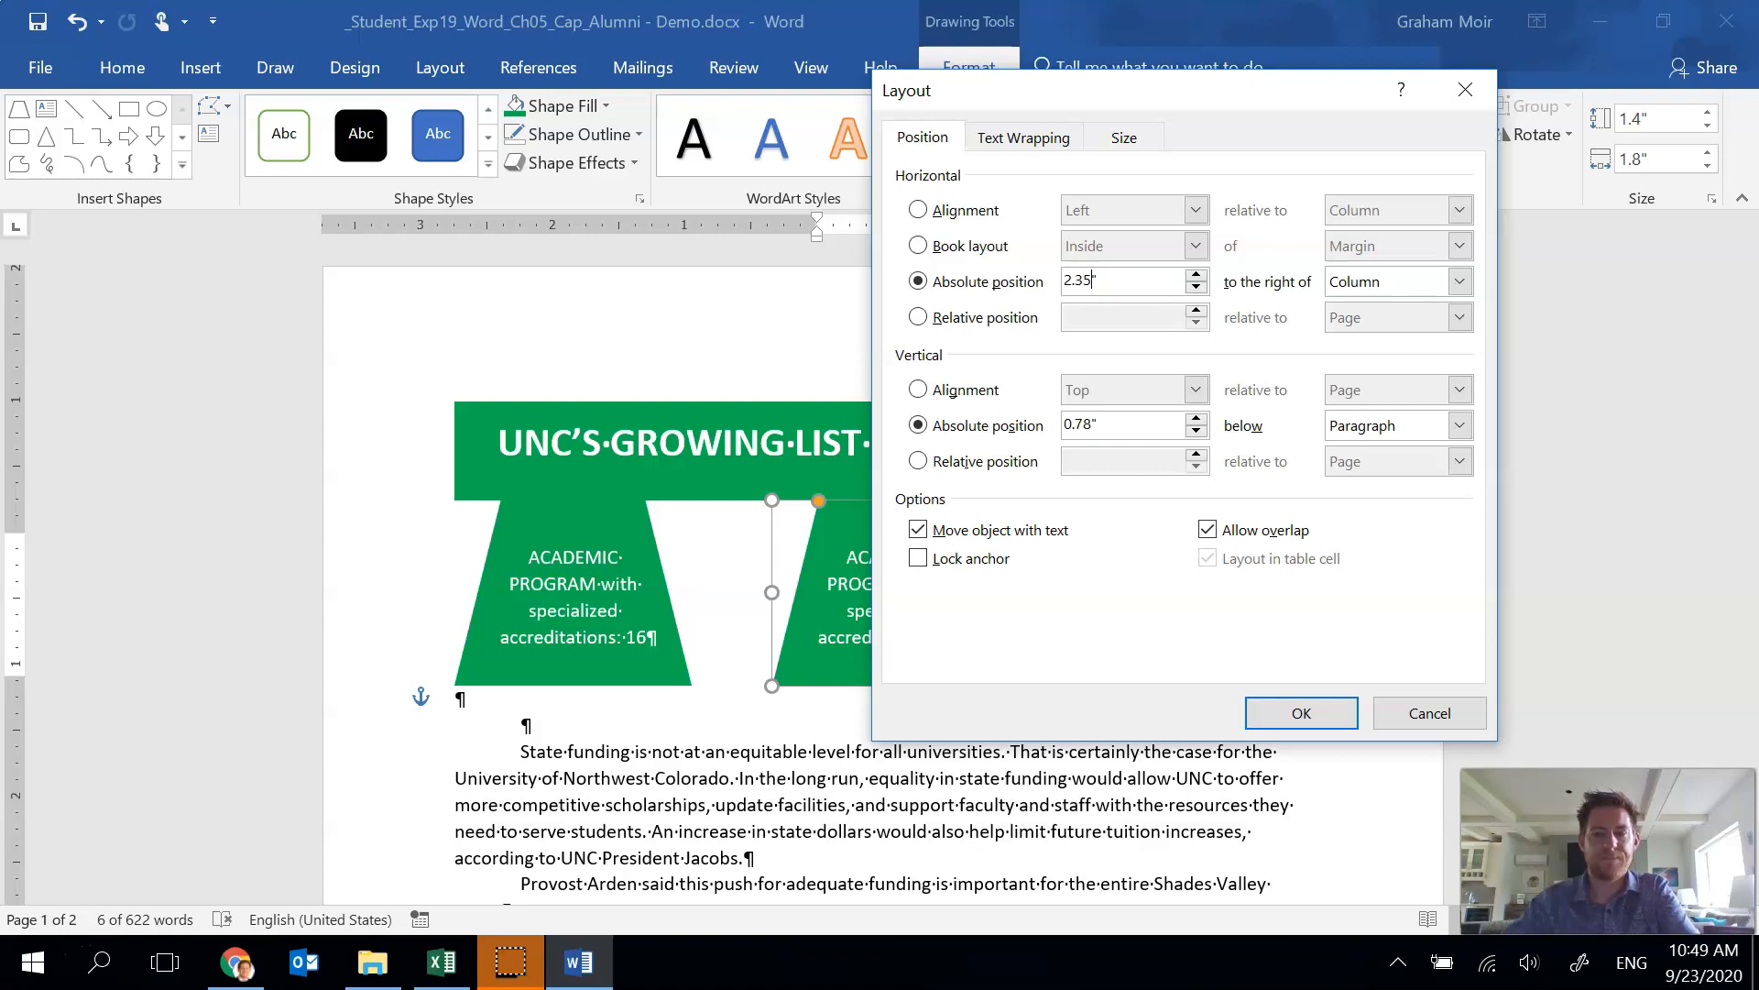
key(Tab)
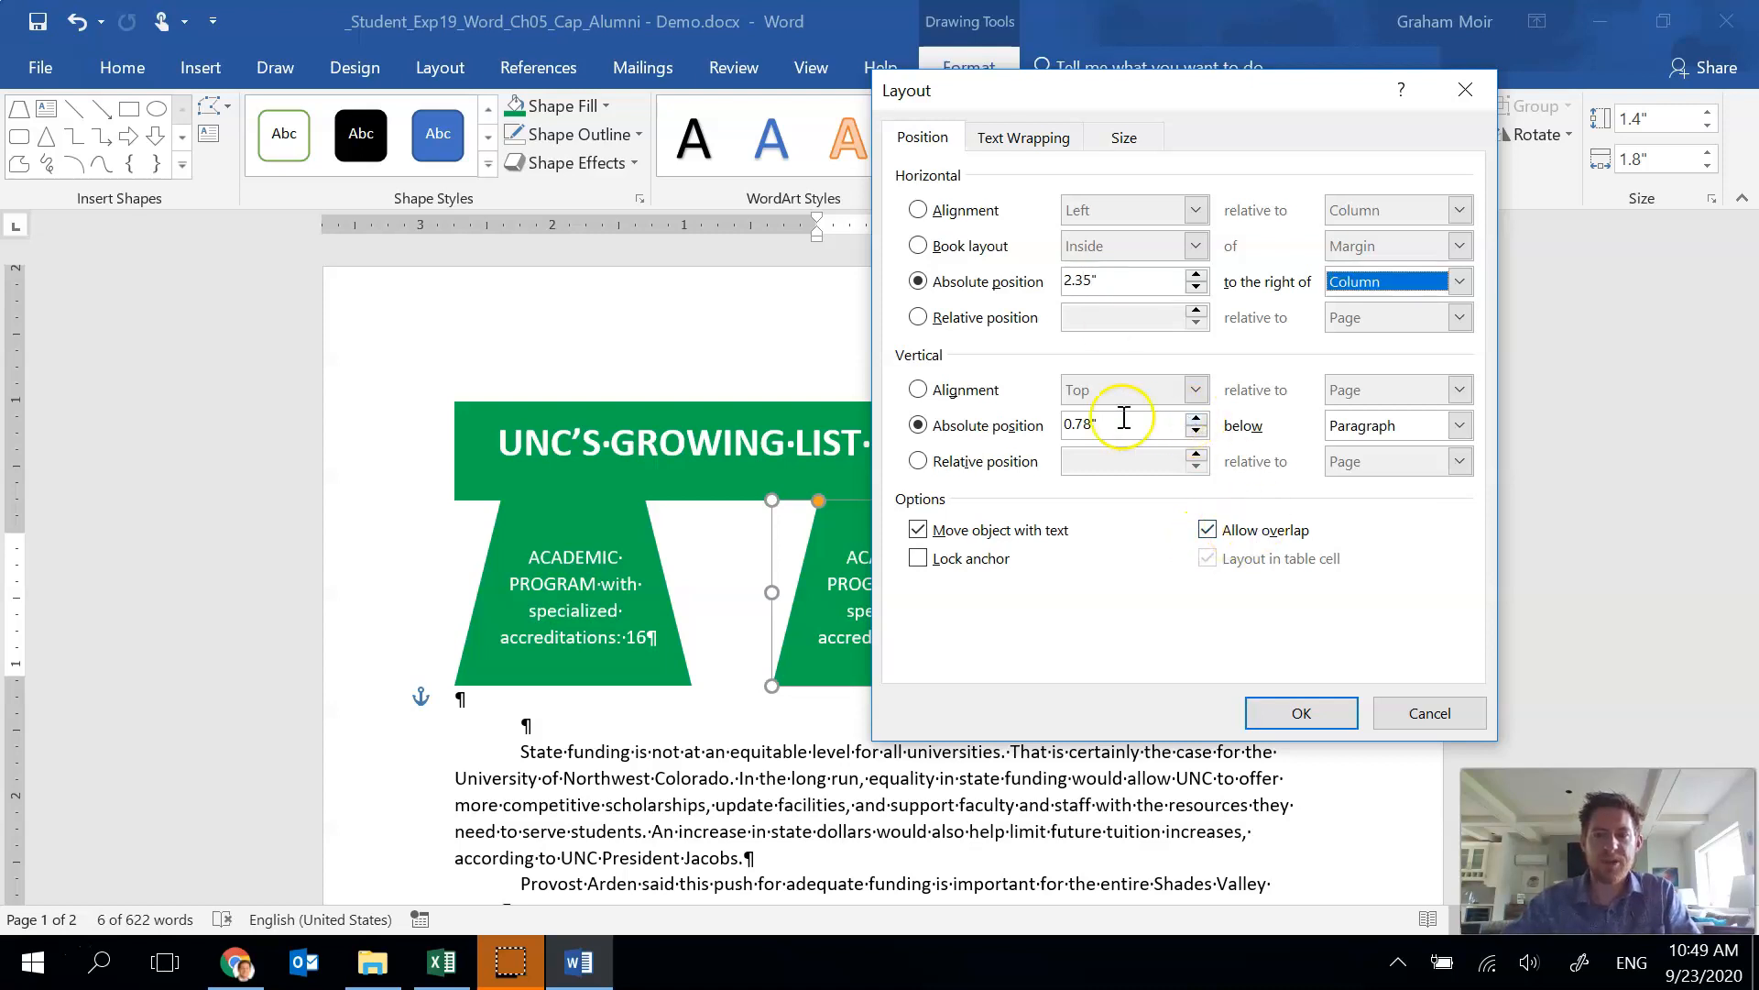
click(1315, 723)
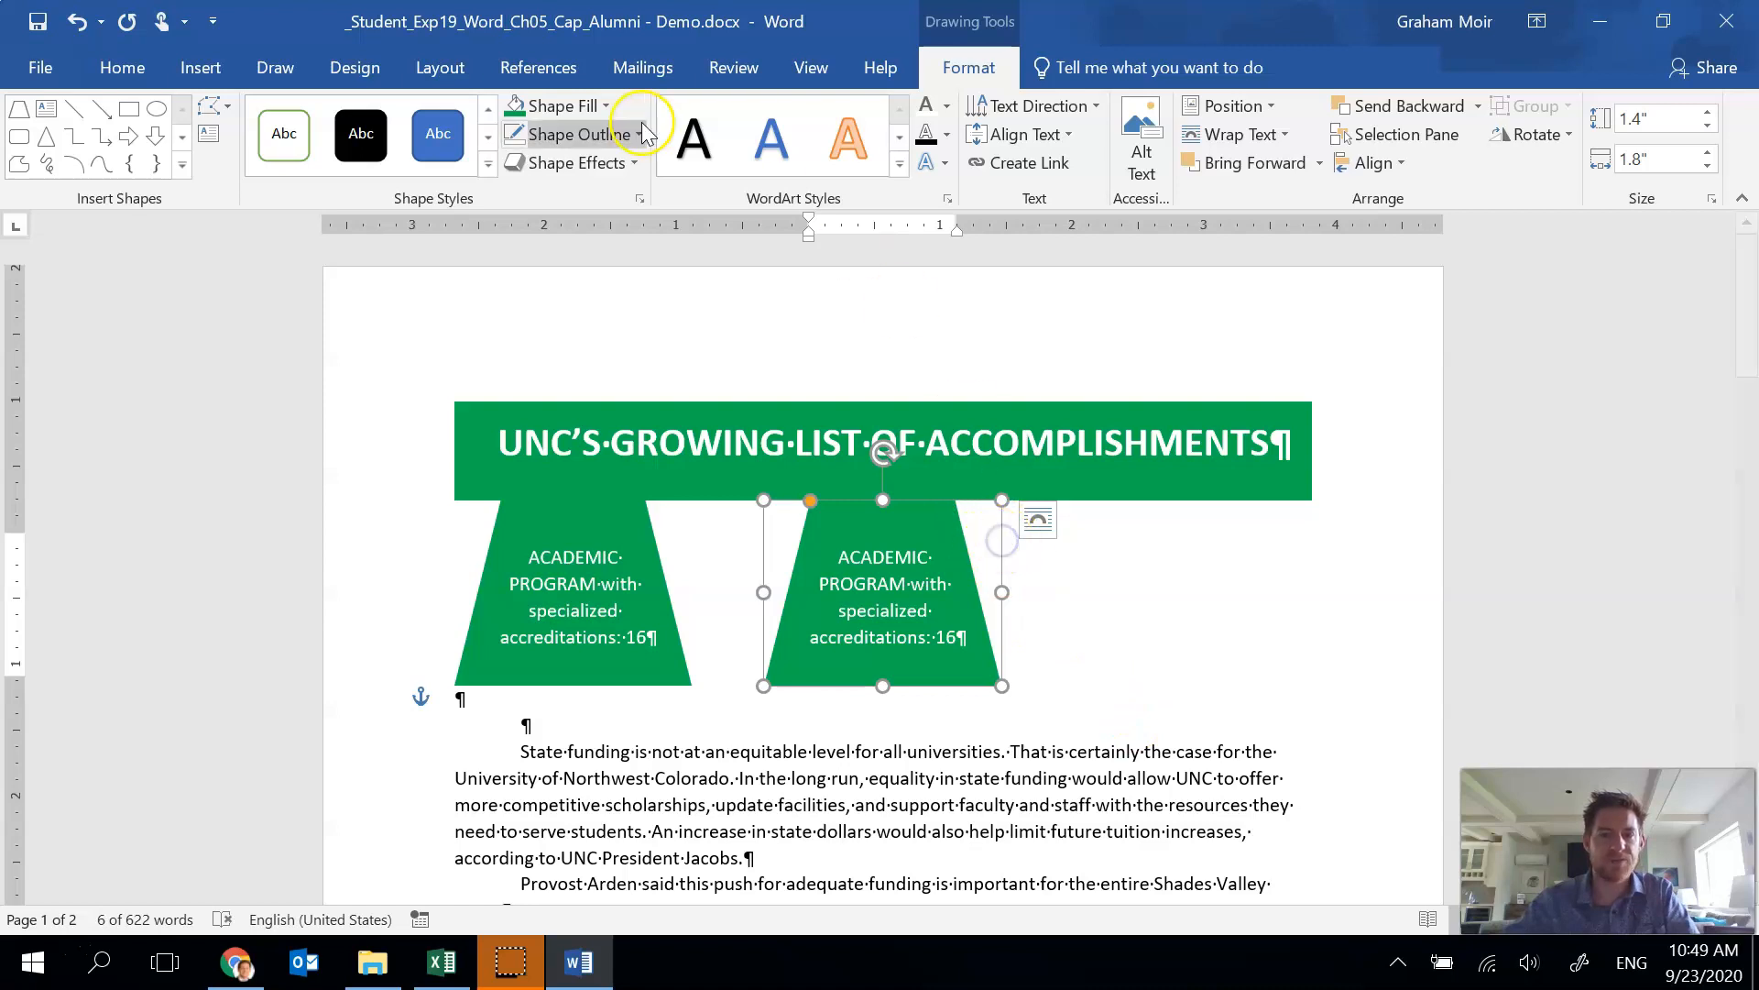
Fill the copied trapezoid with the gold theme colour.
click(586, 106)
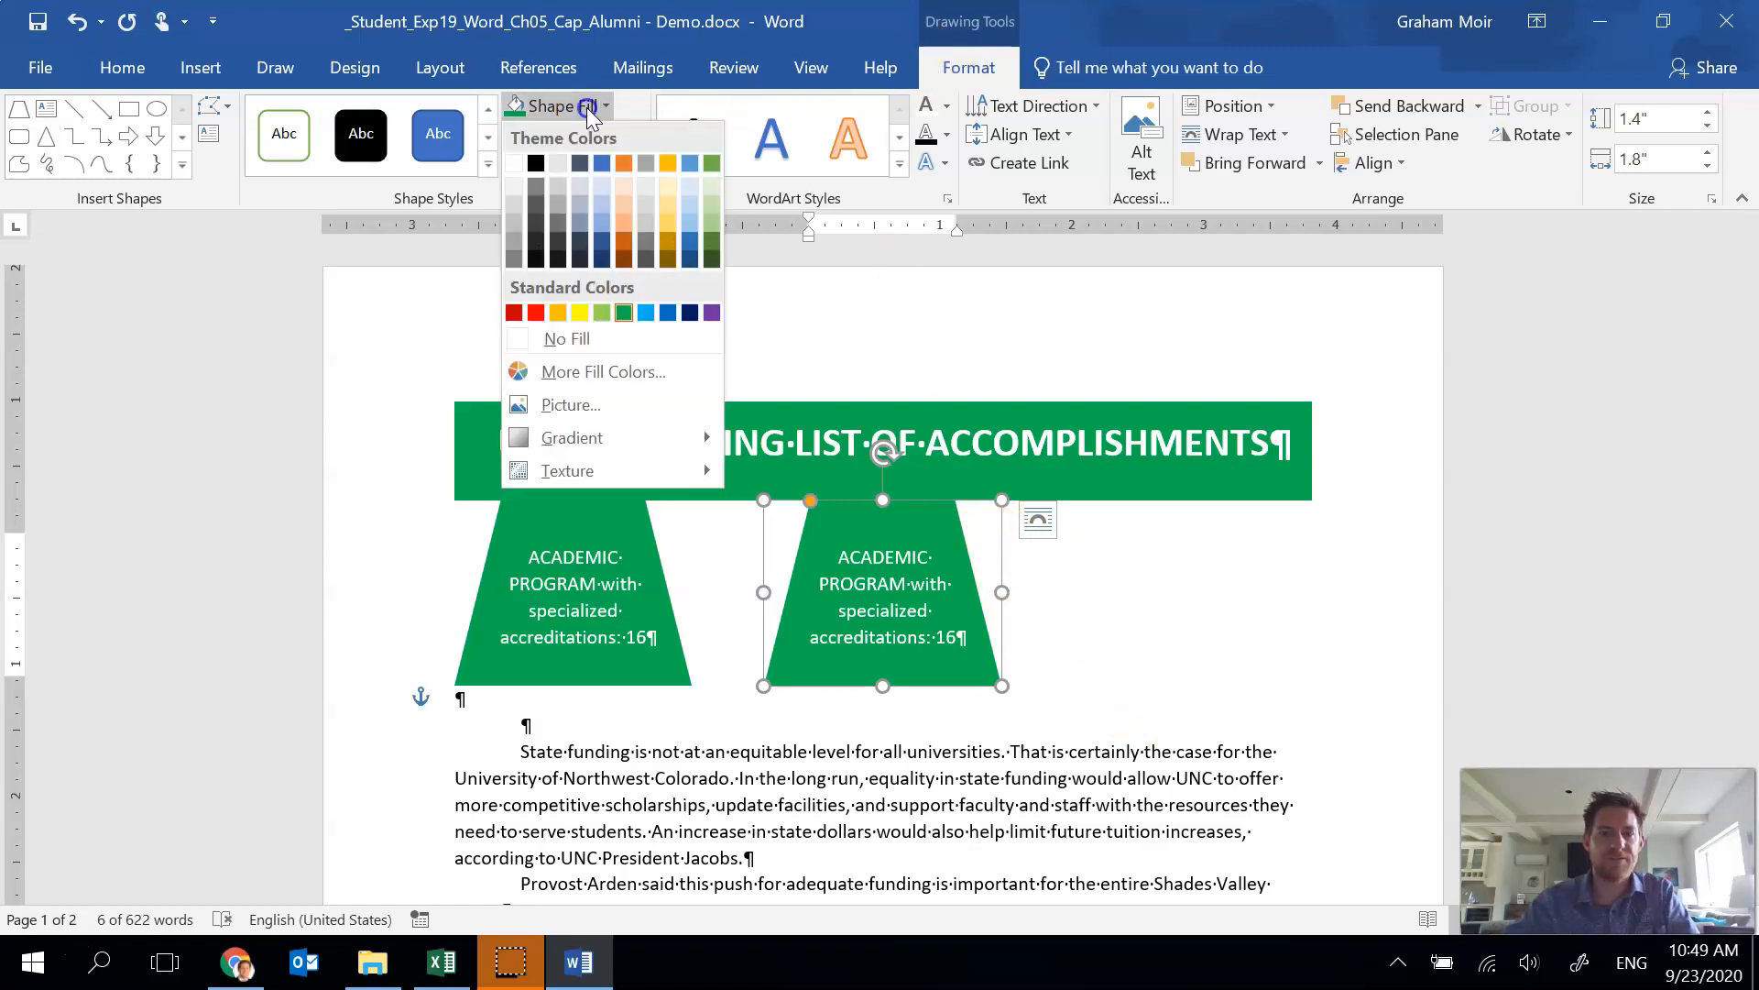
click(672, 167)
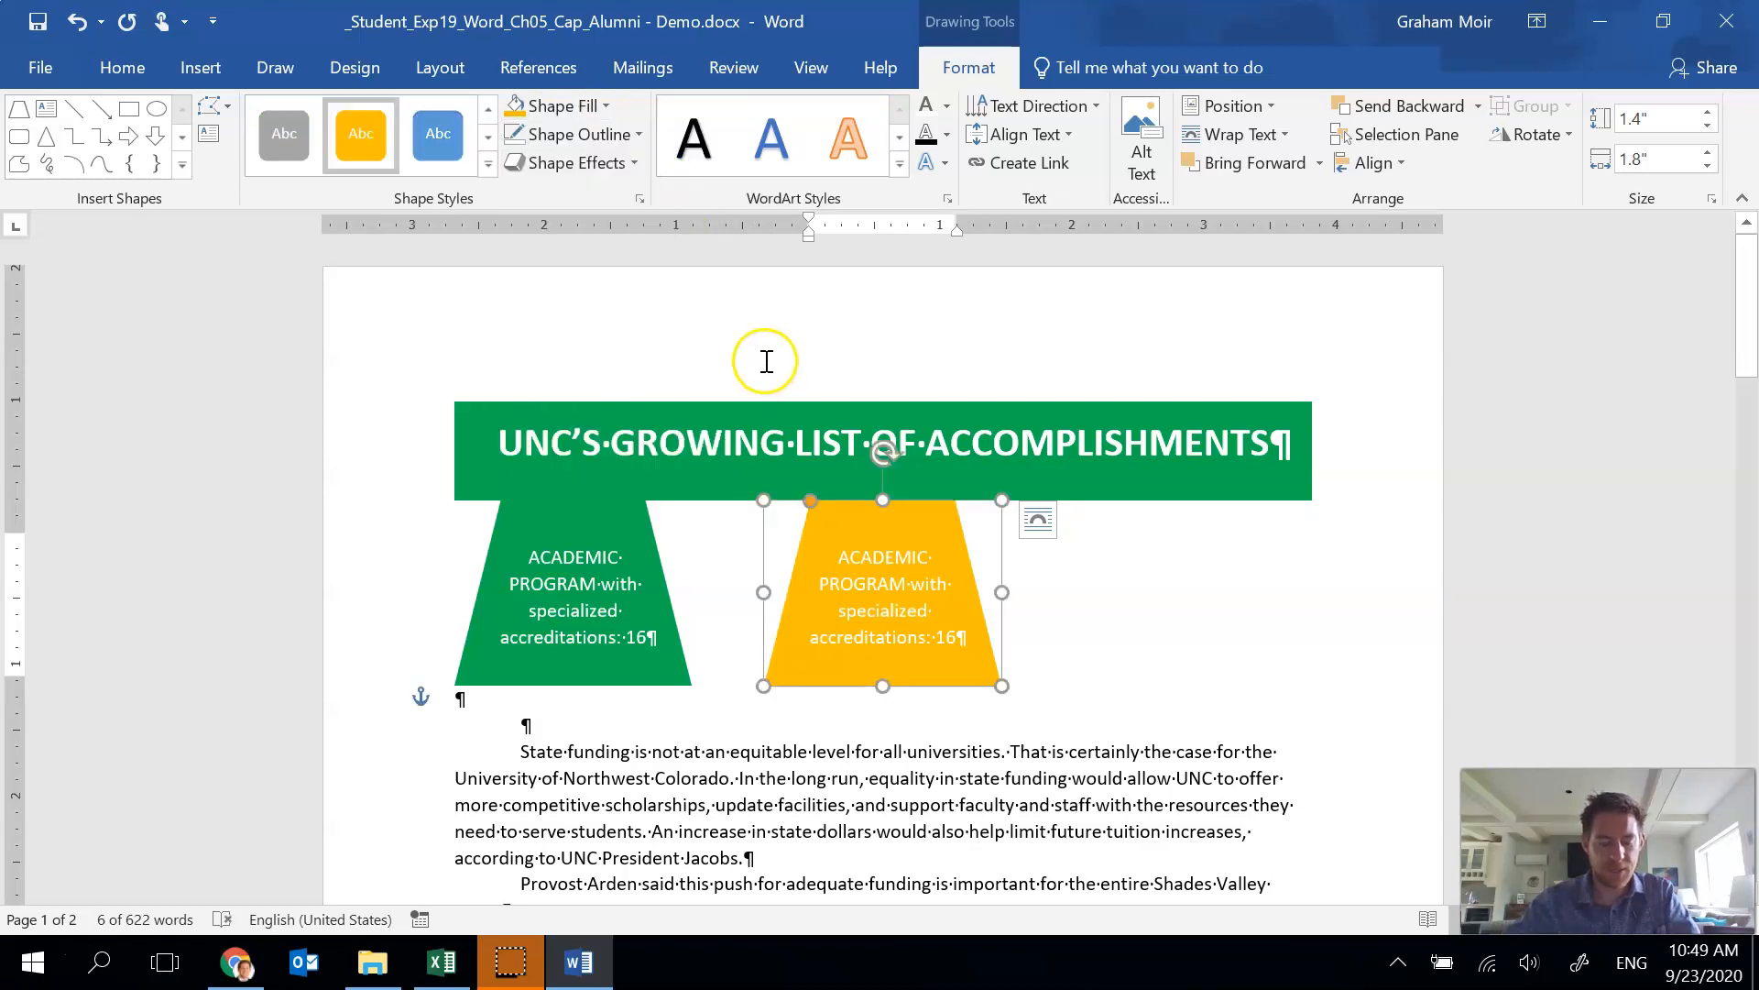
Replace the copy's text with Vibrant Health, P.E., and Recreation program: 37% growth.
drag(954, 644, 829, 559)
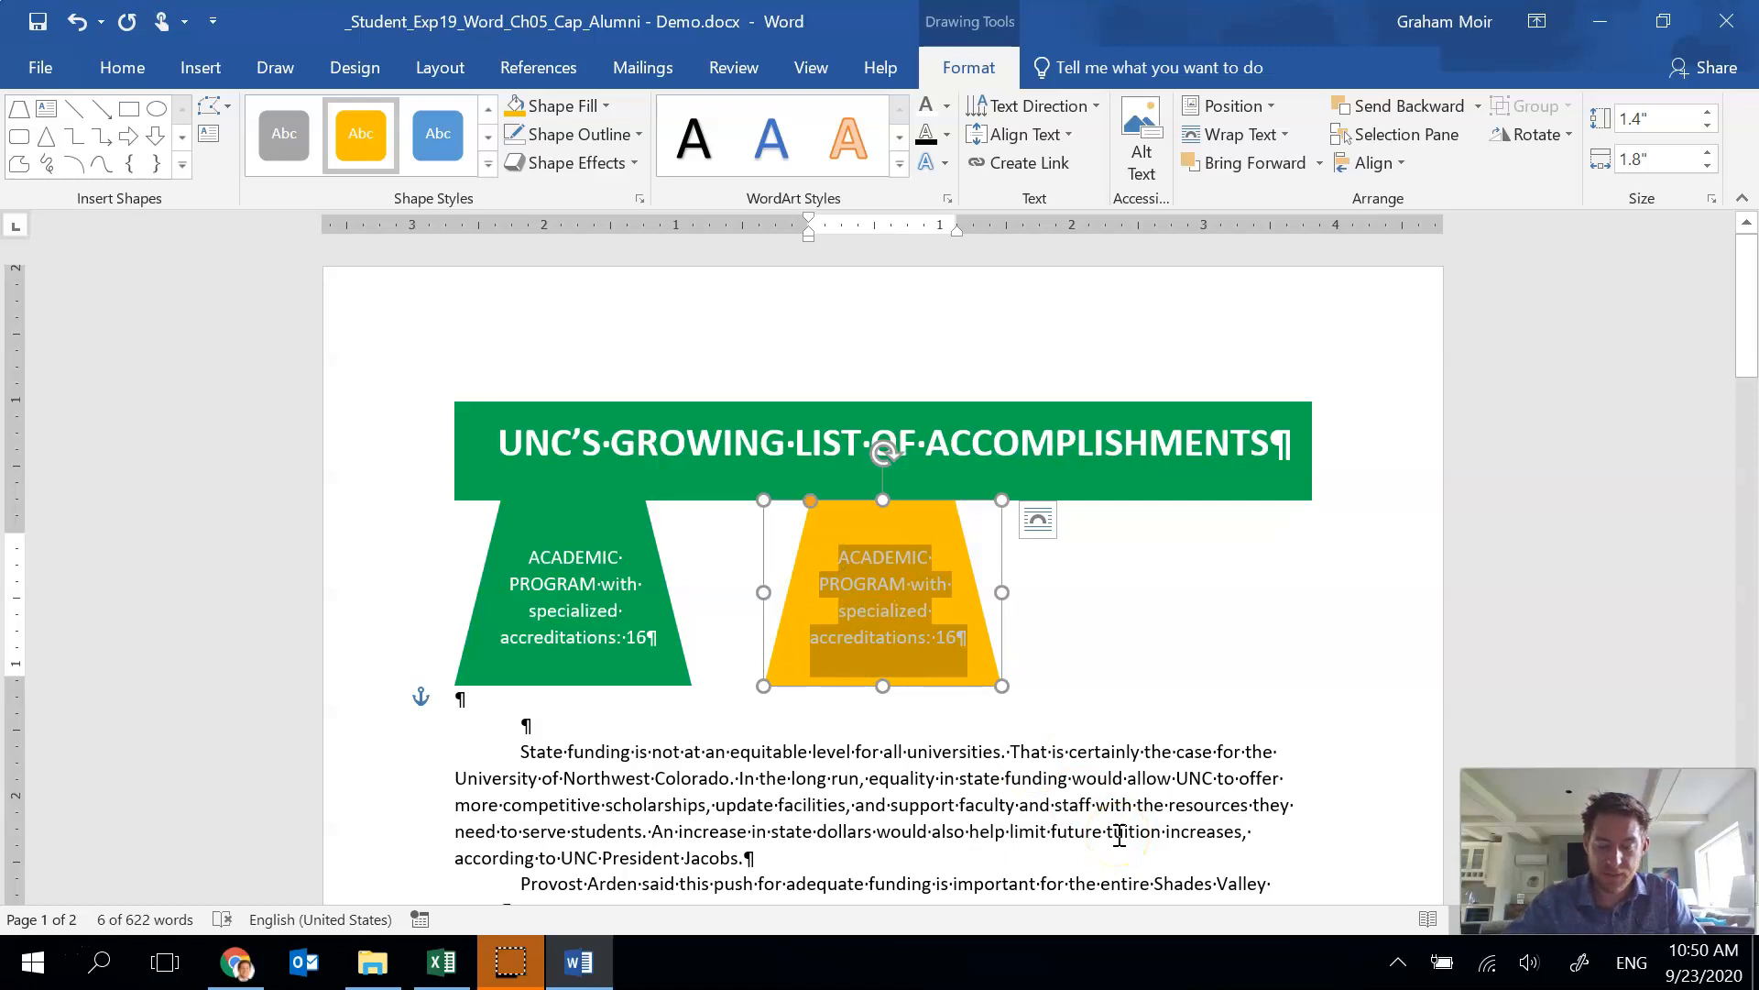
text(Vibr)
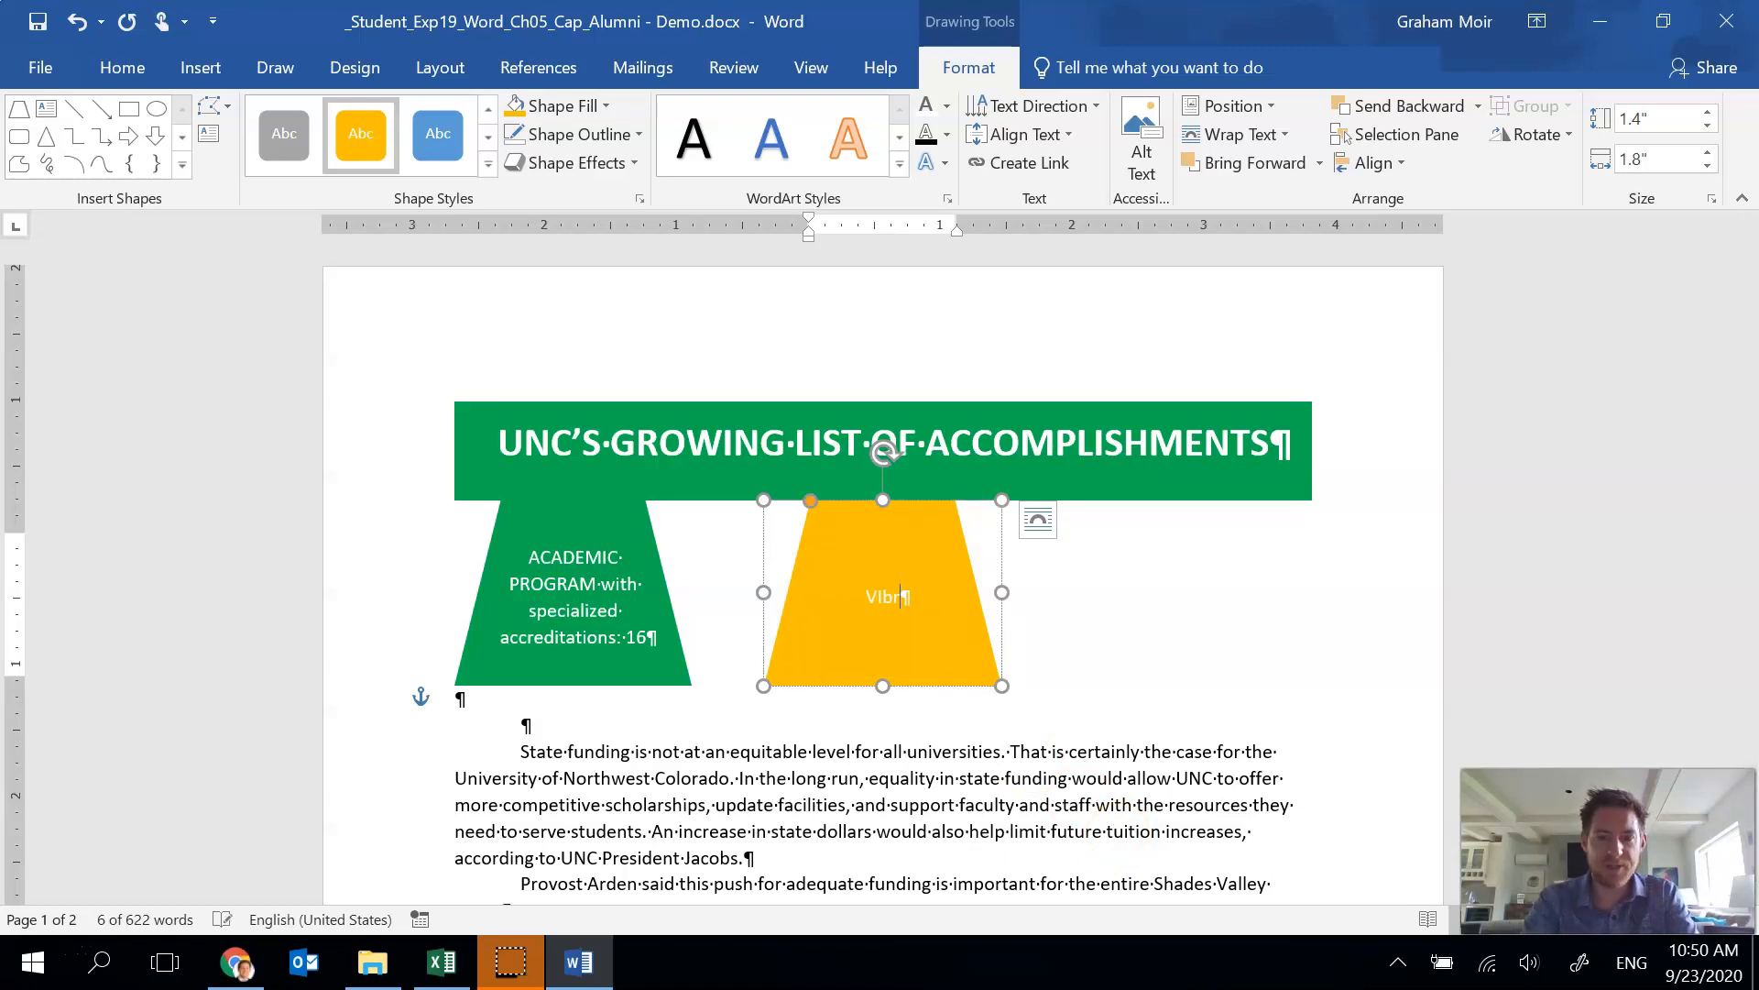
key(BackSpace)
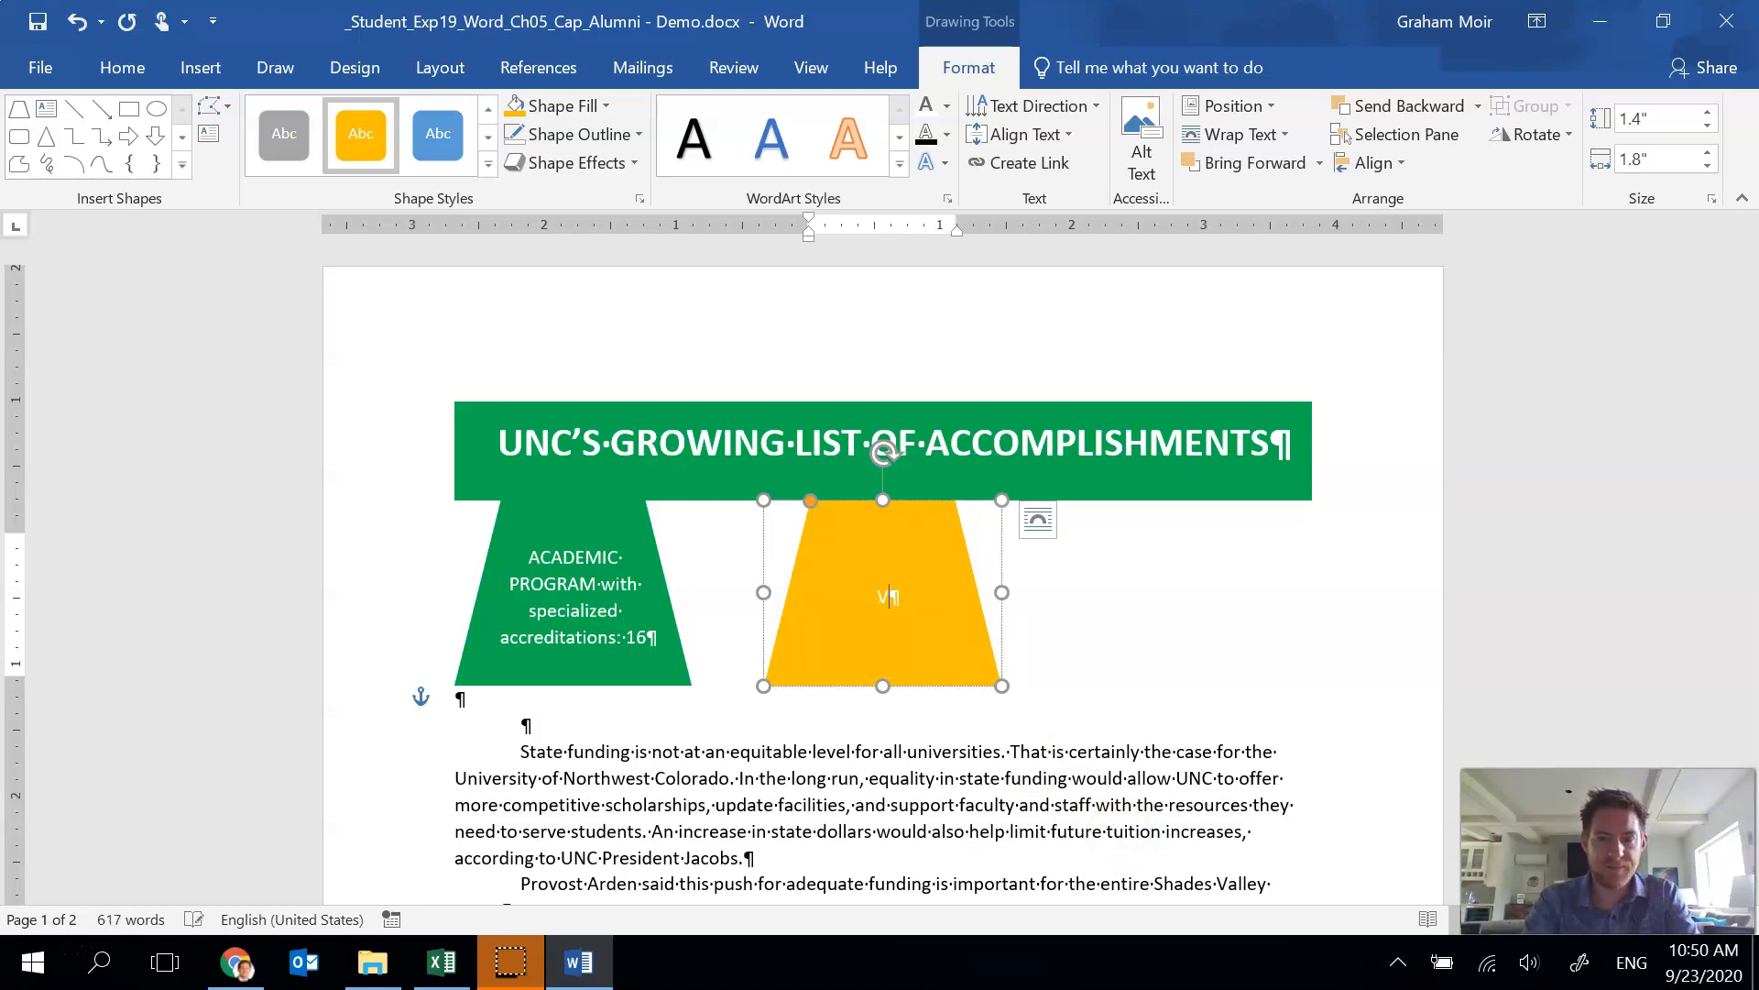
text(rant H)
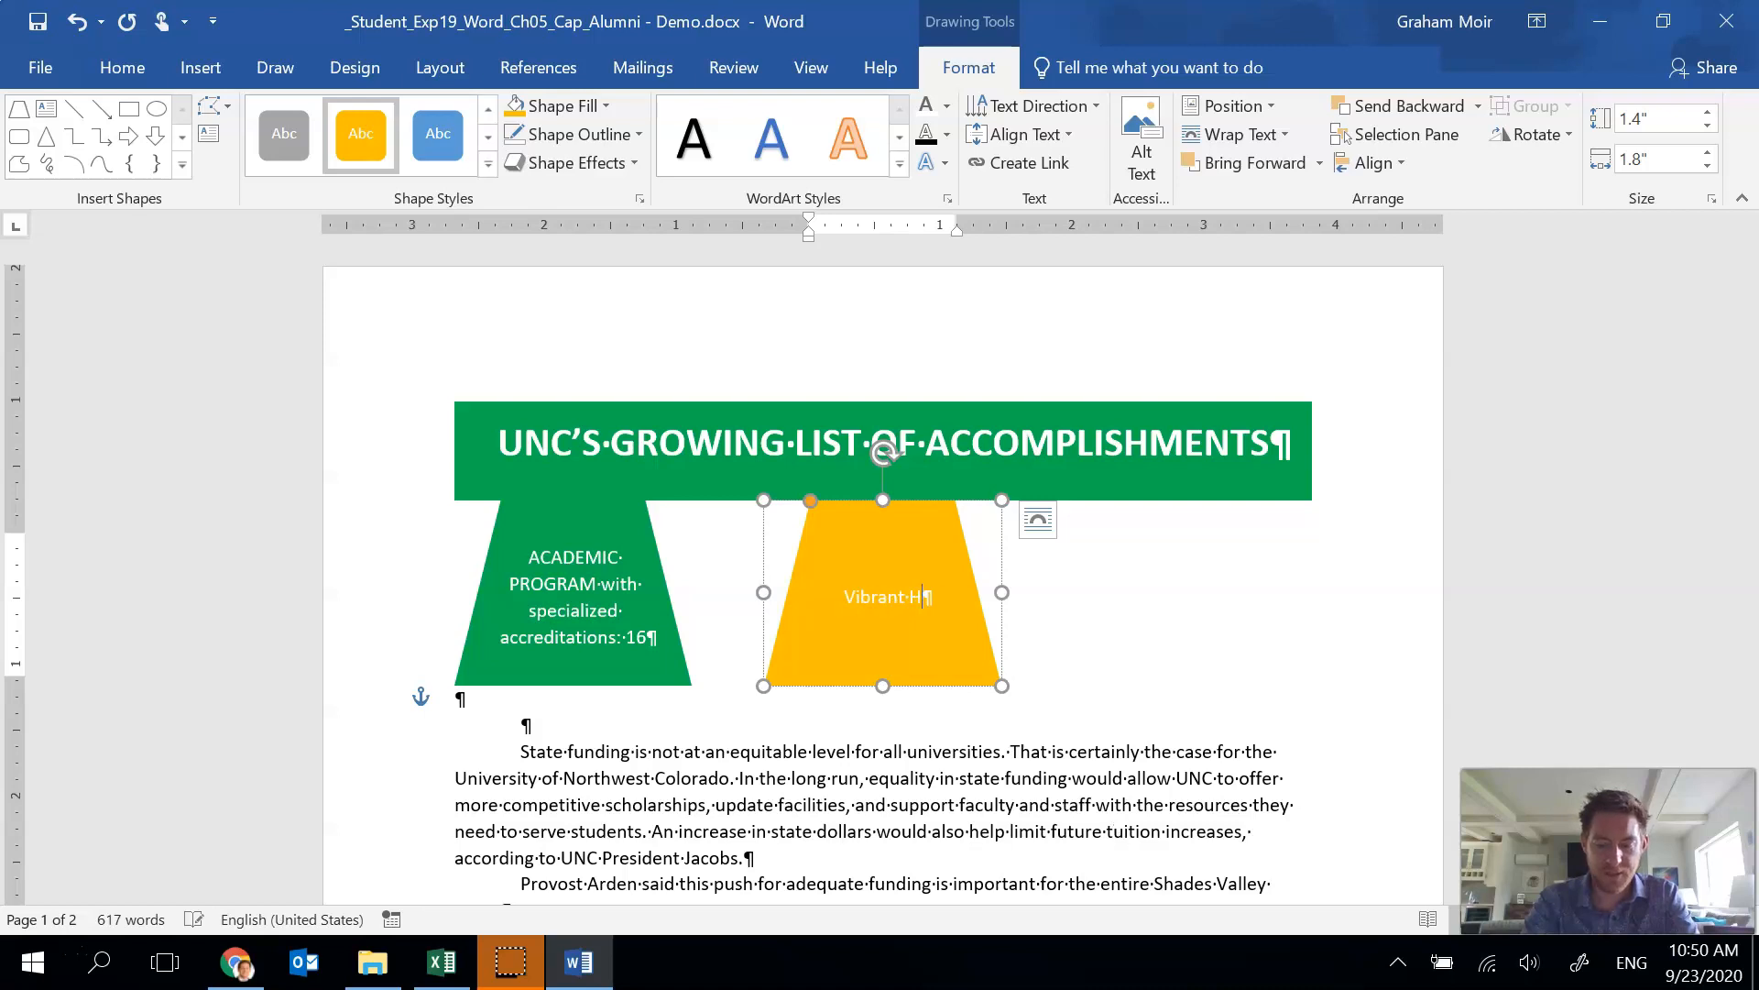
text(ealth, P.C>)
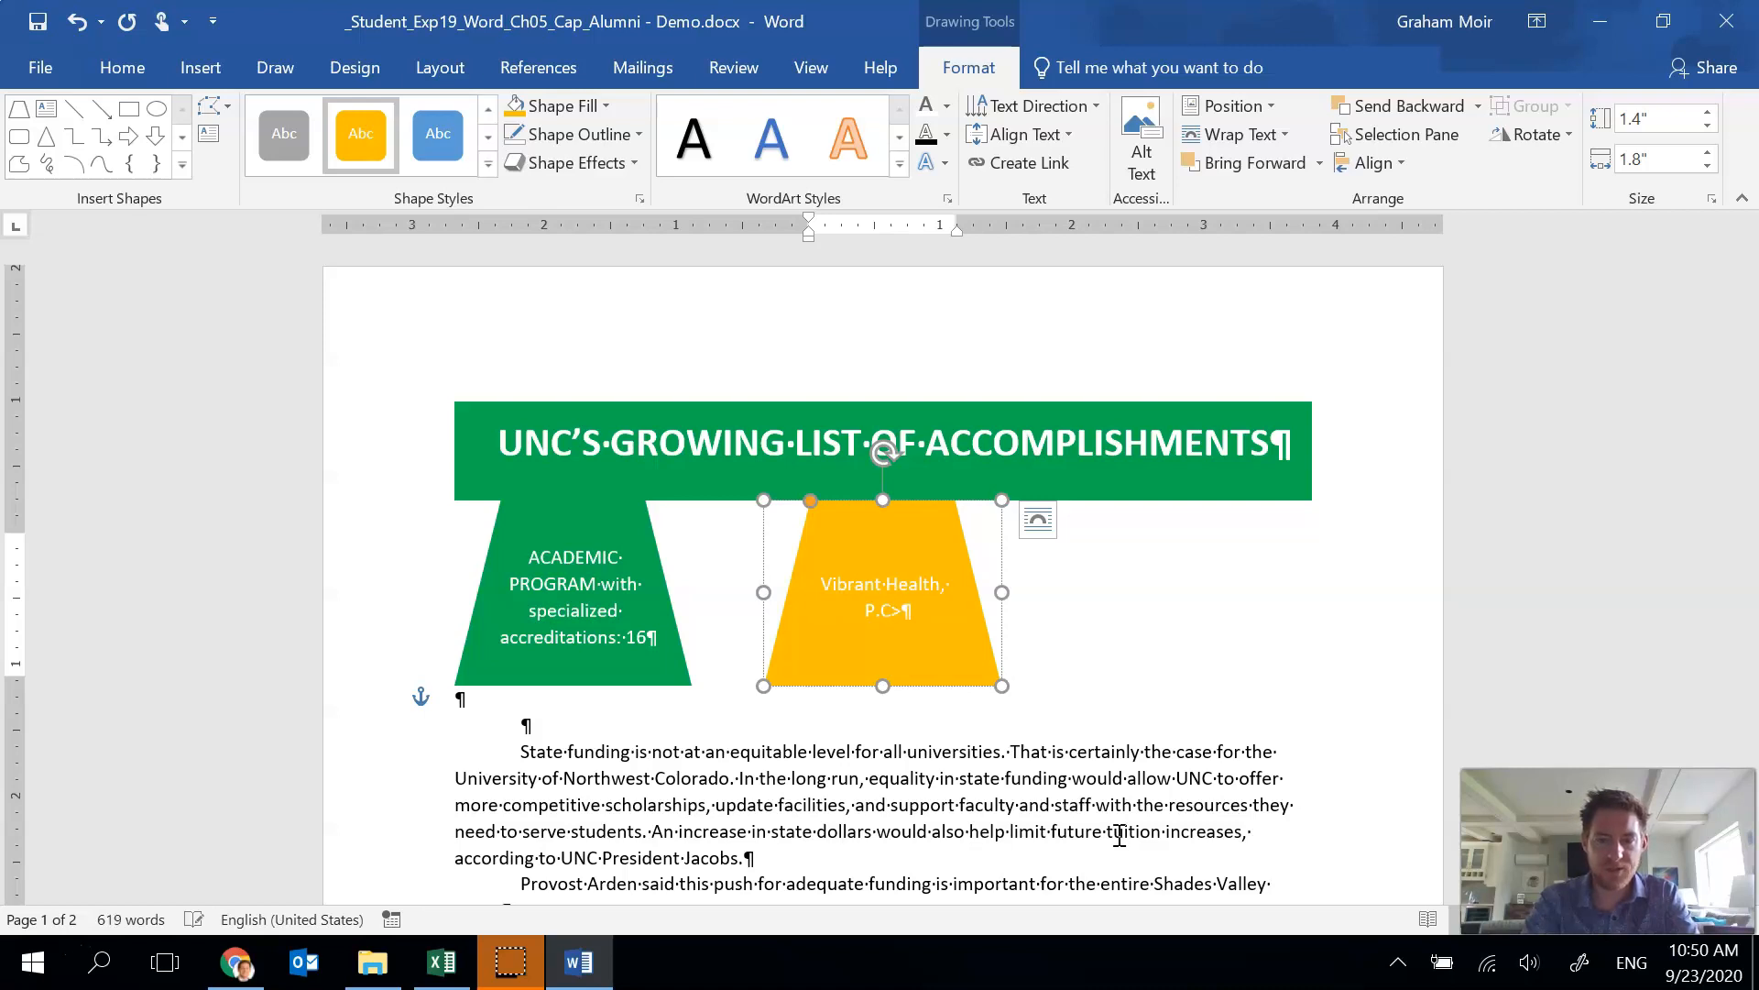
key(BackSpace)
key(BackSpace)
text(E.)
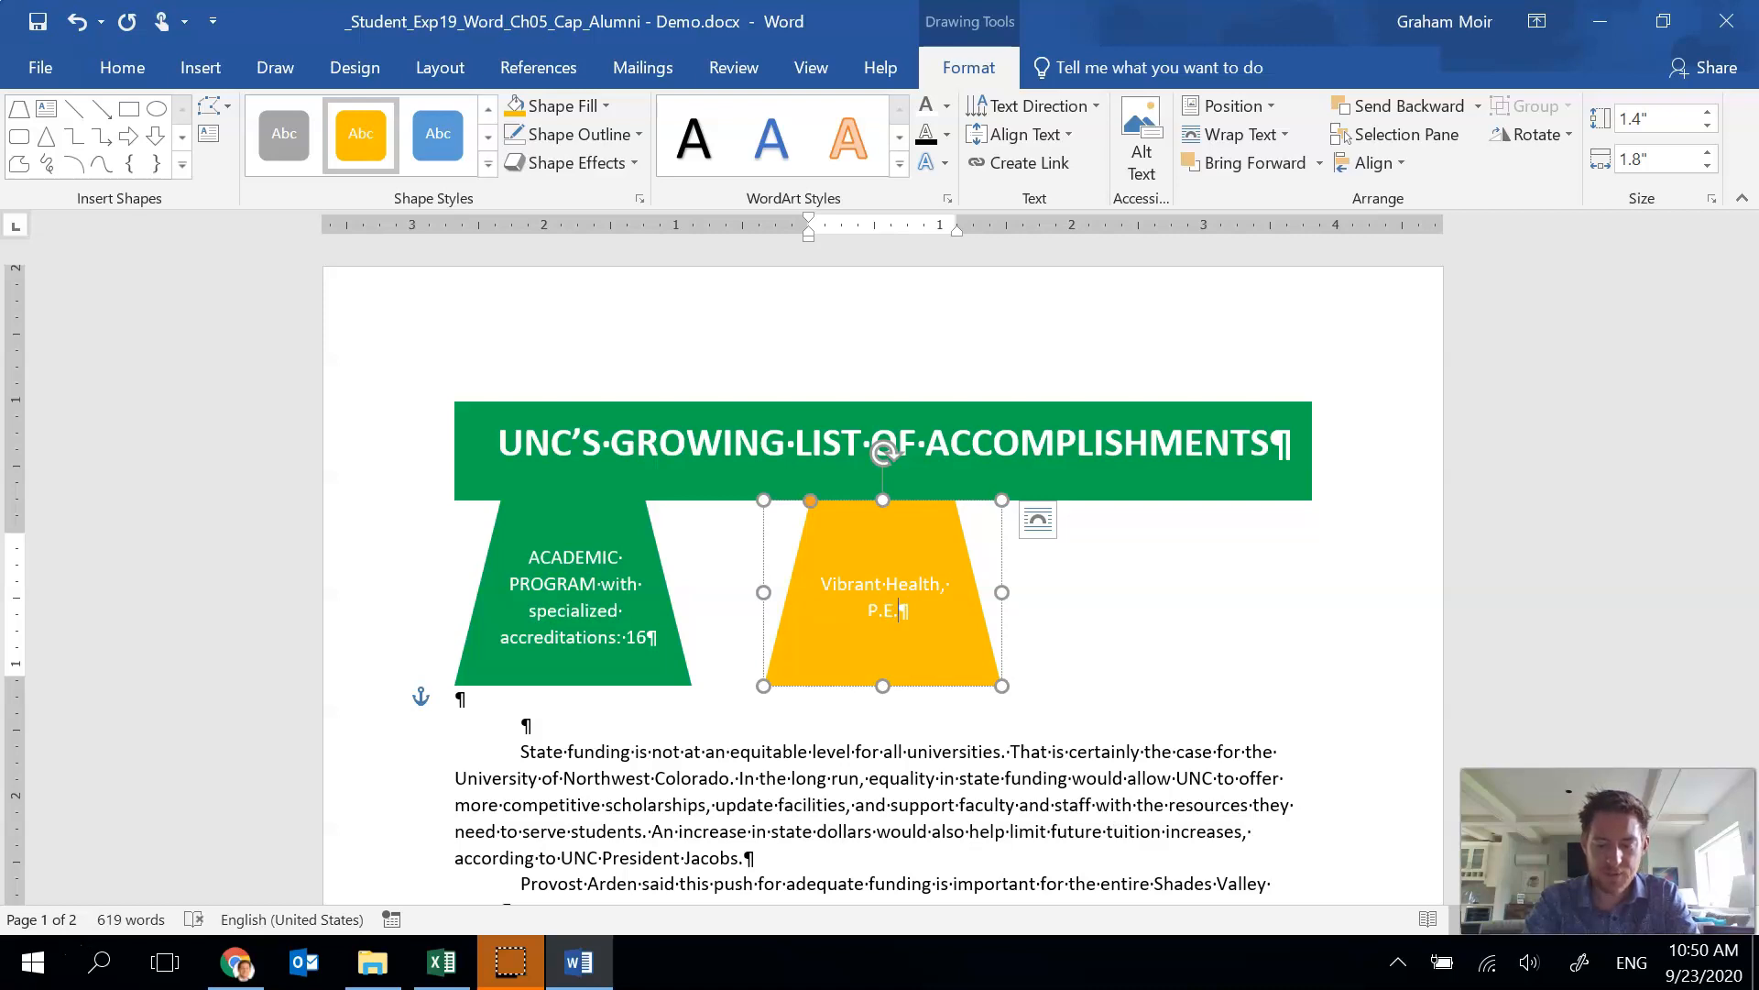
key(BackSpace)
text(, and Rec)
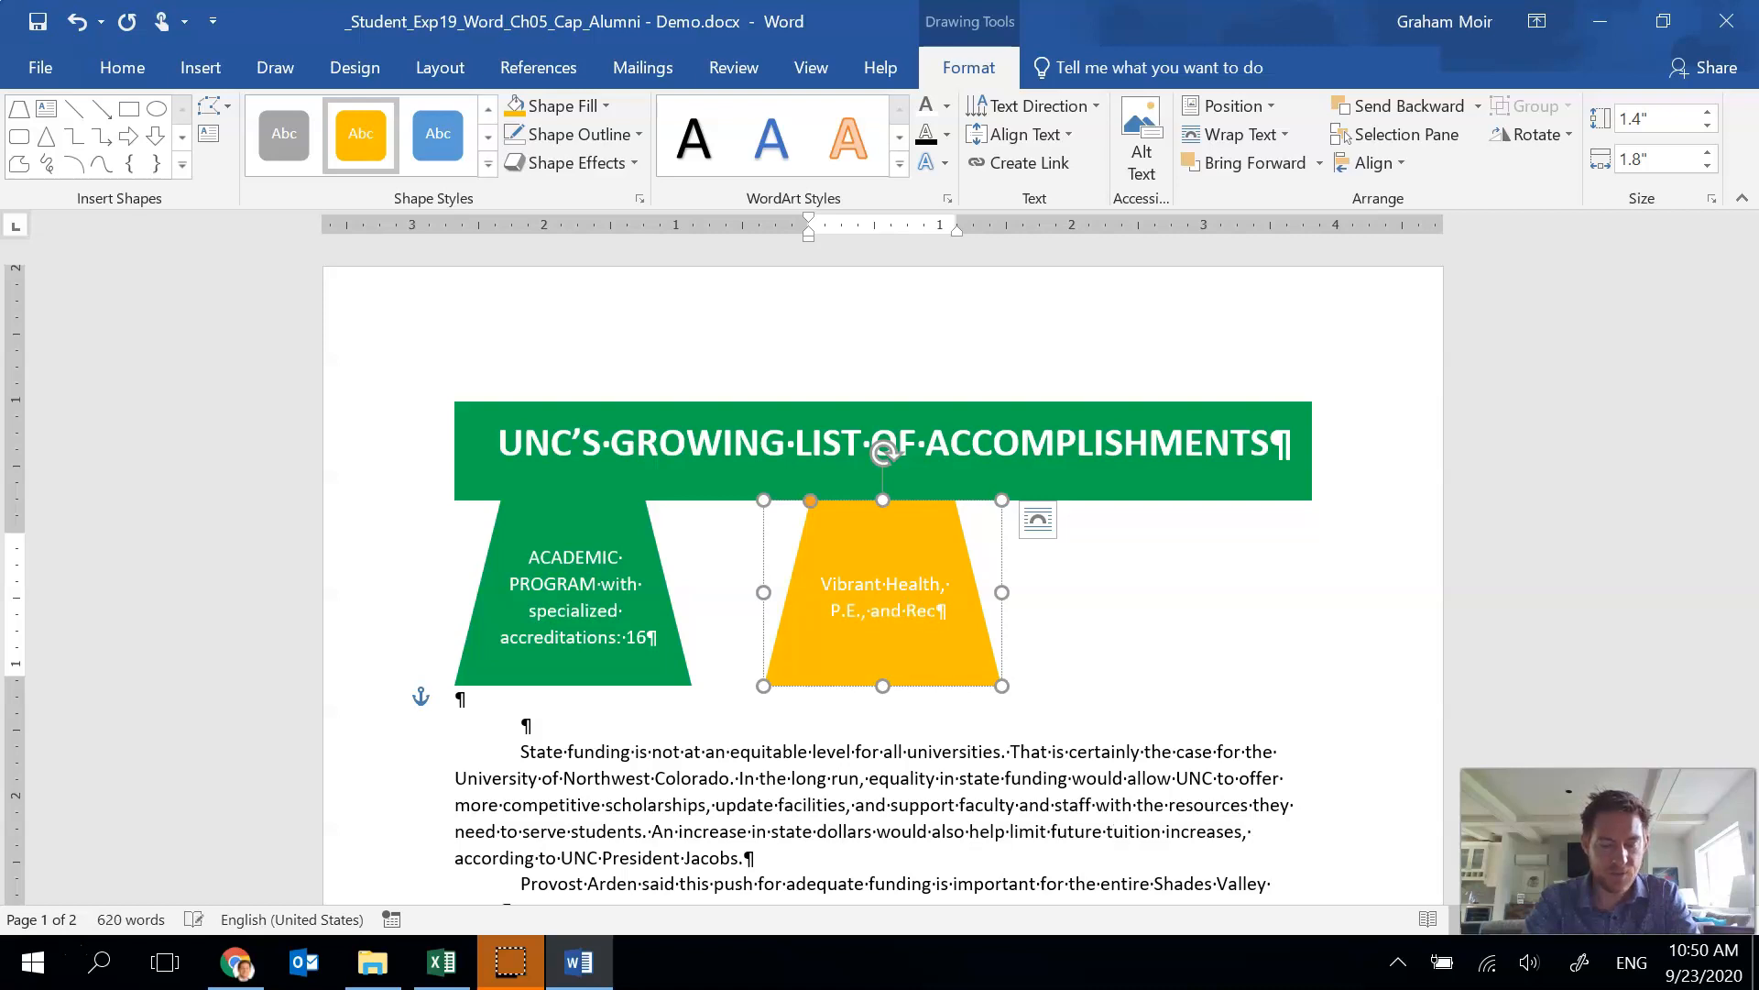
text(reation program: )
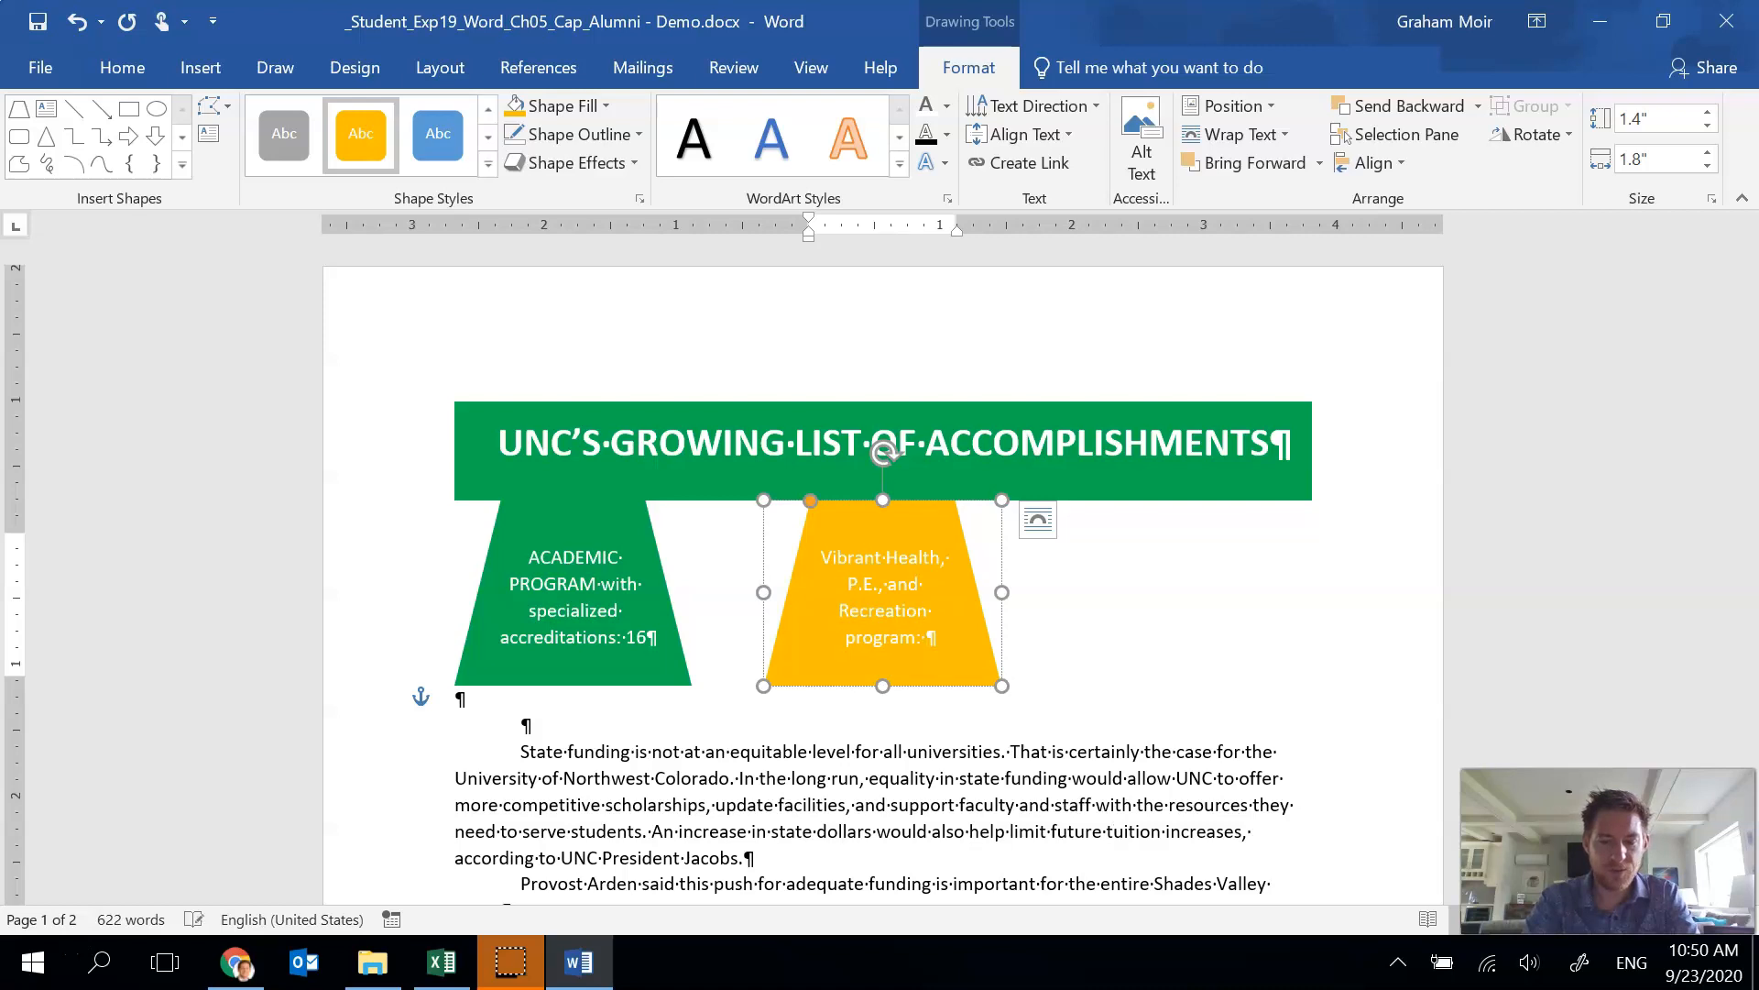
text(37% growth)
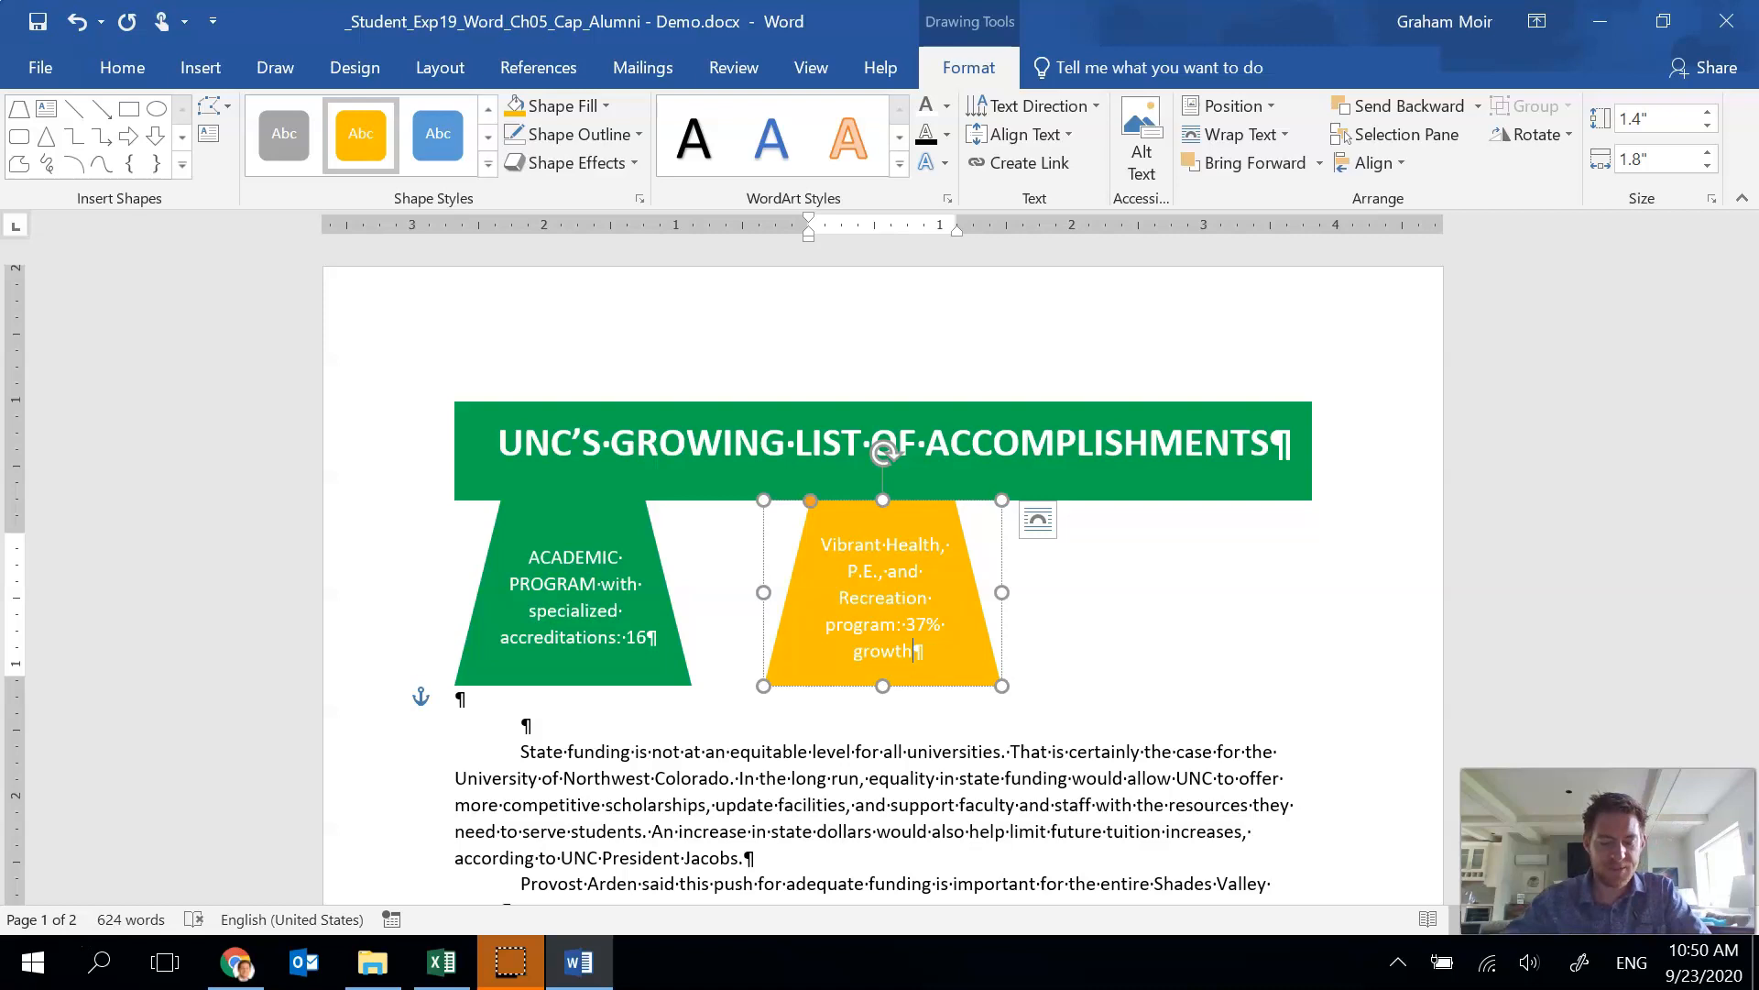
Copy and paste the gold trapezoid, then move the new copy to the right end beneath the heading.
click(1002, 609)
key(ctrl+c)
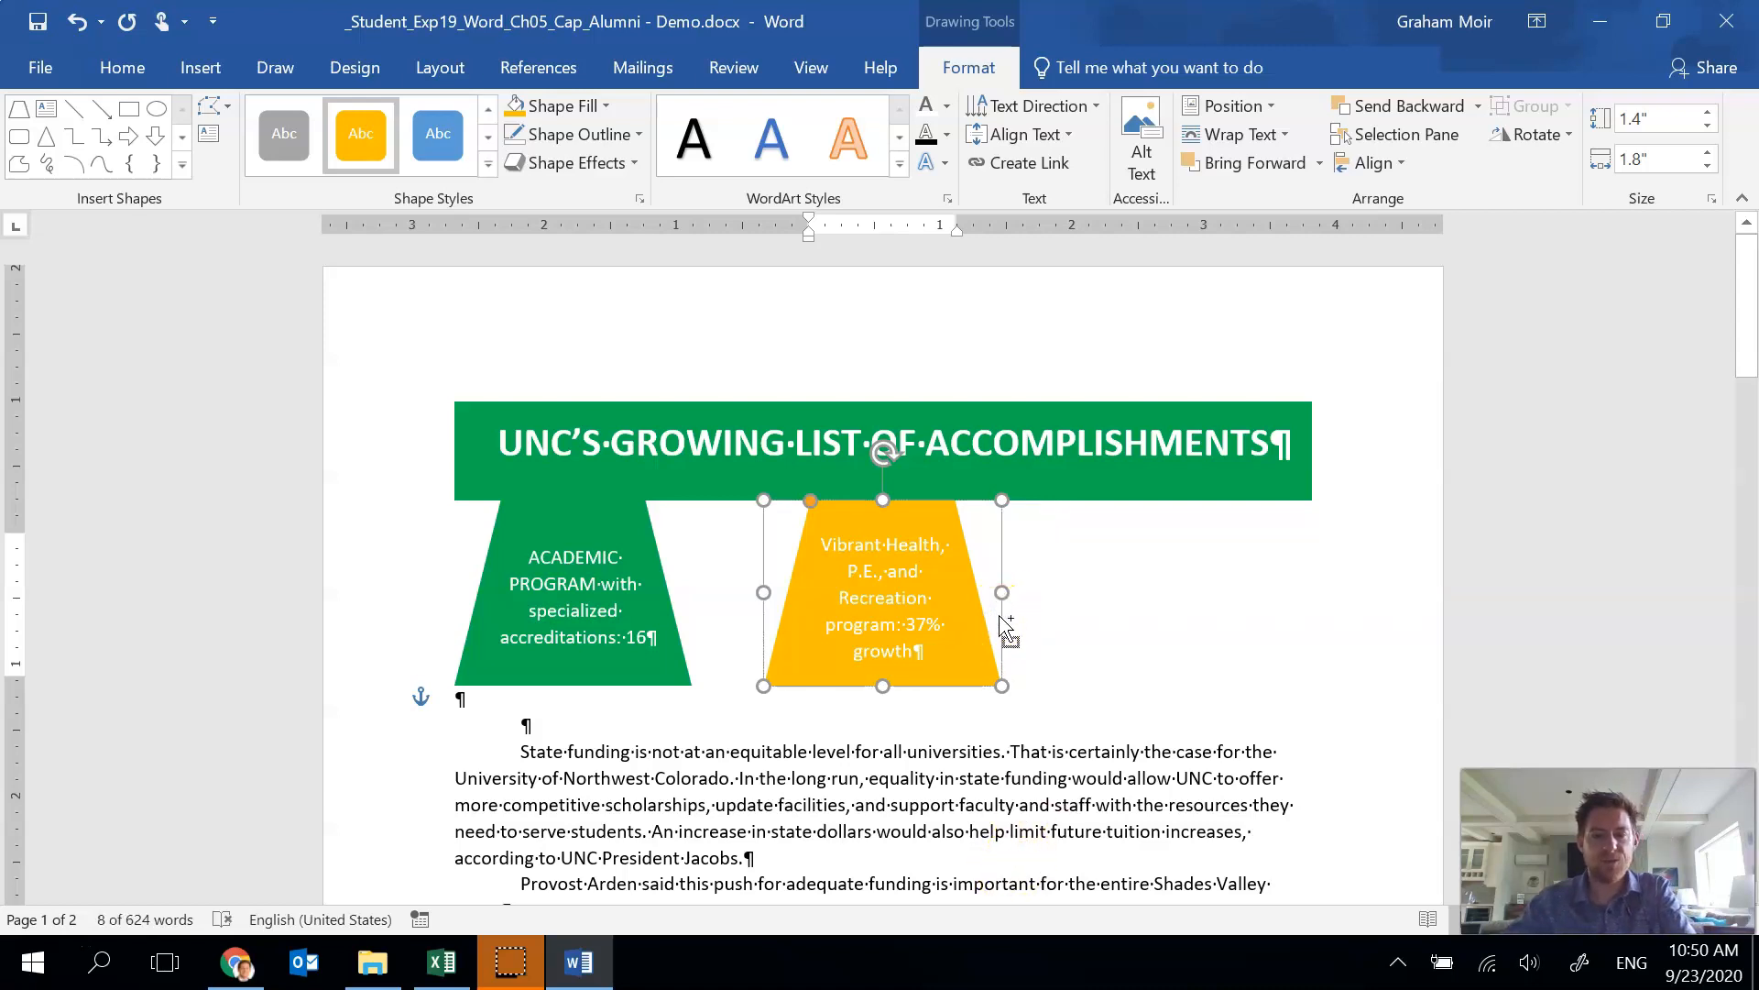
key(ctrl+v)
drag(1025, 584, 1314, 556)
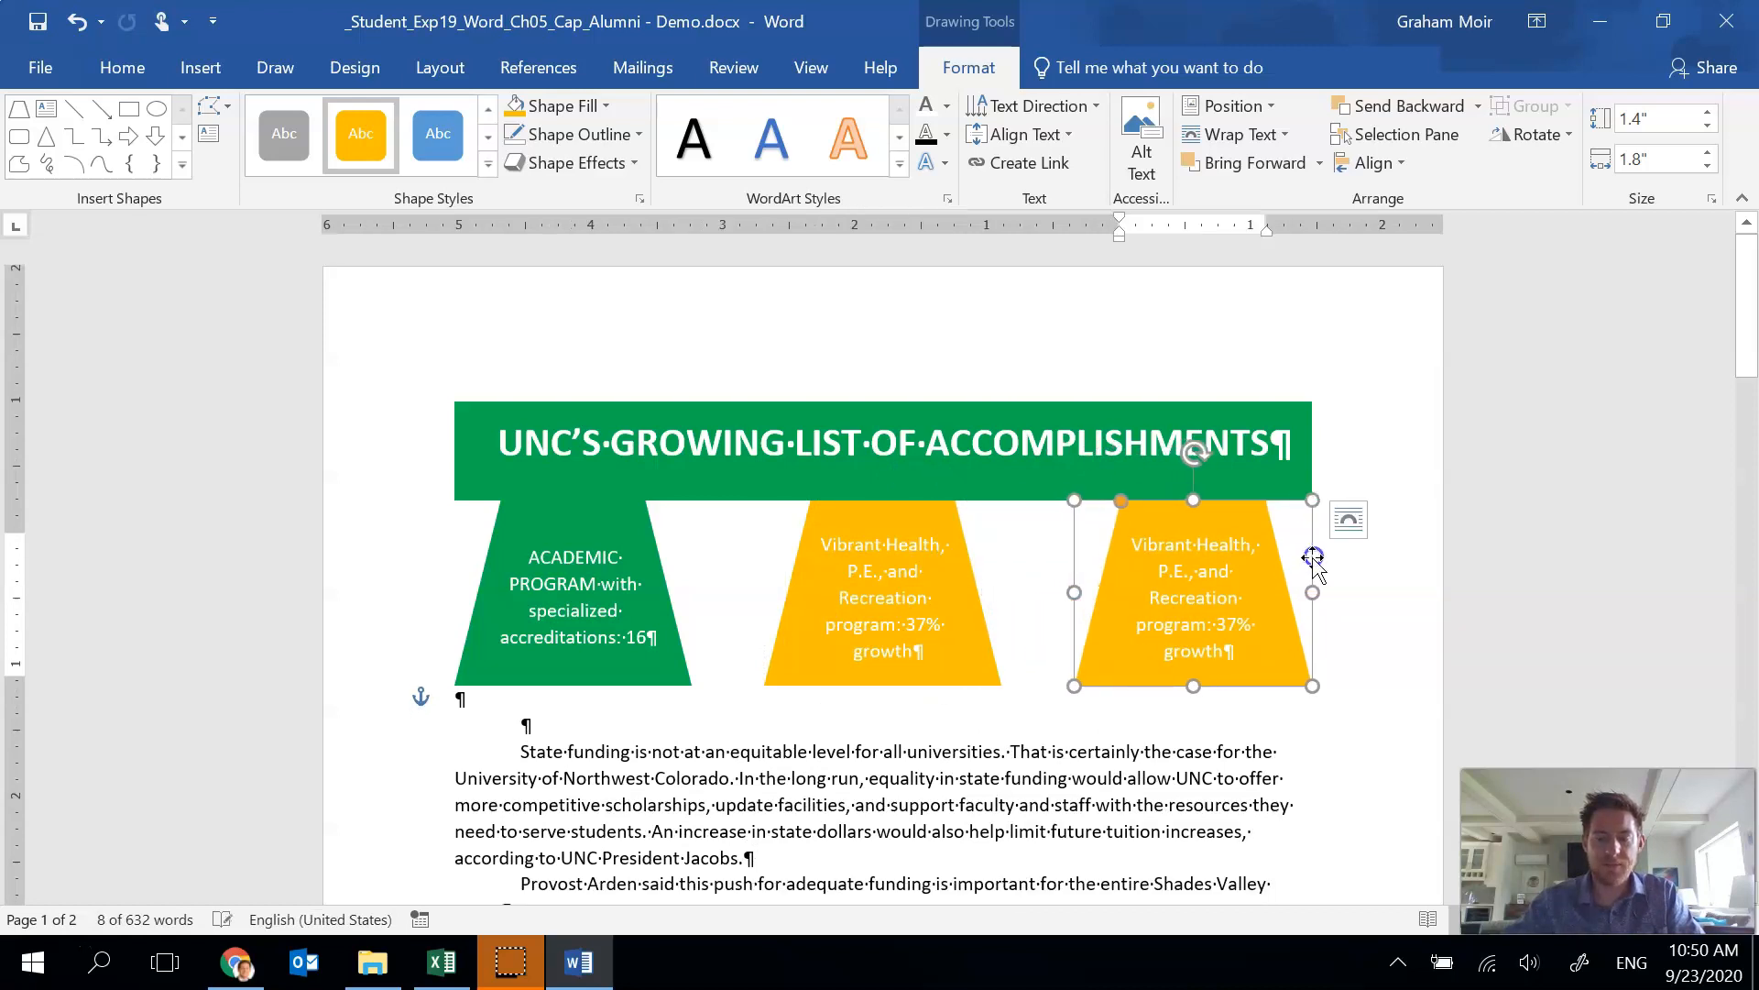
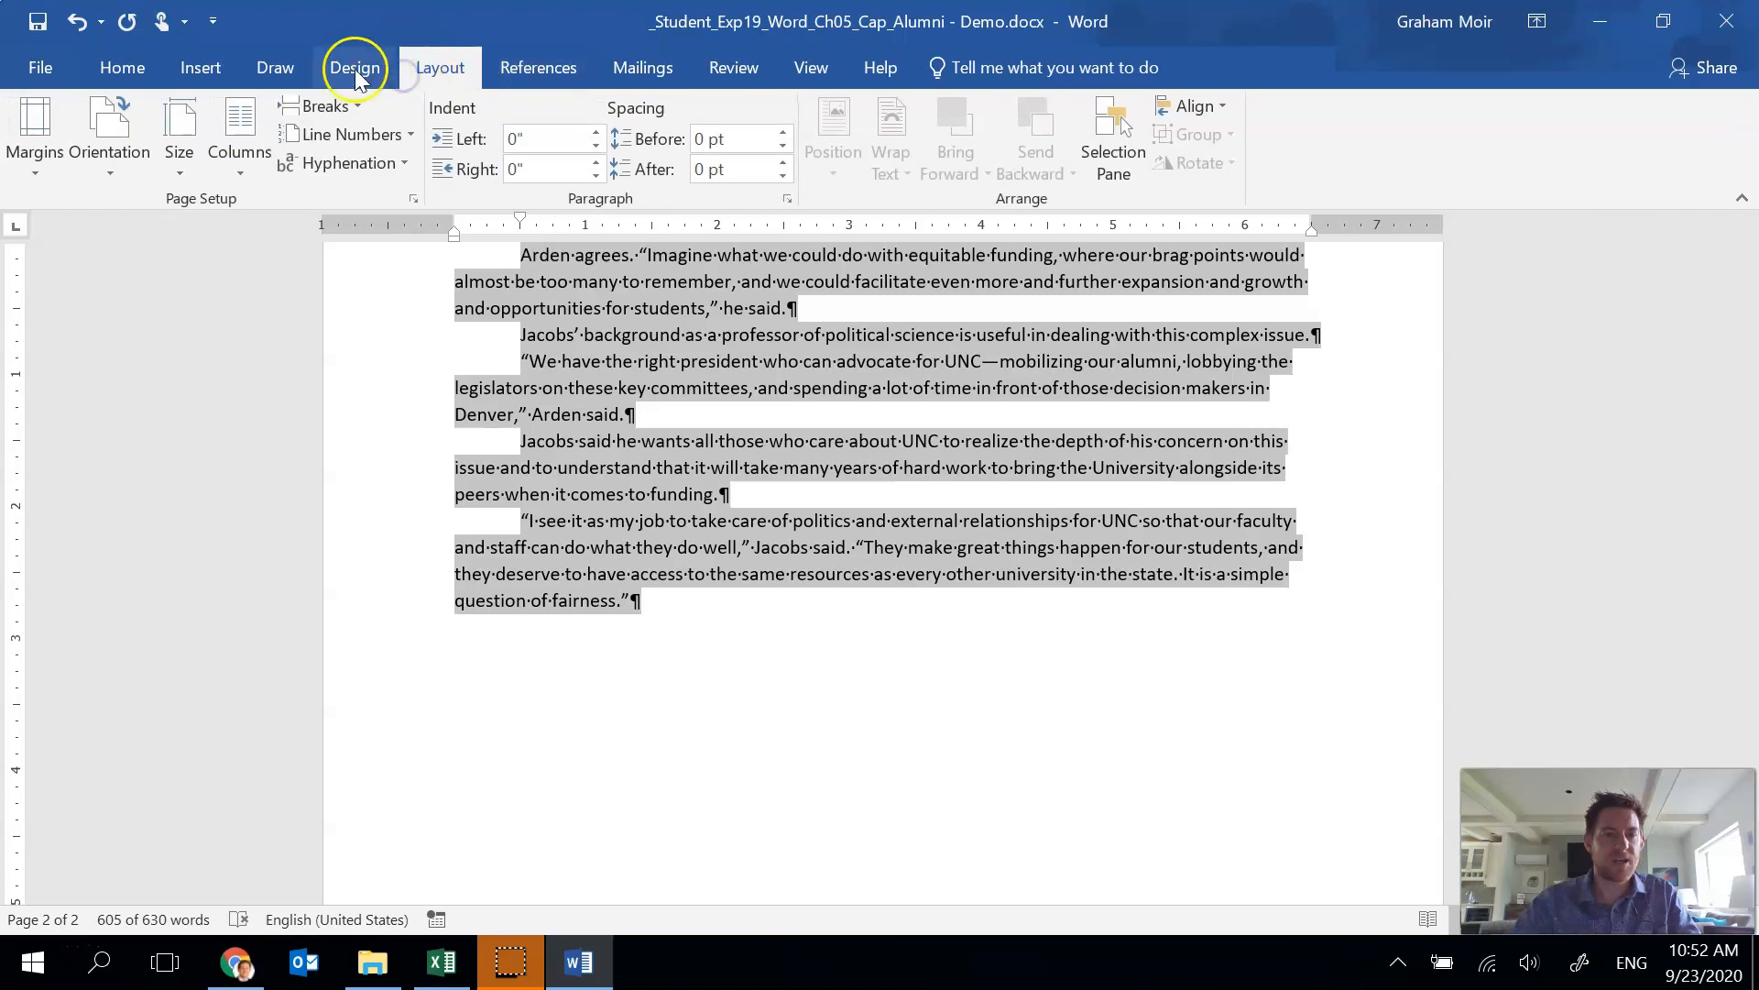
Format the selected article text into three columns.
click(235, 156)
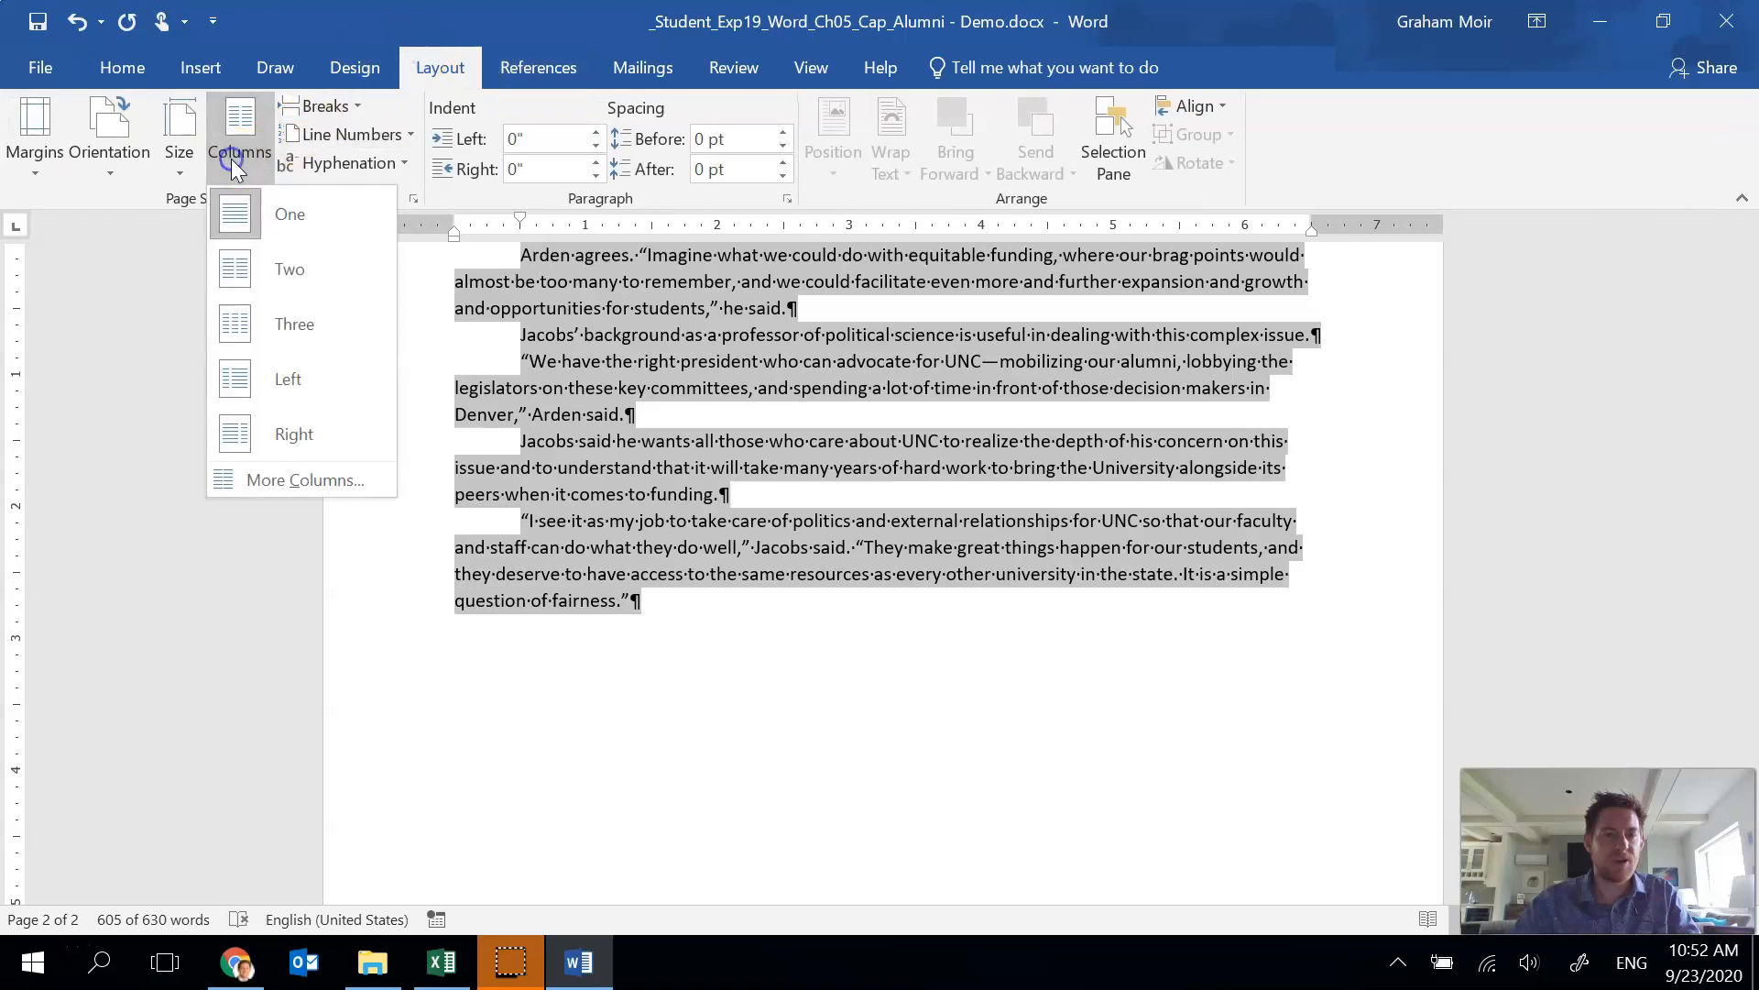
click(289, 326)
scroll(731, 587, up, 10)
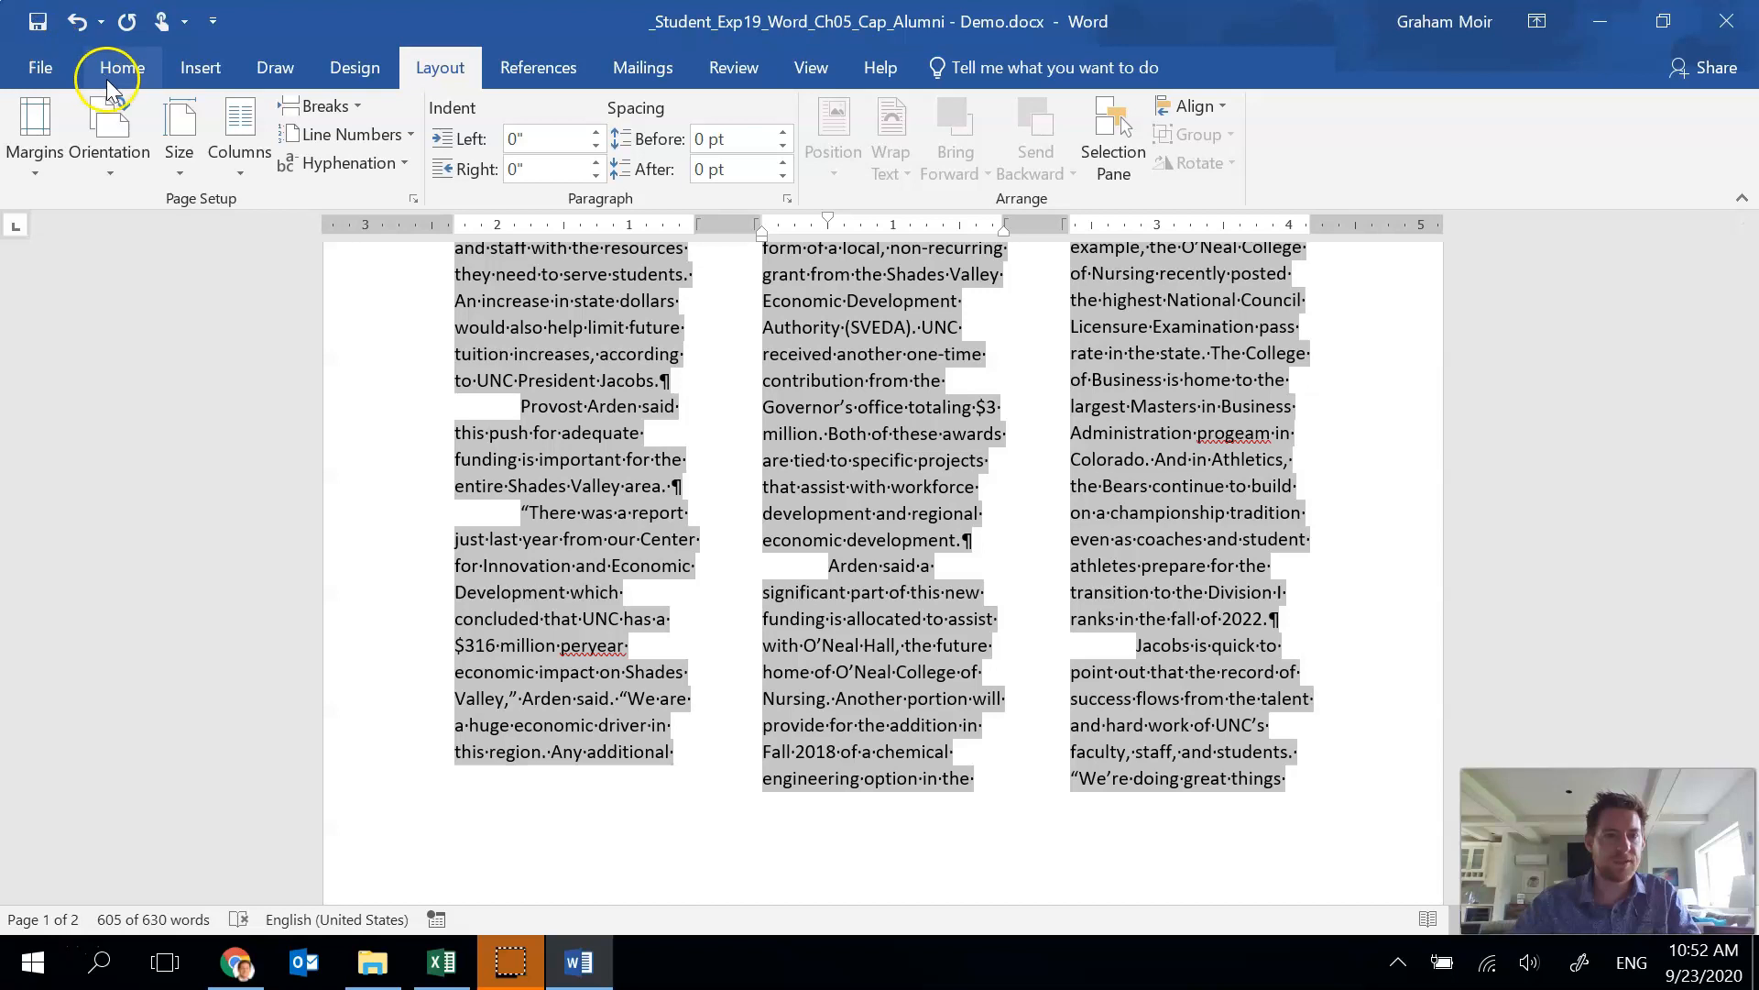
Change the selected text's font to Times New Roman.
click(108, 73)
click(275, 119)
text(Tim)
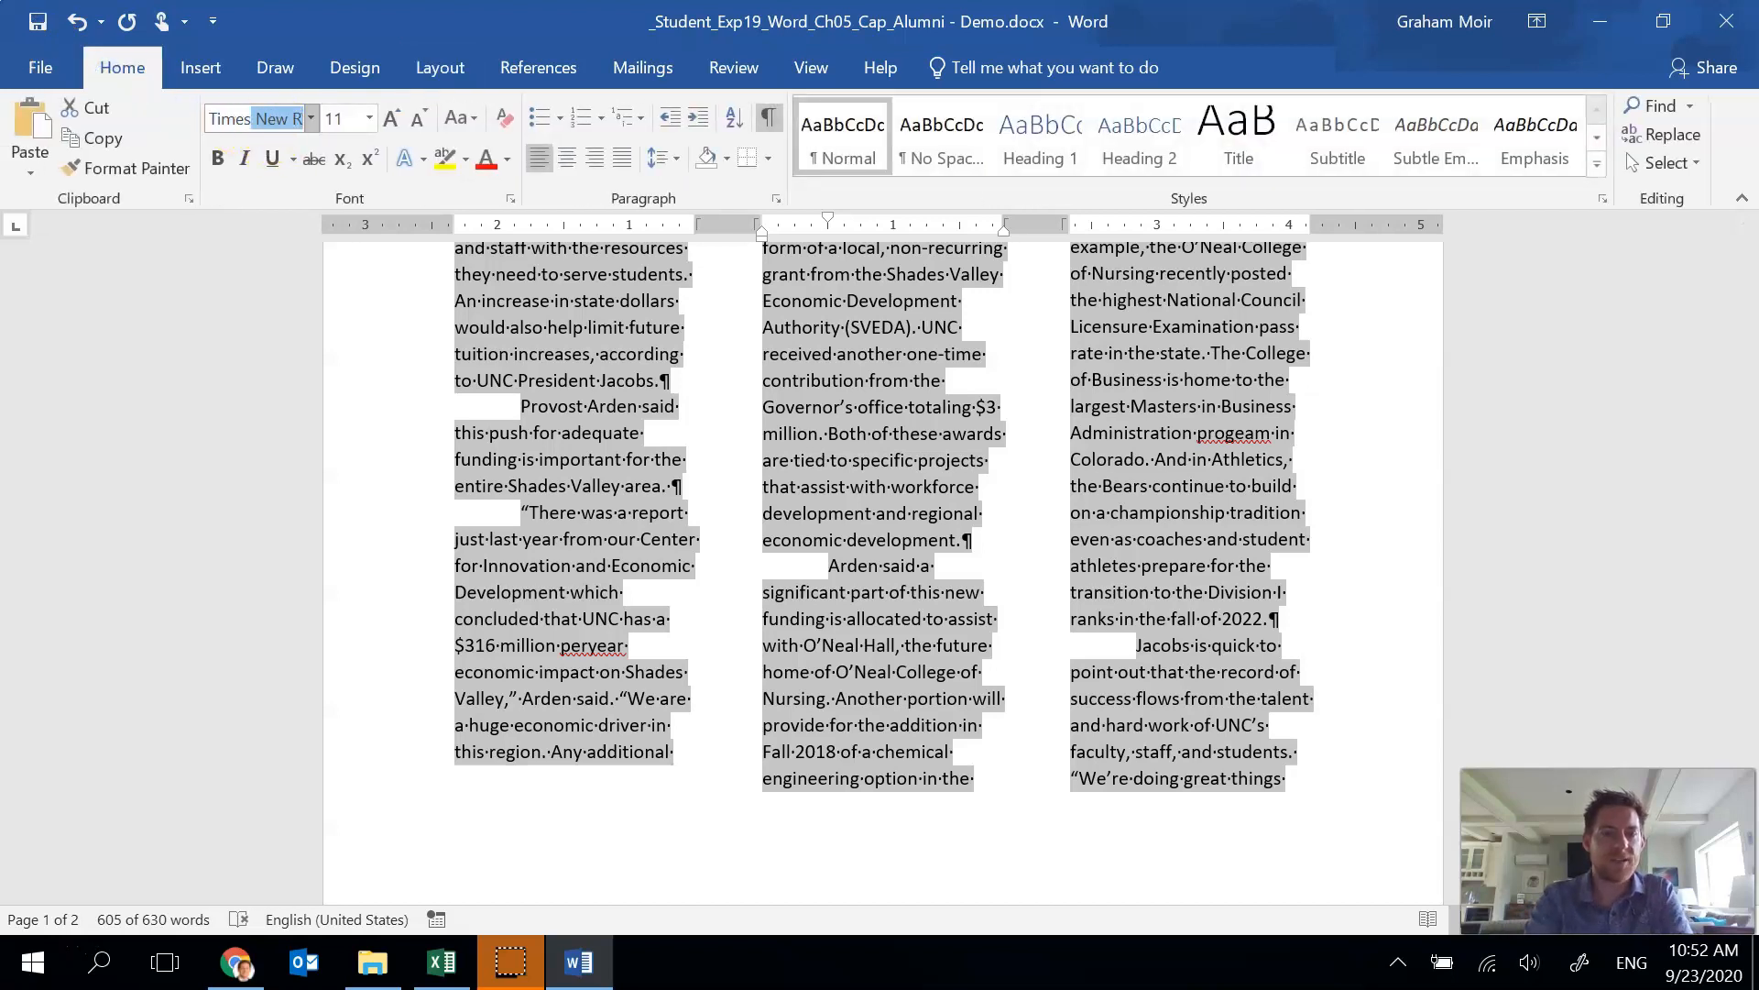
text(es)
key(Tab)
key(Return)
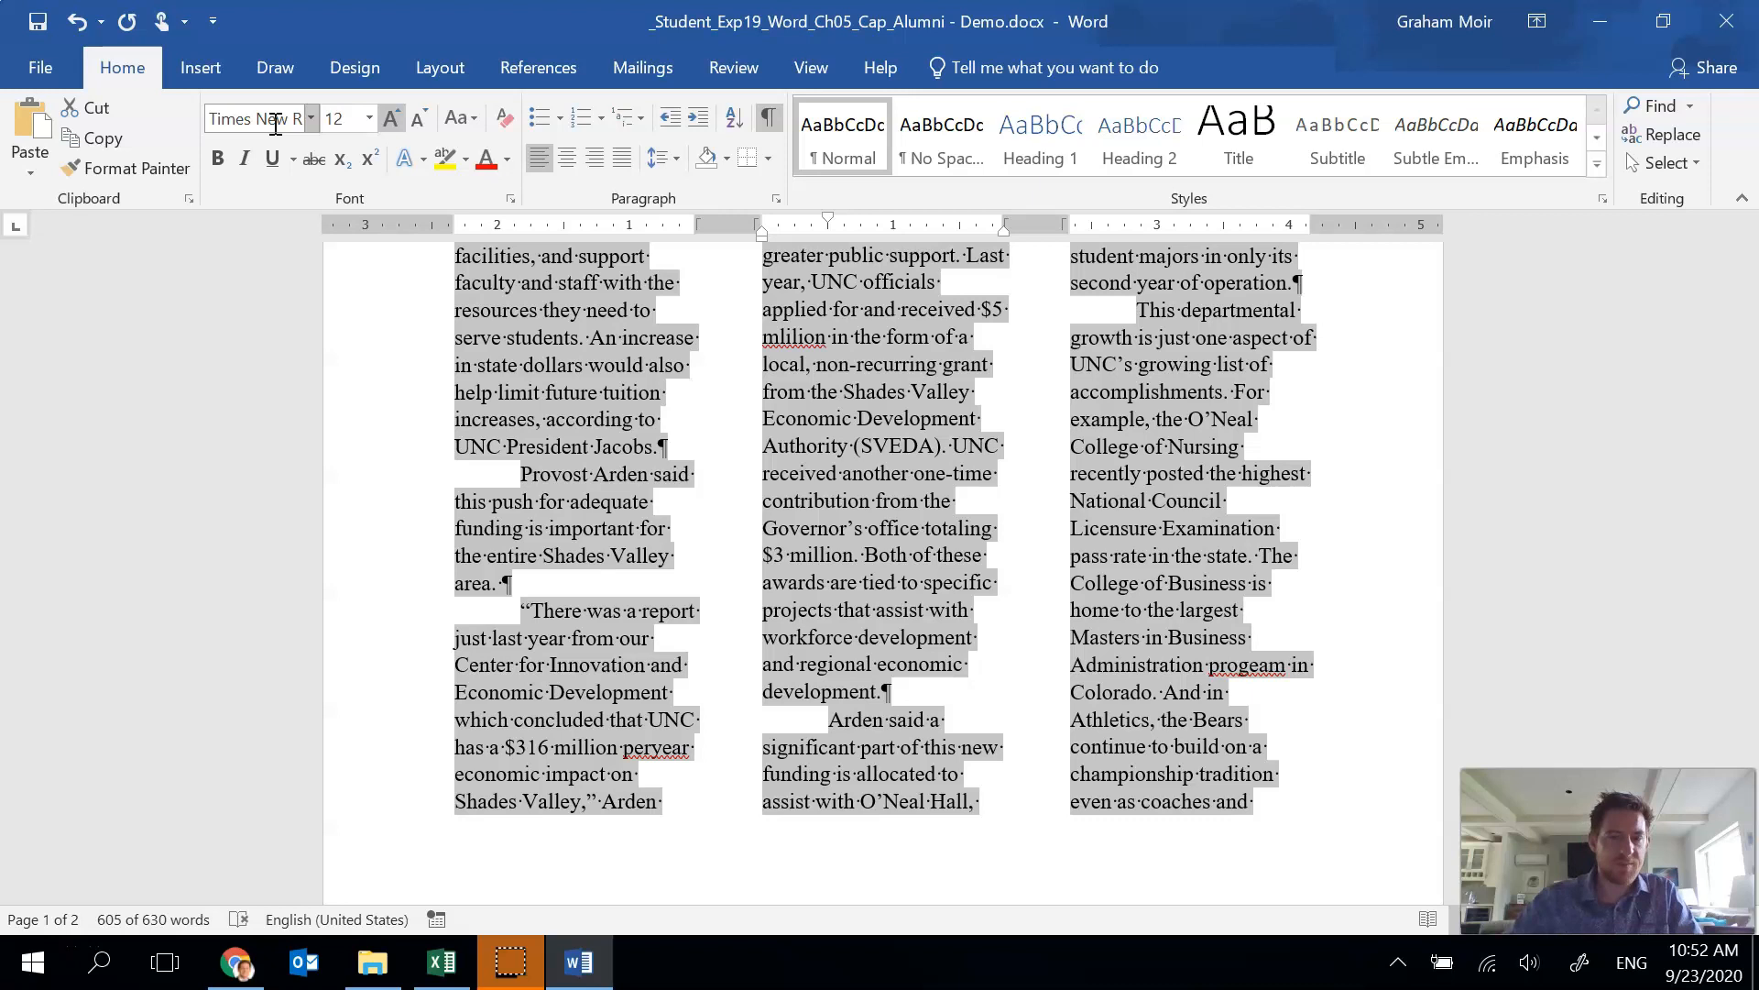
Apply Narrow margins to the document.
click(439, 68)
click(30, 161)
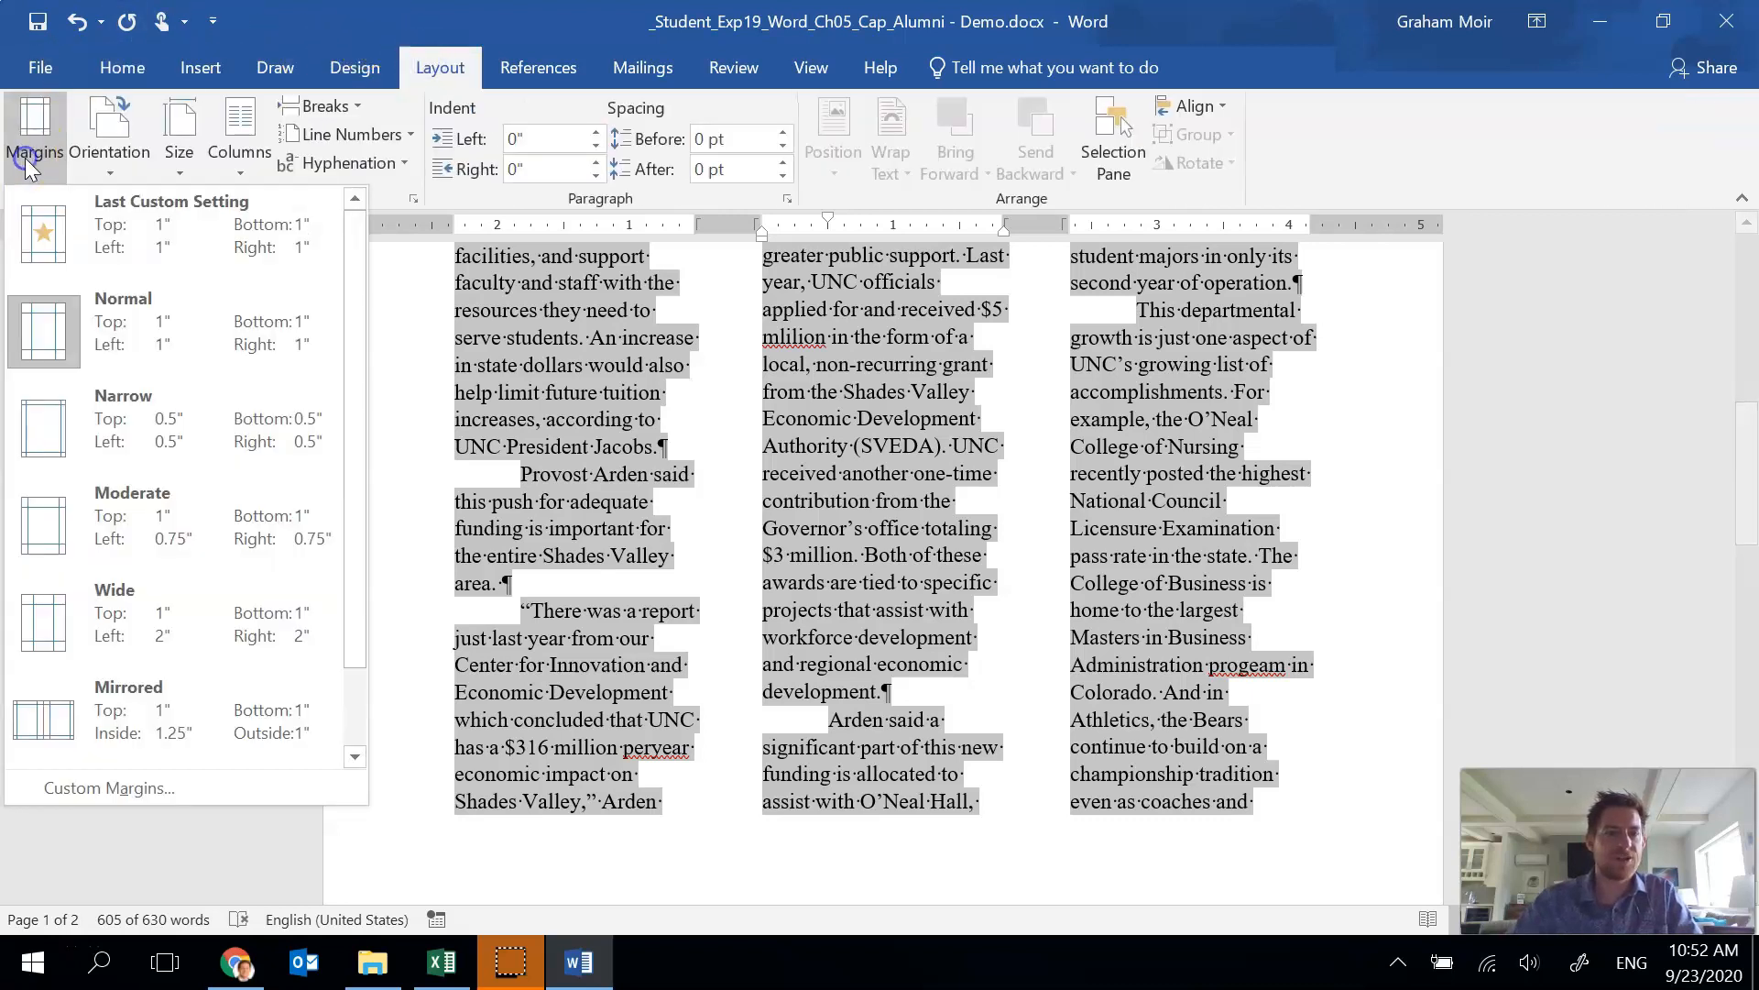
click(133, 415)
click(614, 447)
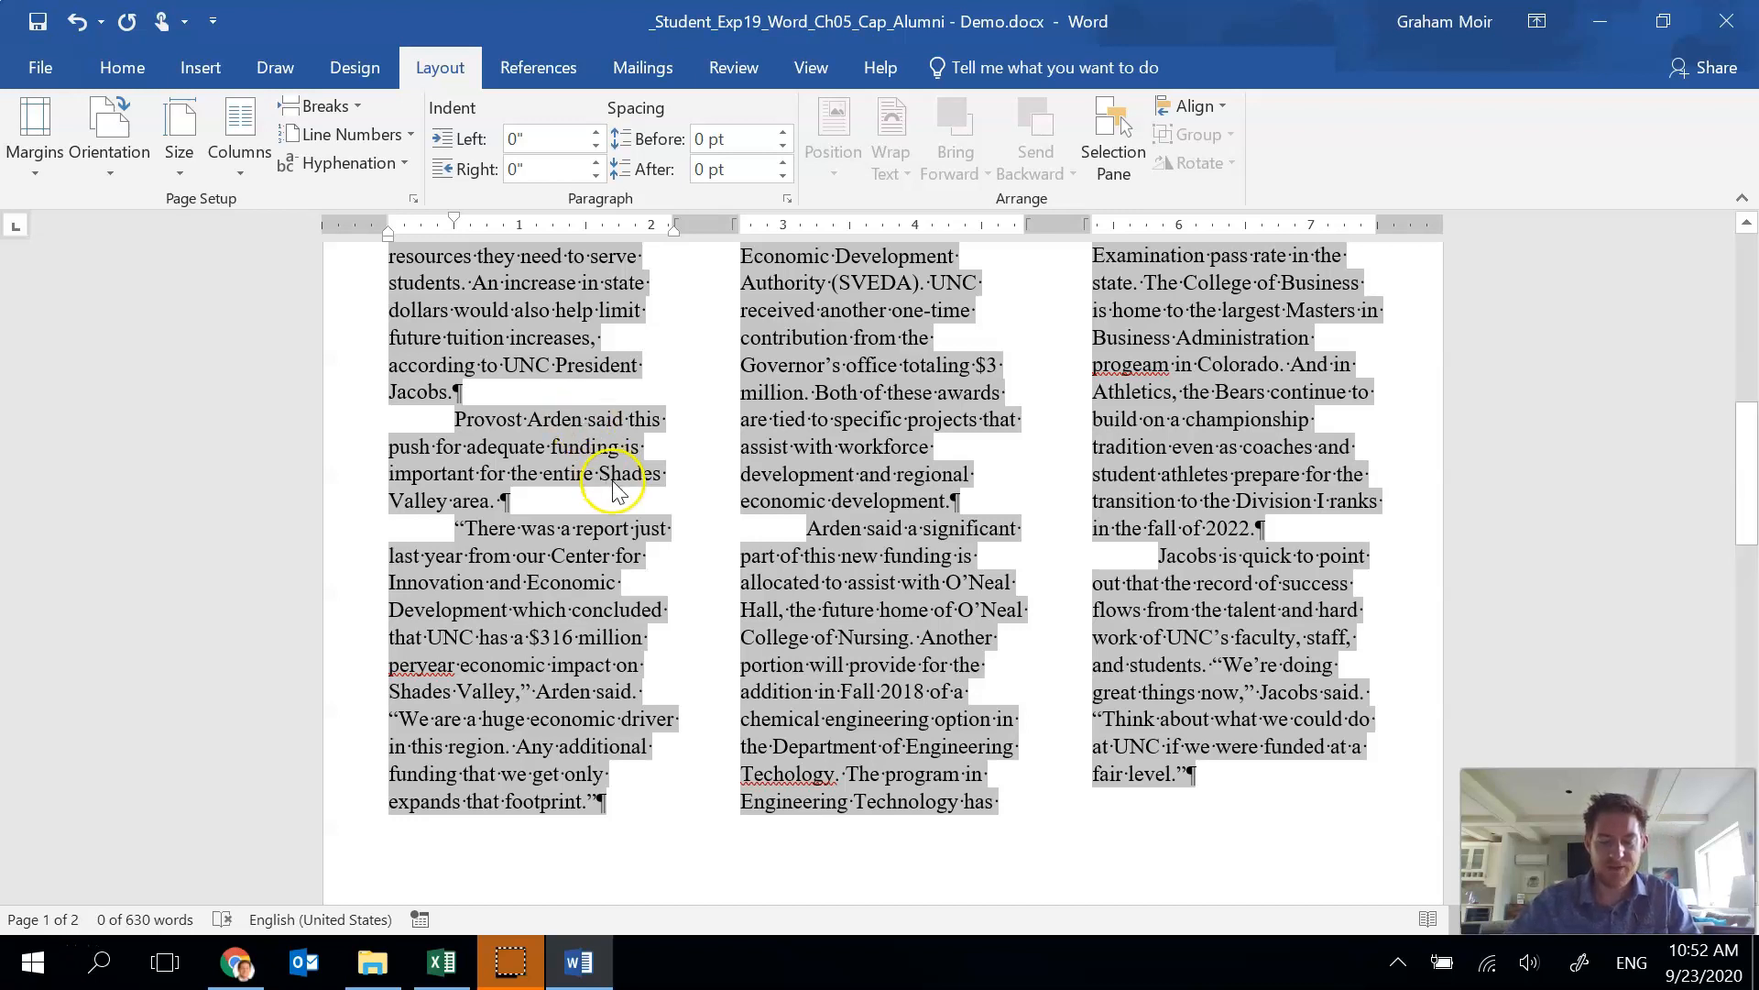
Run a spelling check, correcting the errors to per year, Technology and program, and check the rest of the document.
click(728, 67)
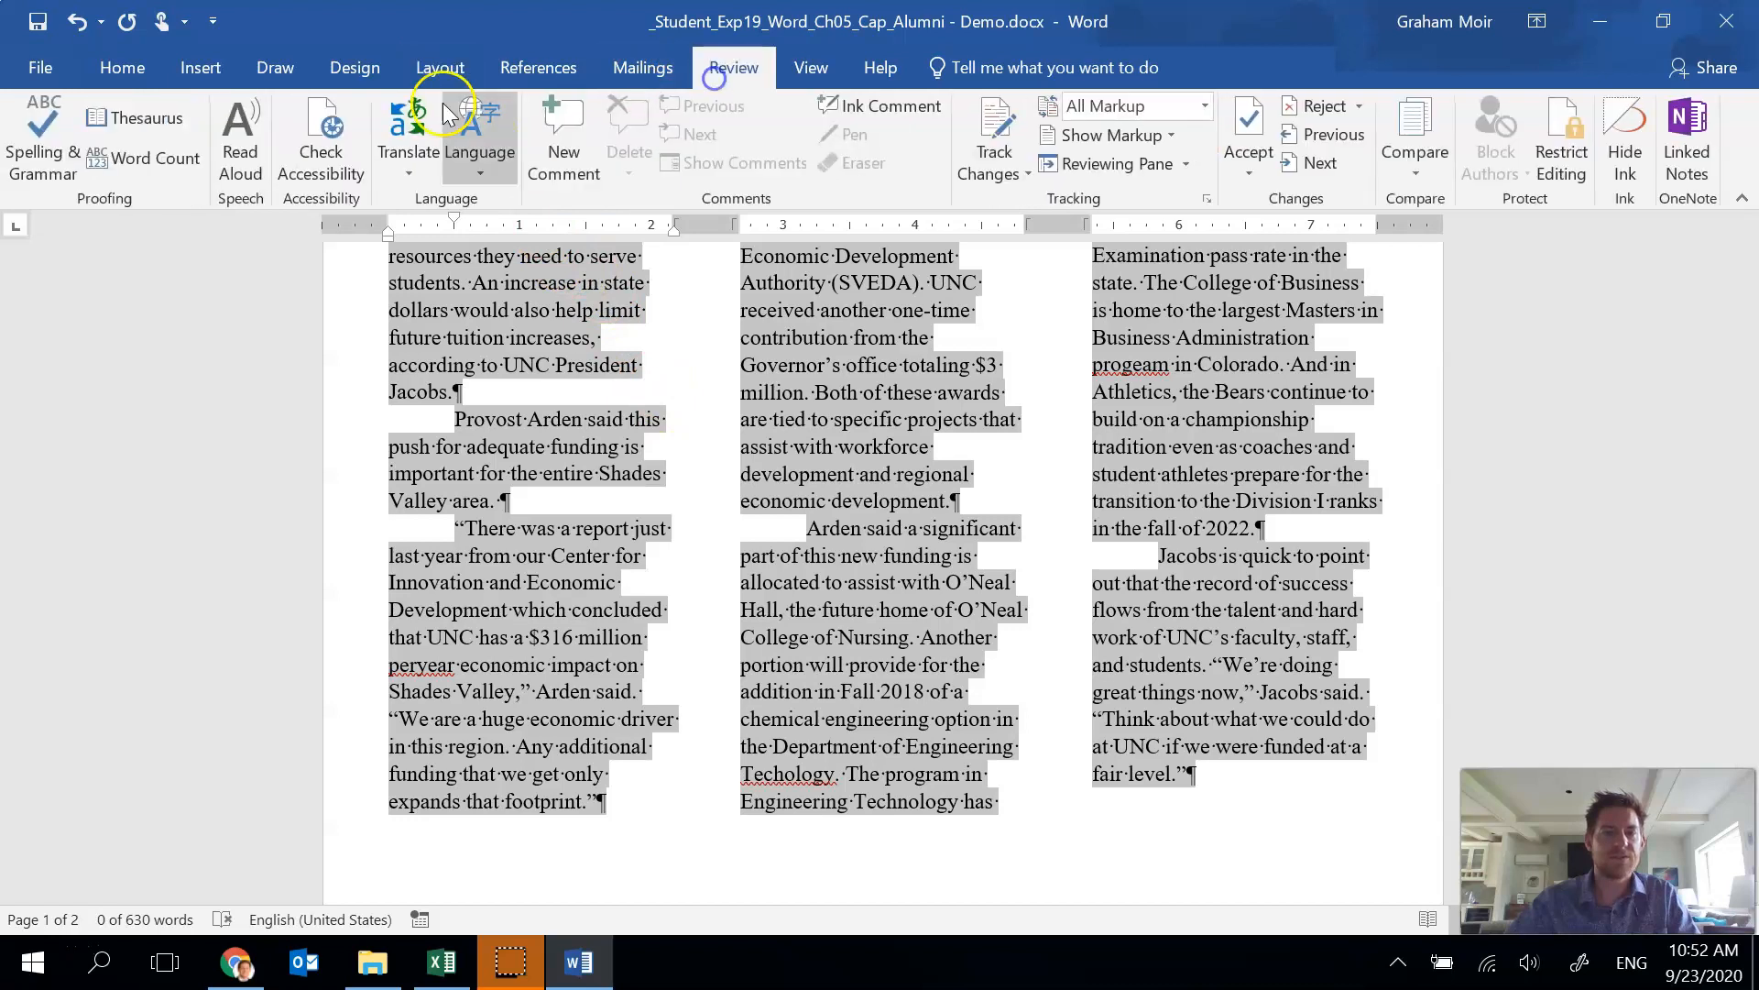
click(39, 139)
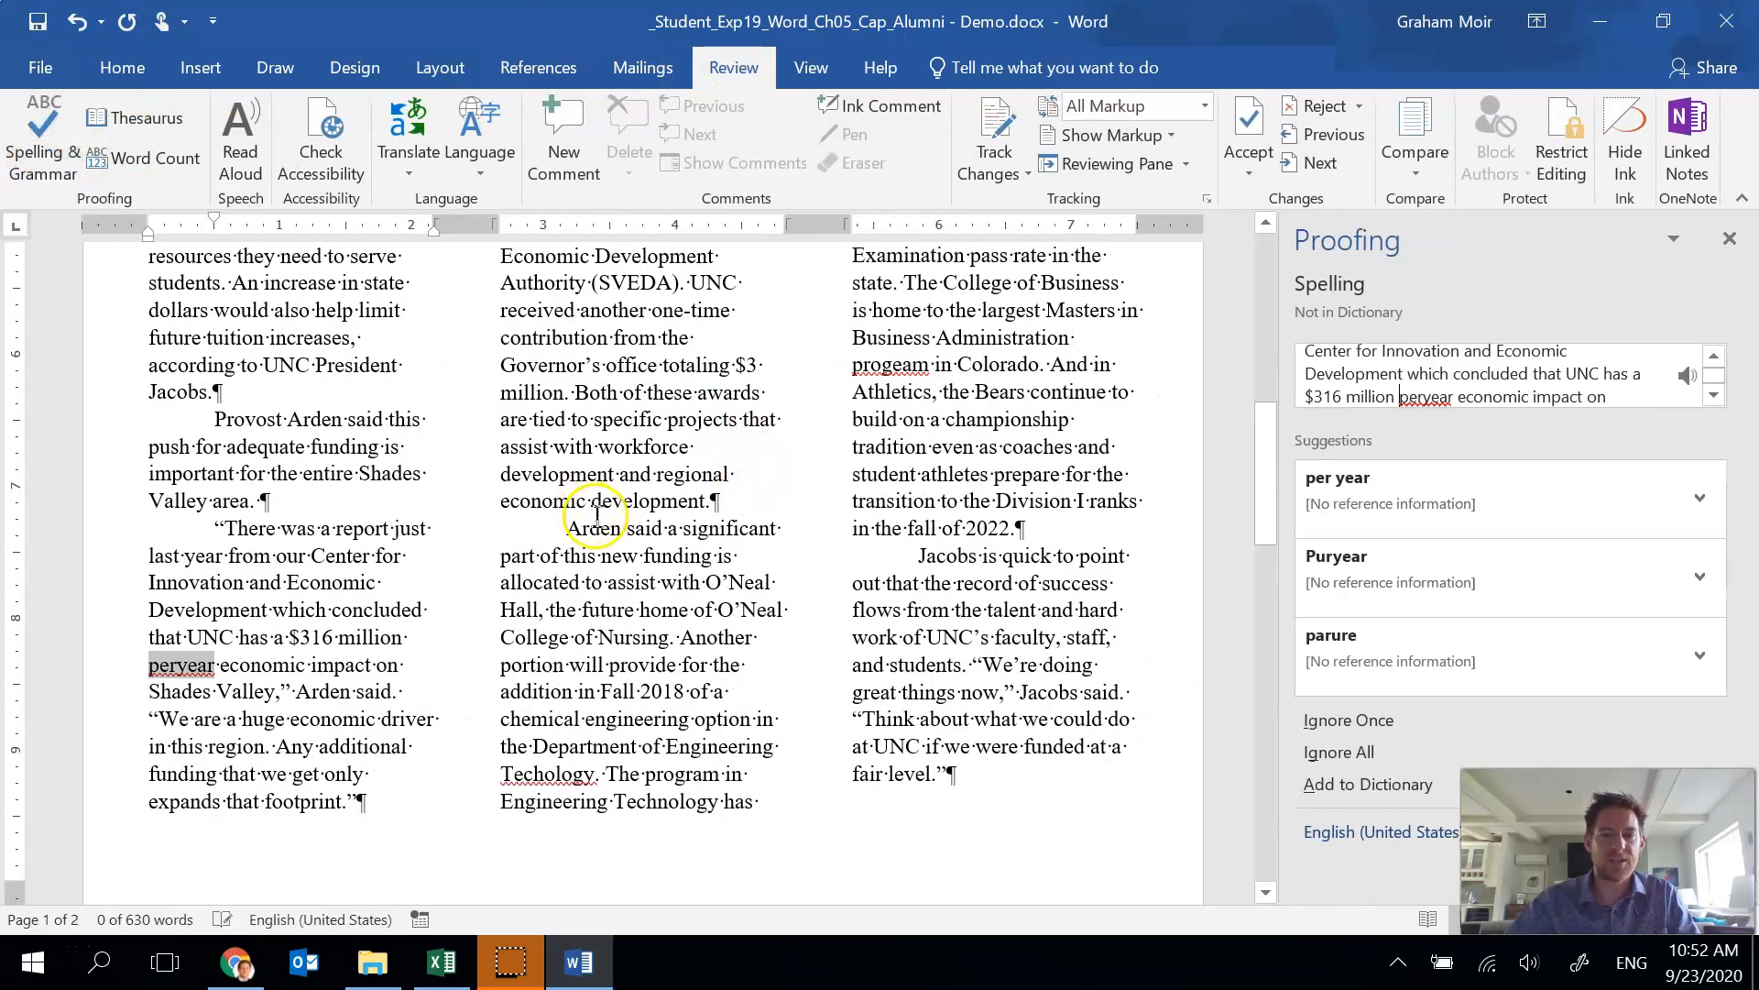
click(1408, 499)
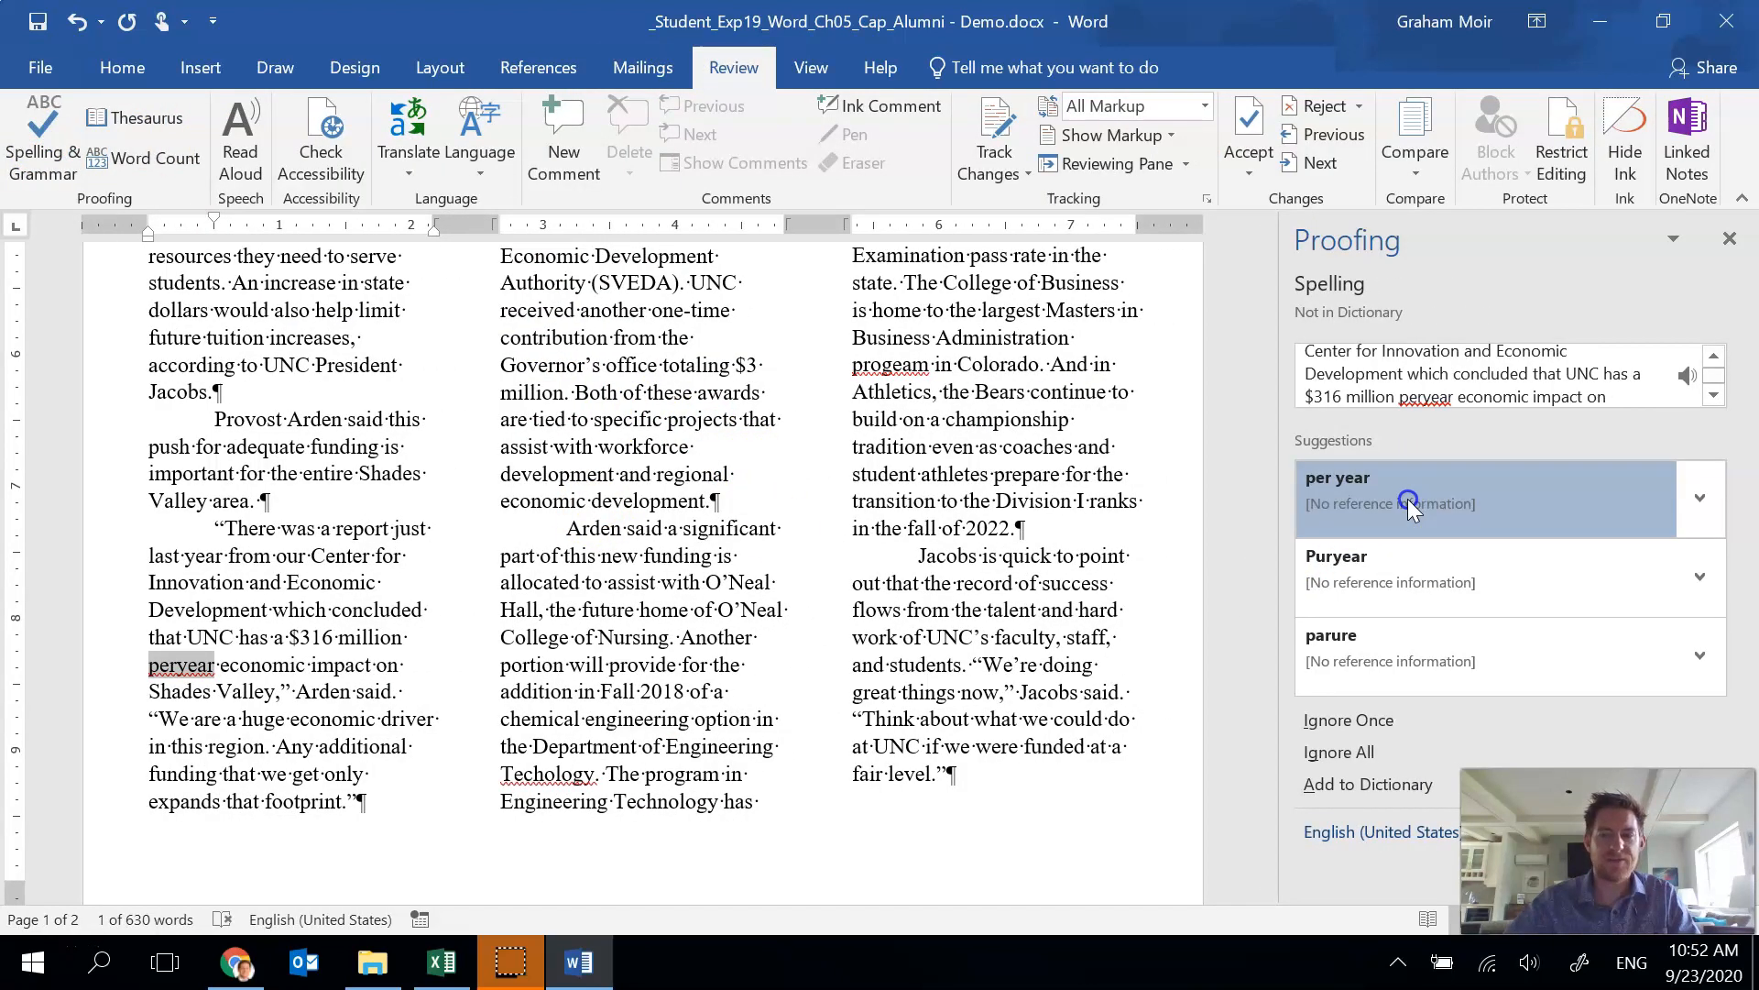
click(1414, 495)
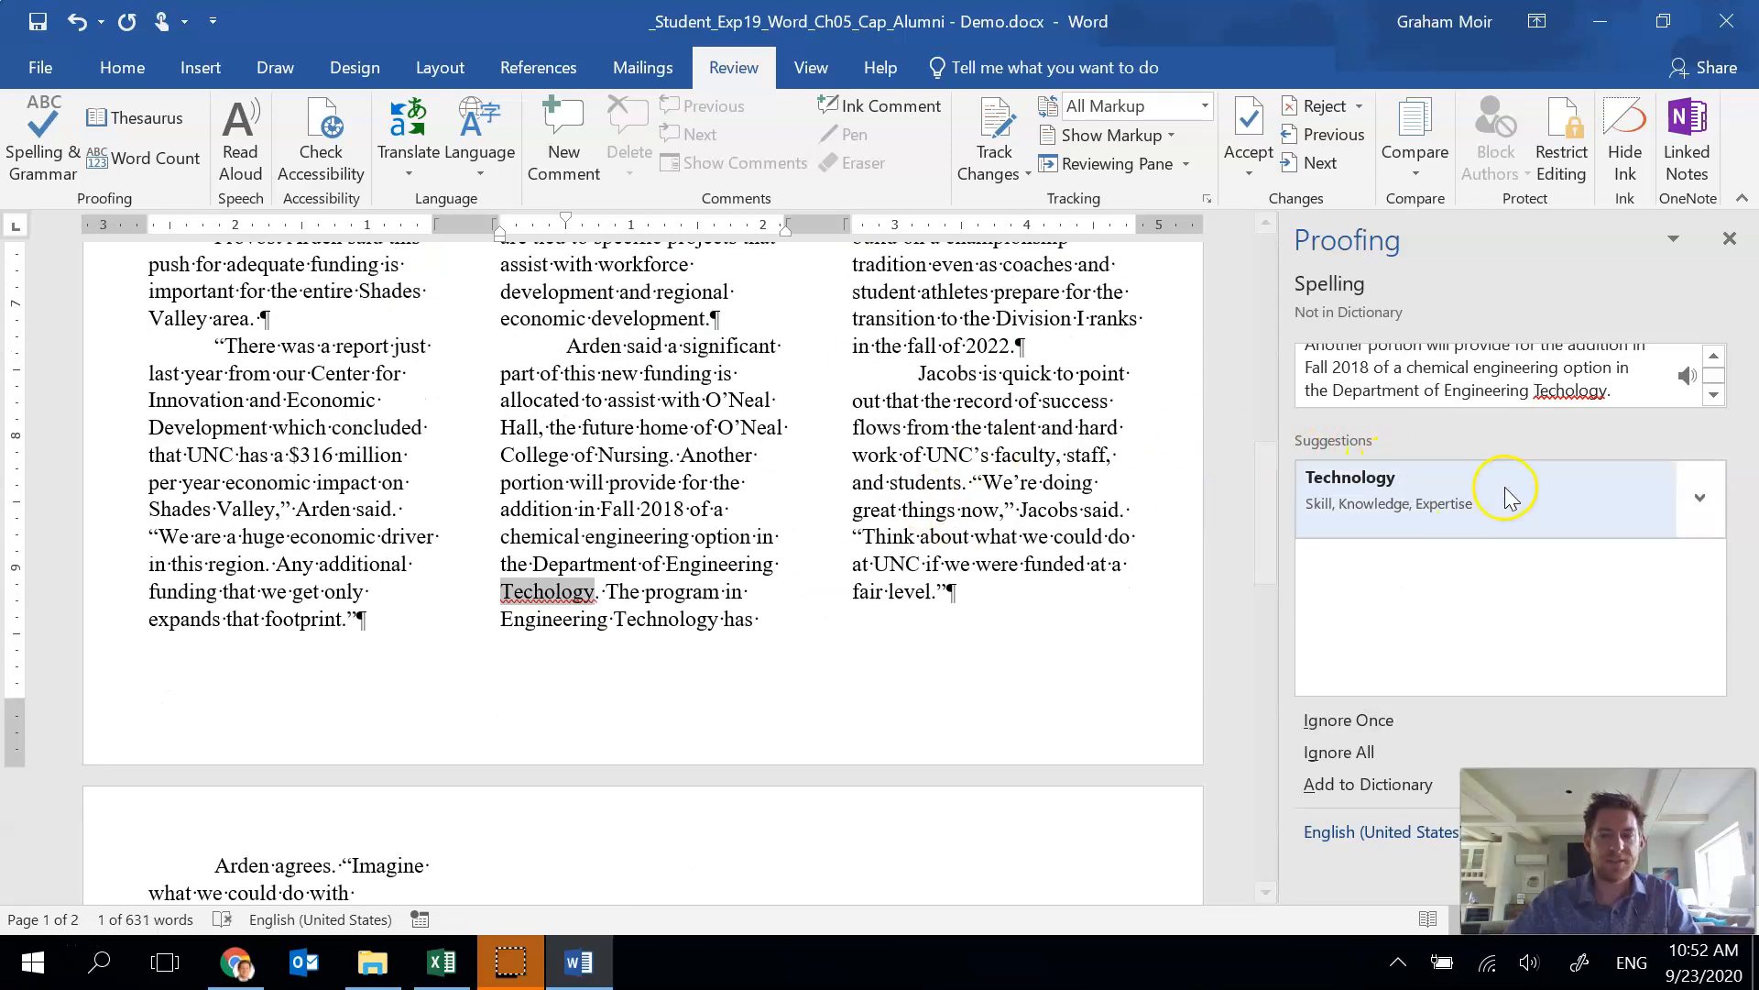
click(1505, 487)
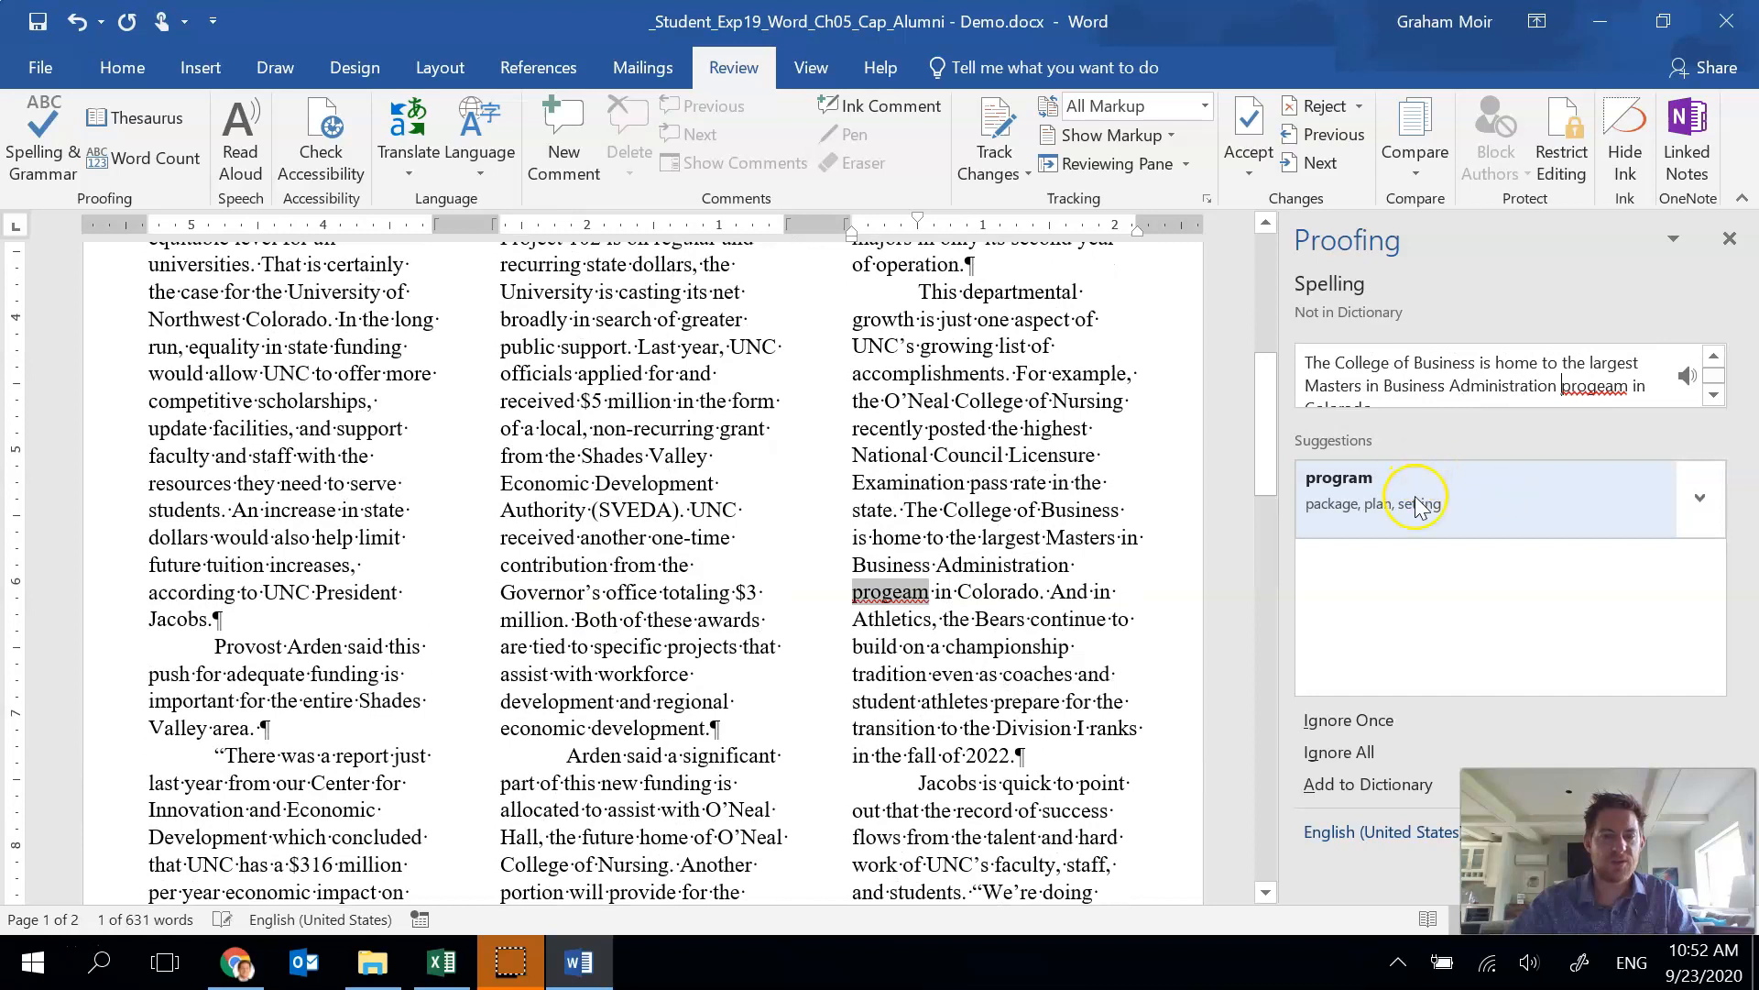
click(1493, 509)
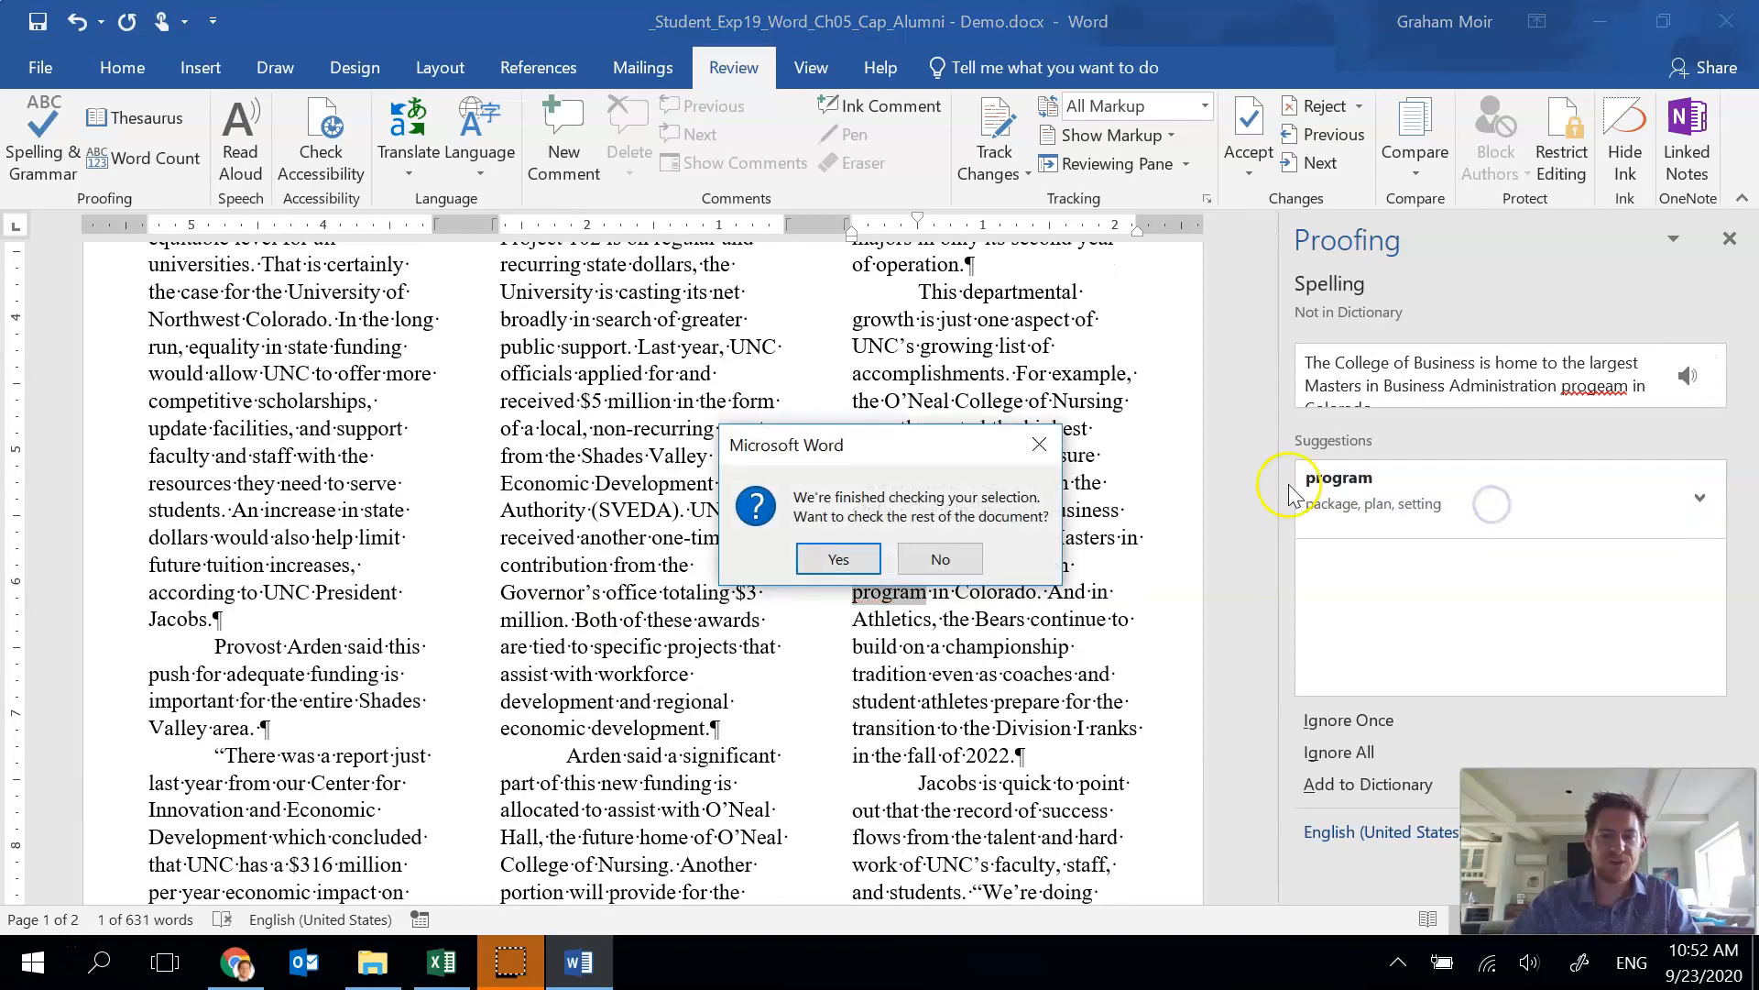
click(841, 559)
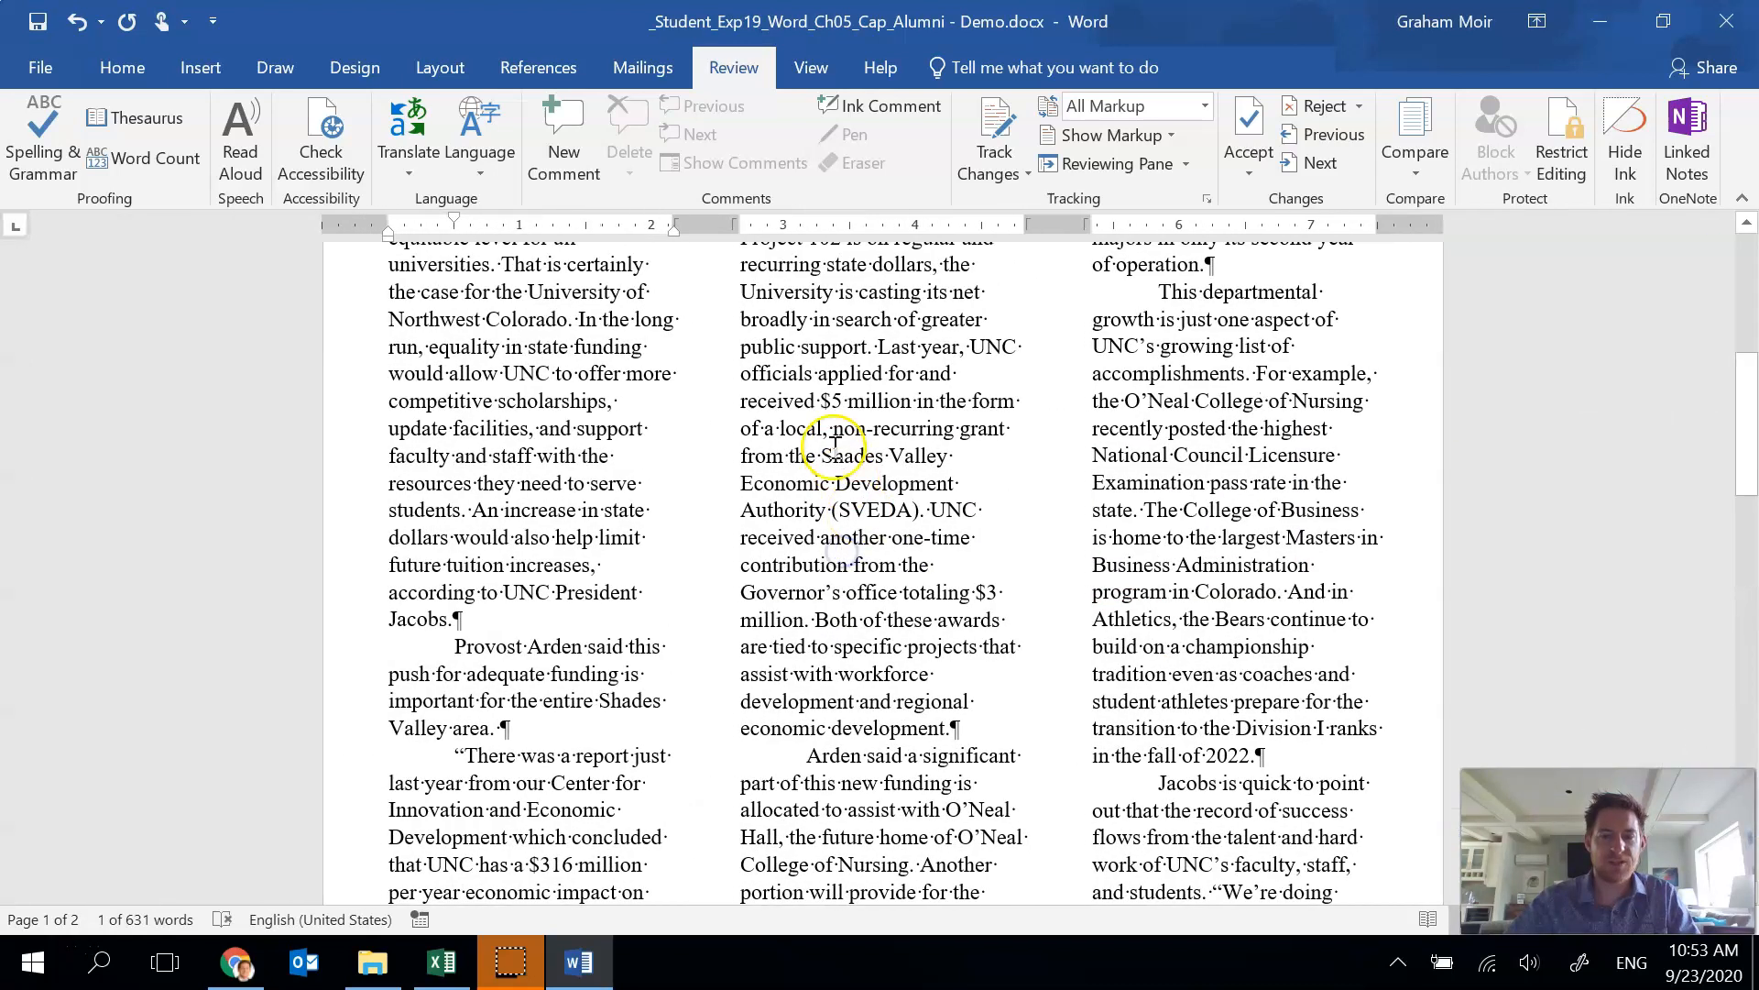
click(890, 558)
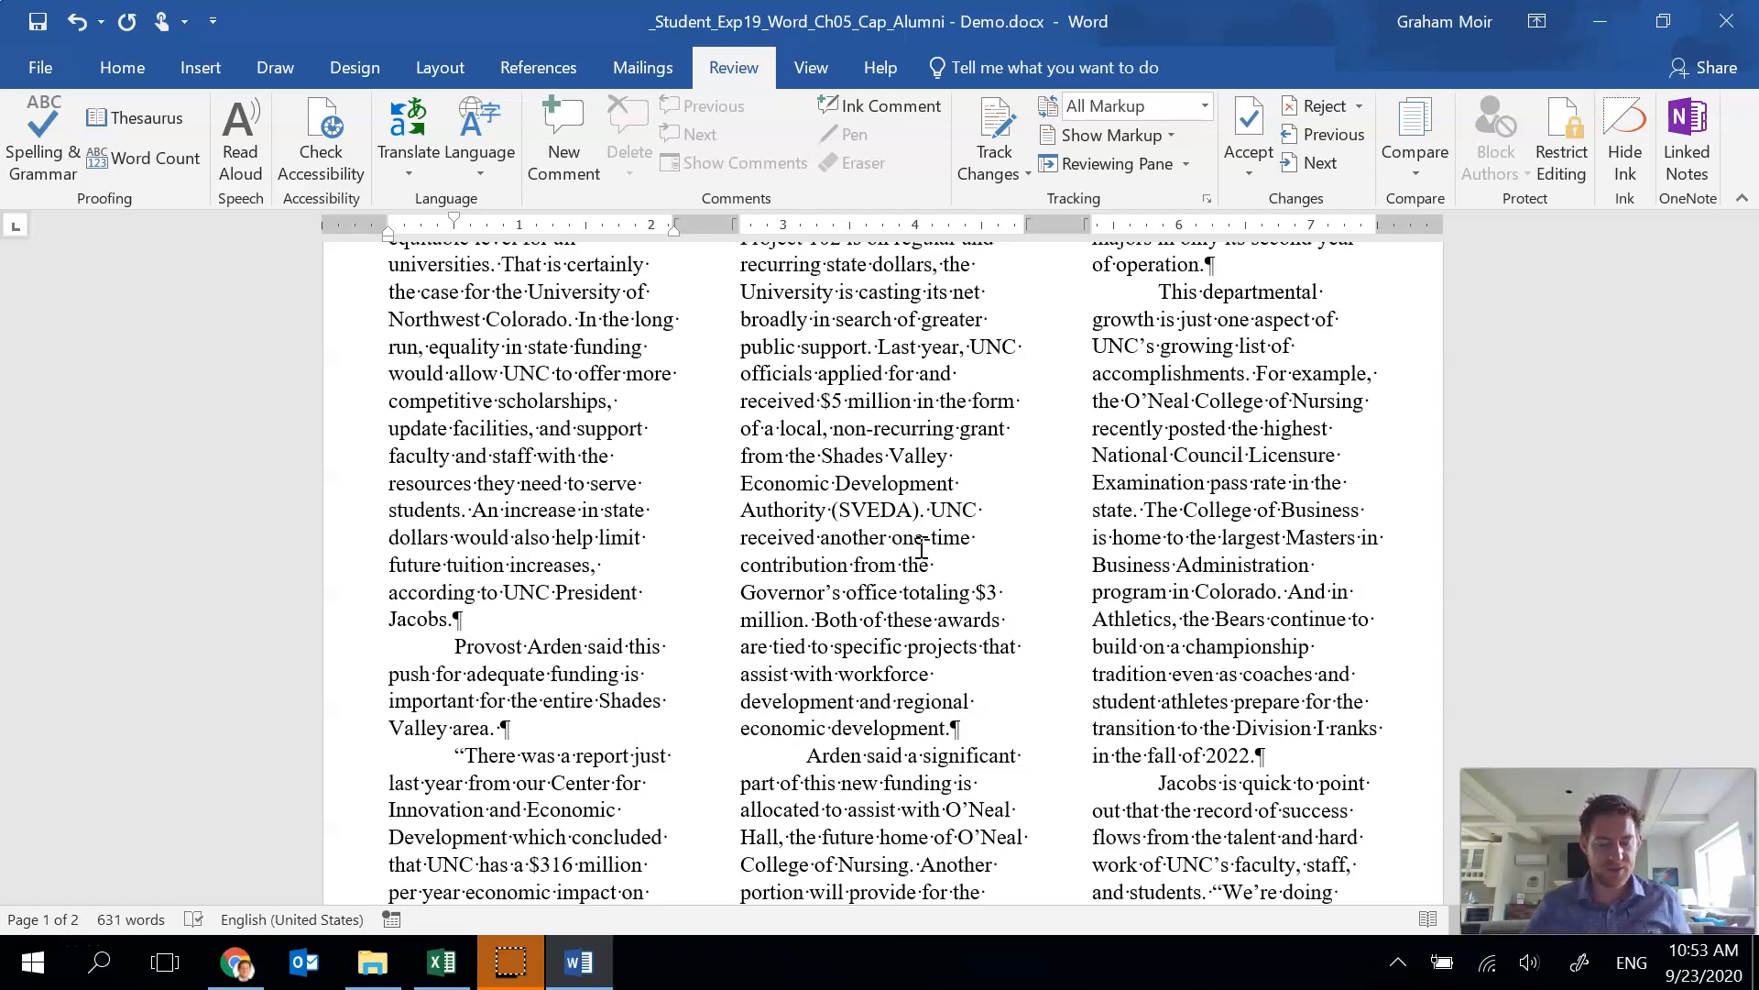
Select the heading text box and all three trapezoids, then group them into one object.
click(746, 372)
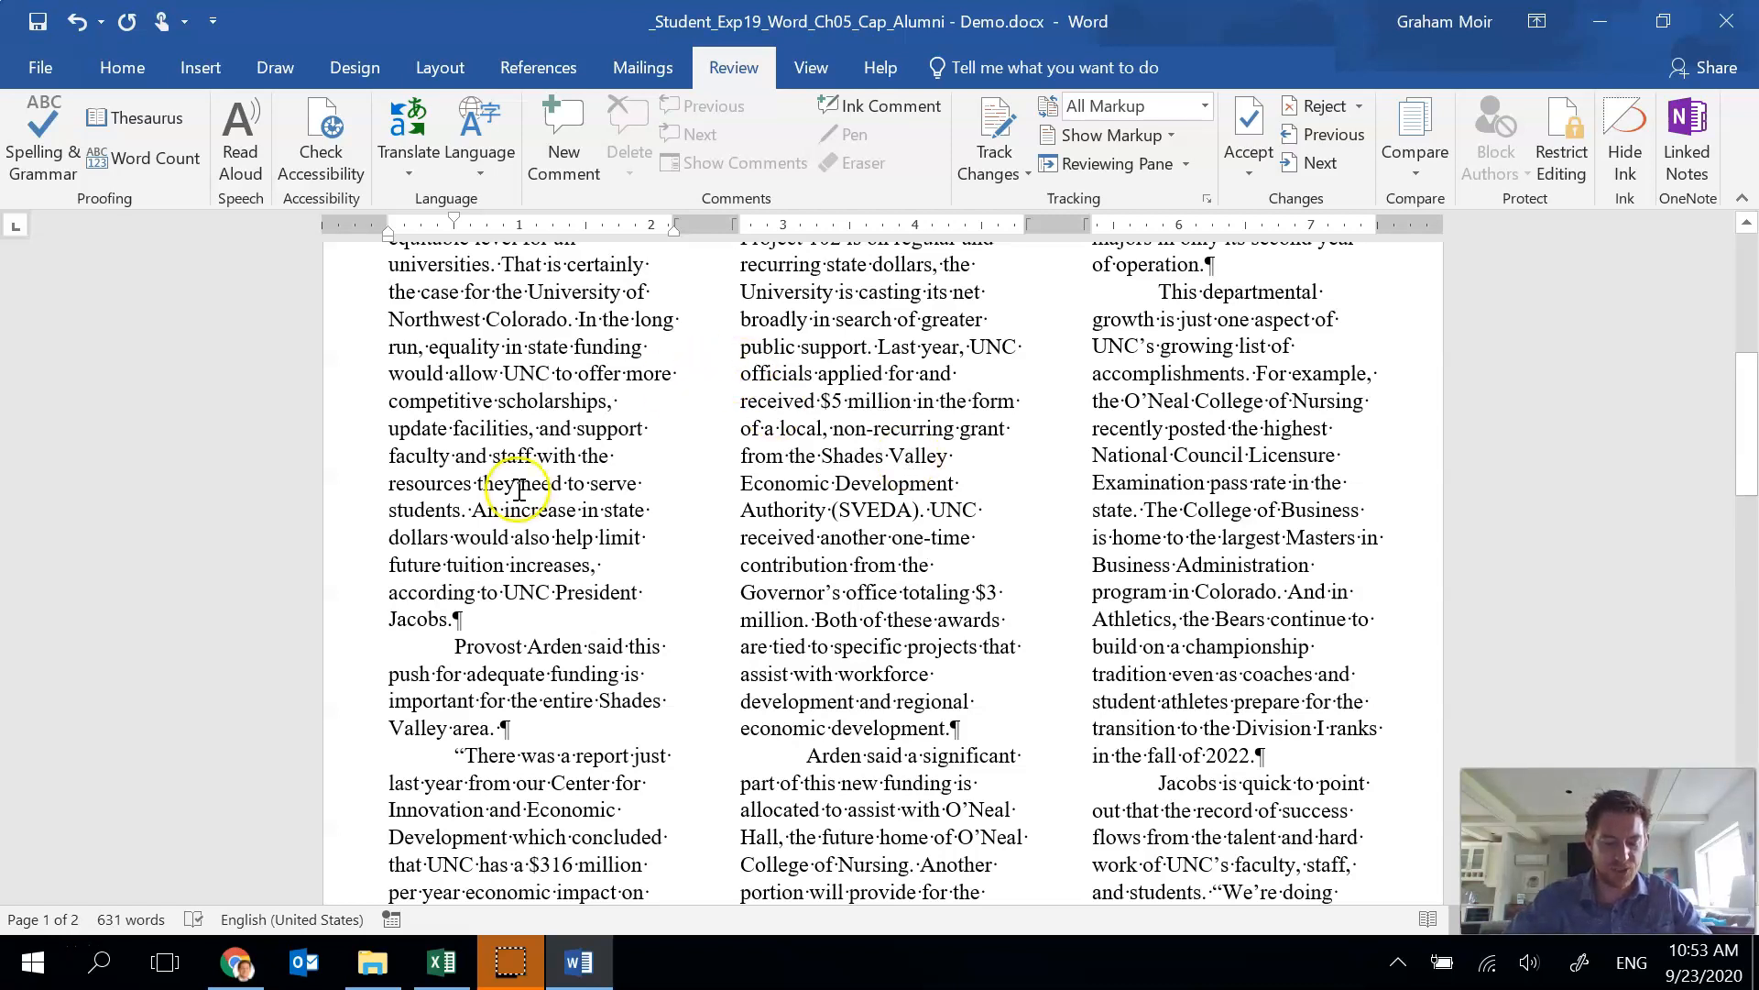
scroll(520, 499, up, 6)
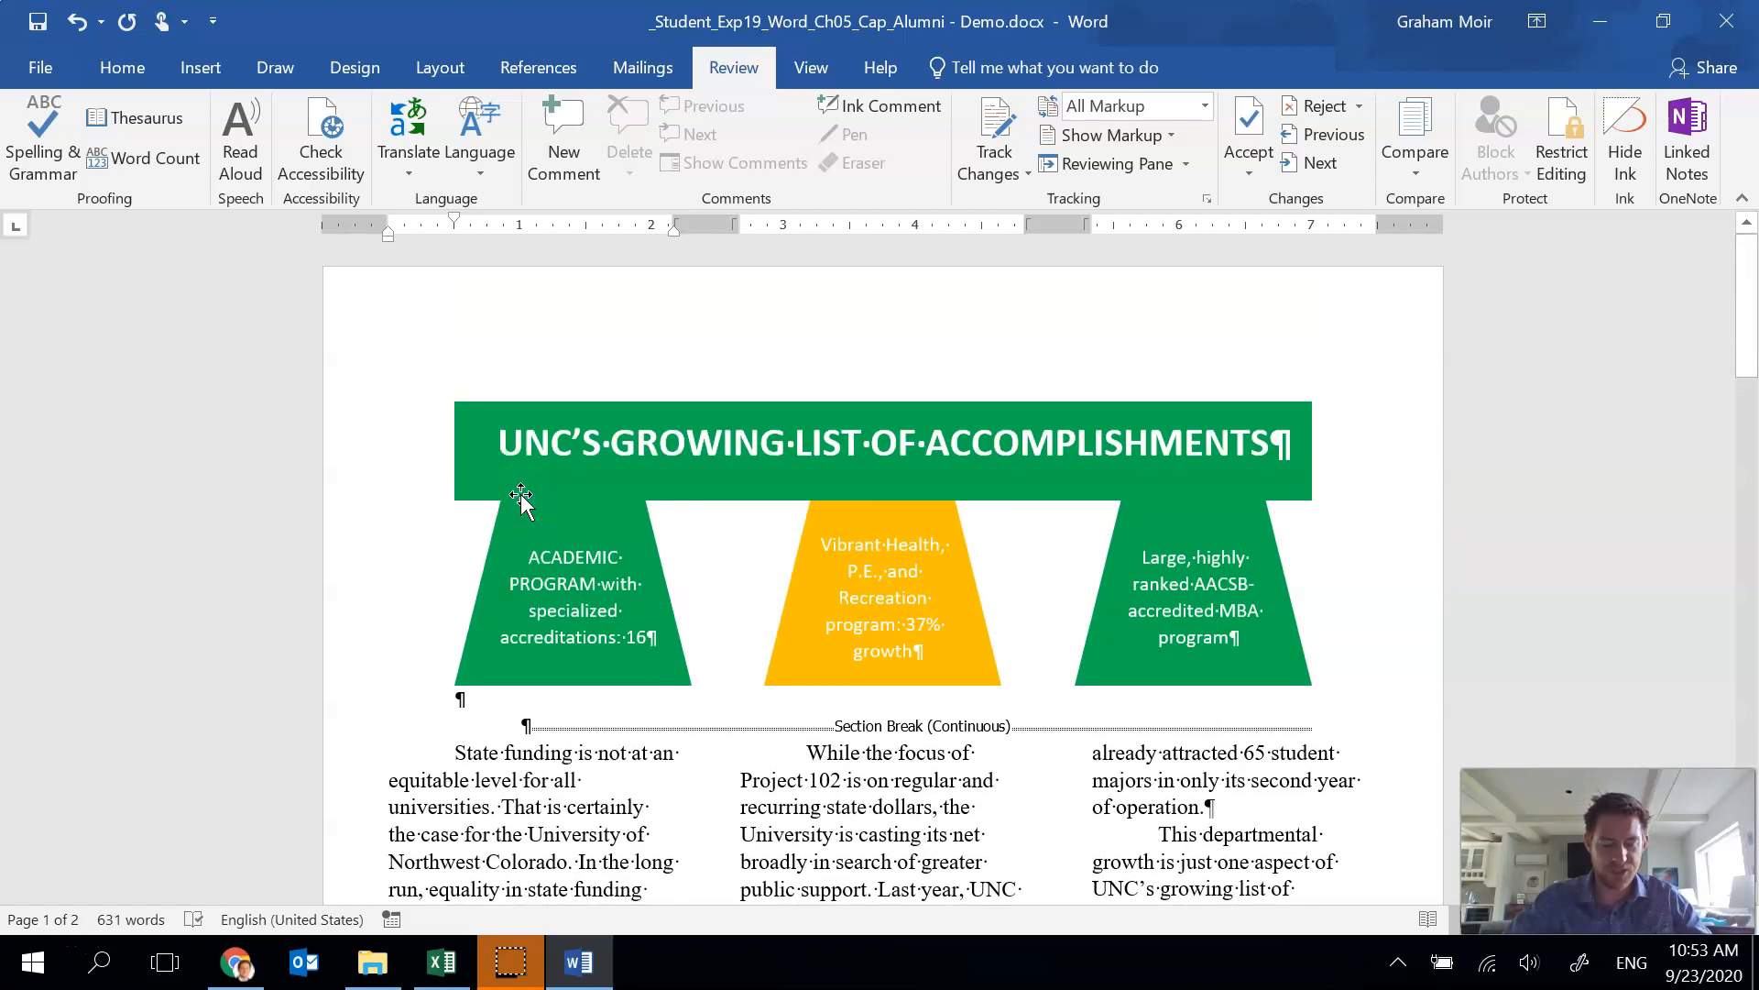
double_click(492, 545)
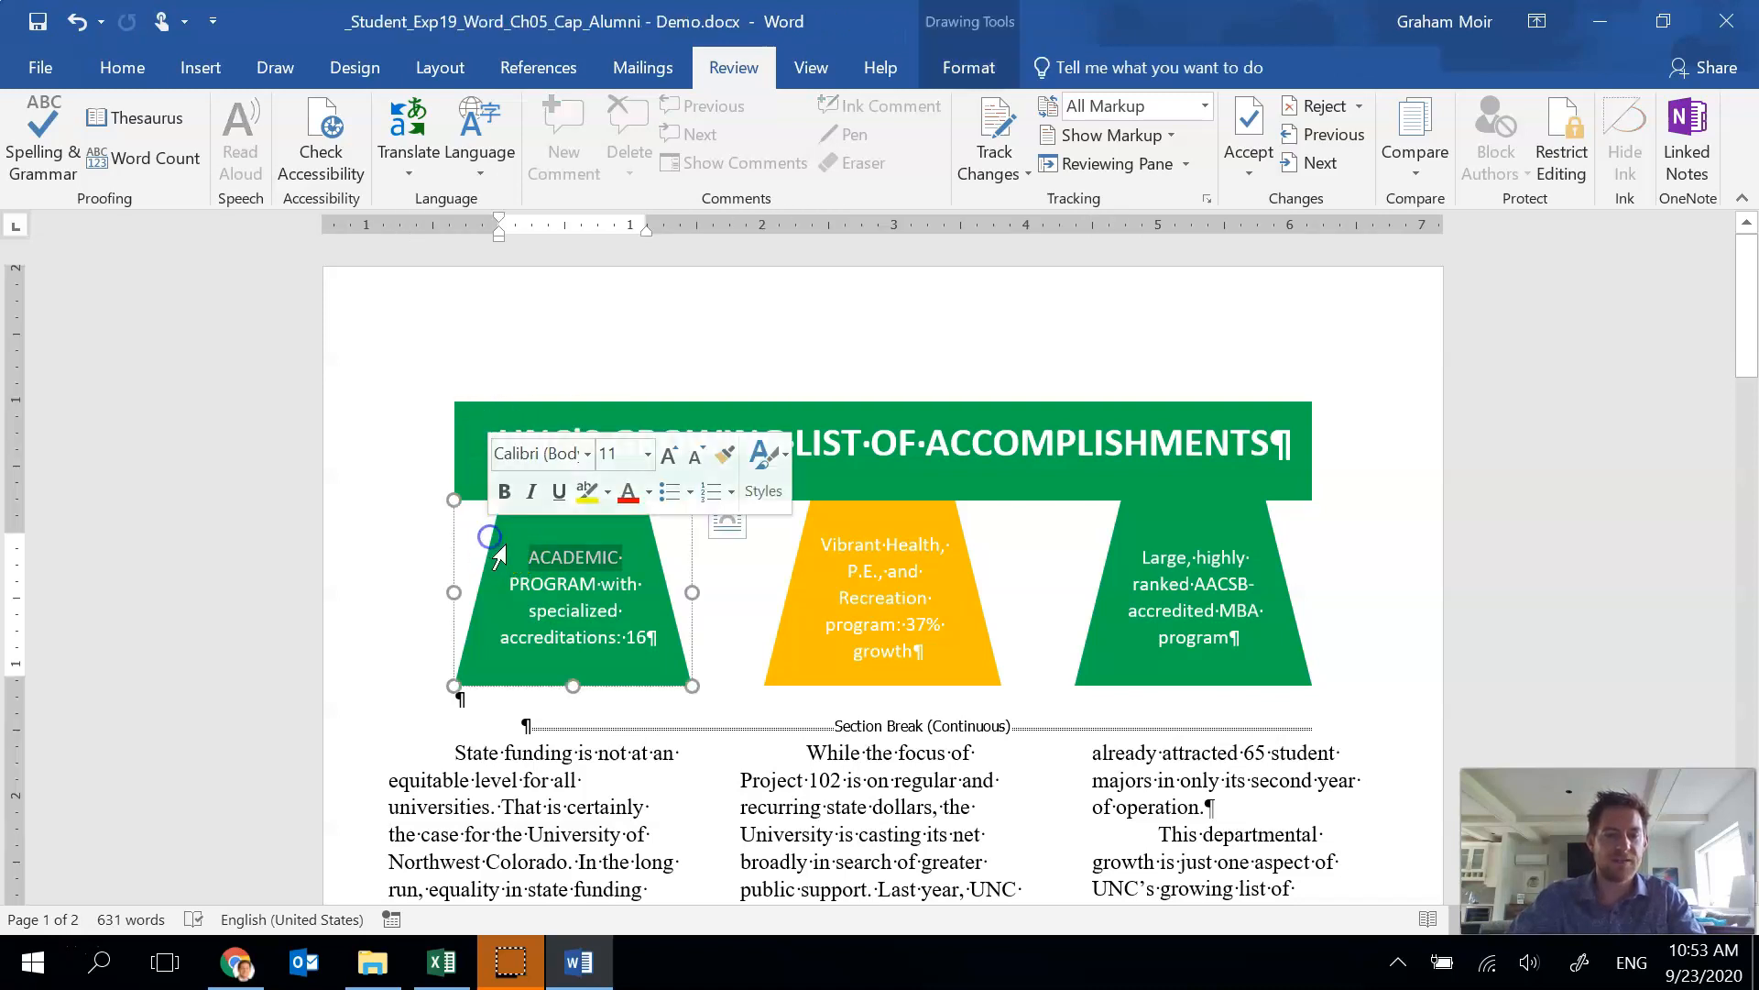
click(454, 548)
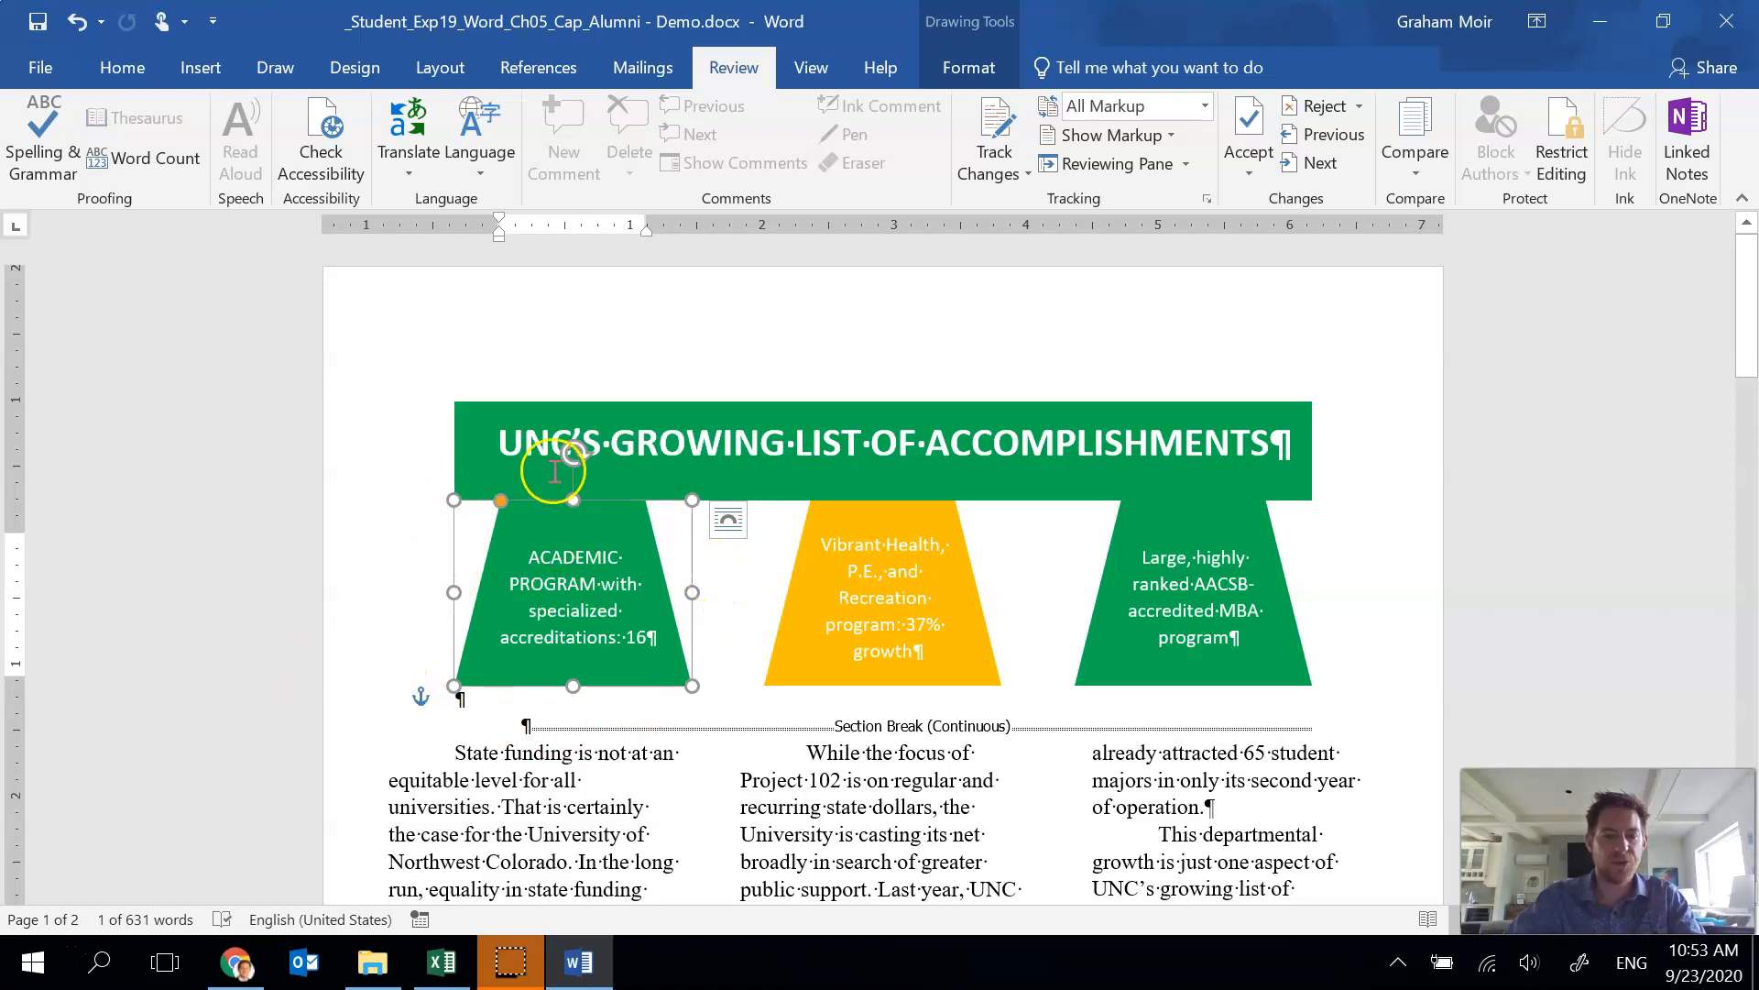
shift+click(791, 591)
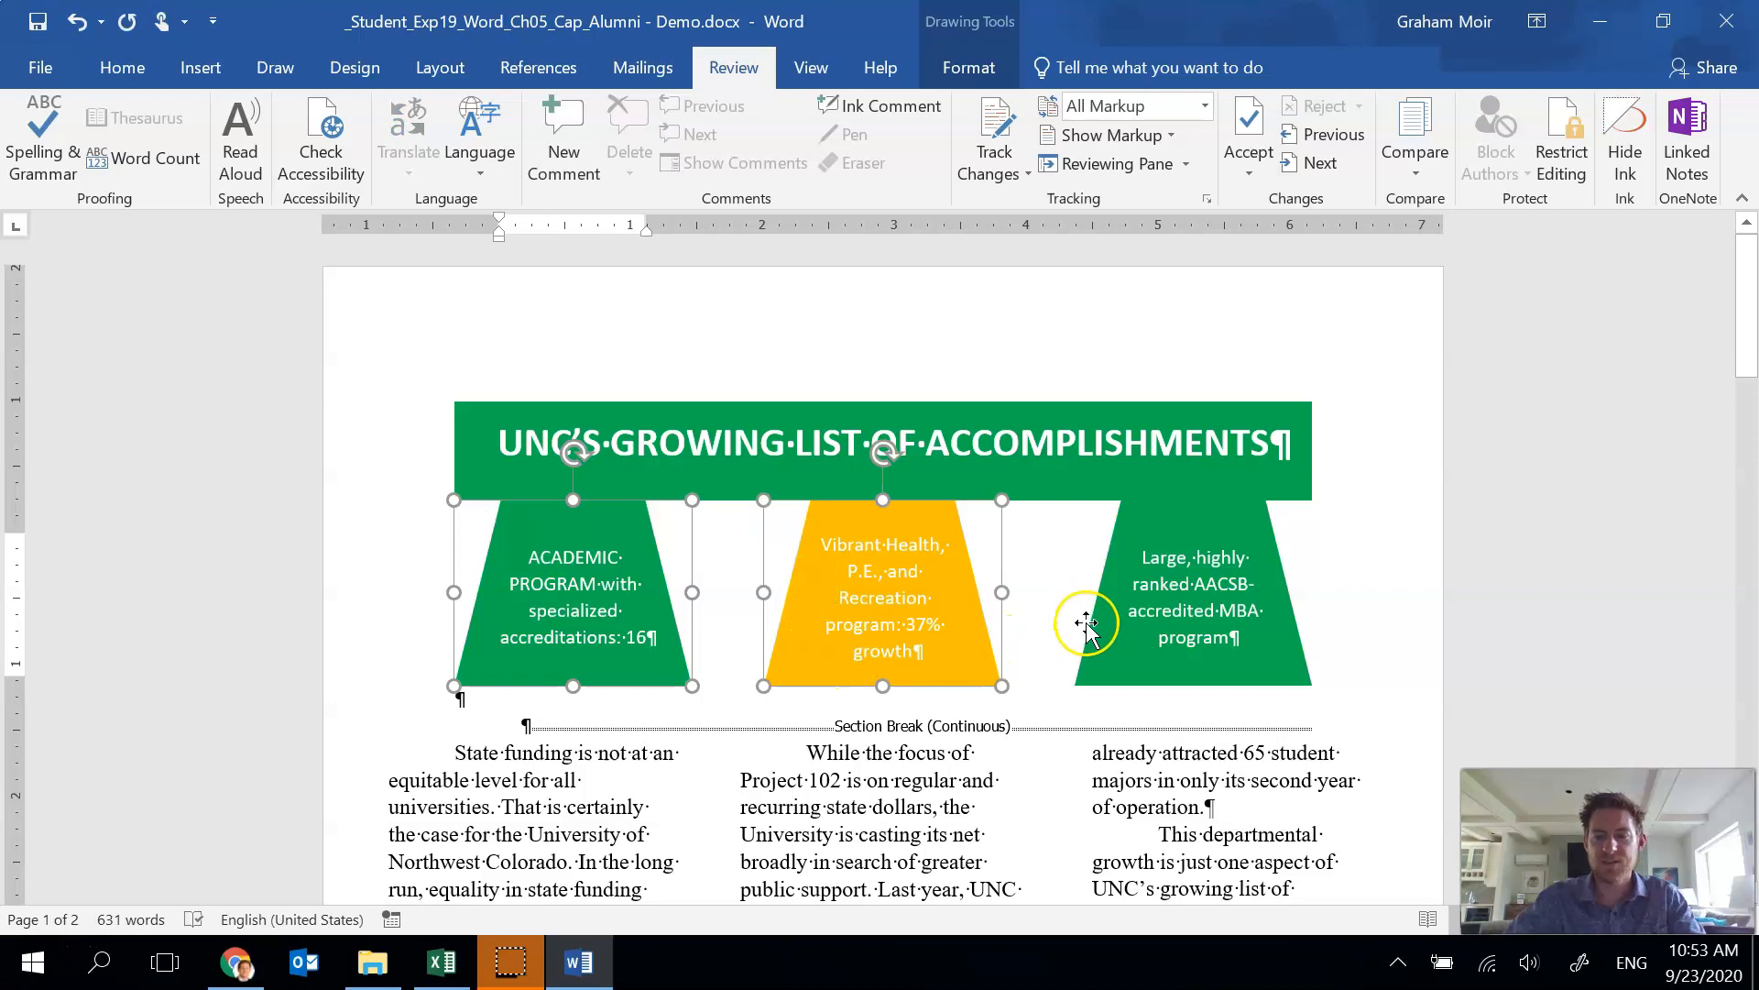
shift+click(1085, 625)
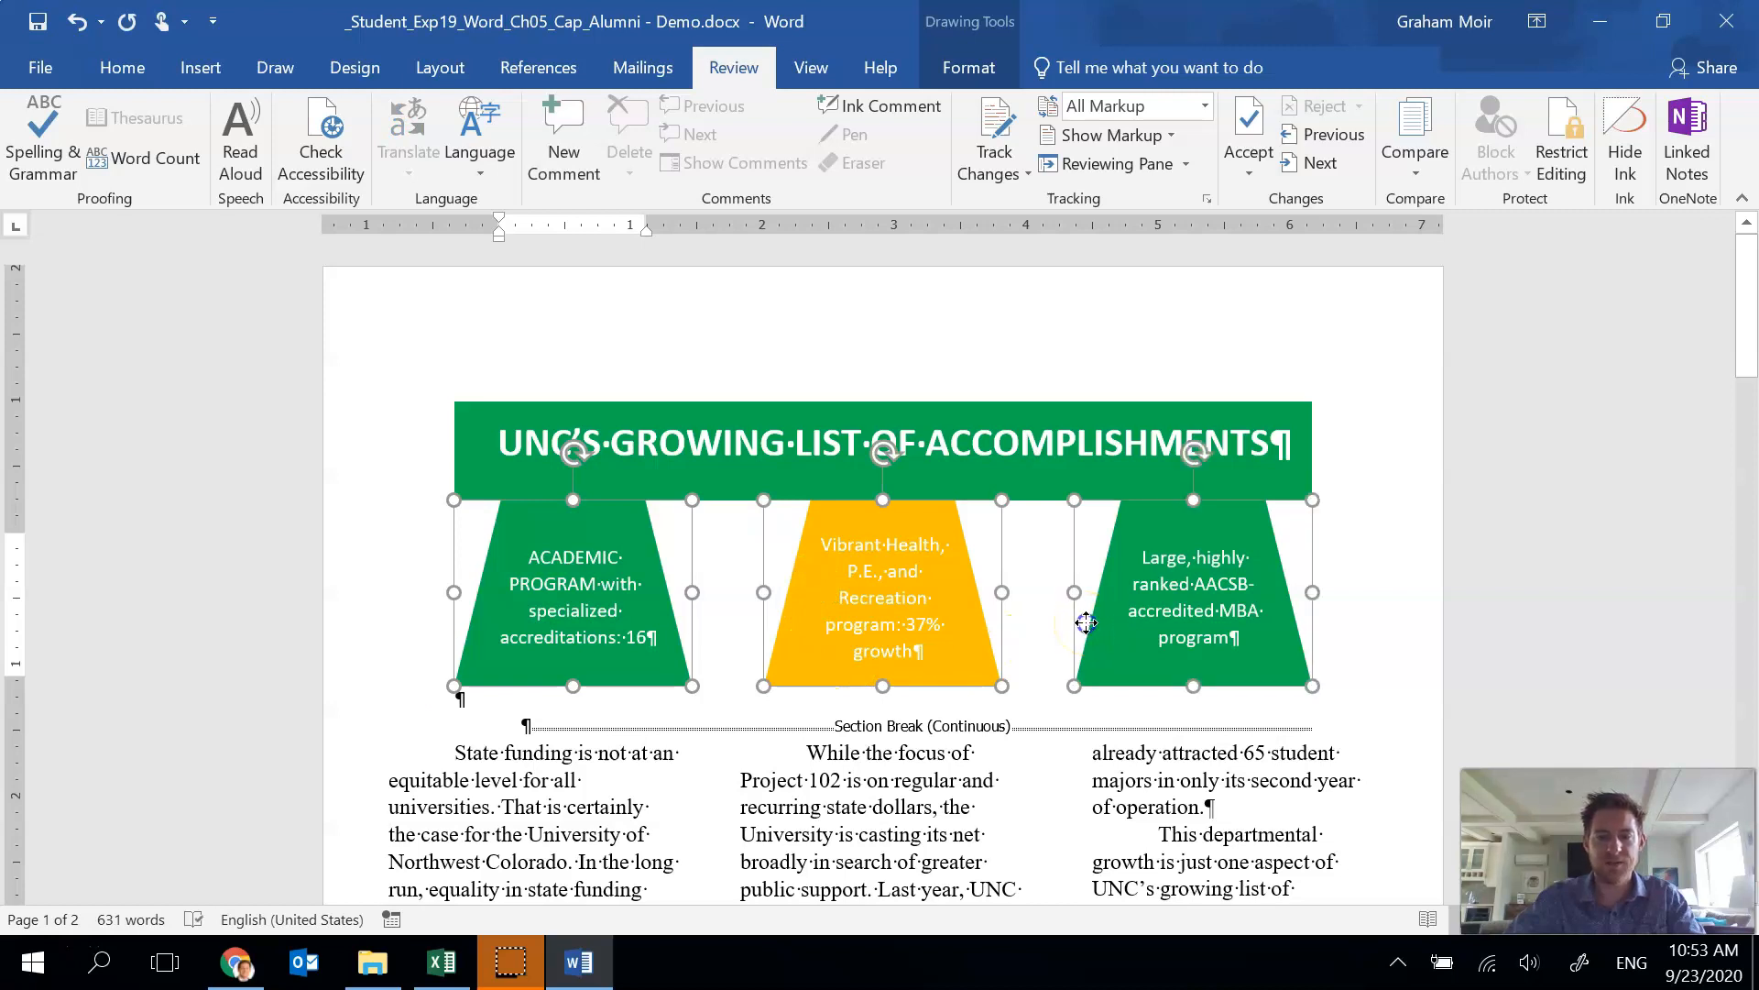
shift+click(1031, 491)
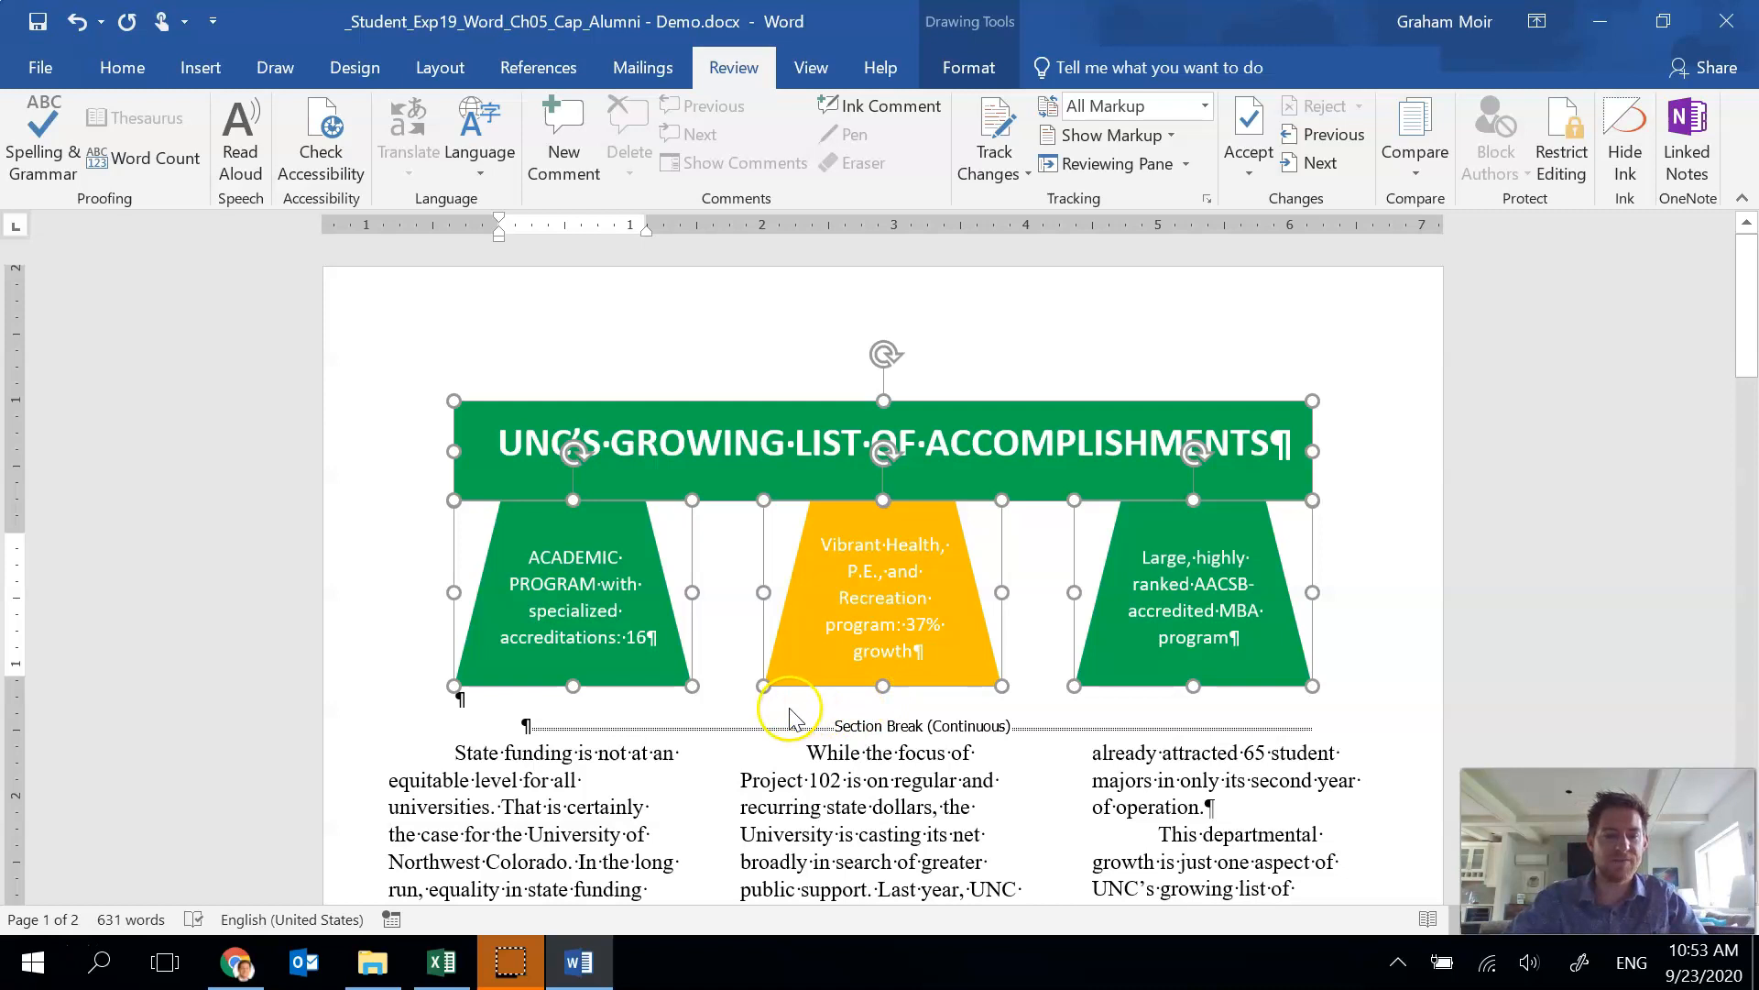
click(971, 68)
click(1523, 107)
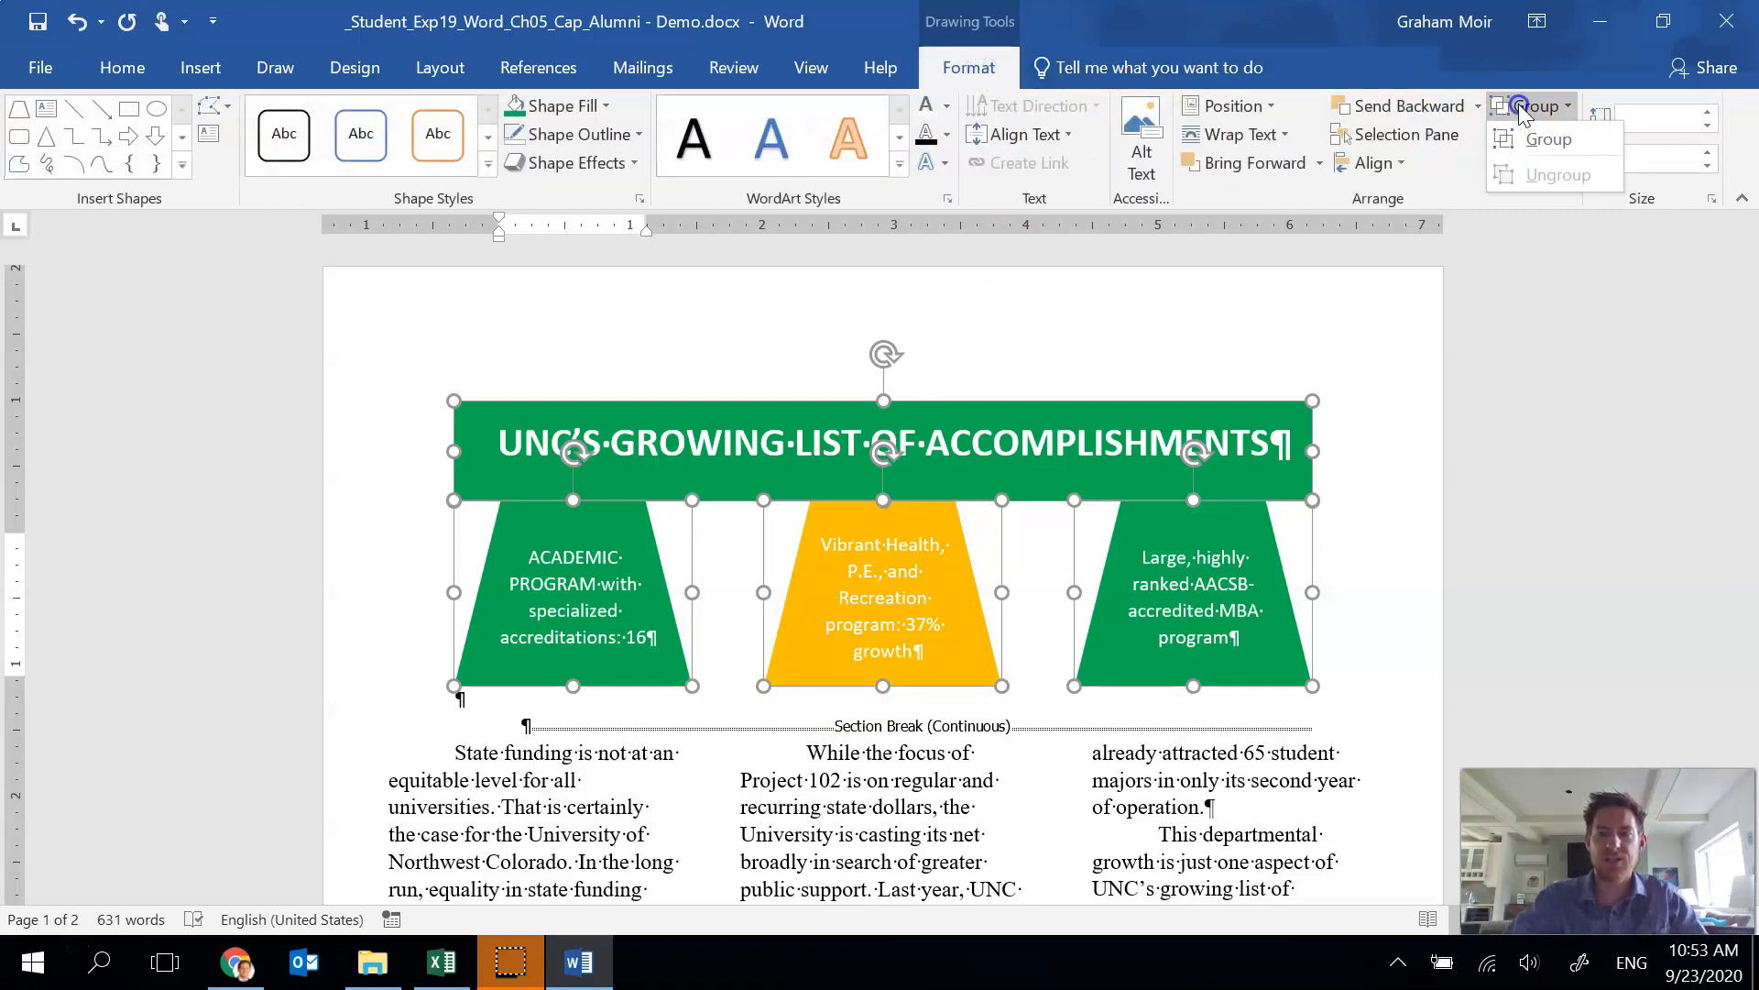
click(1555, 139)
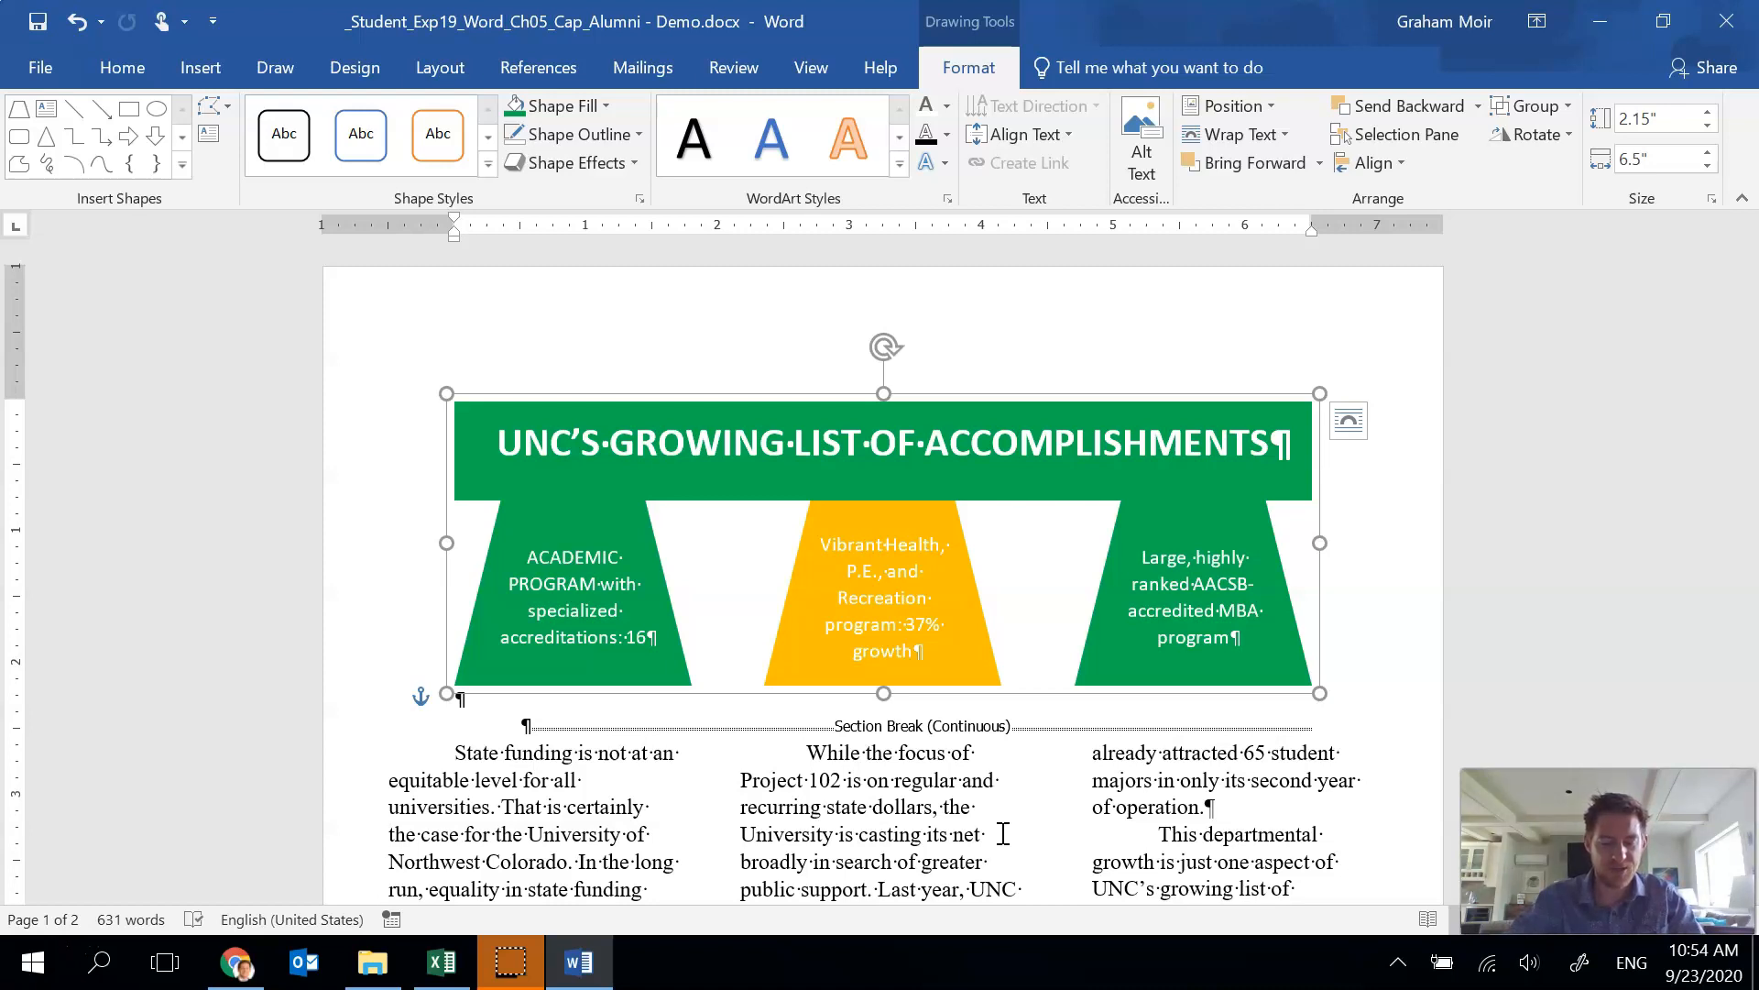
Insert a continuous section break at the end of the article text to balance the columns.
scroll(622, 632, down, 5)
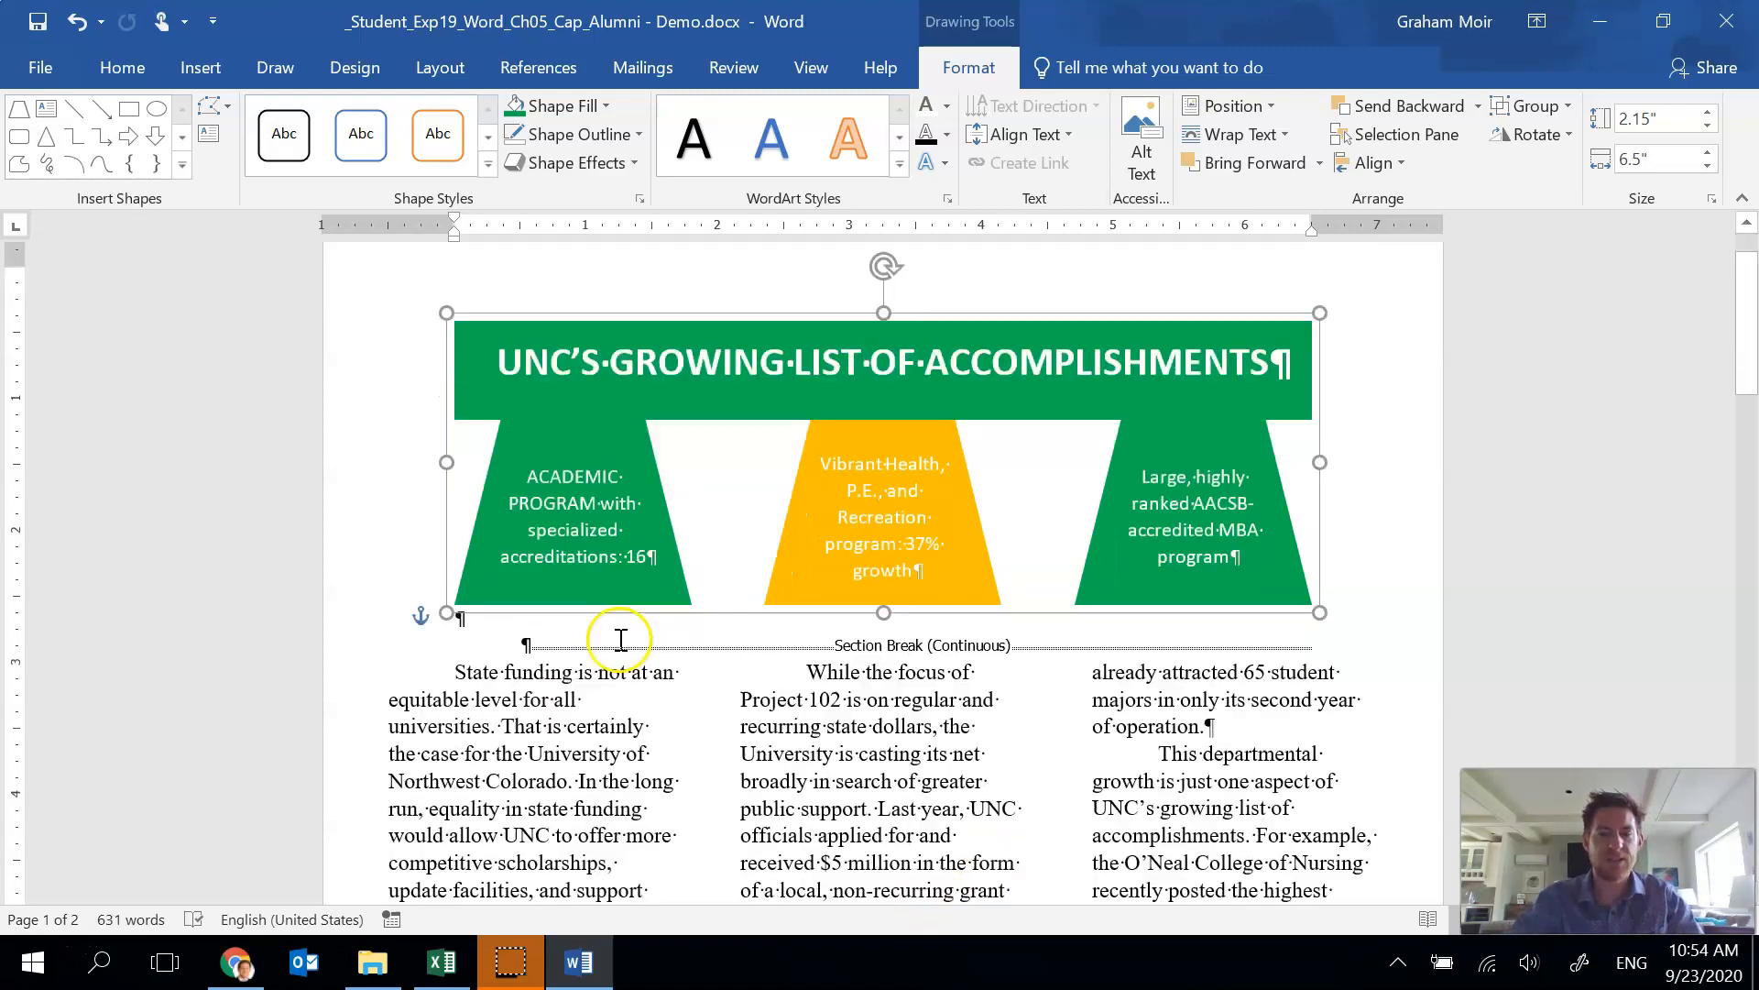
scroll(594, 642, down, 10)
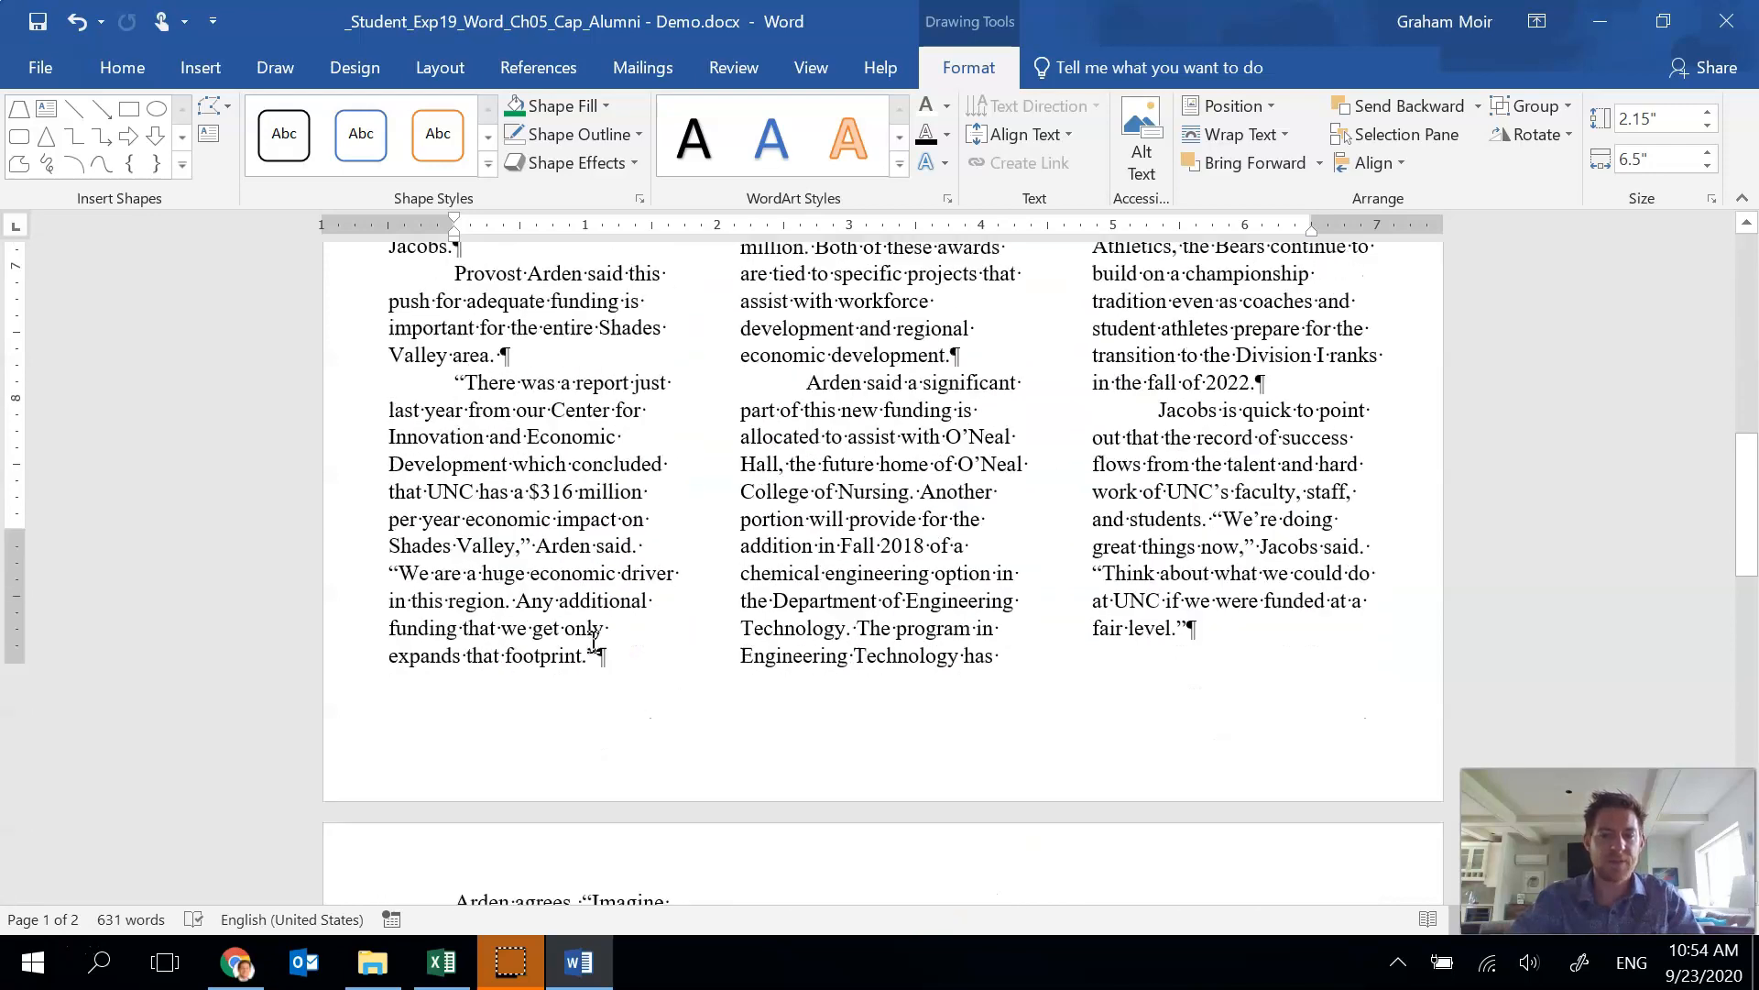
scroll(595, 644, down, 15)
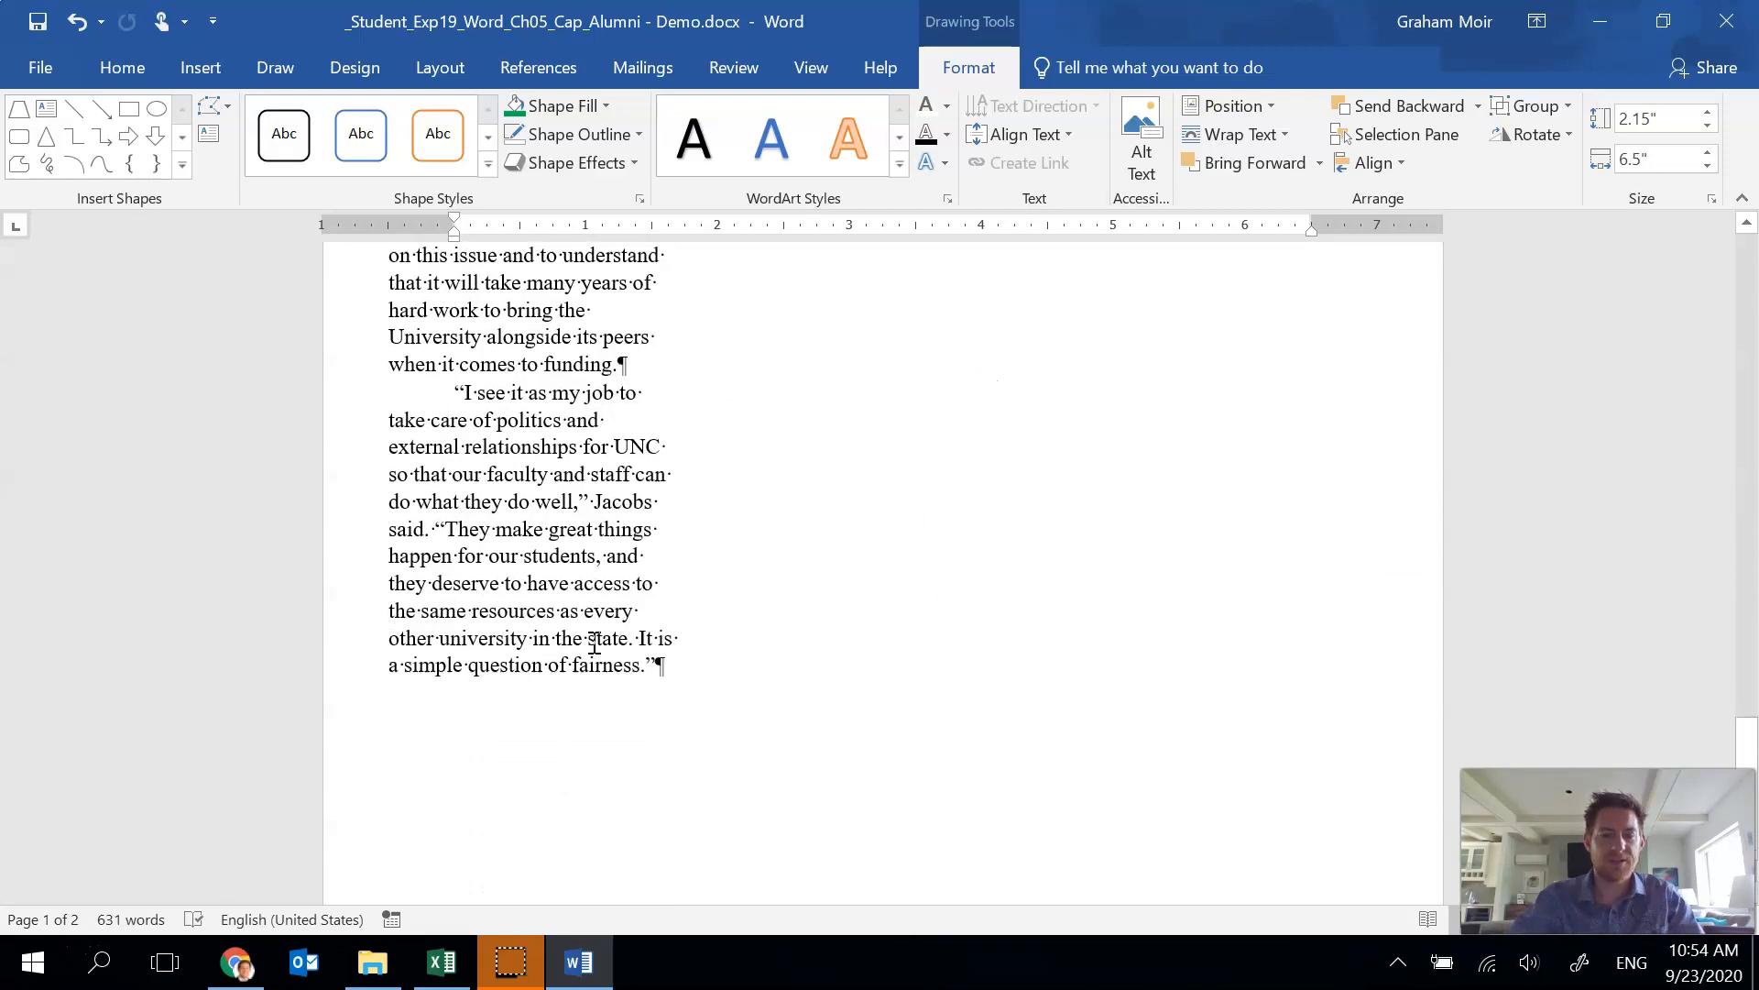
click(656, 652)
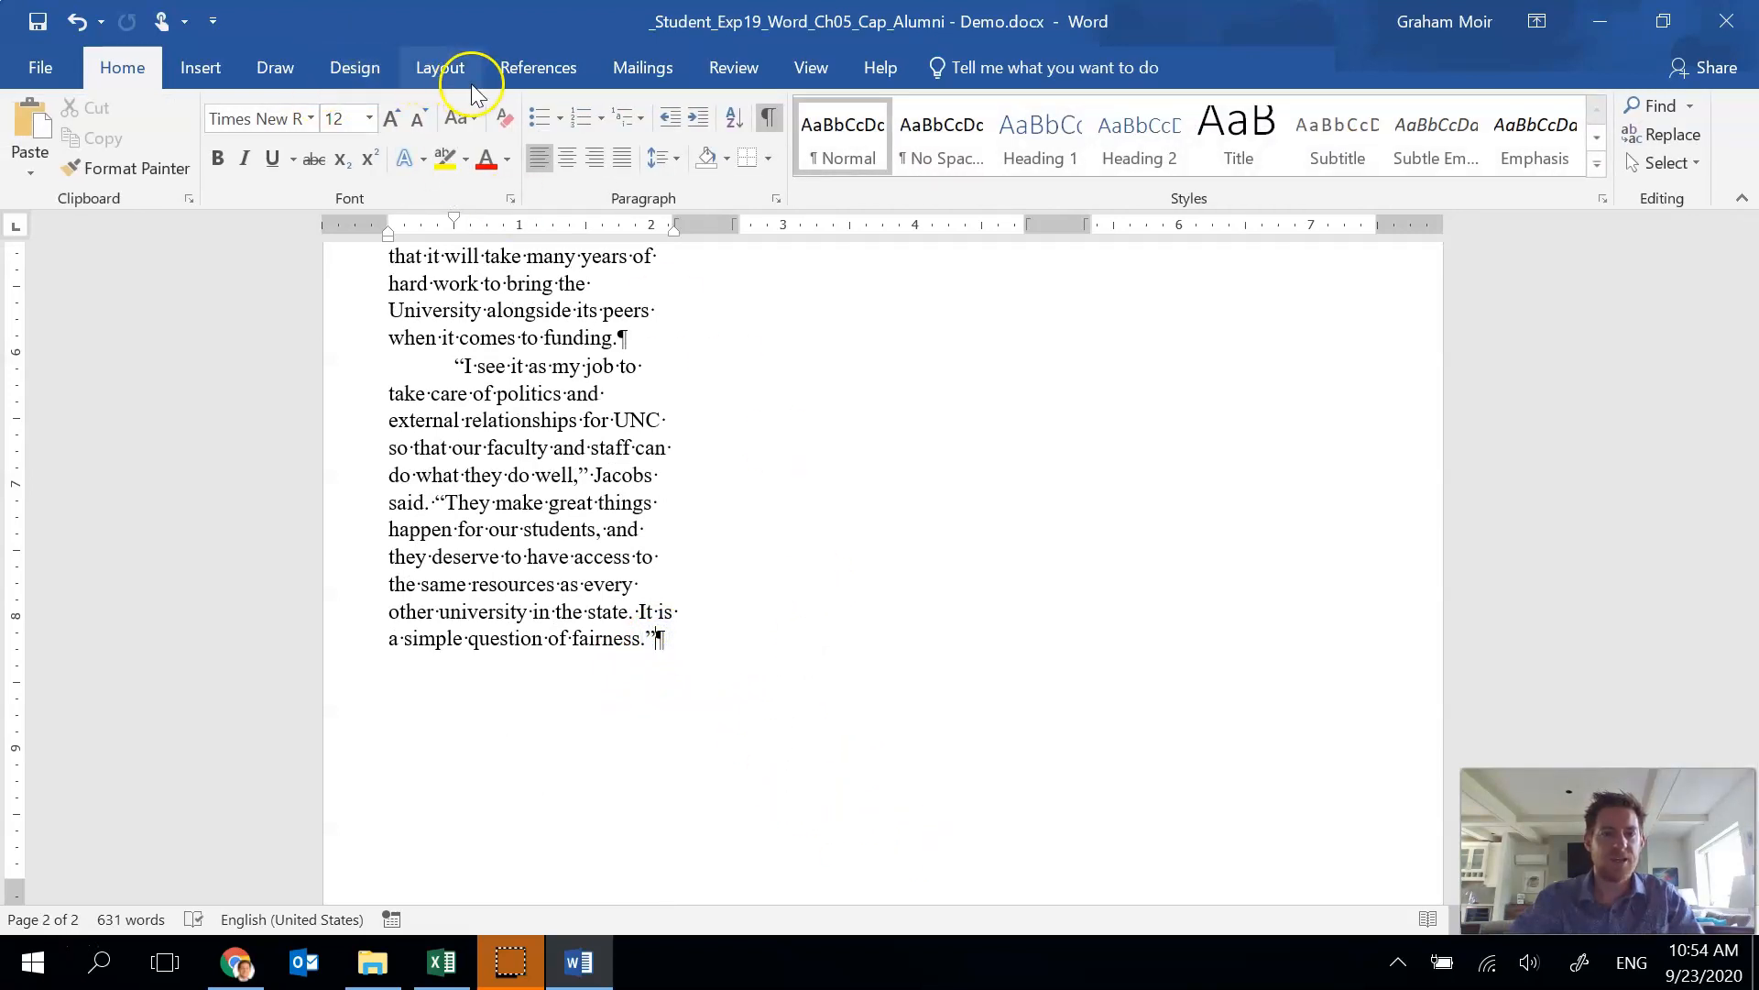
click(423, 73)
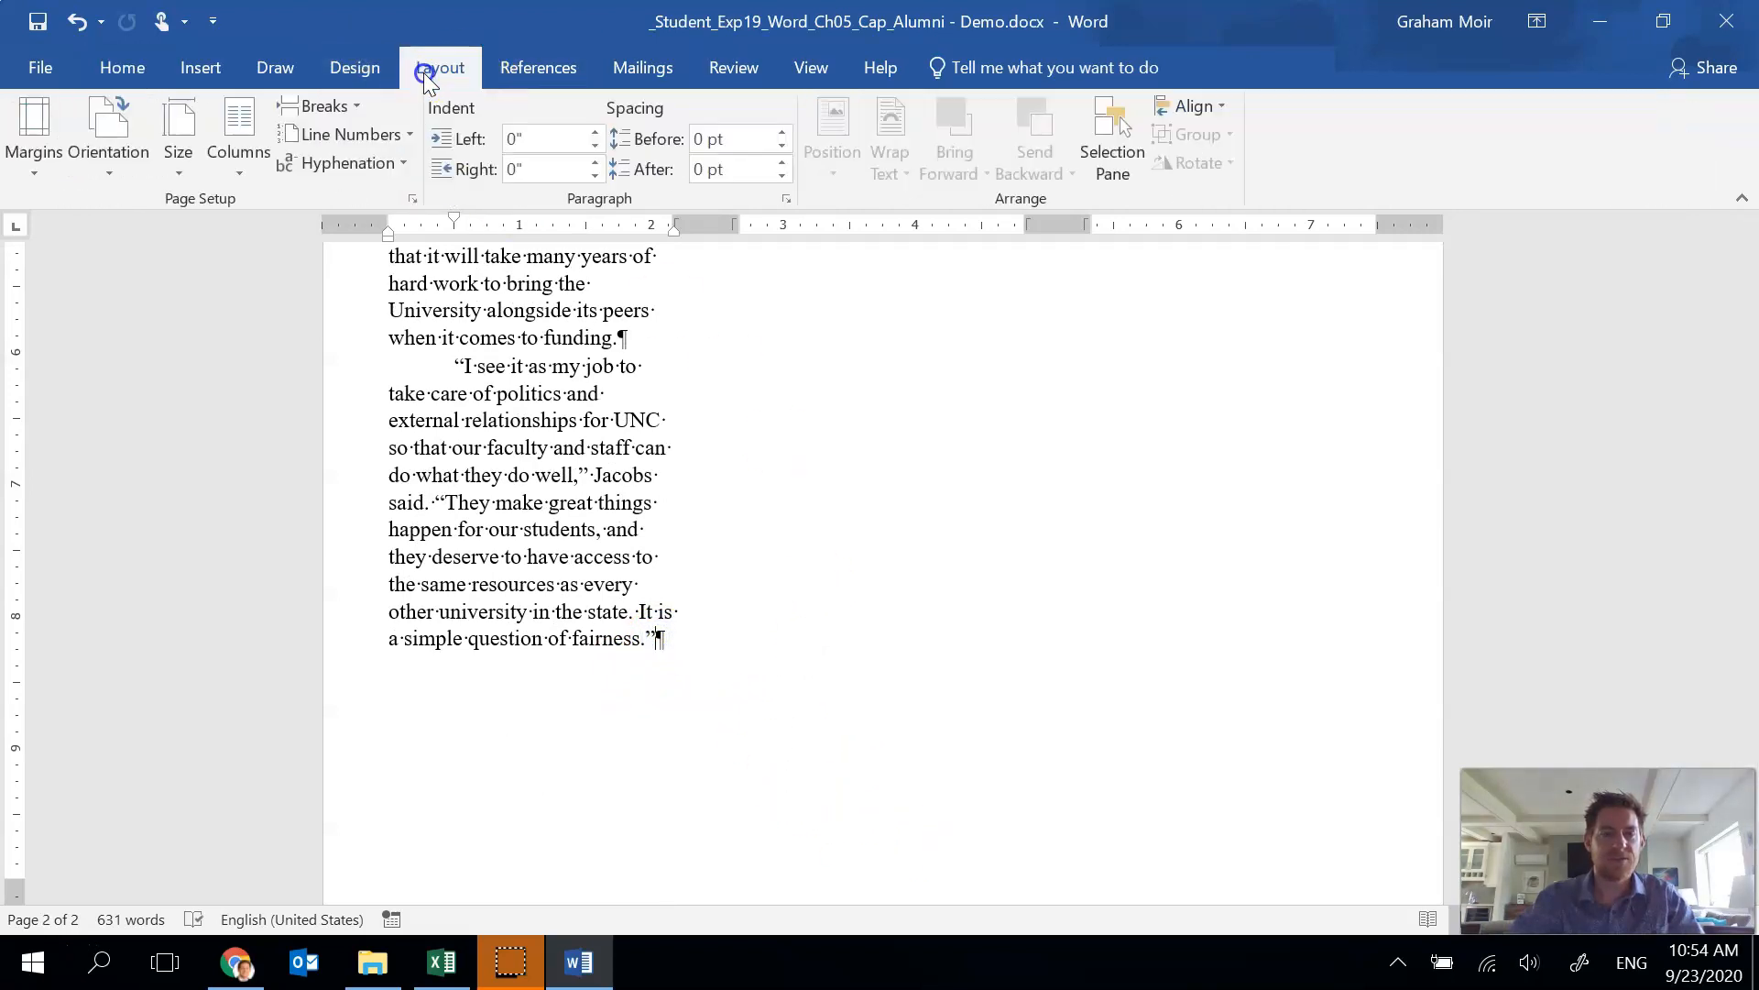
click(341, 107)
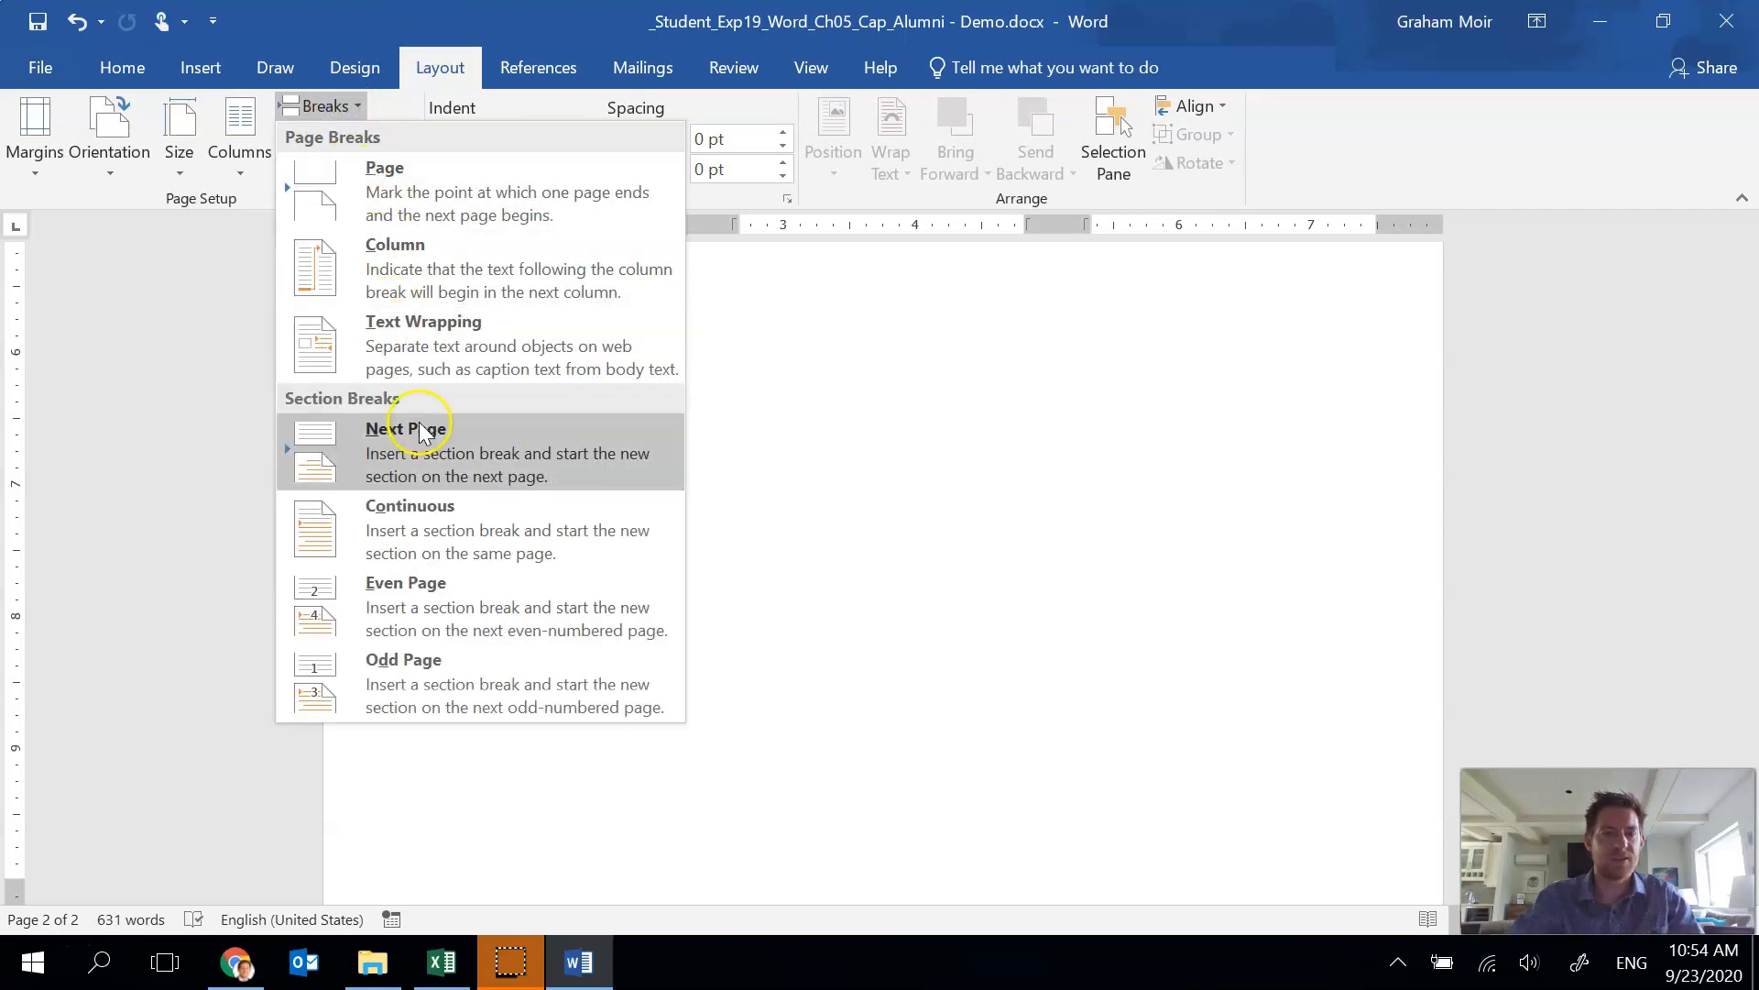
click(442, 548)
scroll(699, 605, up, 6)
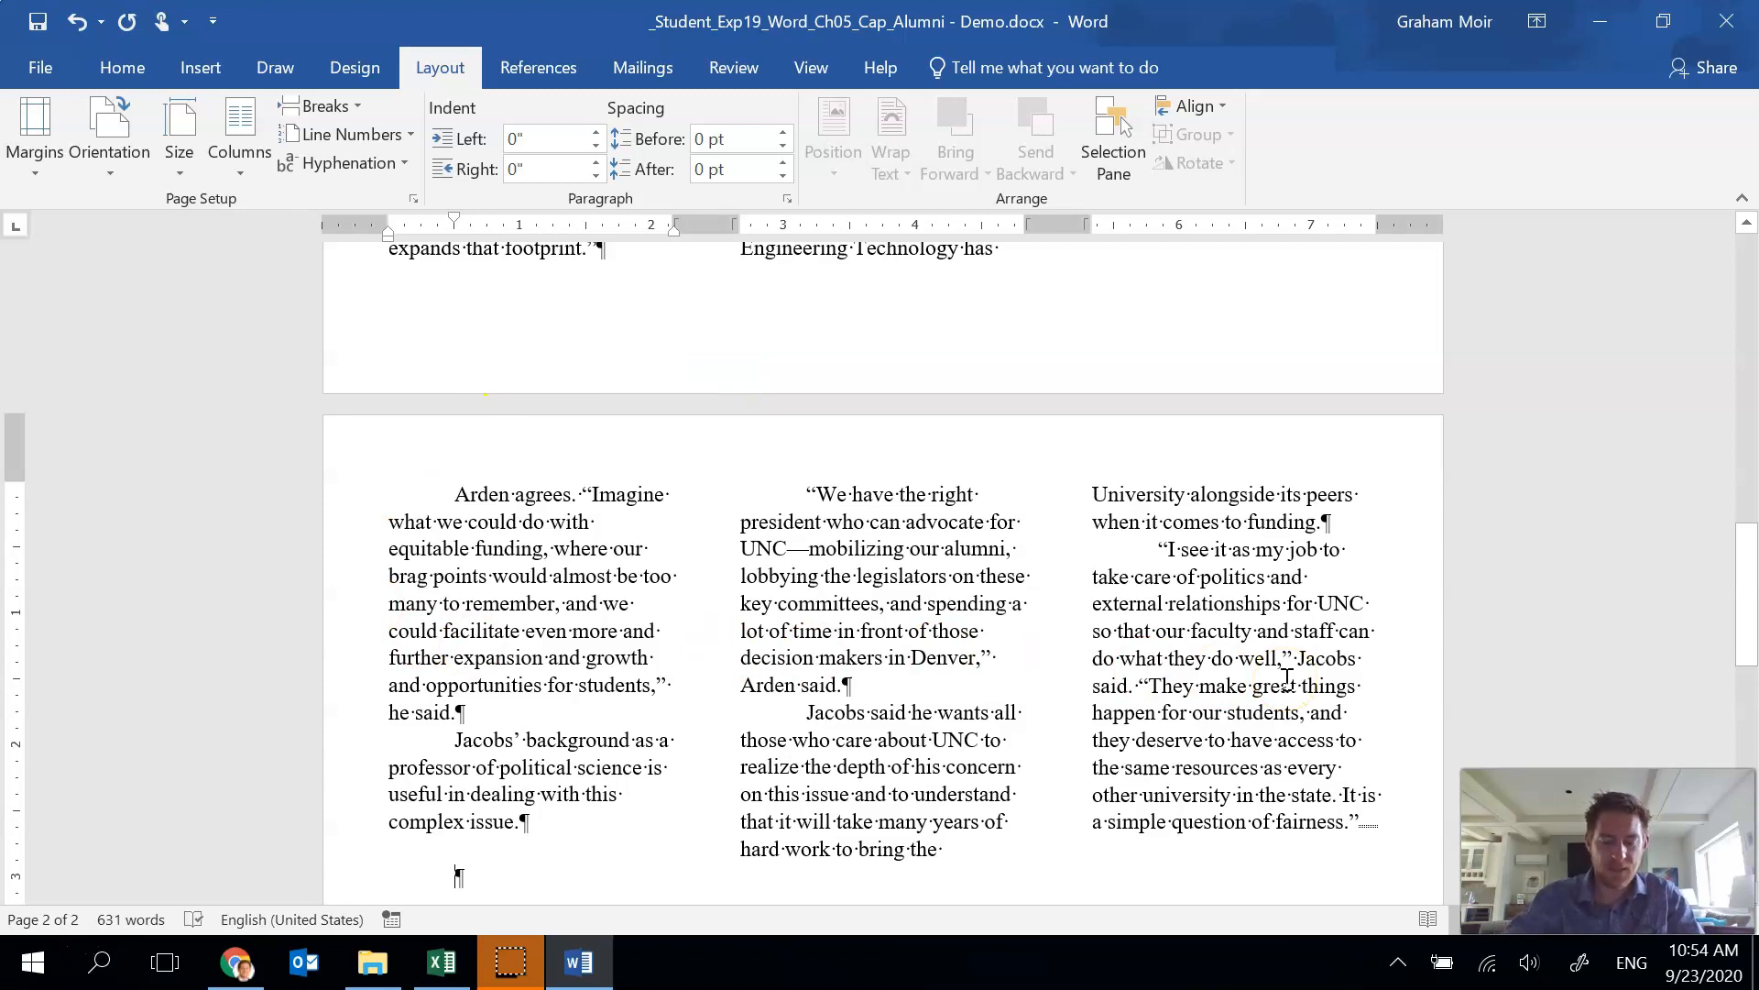
scroll(1177, 669, up, 5)
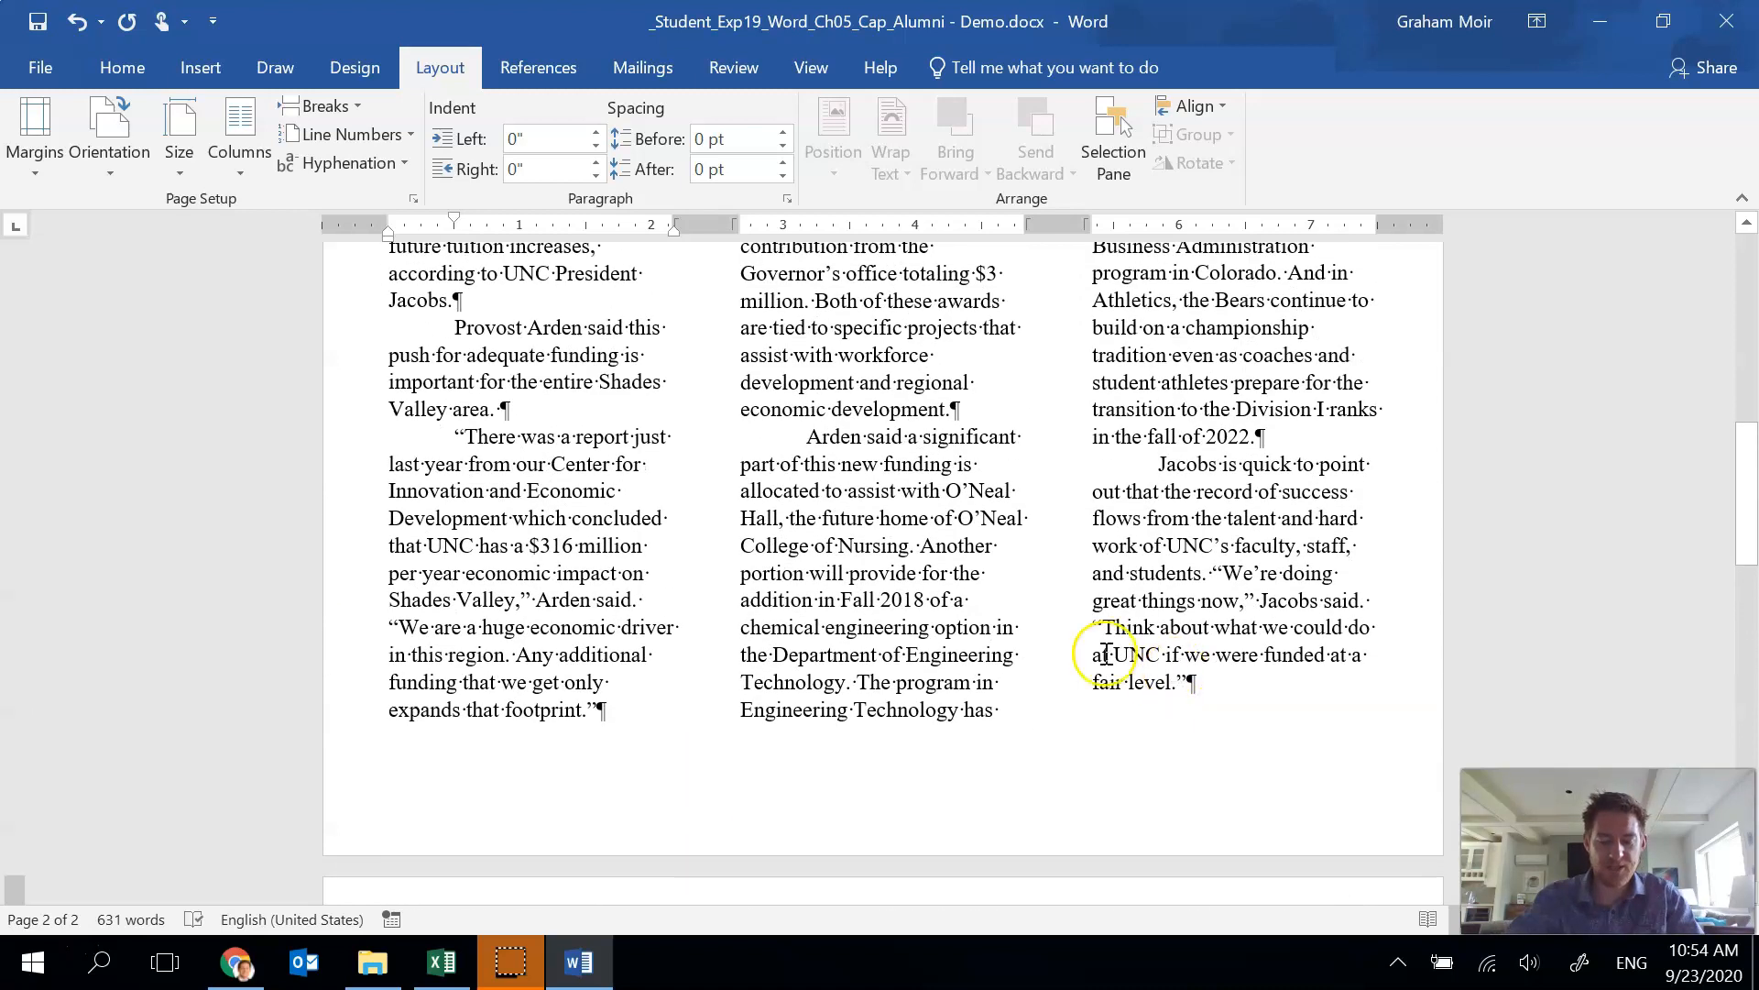
scroll(1107, 653, up, 10)
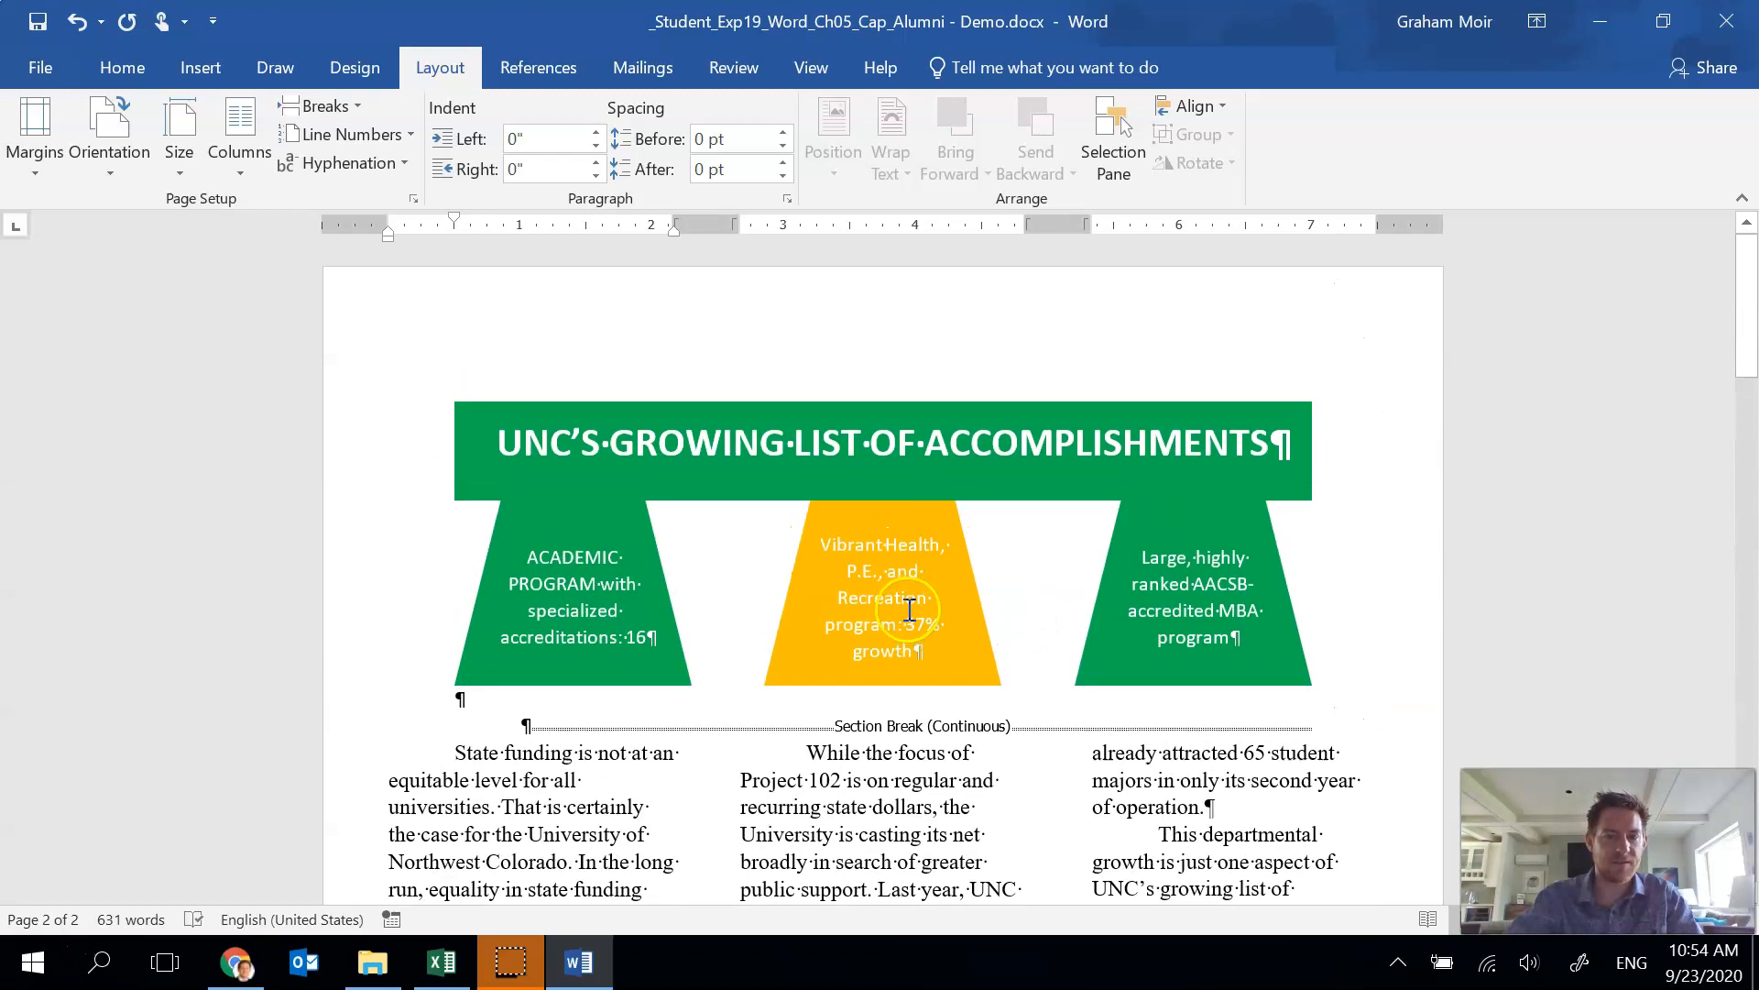
scroll(910, 610, down, 4)
Draw a text box about 1.6" wide in the first column, above the Provost Arden paragraph.
click(827, 574)
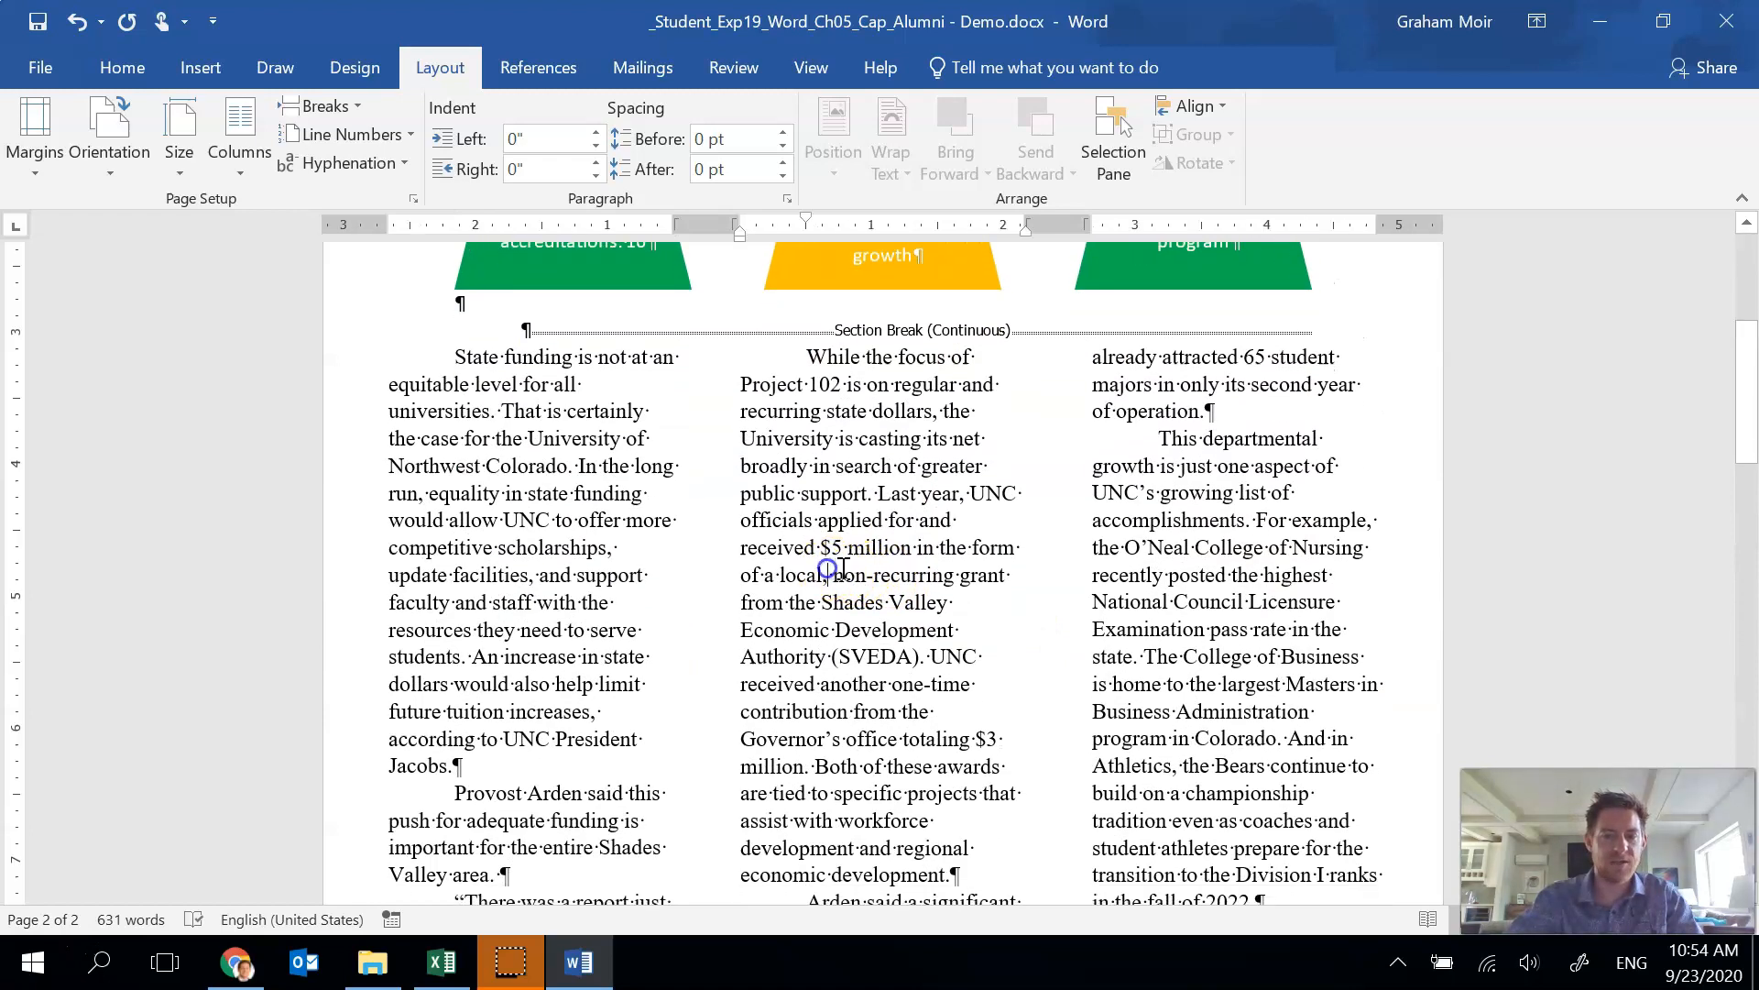
click(201, 67)
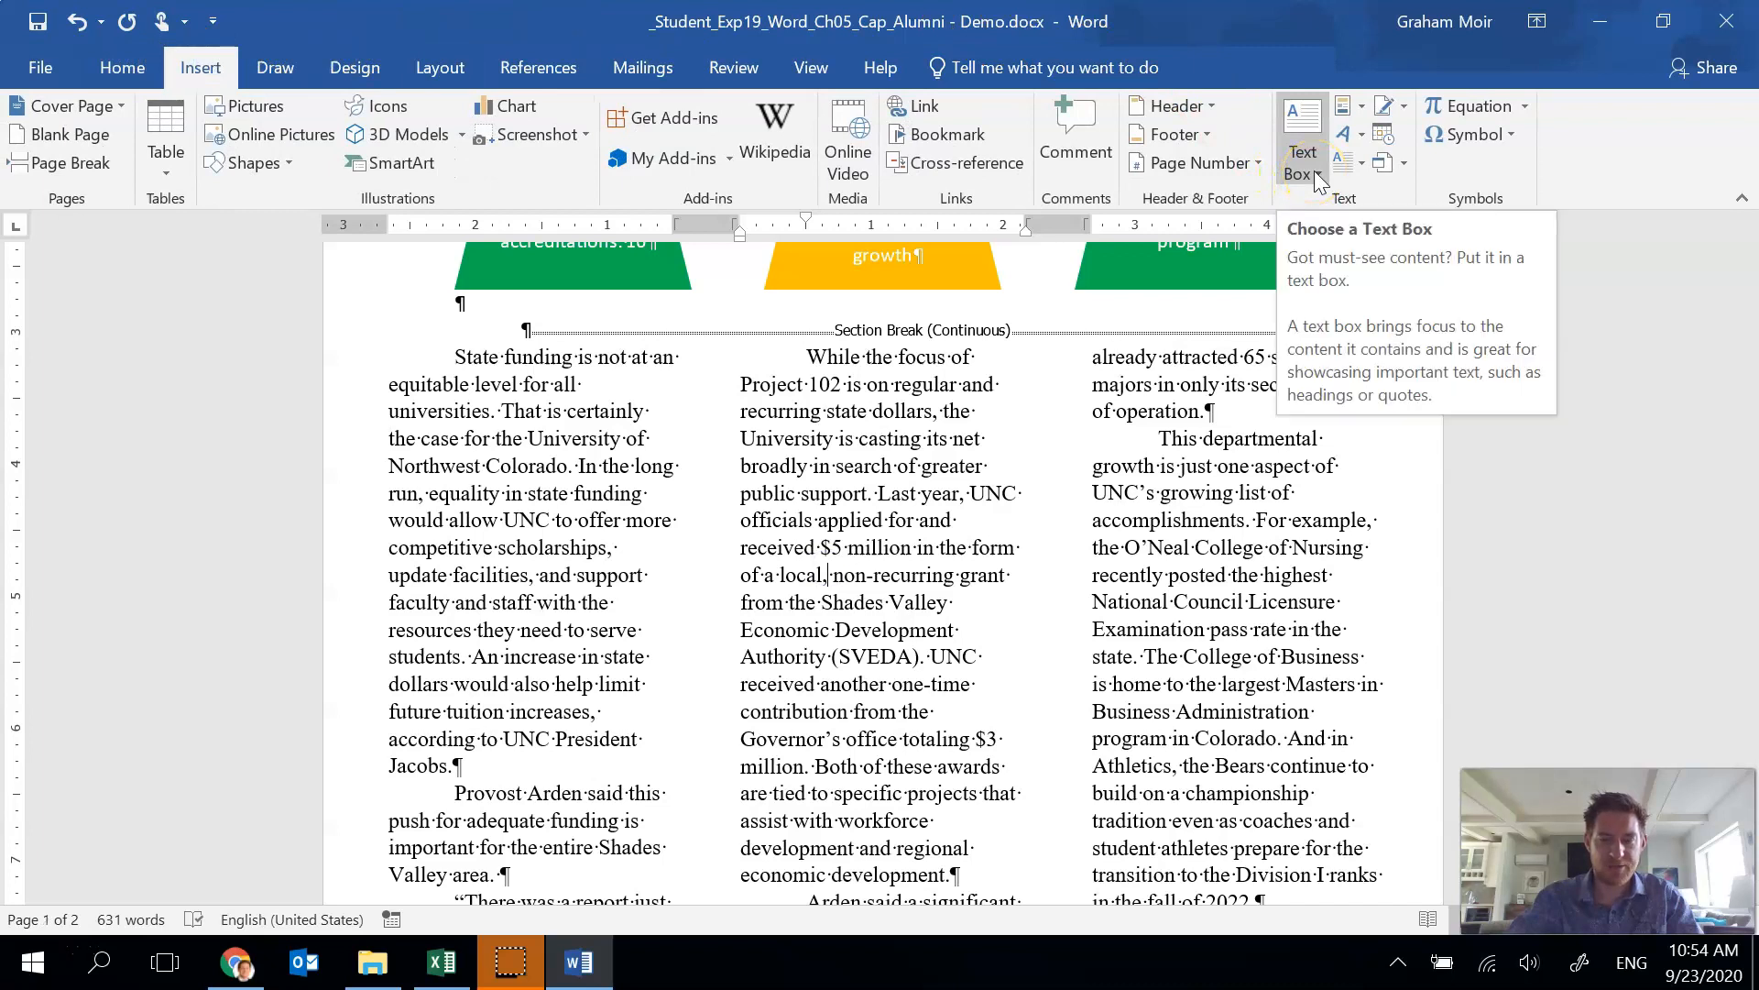
click(1314, 171)
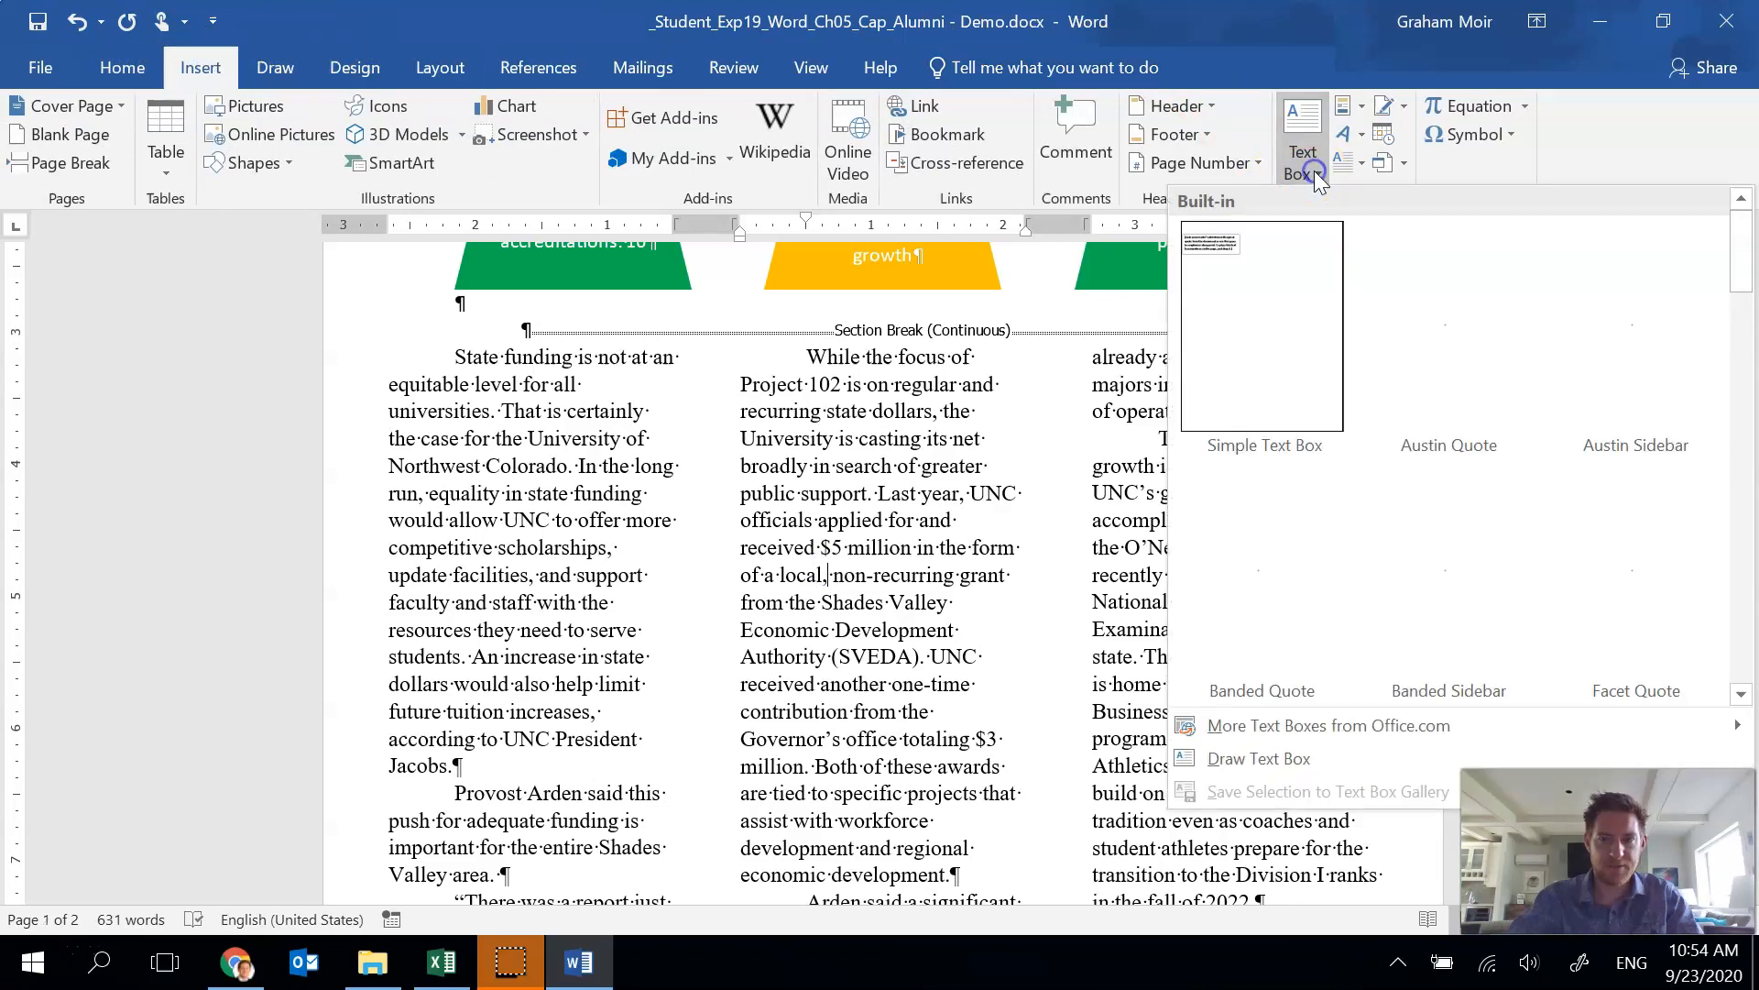
click(1390, 764)
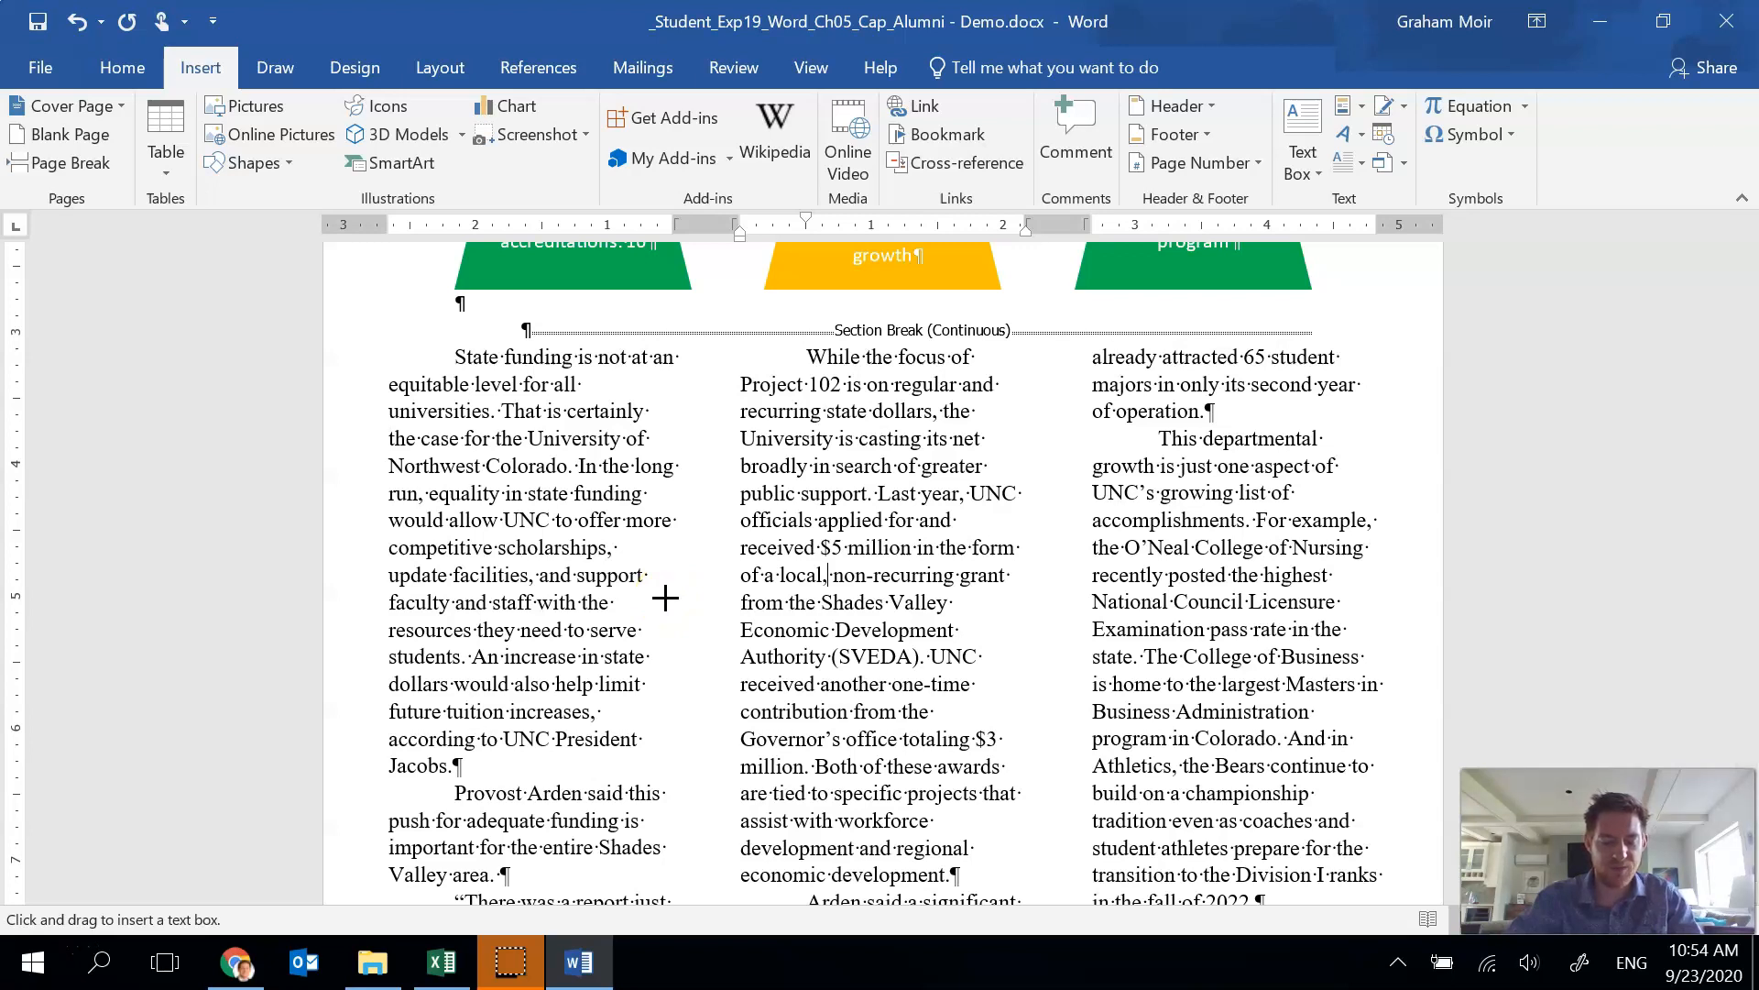
scroll(477, 705, down, 3)
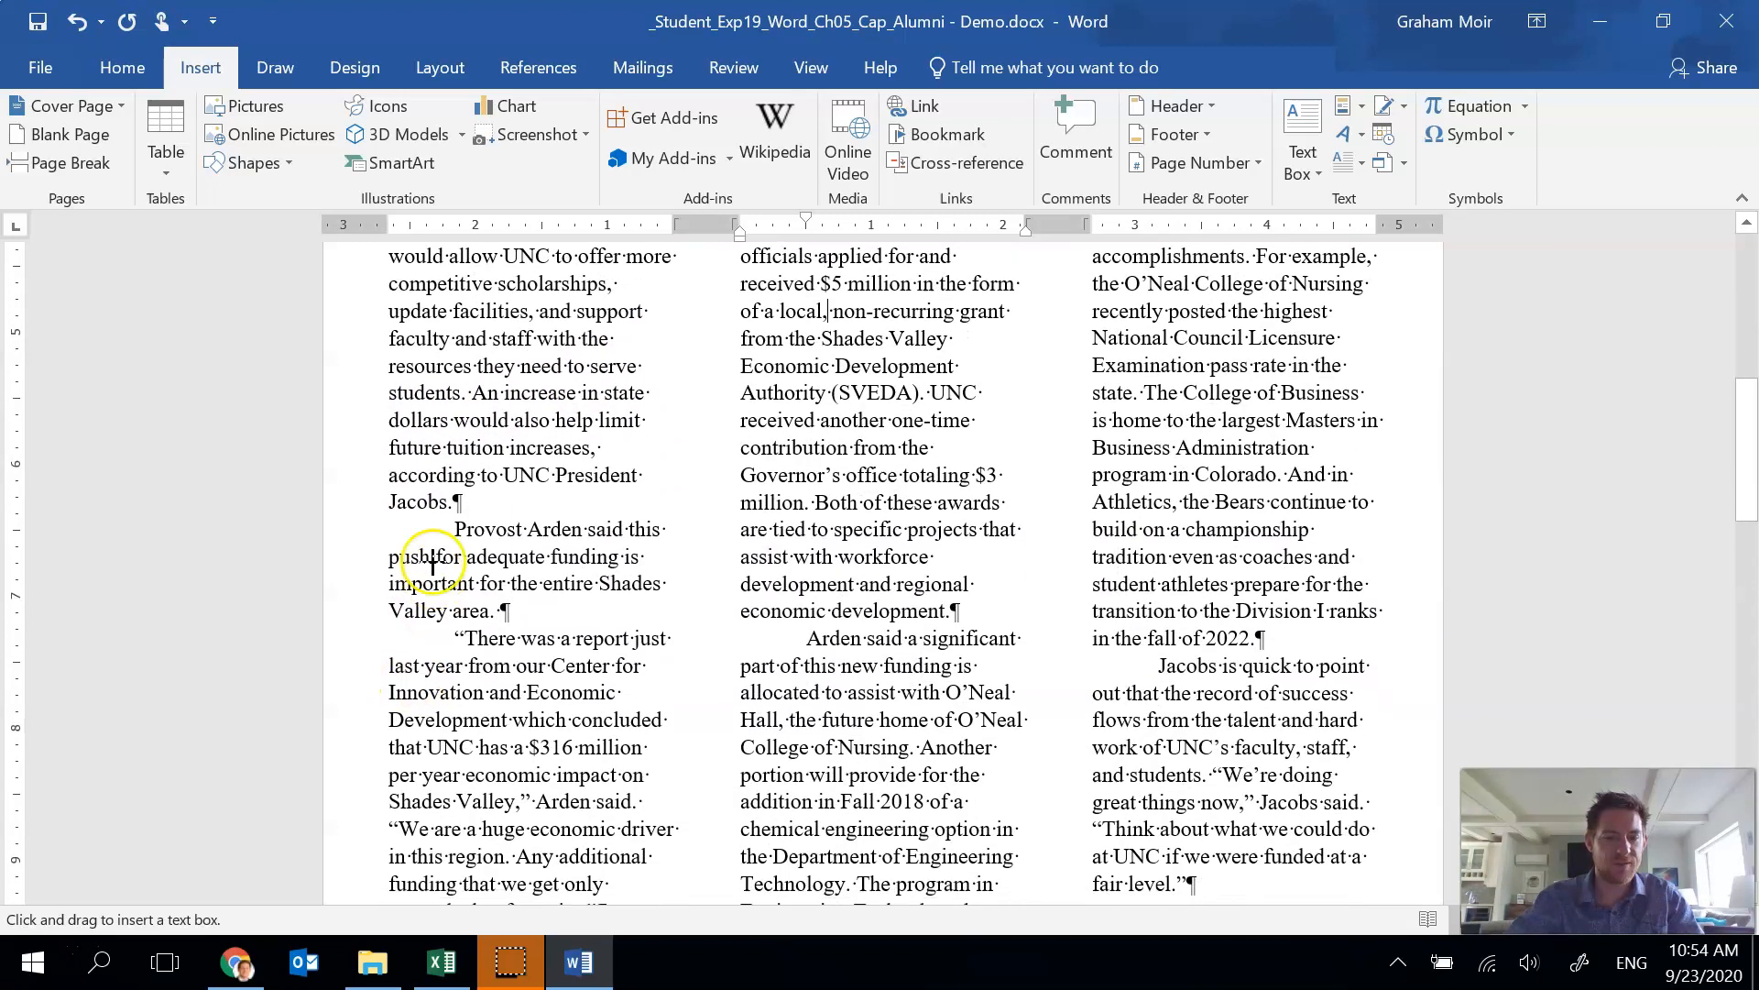
drag(417, 518, 630, 573)
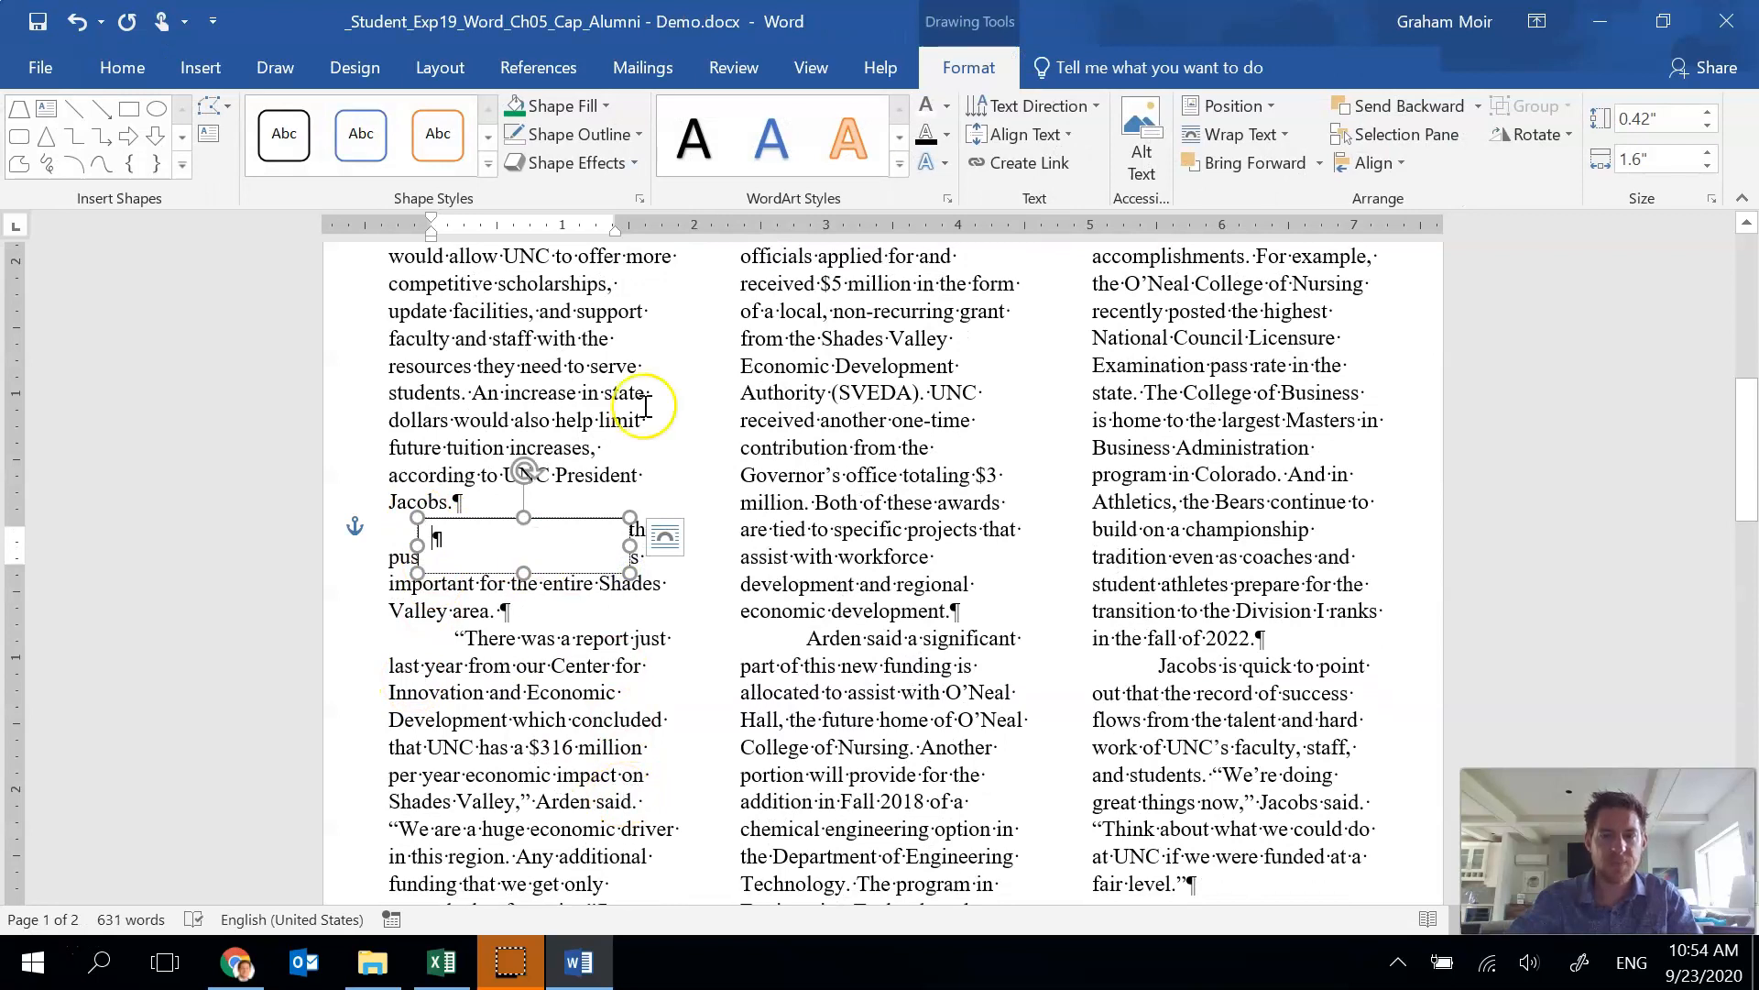
Set the text box's wrapping to Top and Bottom.
click(583, 519)
click(1237, 133)
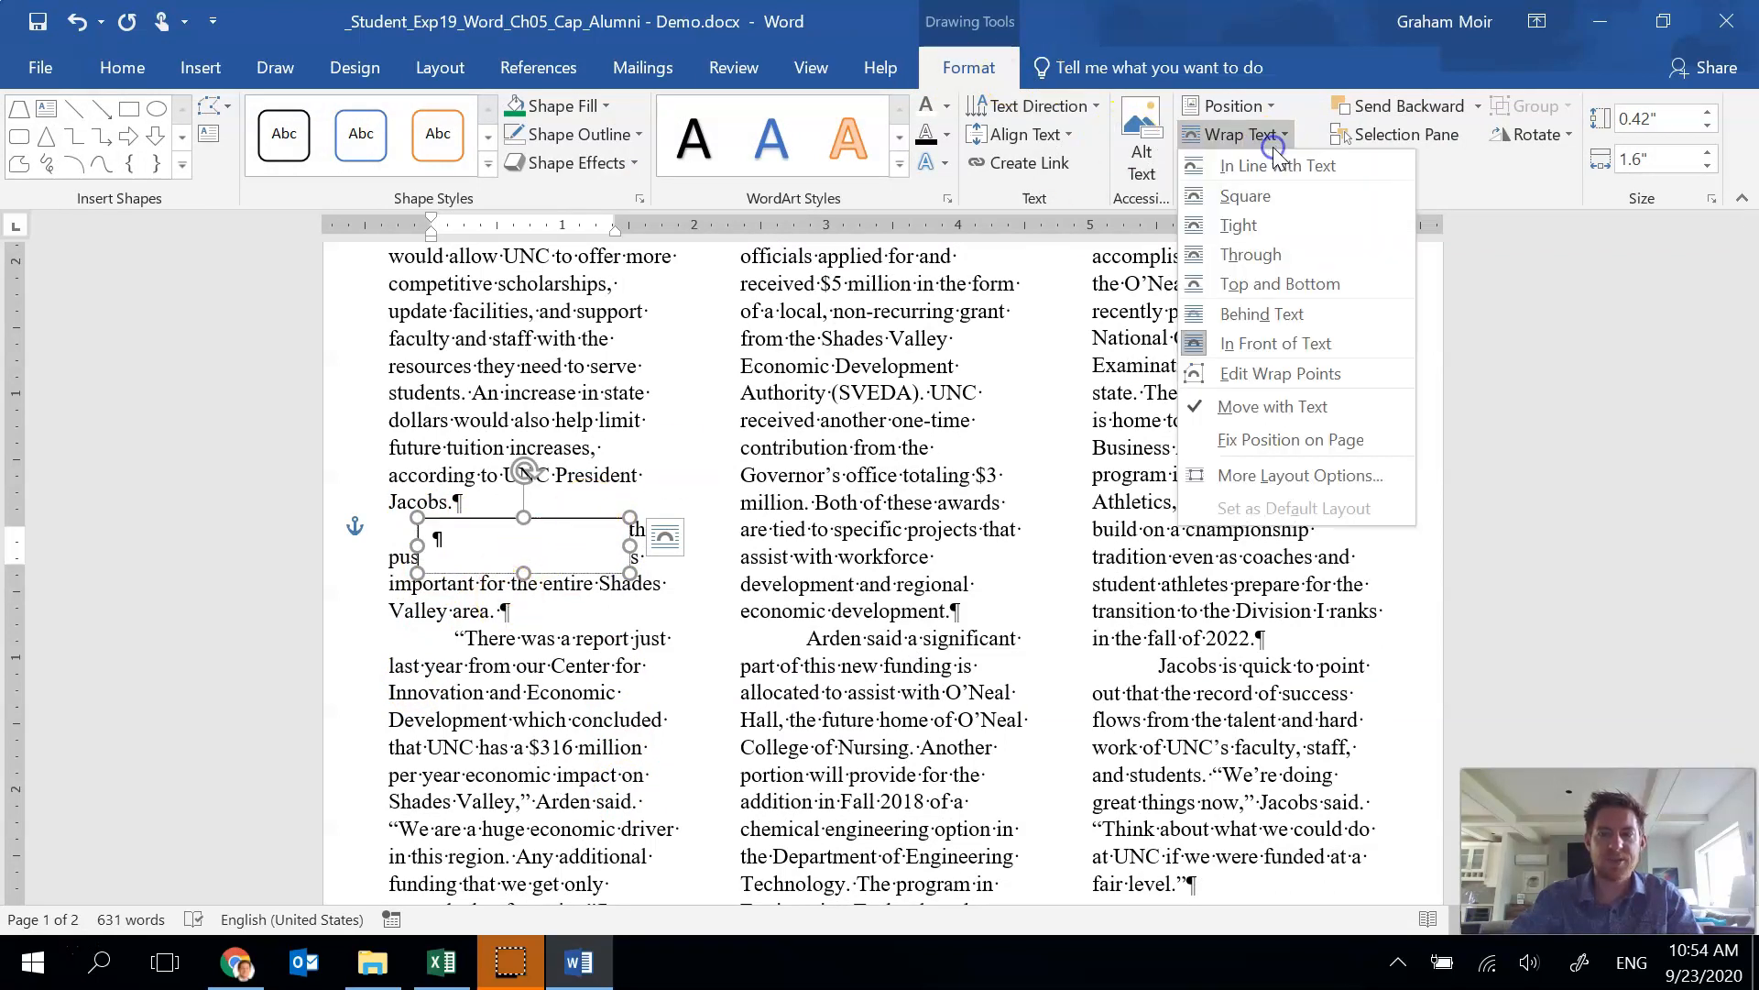
click(1272, 281)
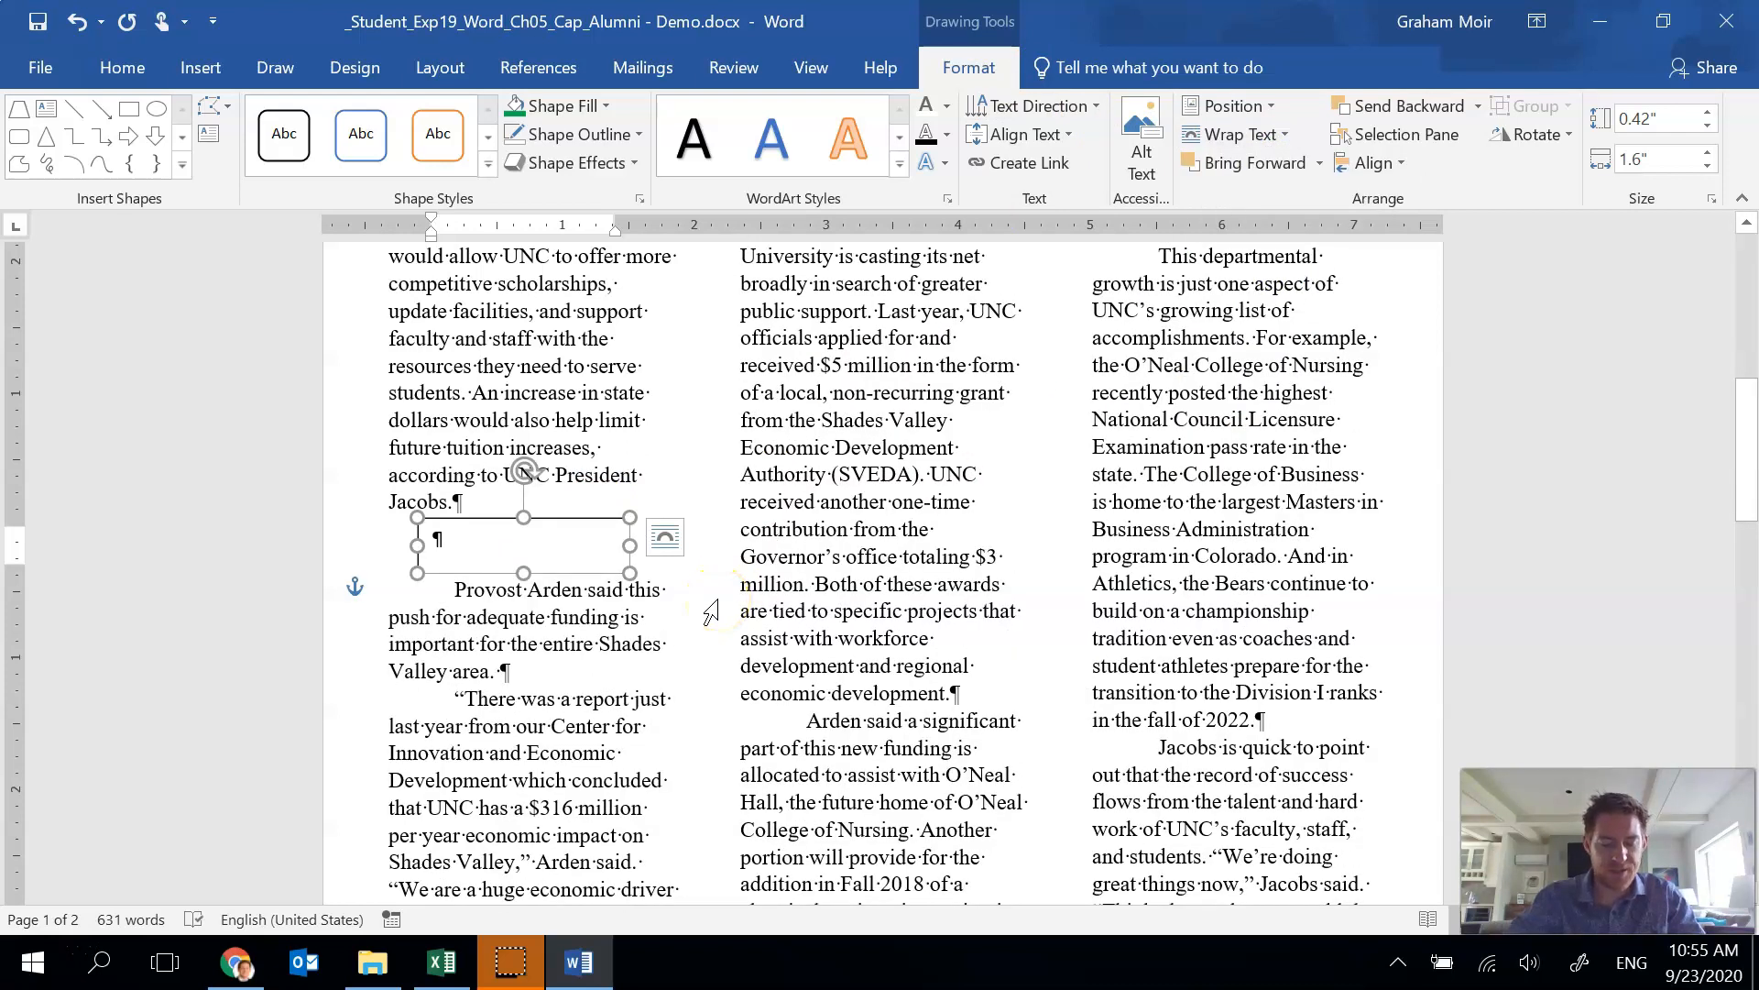
Resize the text box to 1" high and 4" wide.
click(1649, 118)
text(1)
key(Tab)
text(4)
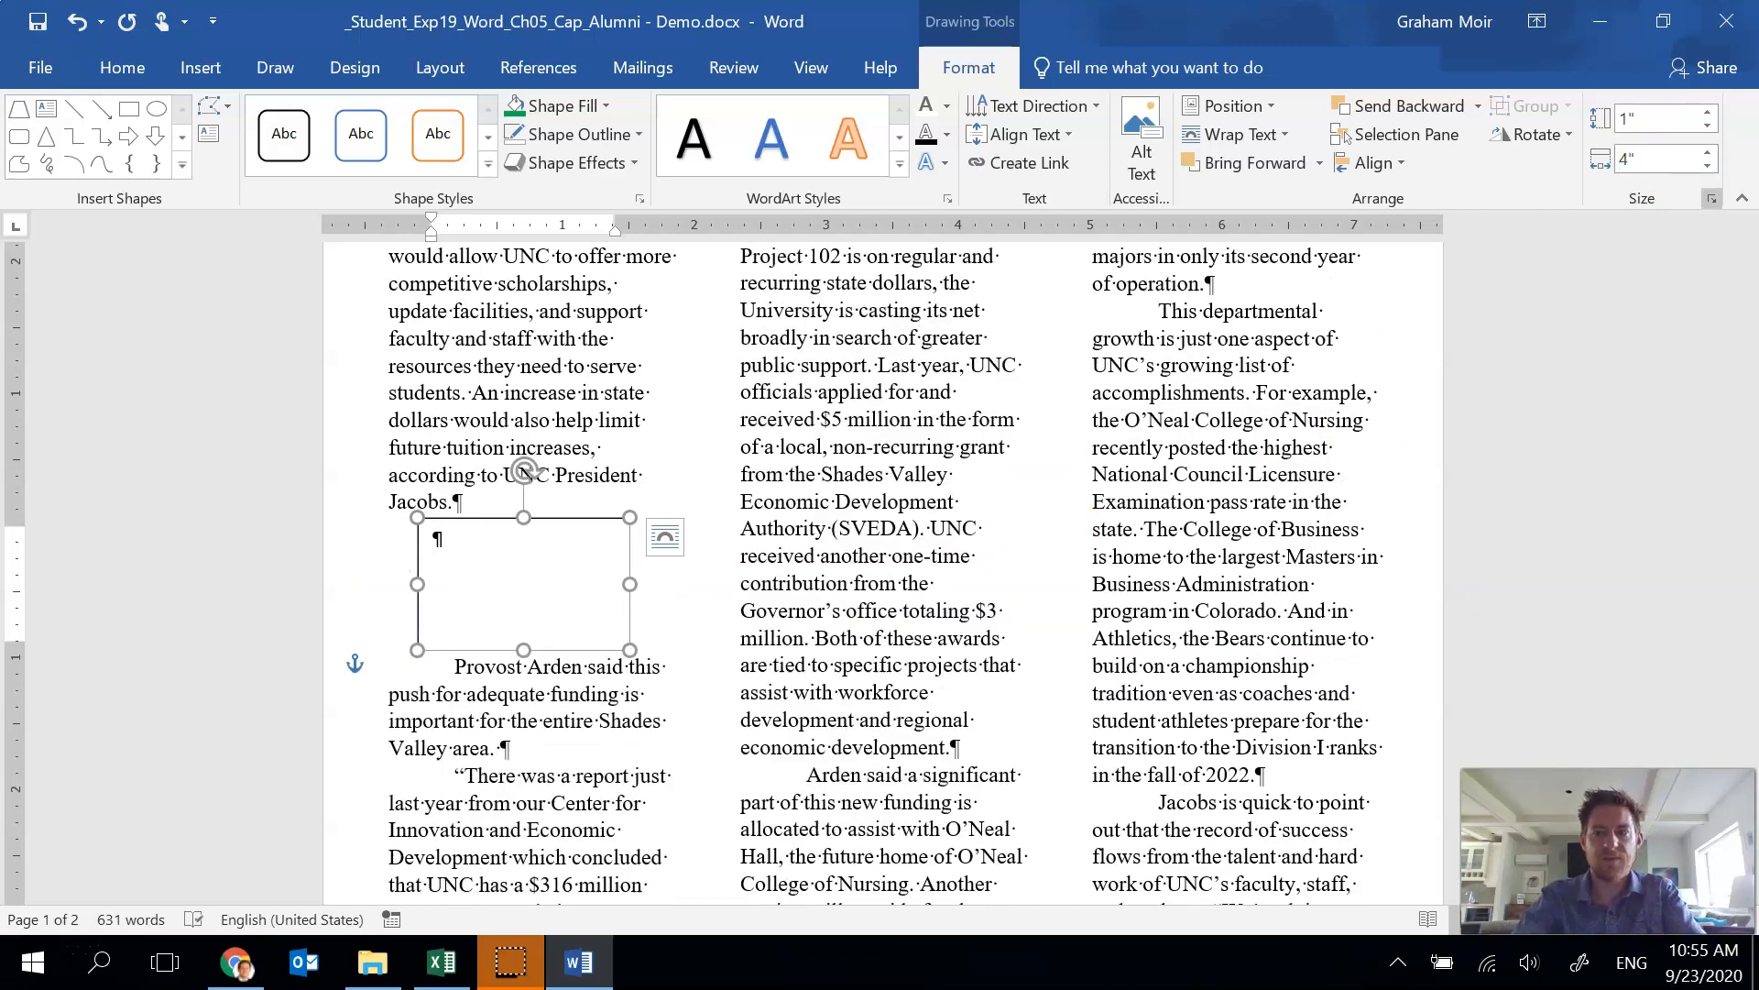
key(Return)
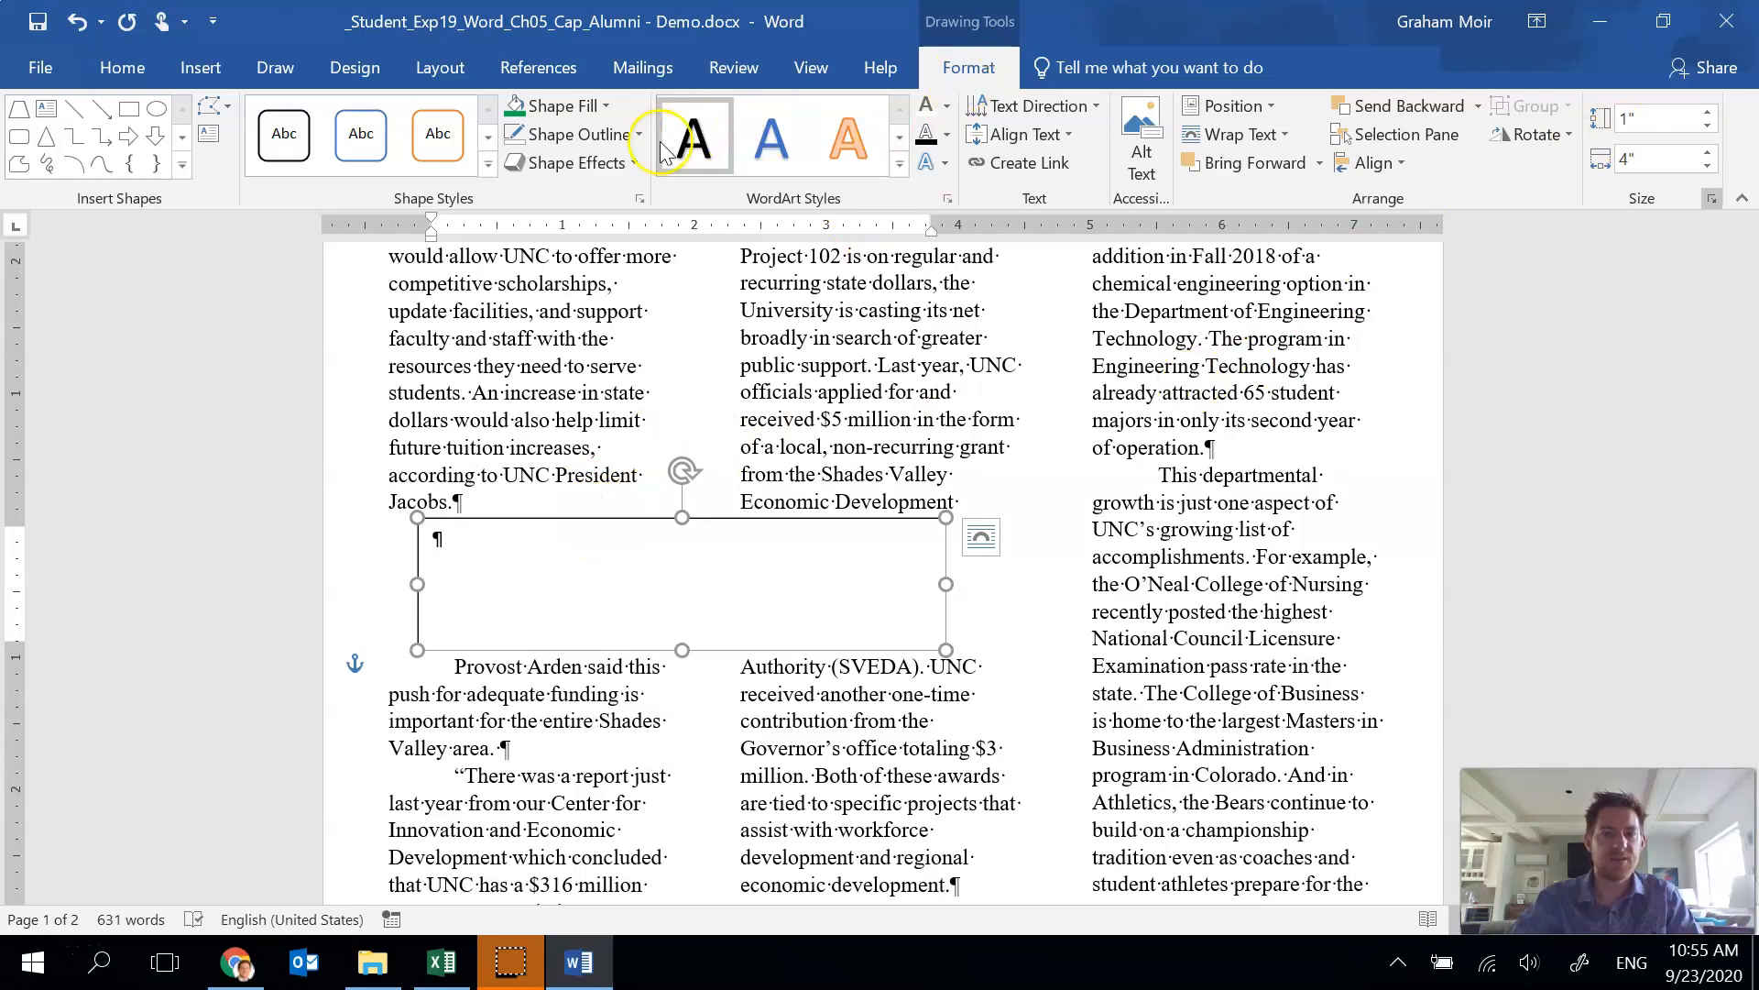
Apply the Subtle Effect - Green, Accent 6 shape style to the text box.
click(490, 163)
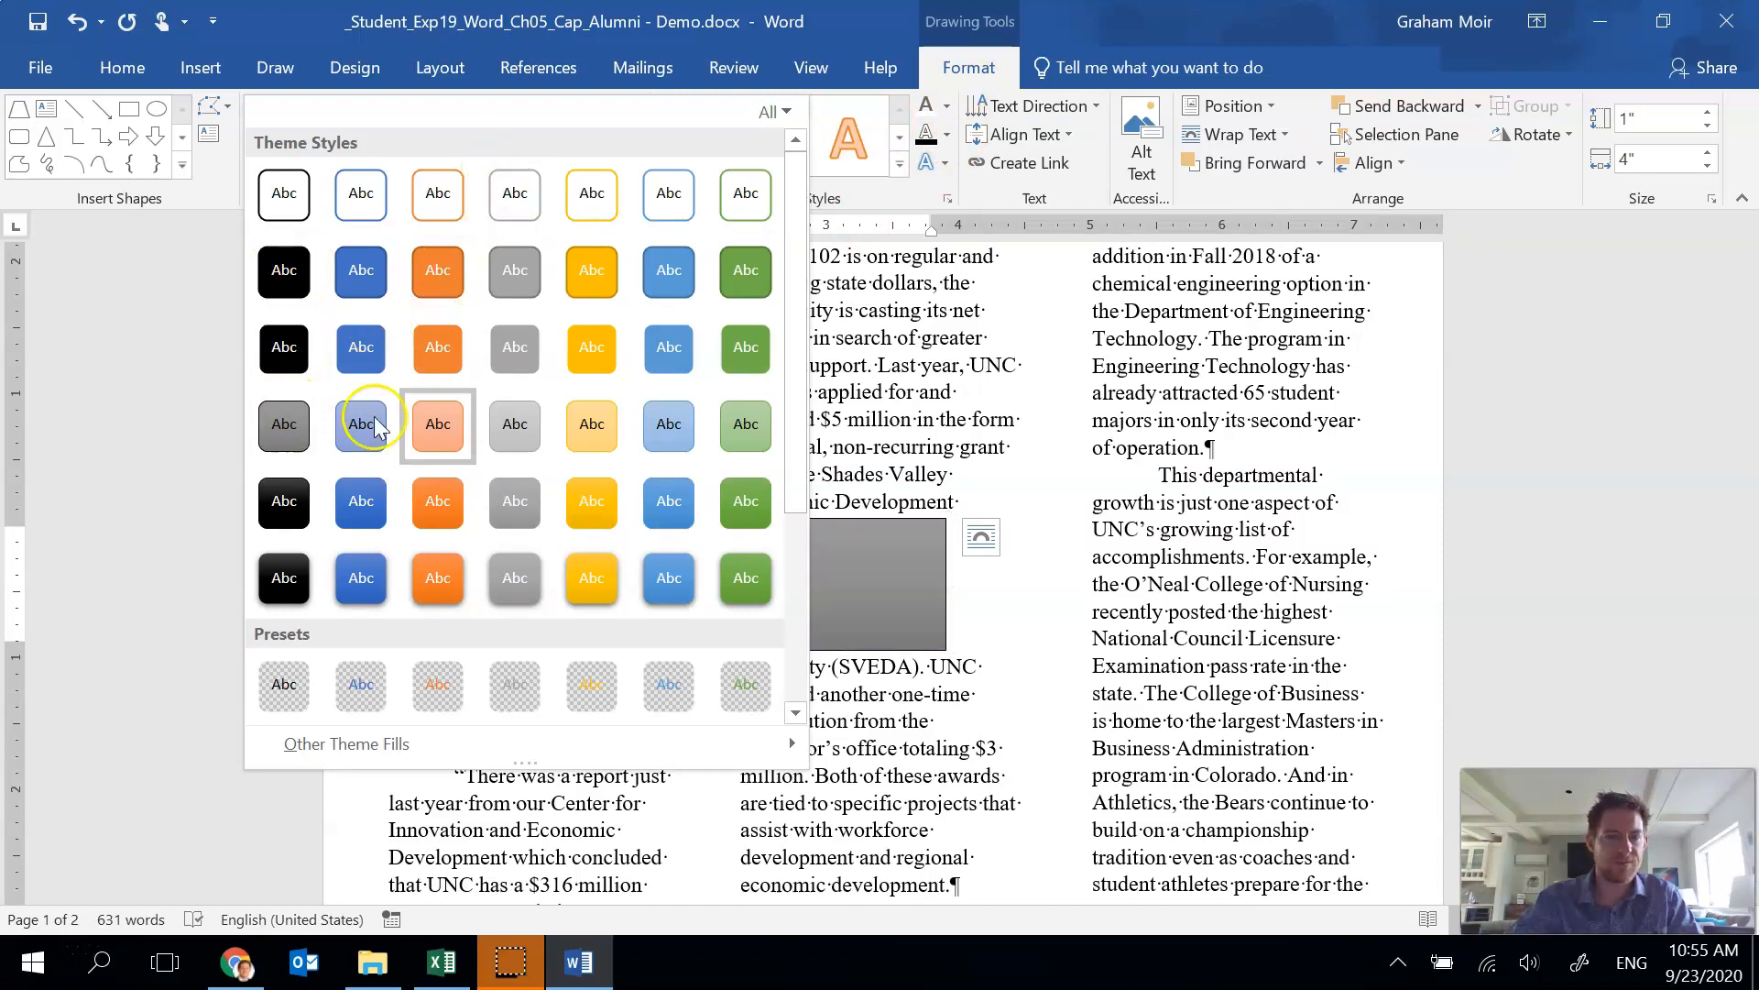
click(744, 444)
click(744, 440)
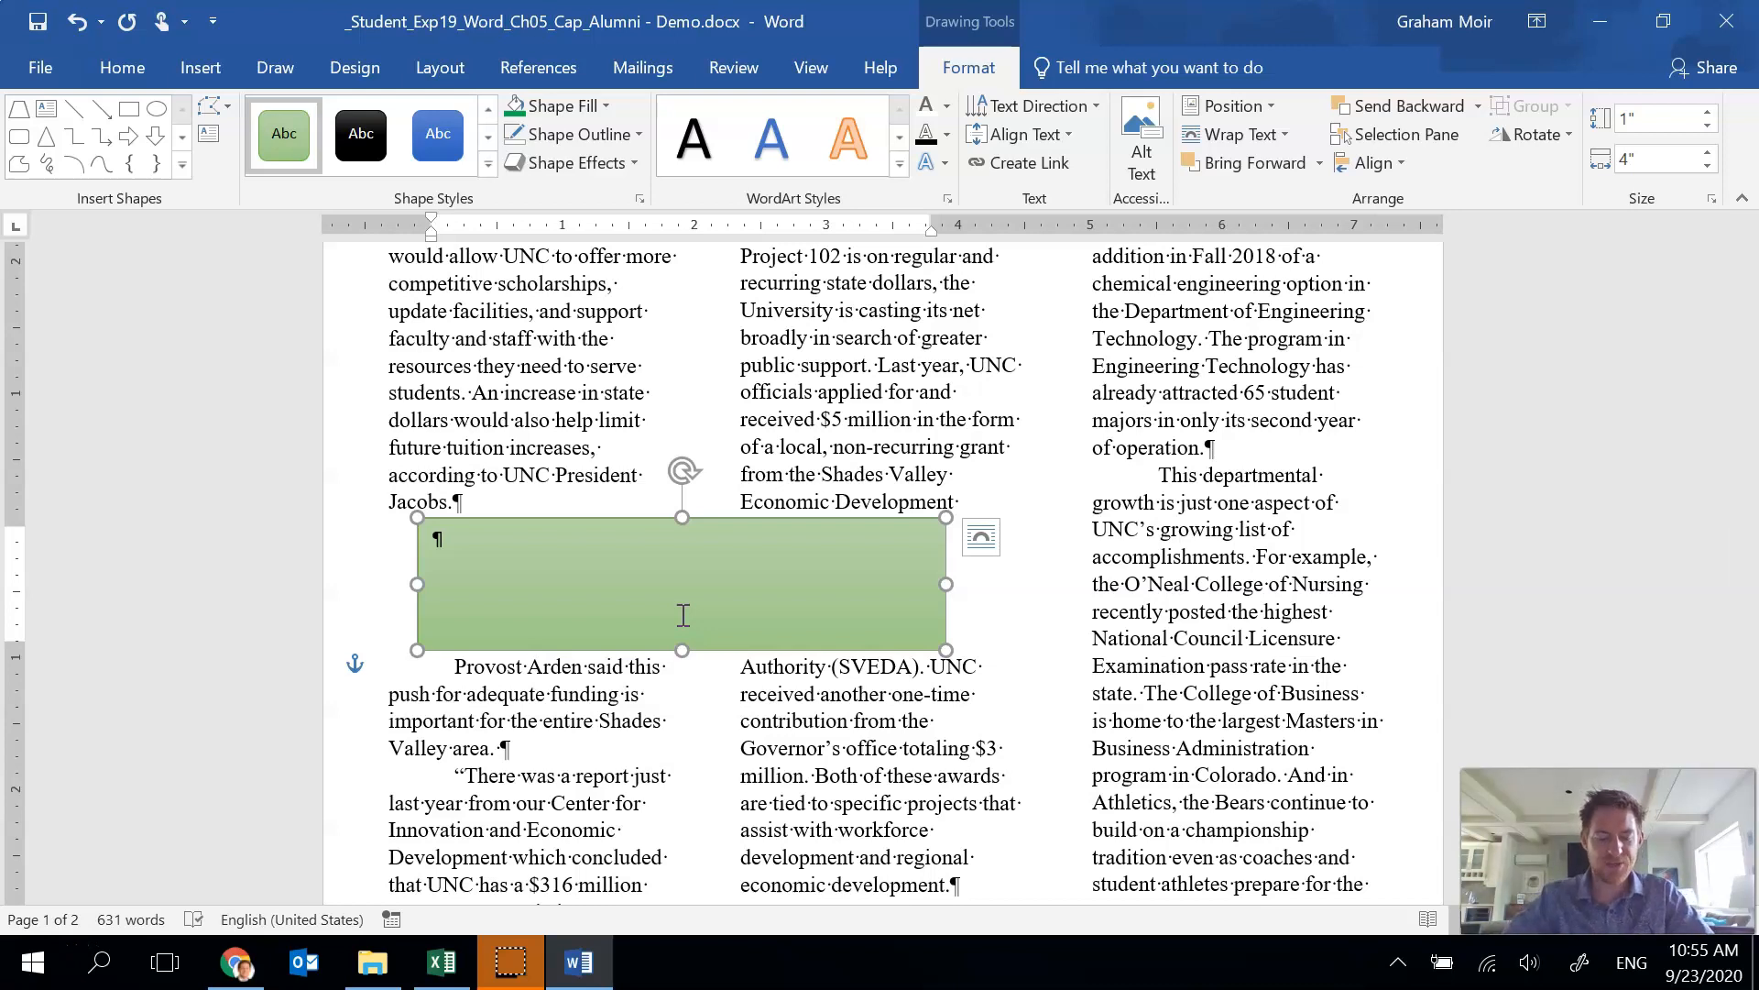
Enter the text "UNC HAS A $316 MILLION PER YEAR ECONOMIC IMPACT ON SHADES VALLEY." in the text box.
click(632, 586)
click(479, 602)
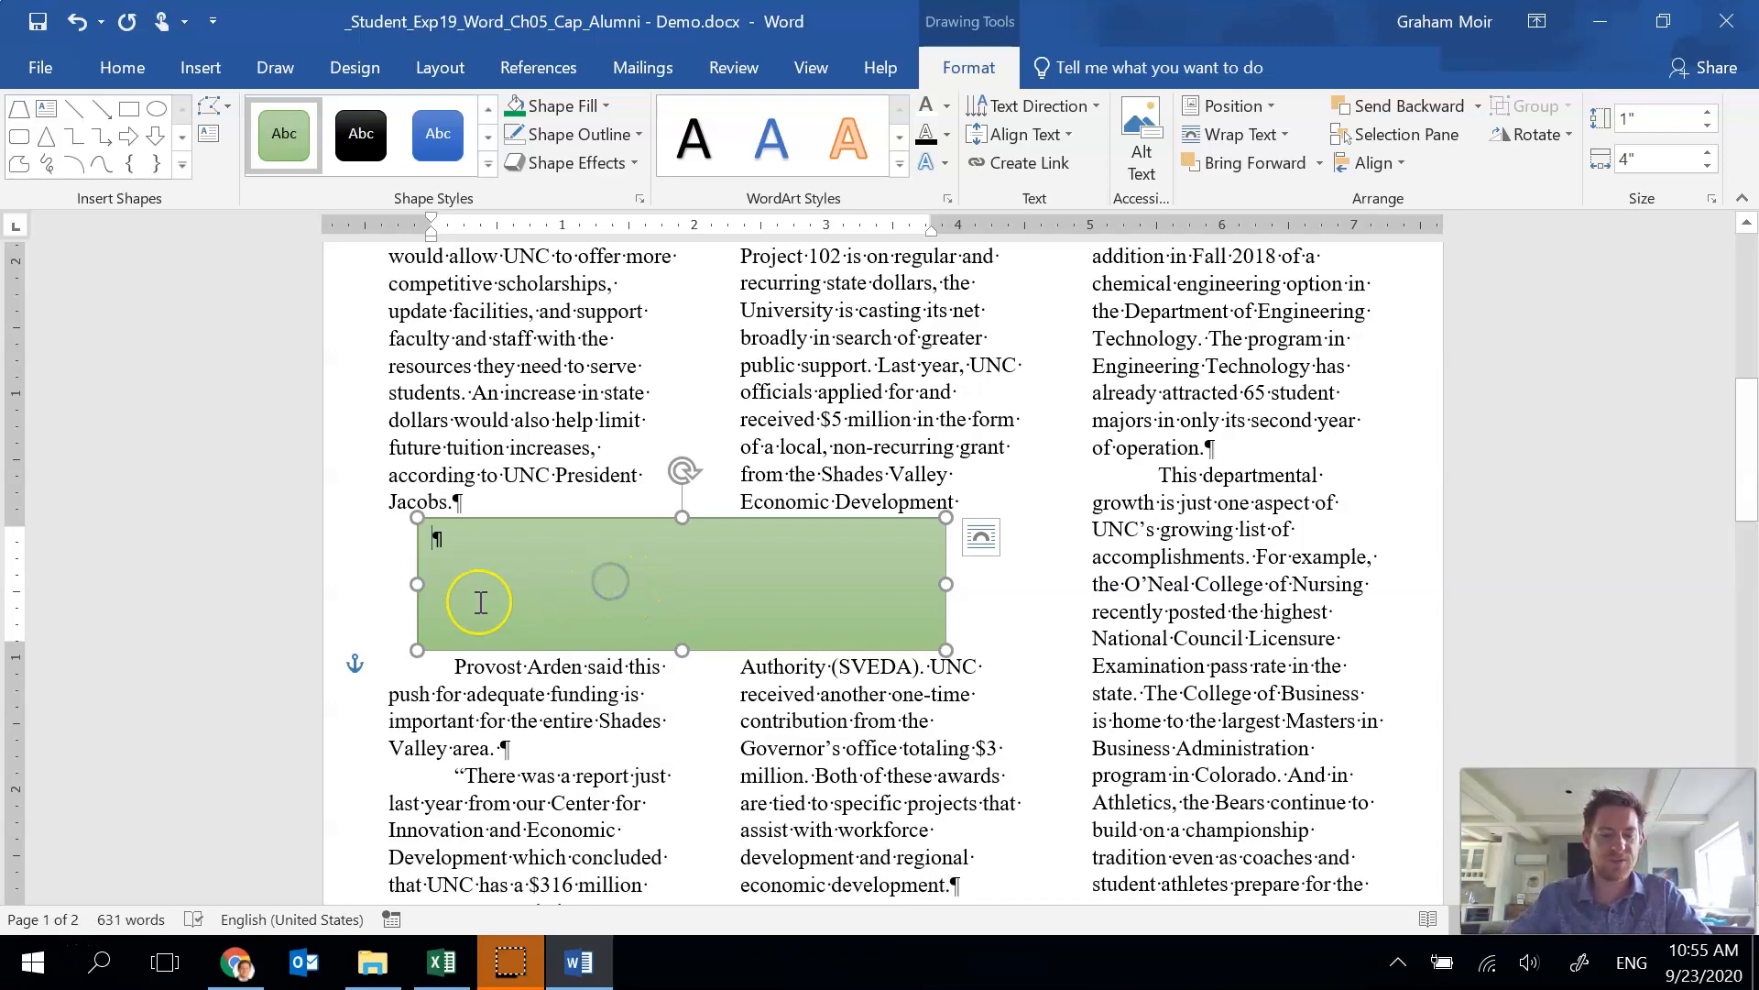
text(UN)
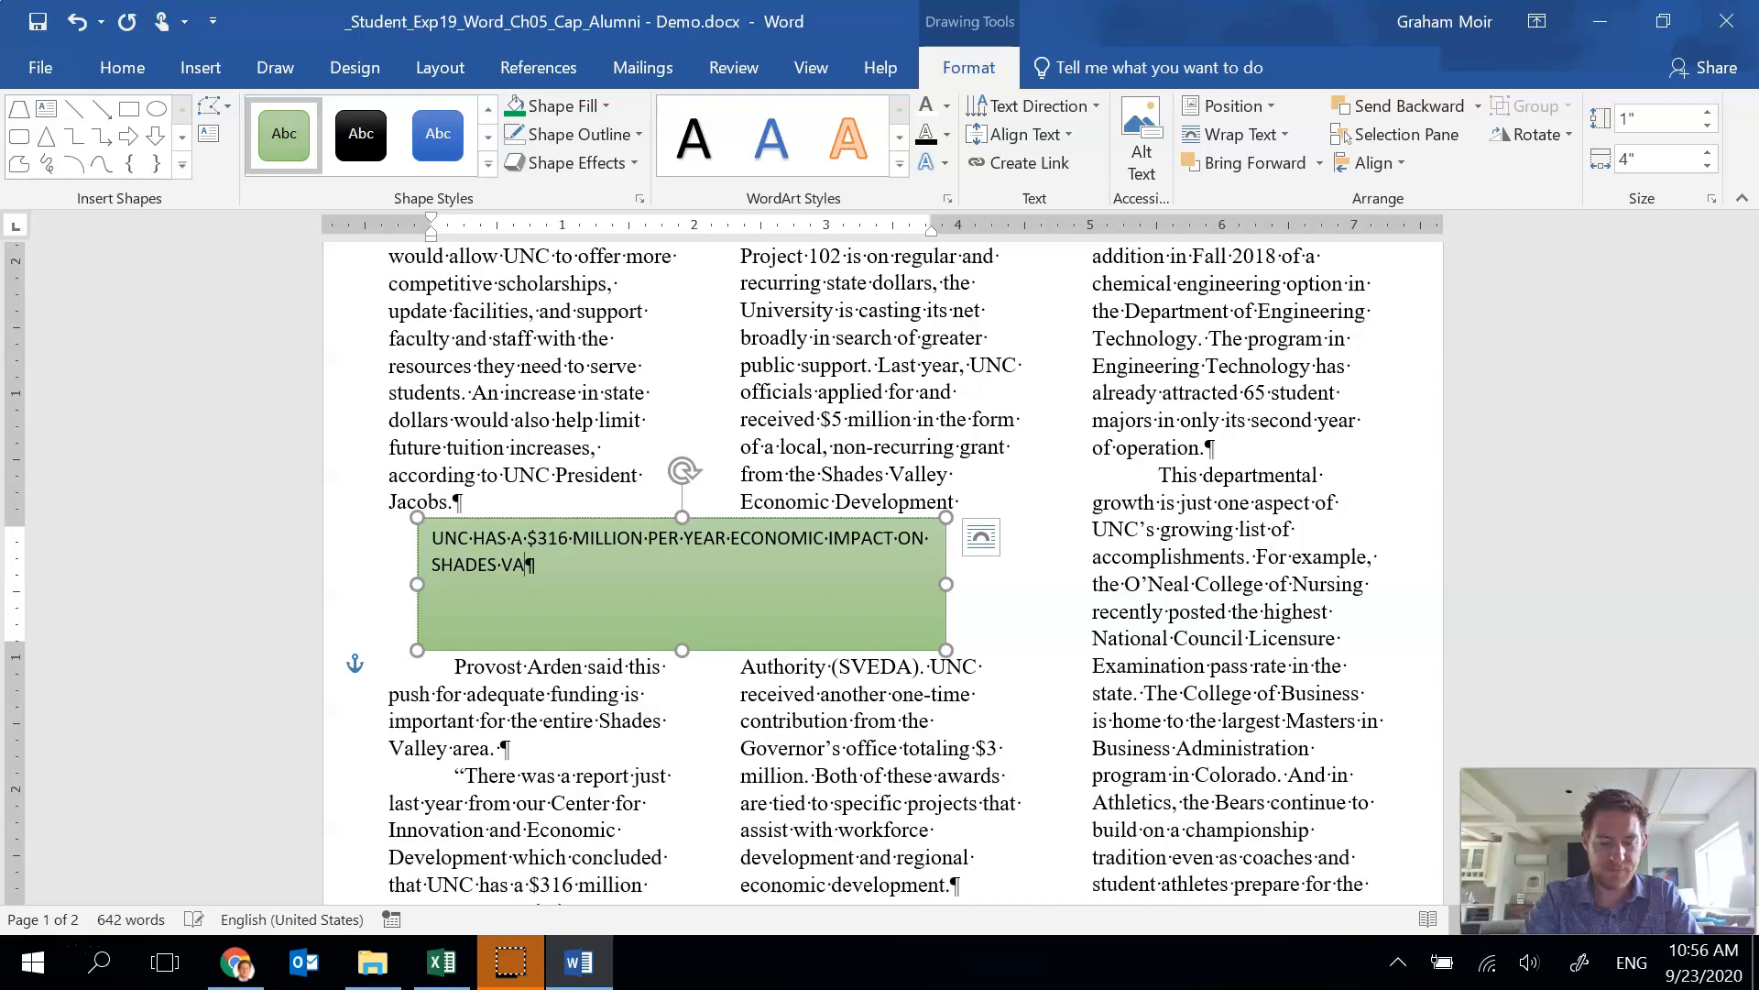
text(.)
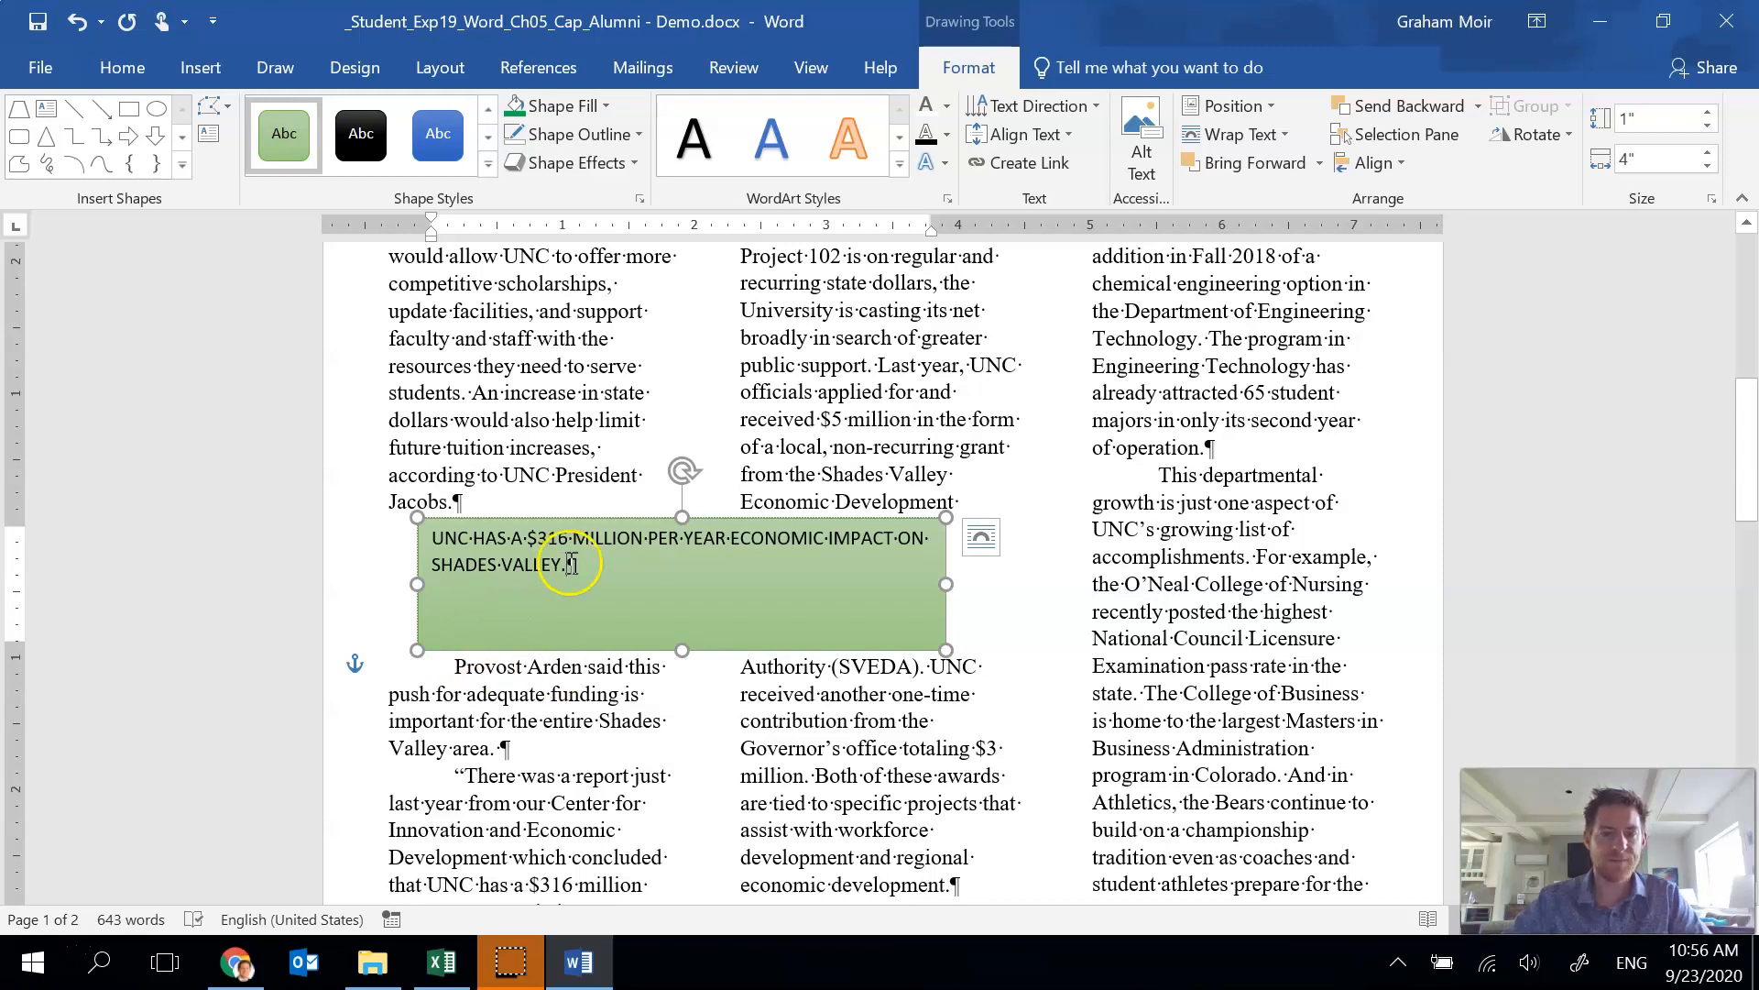
Make all the text box text white and bold.
drag(572, 564, 443, 544)
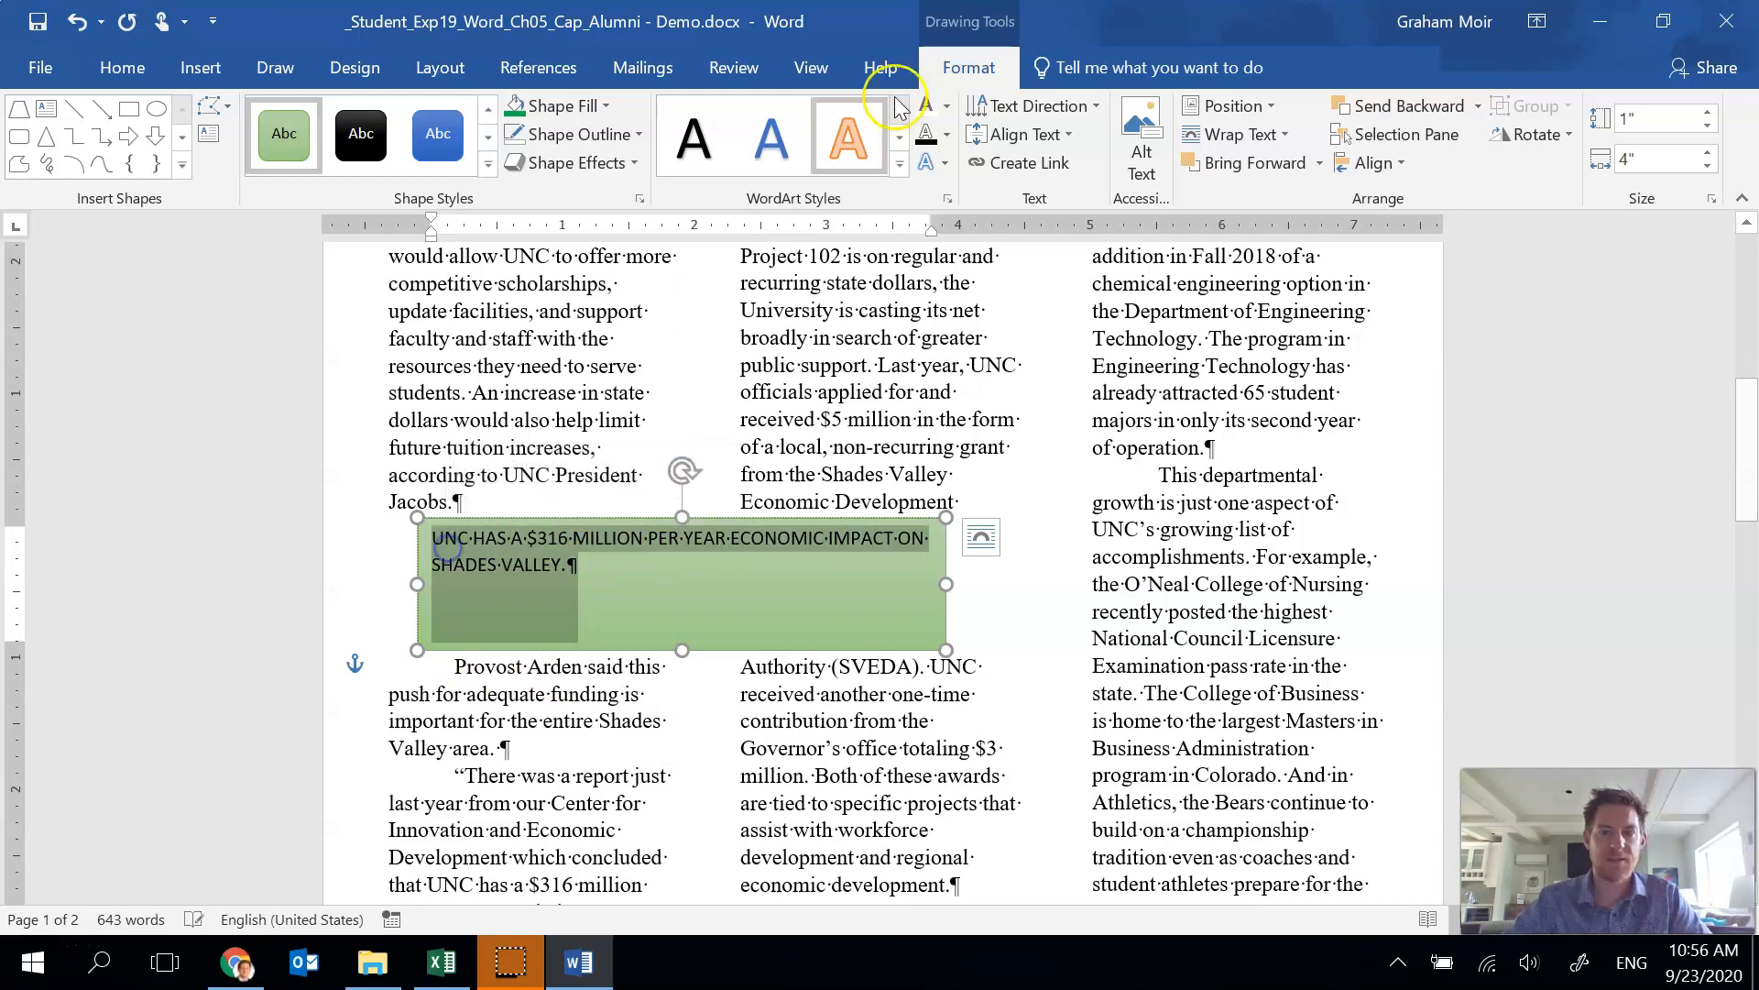
click(945, 107)
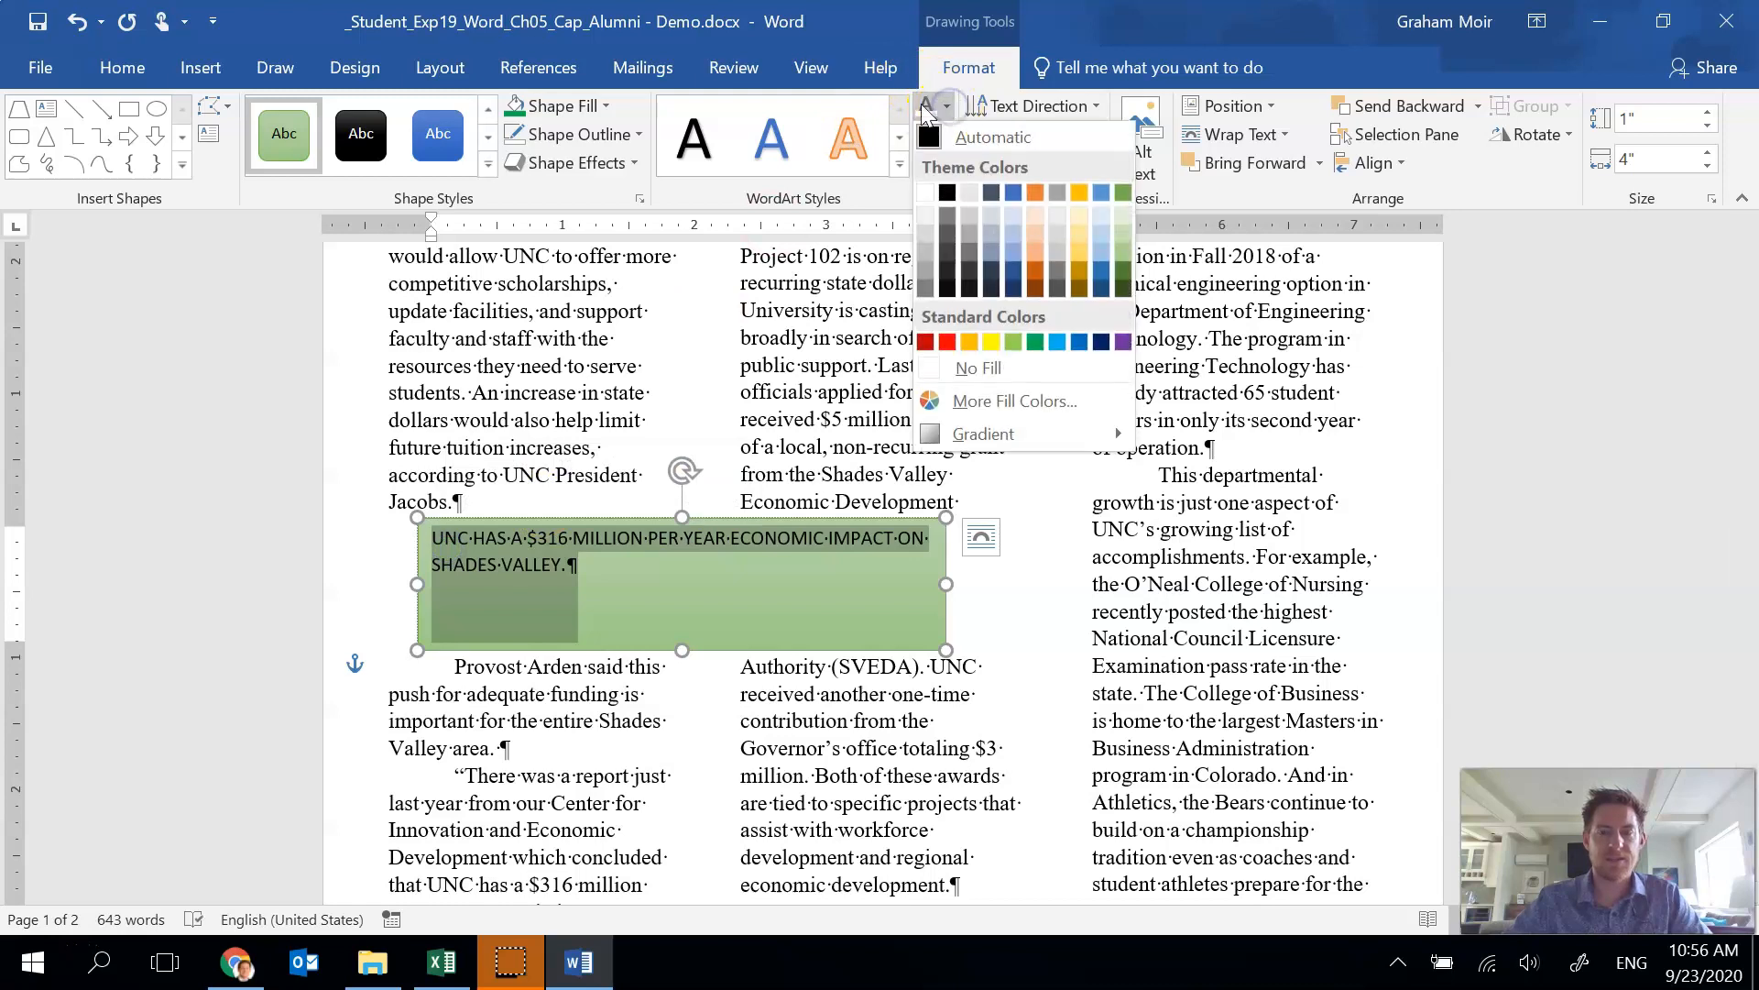
click(924, 194)
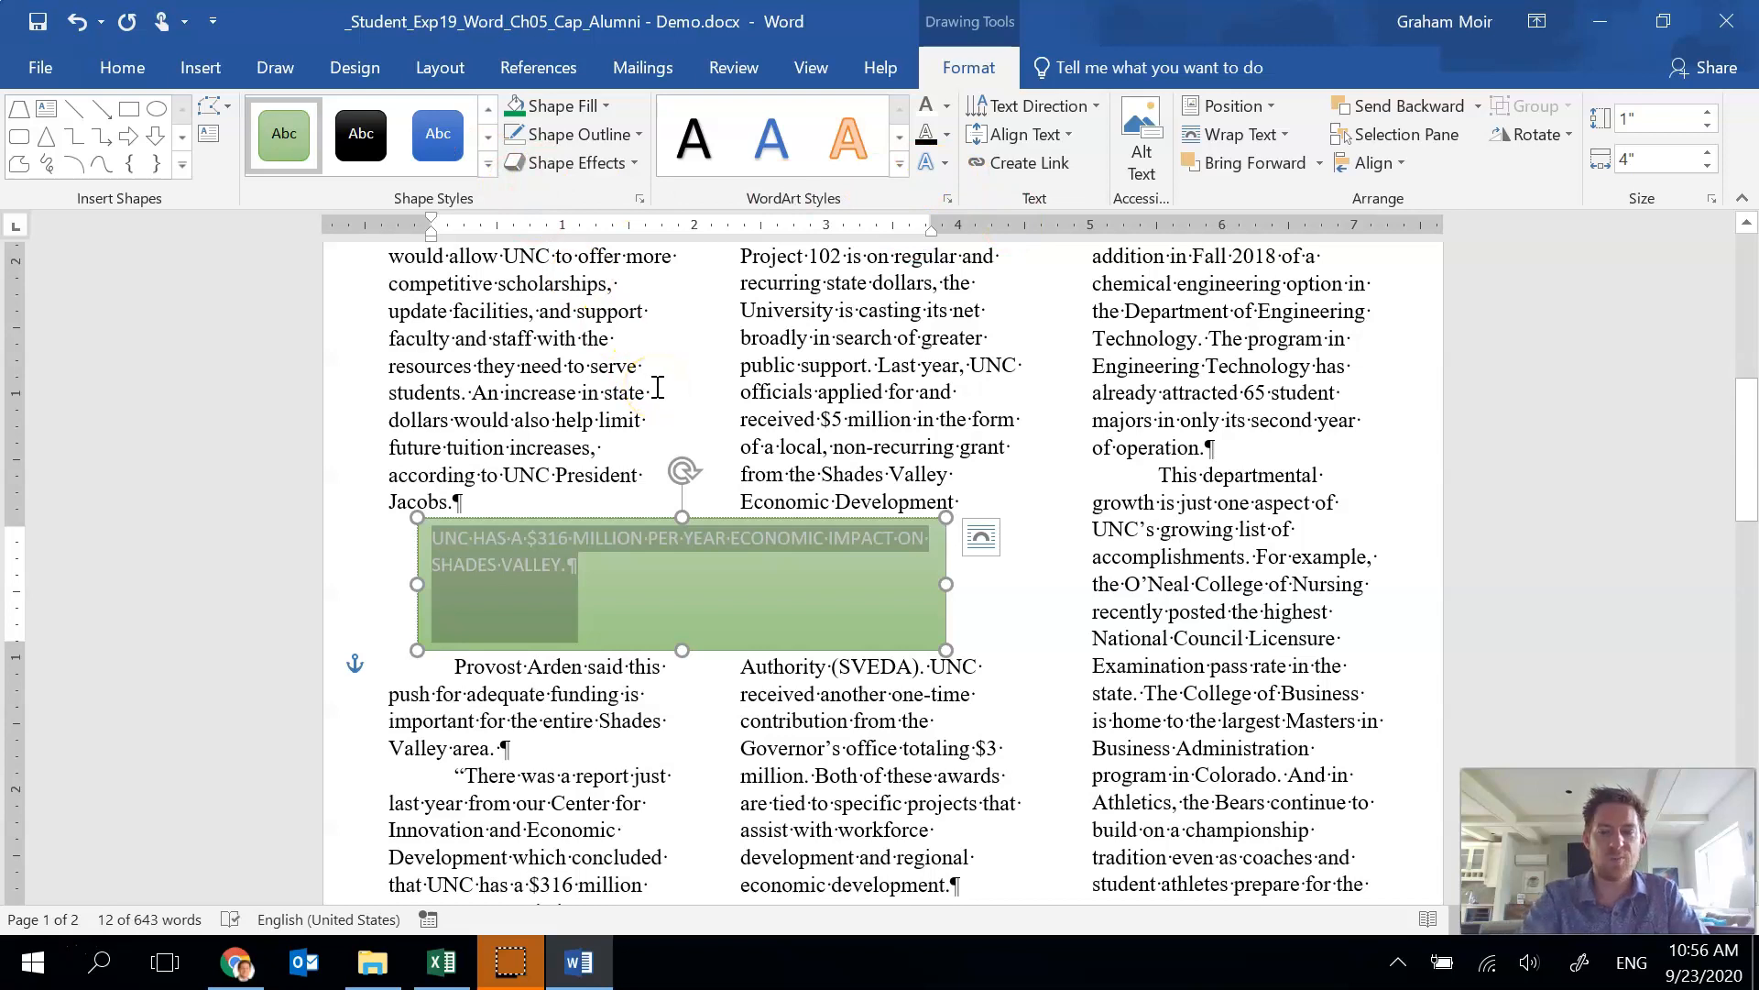
key(ctrl+b)
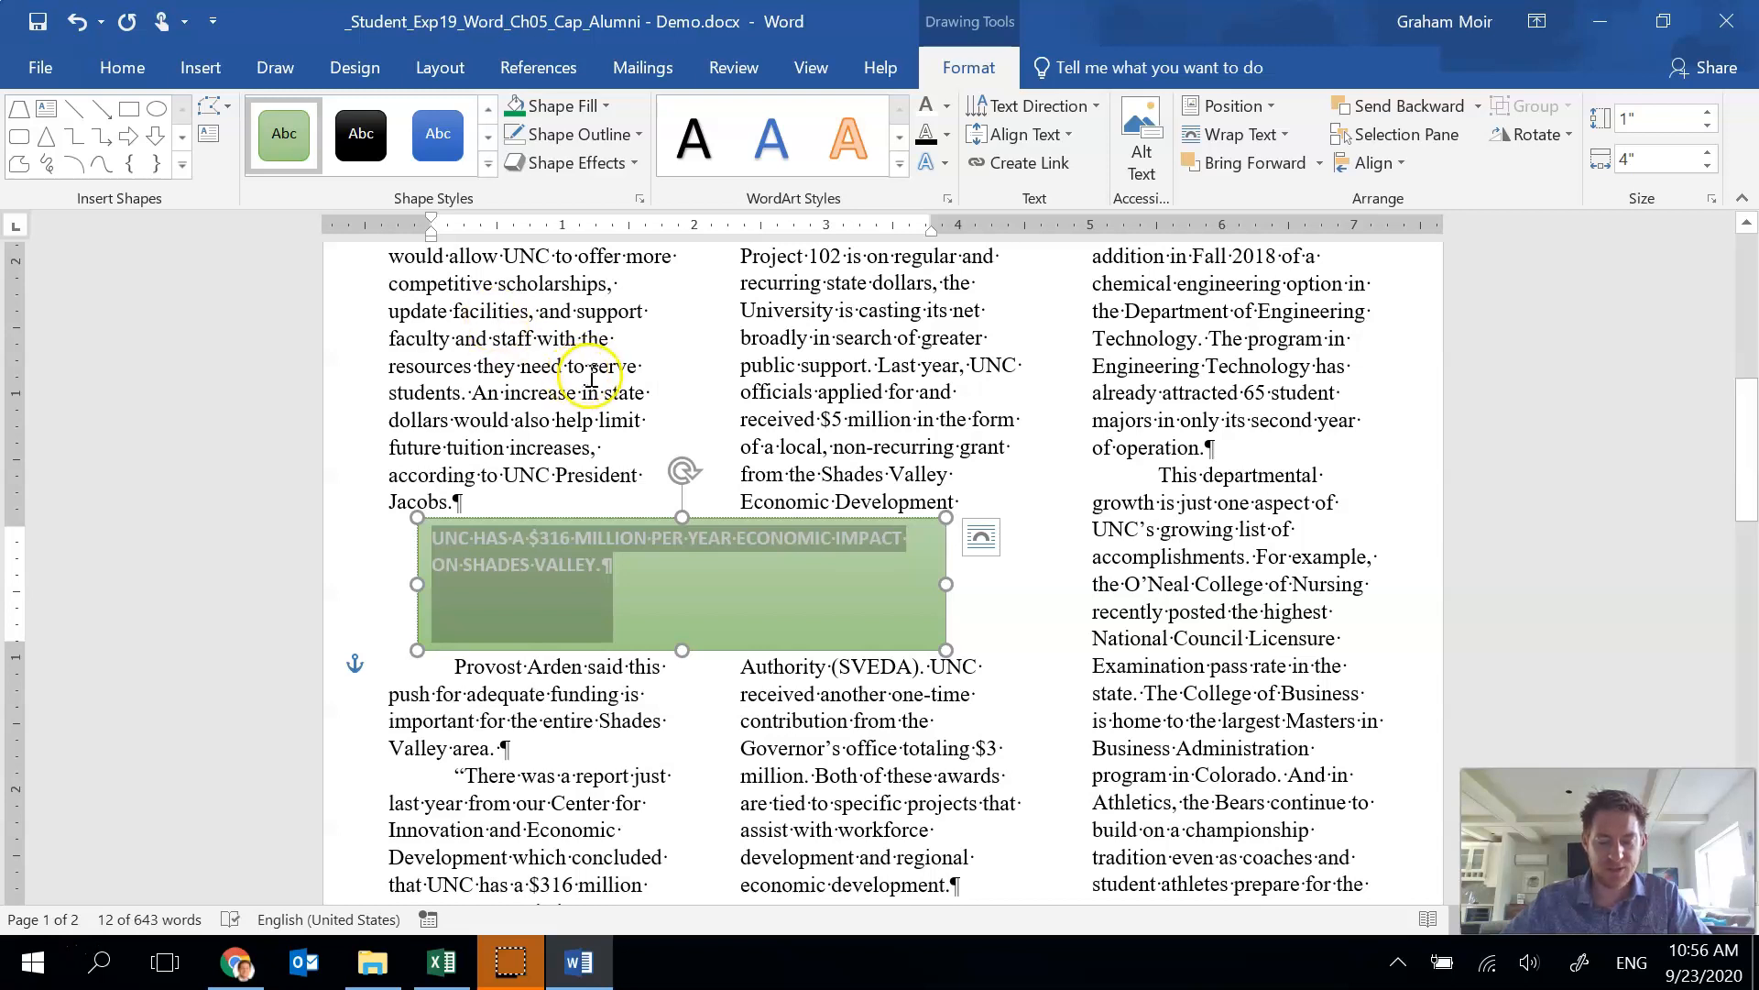
Set the font size of "$316 MILLION" to 22 pt.
click(532, 537)
drag(529, 537, 647, 538)
click(101, 69)
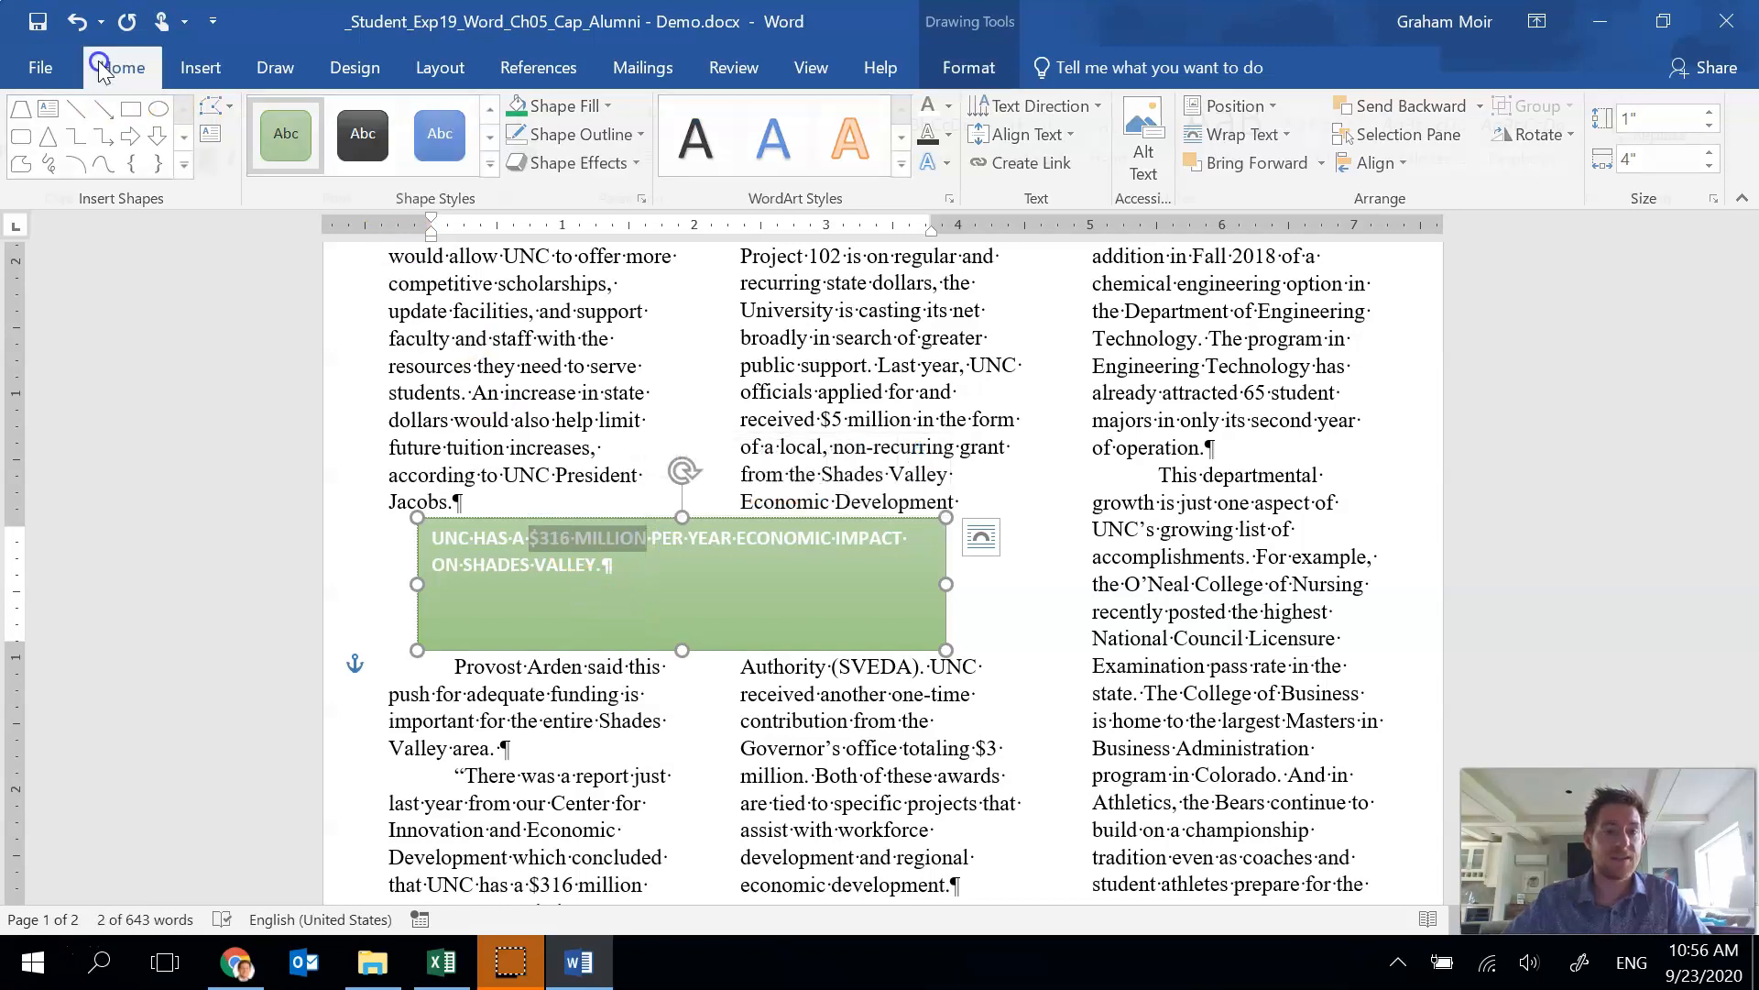
click(356, 121)
text(22)
key(Return)
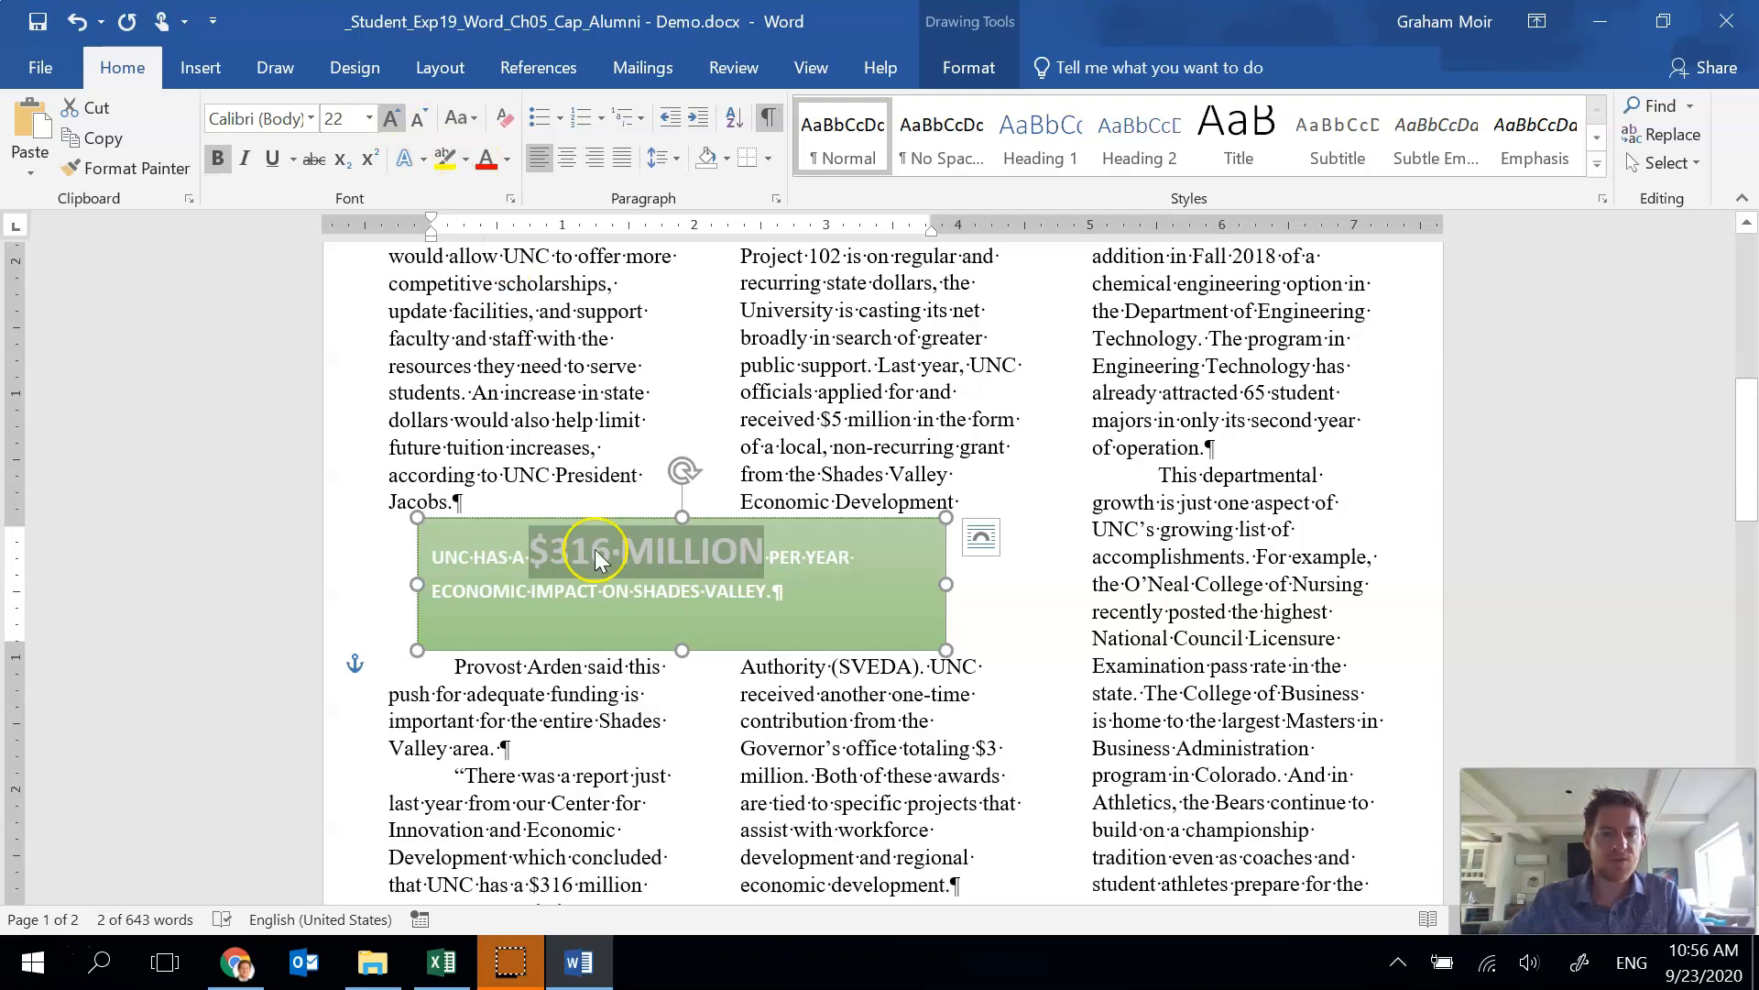
Center all the text within the text box.
click(532, 518)
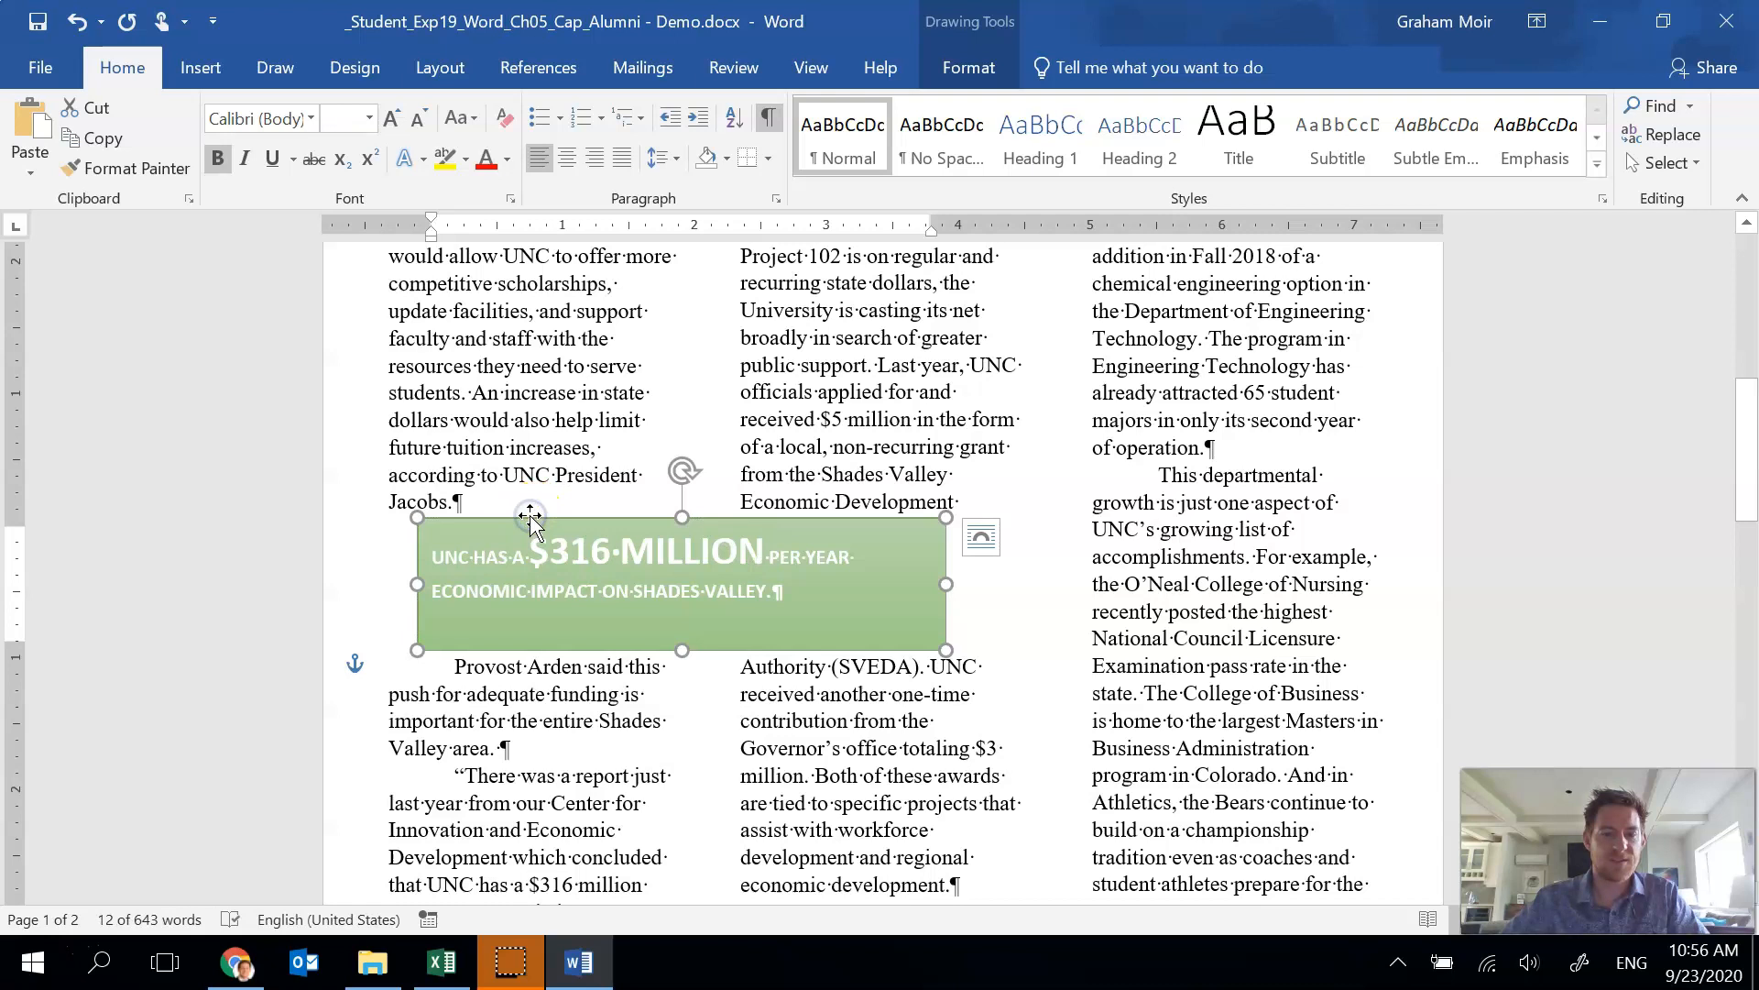
drag(773, 593, 433, 550)
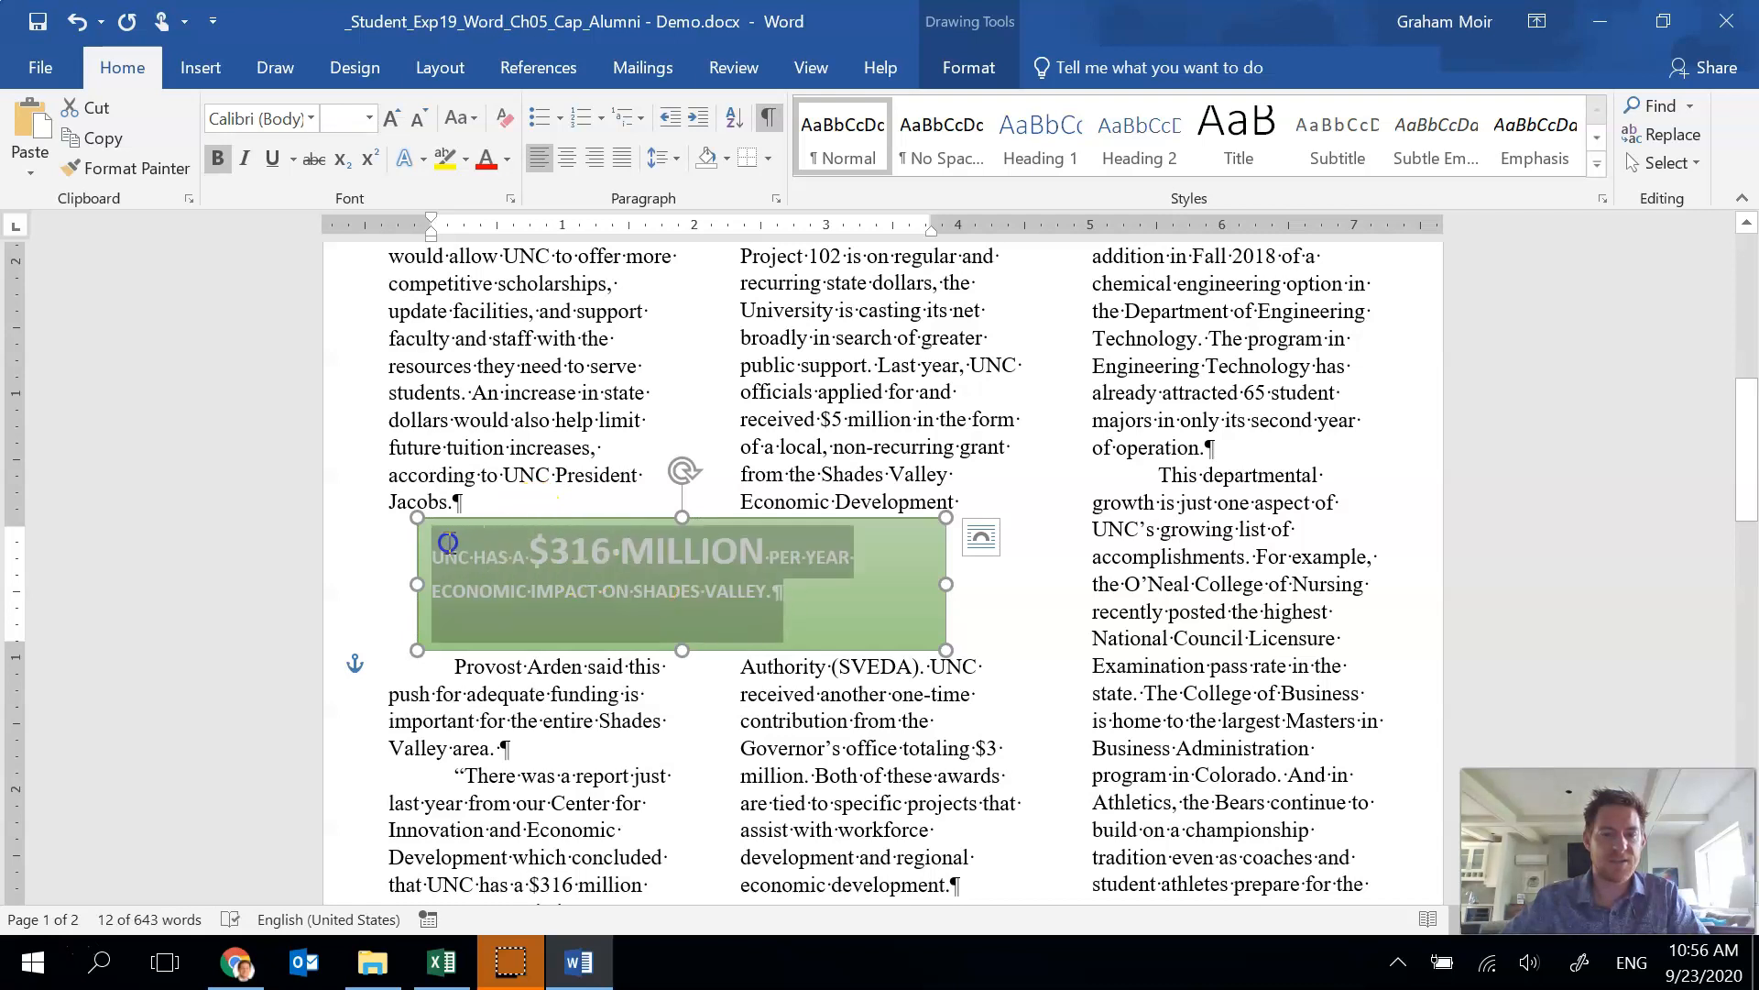
click(568, 163)
click(824, 592)
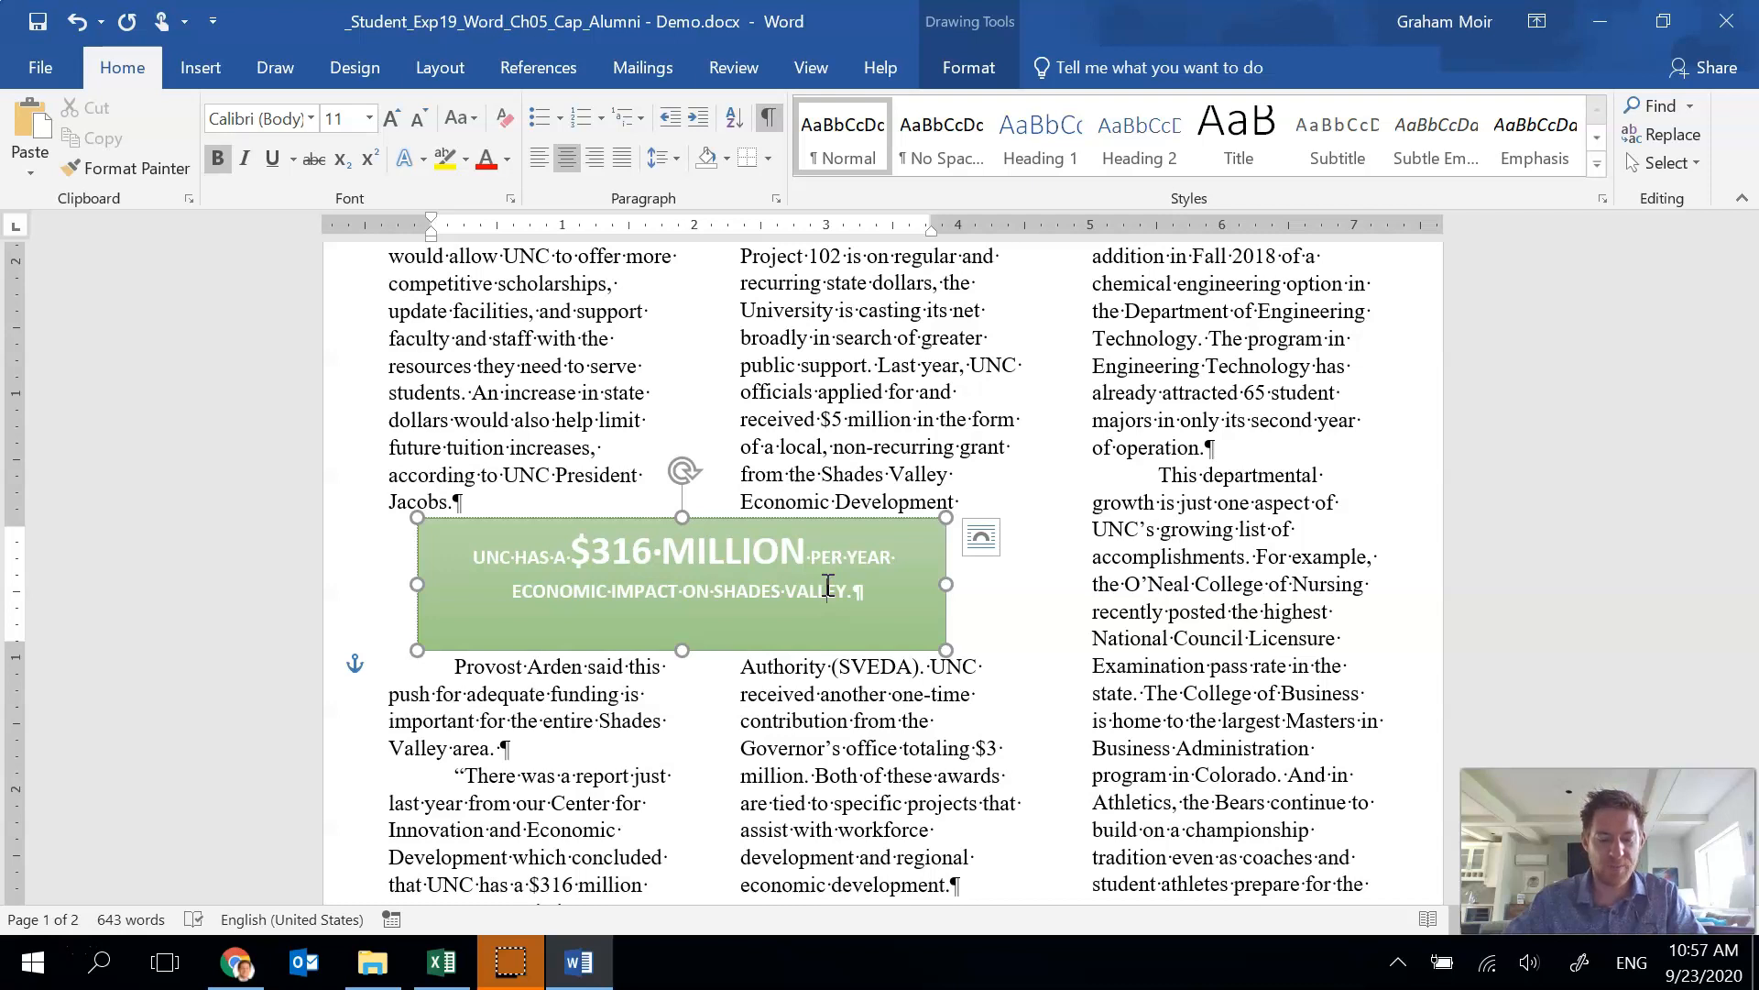
Set the text box's horizontal absolute position to 0.2" to the right of the Margin in the layout options.
click(868, 526)
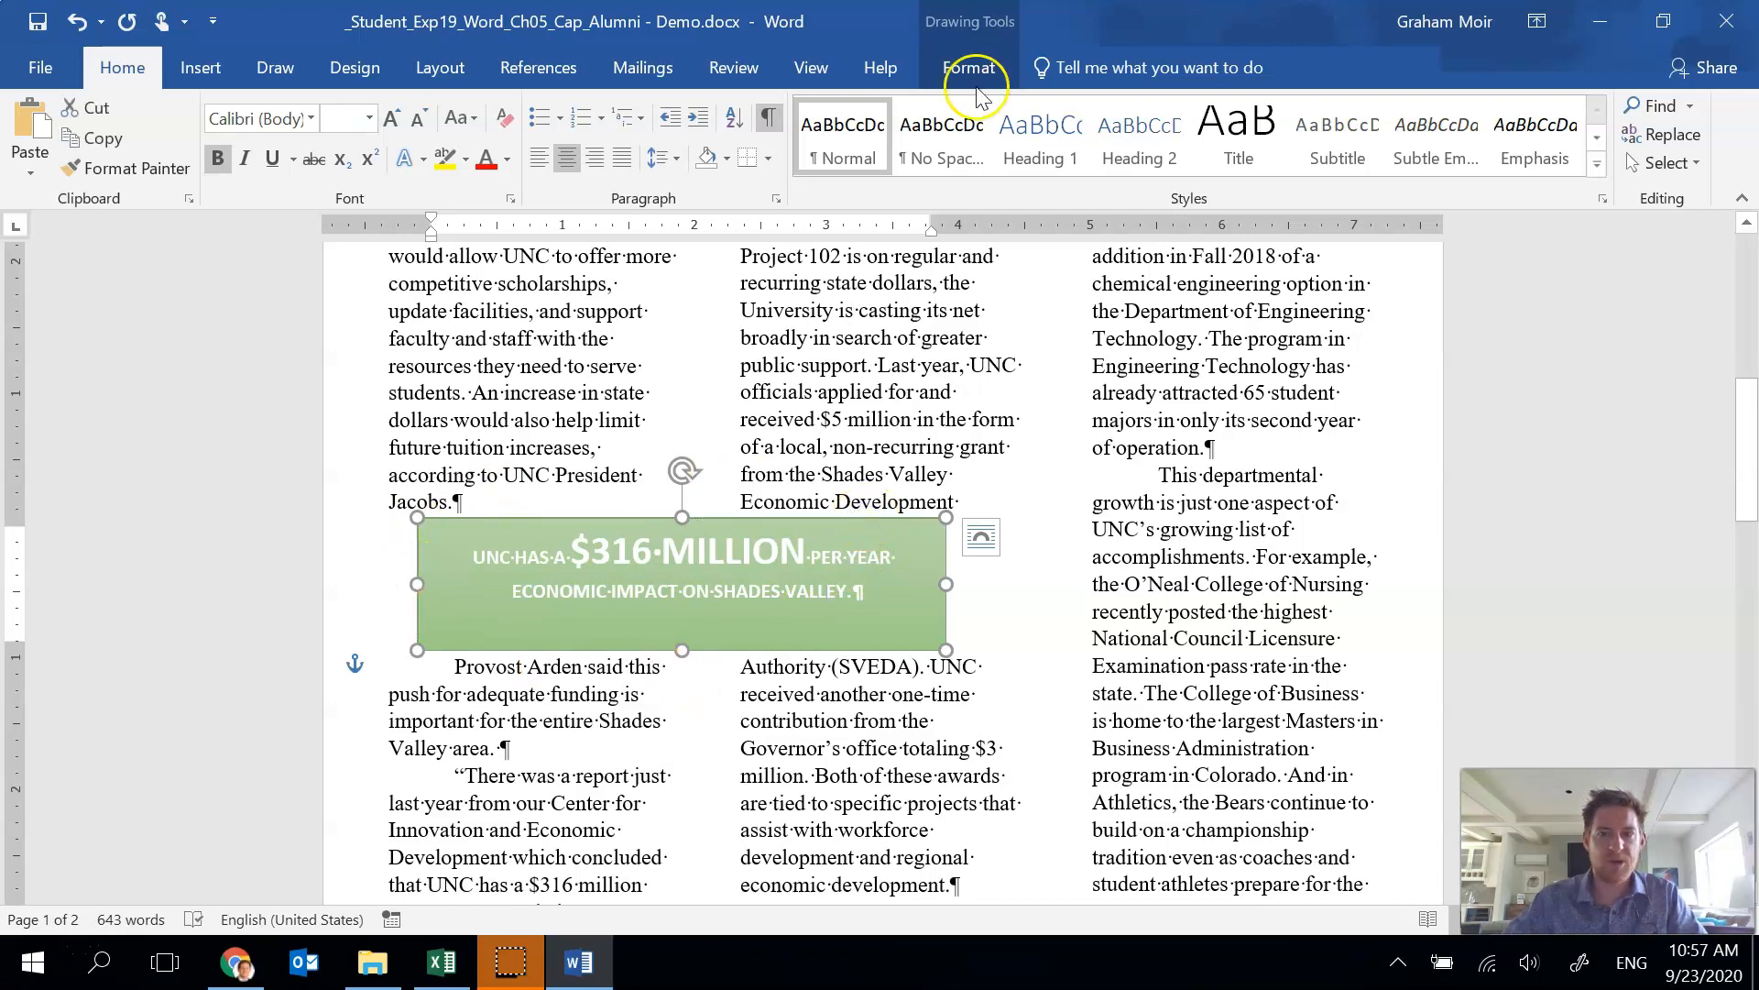
click(993, 65)
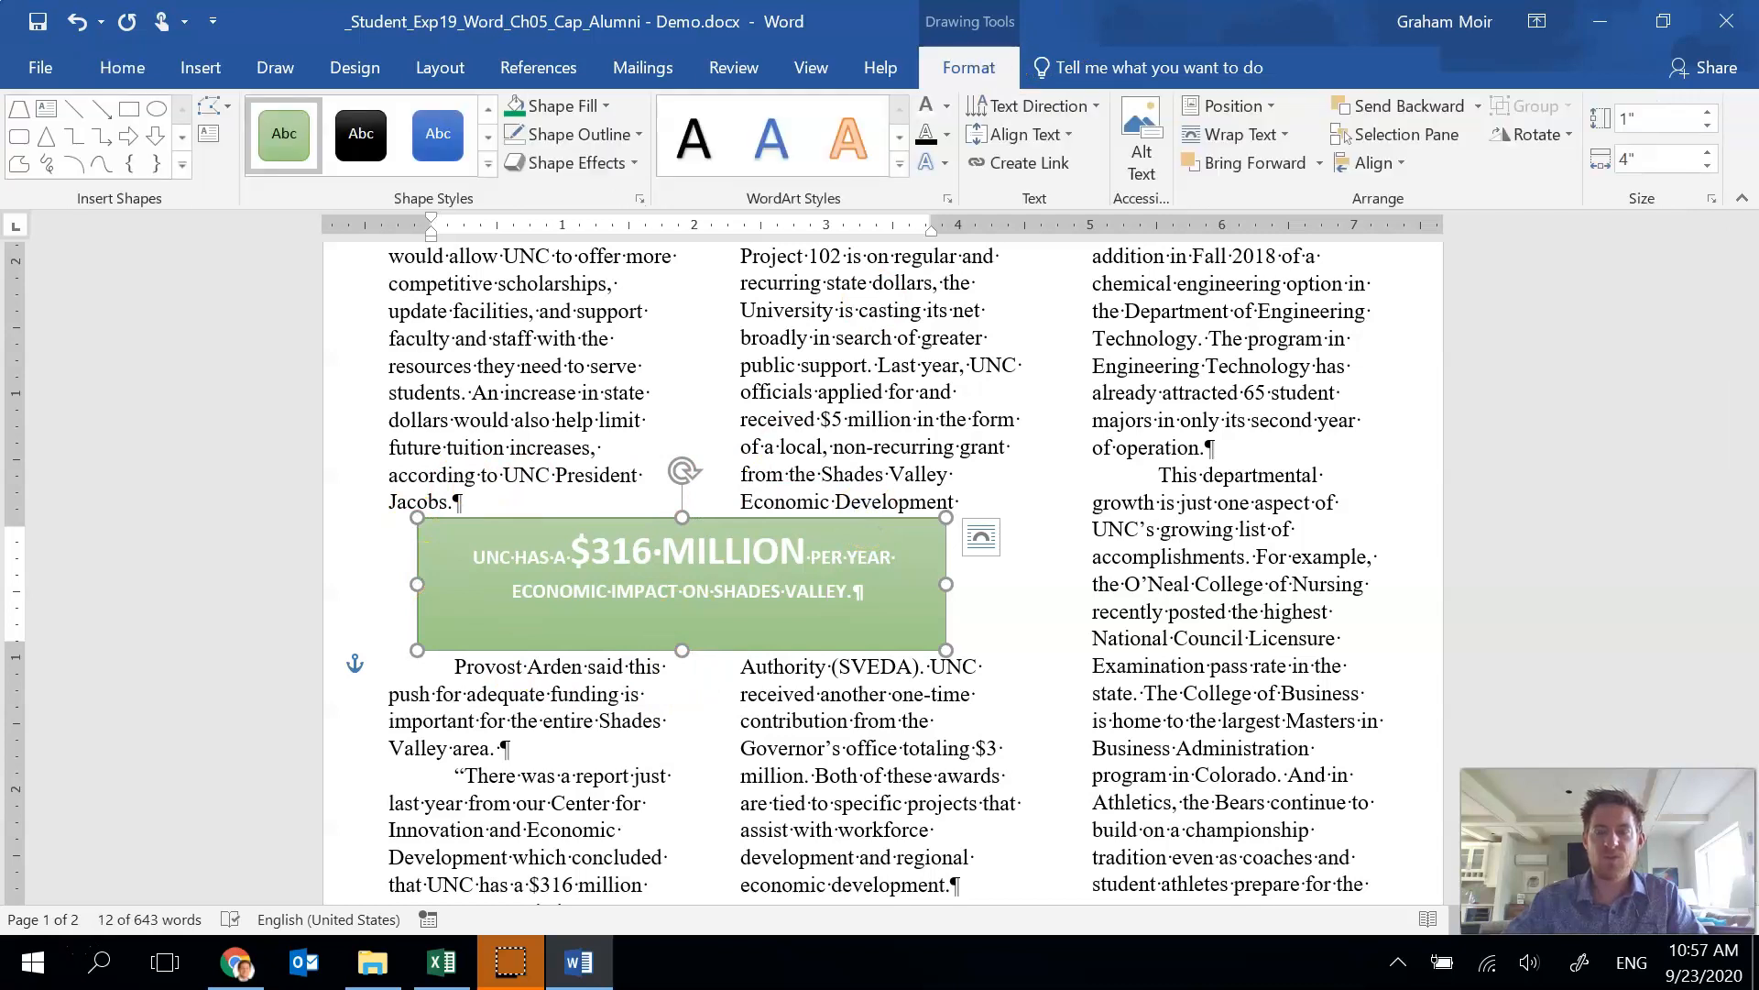
click(1274, 107)
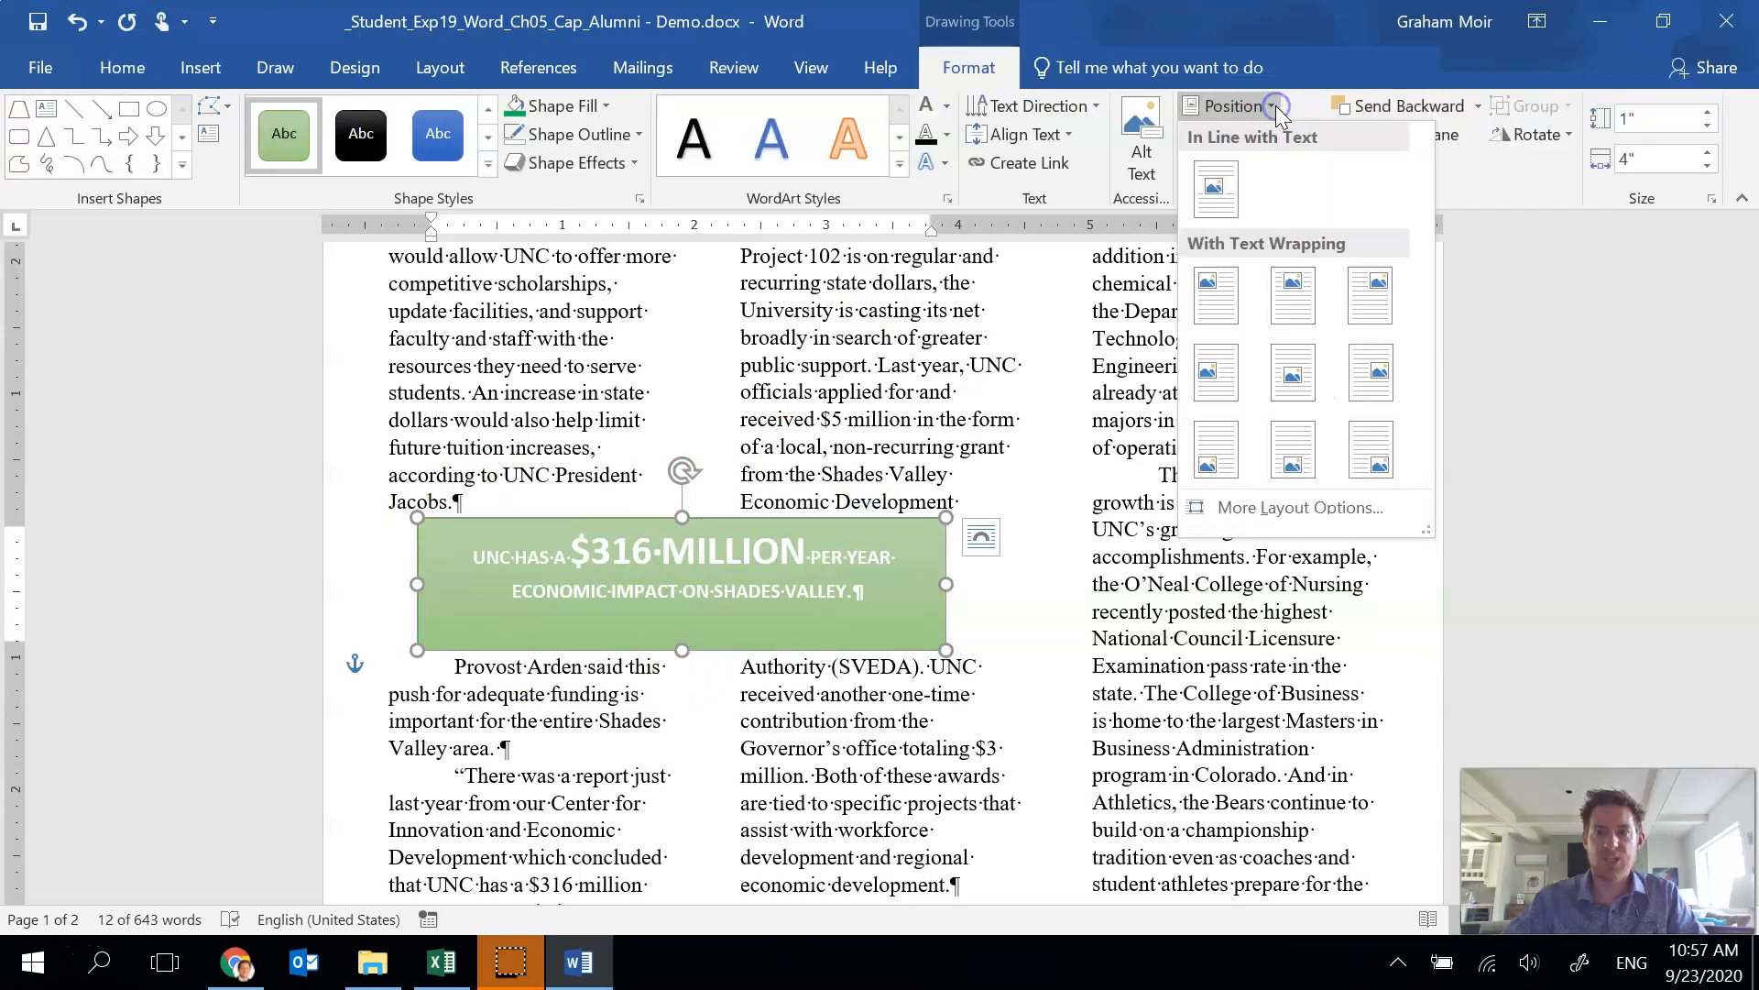
click(1273, 509)
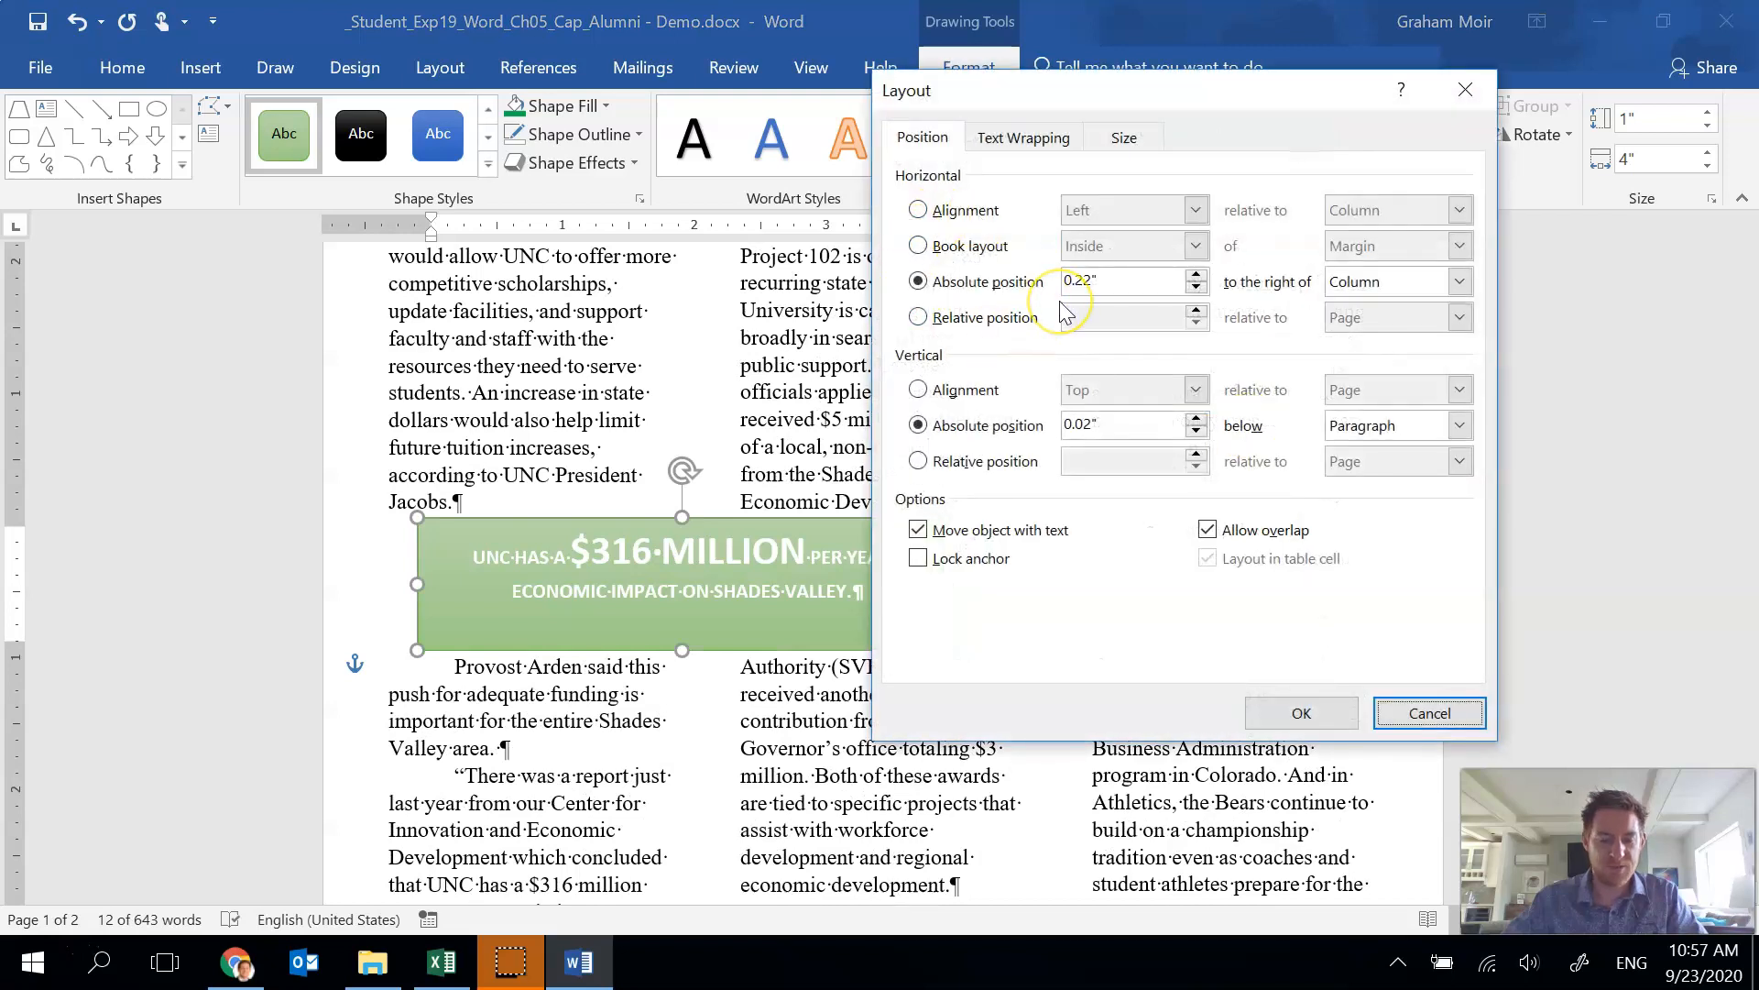
click(1116, 280)
key(BackSpace)
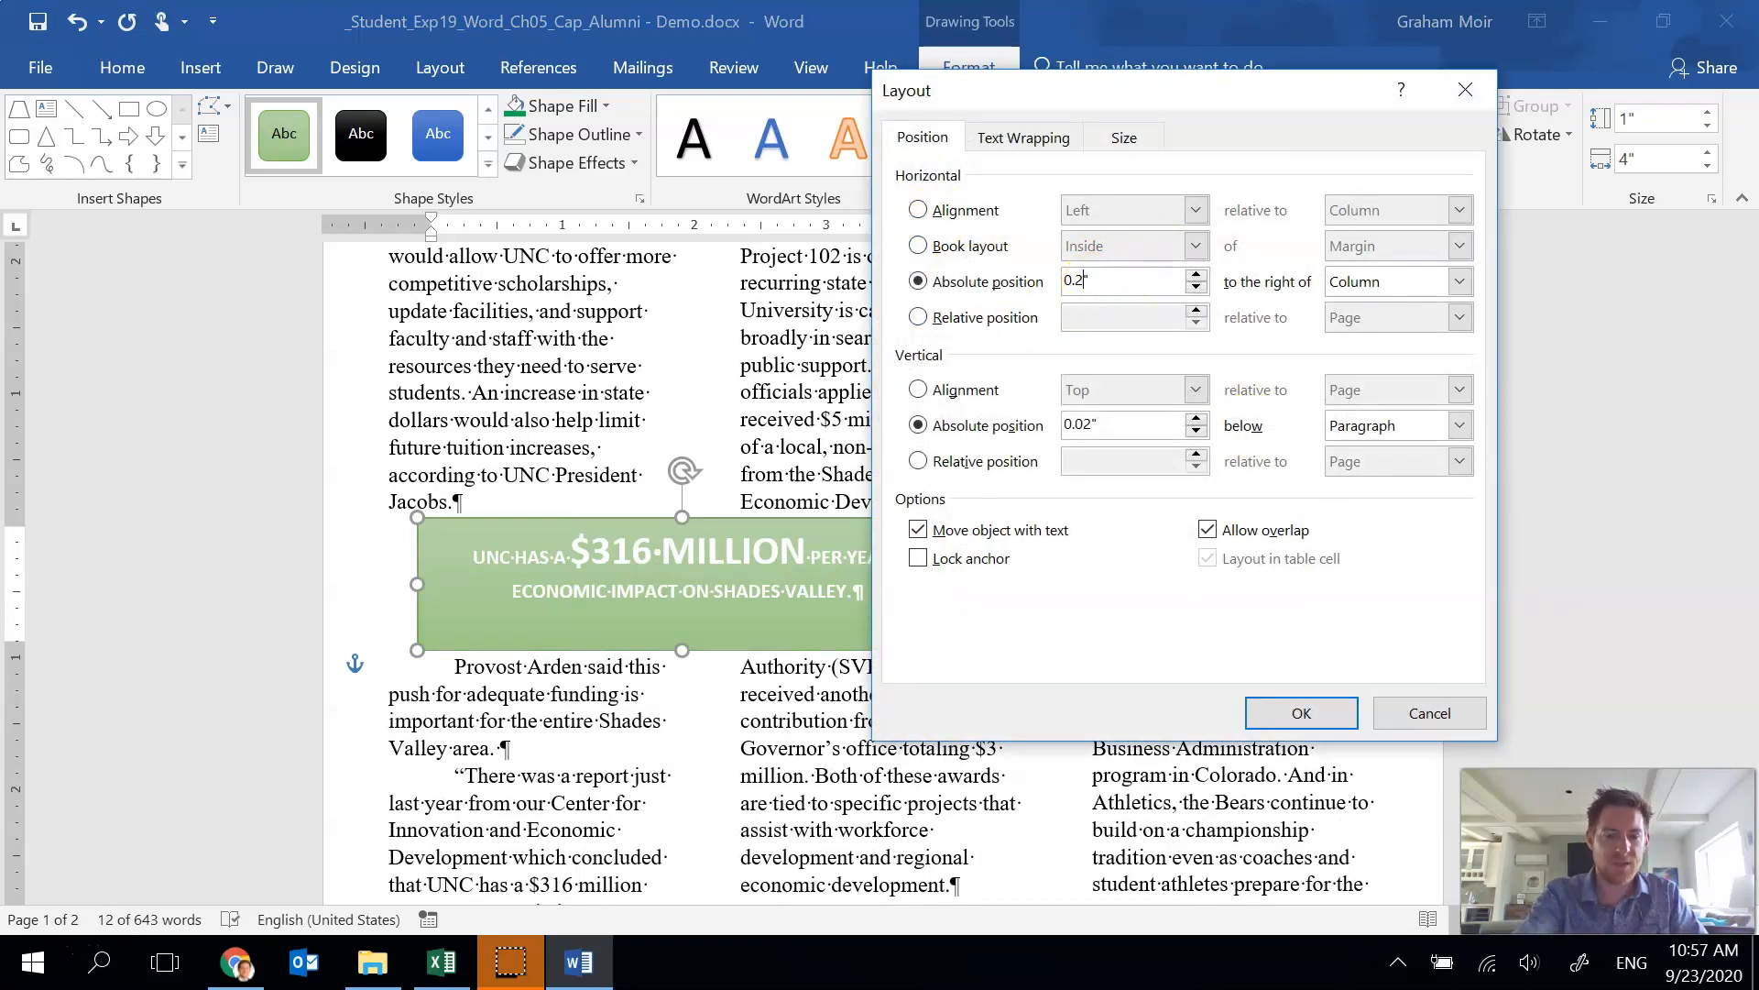
key(Tab)
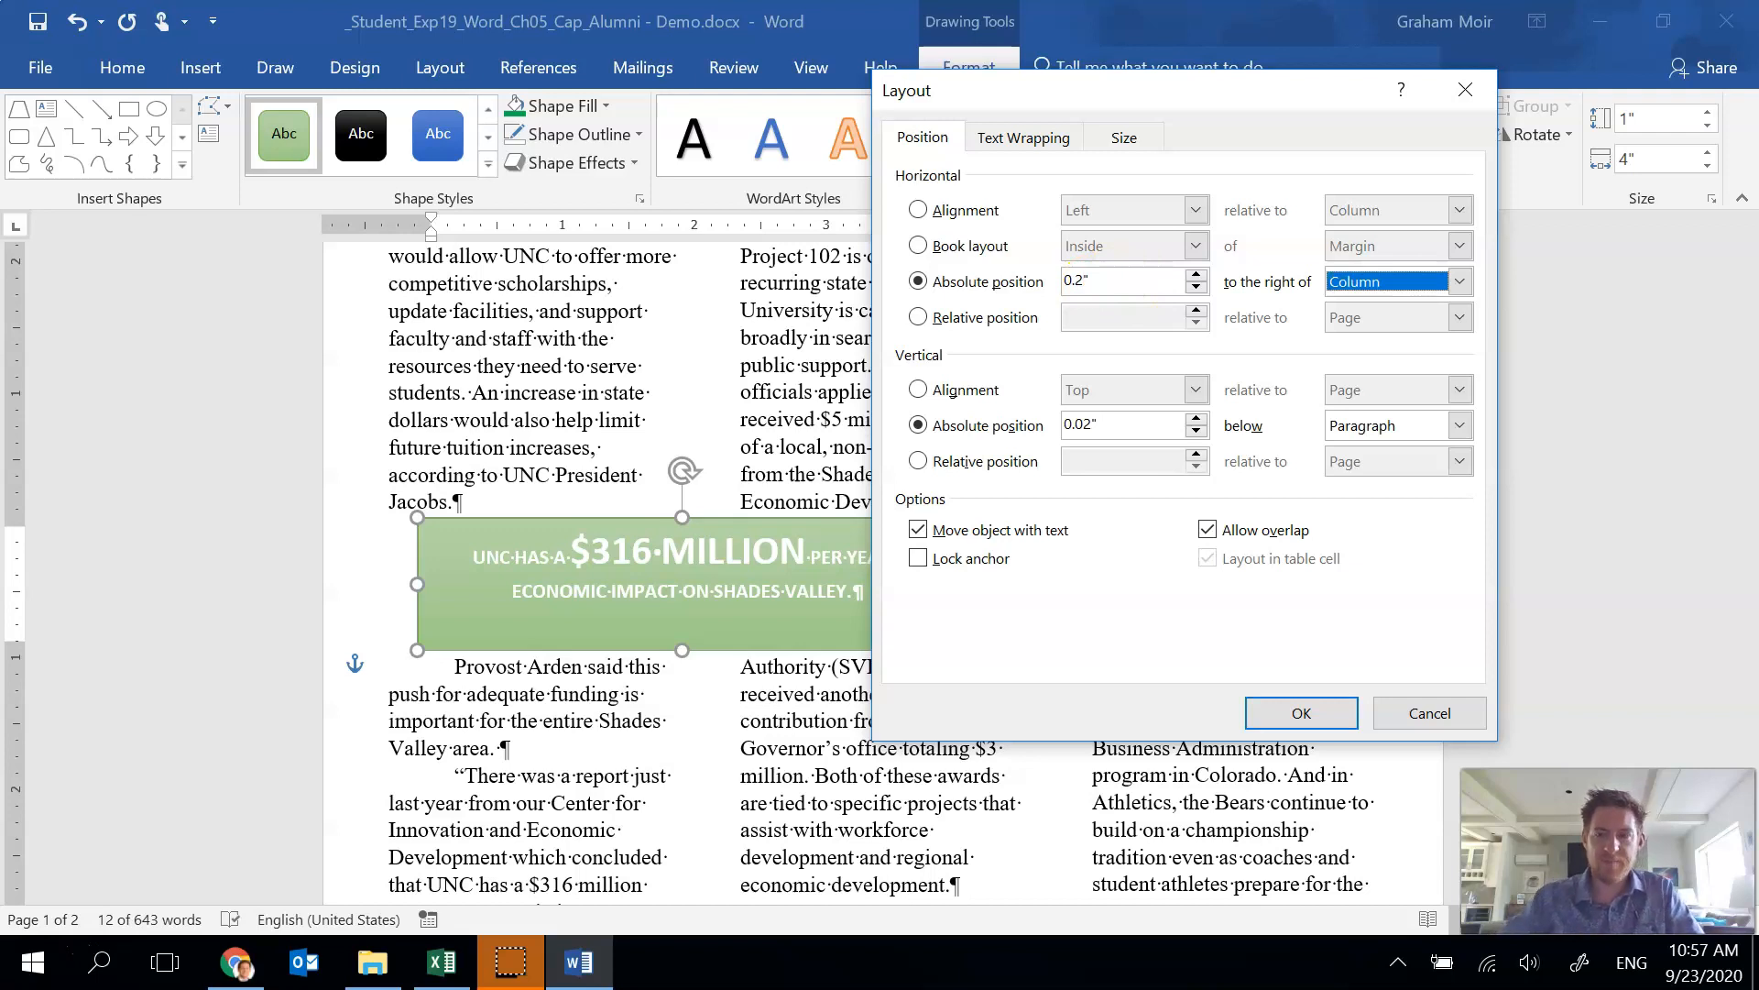
click(1459, 282)
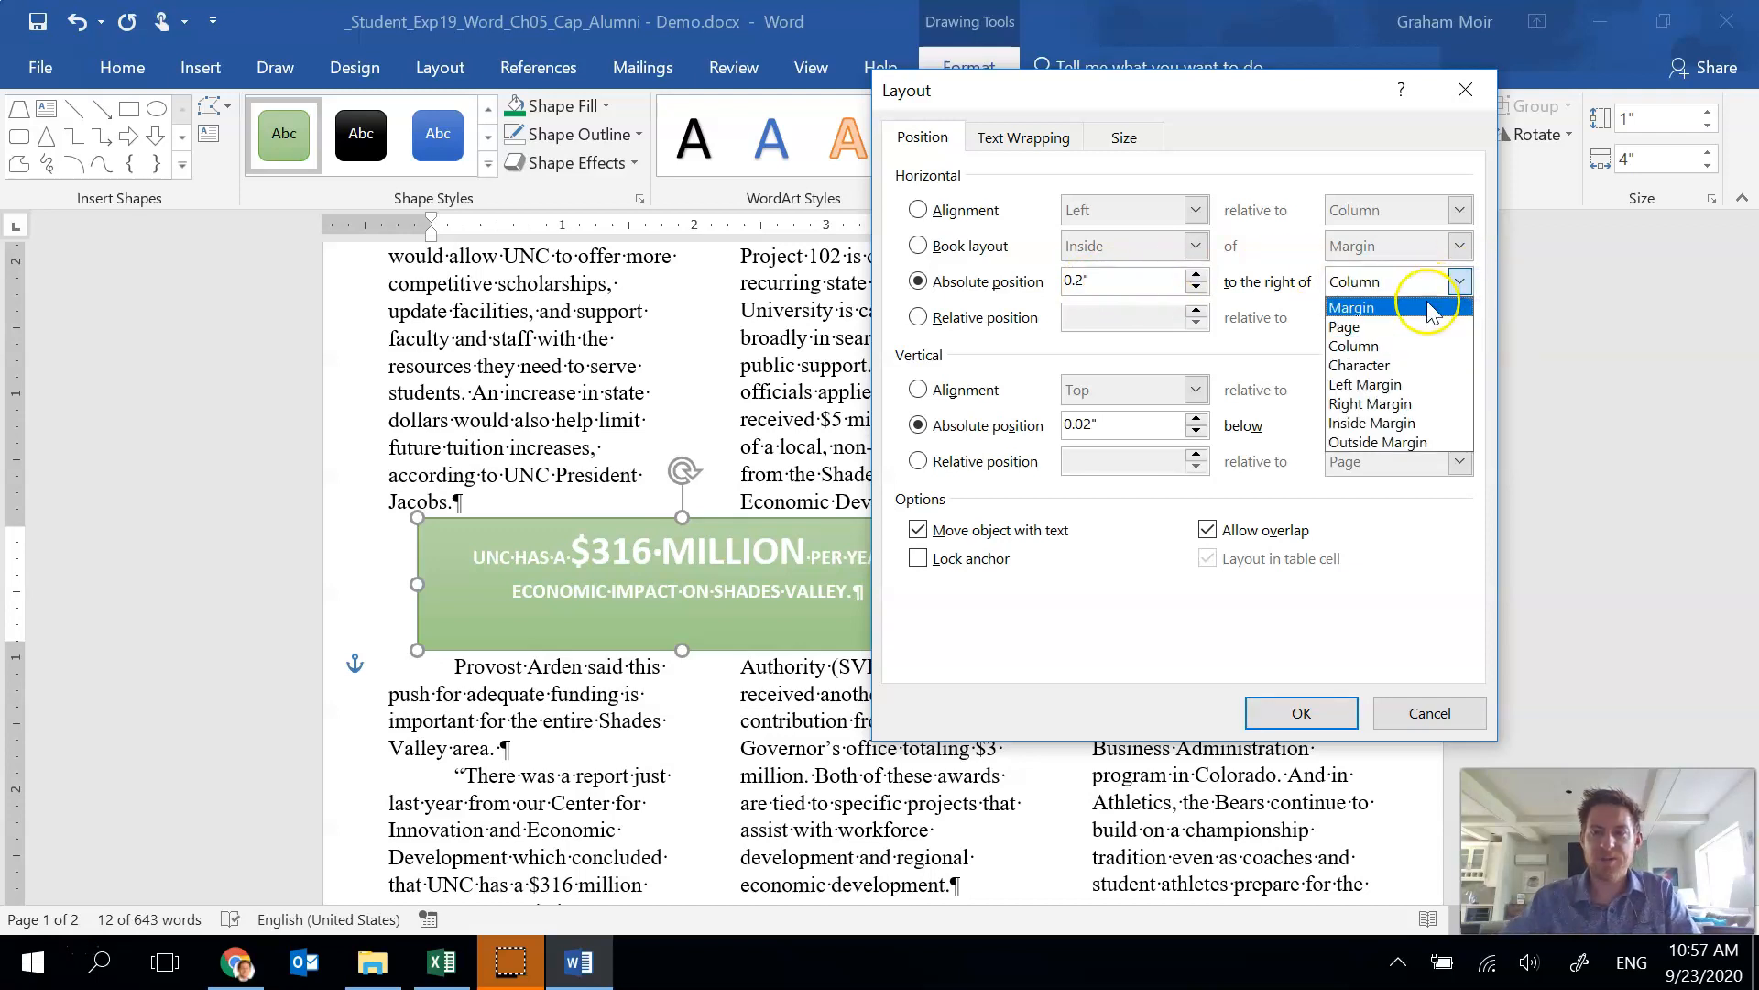
click(1425, 302)
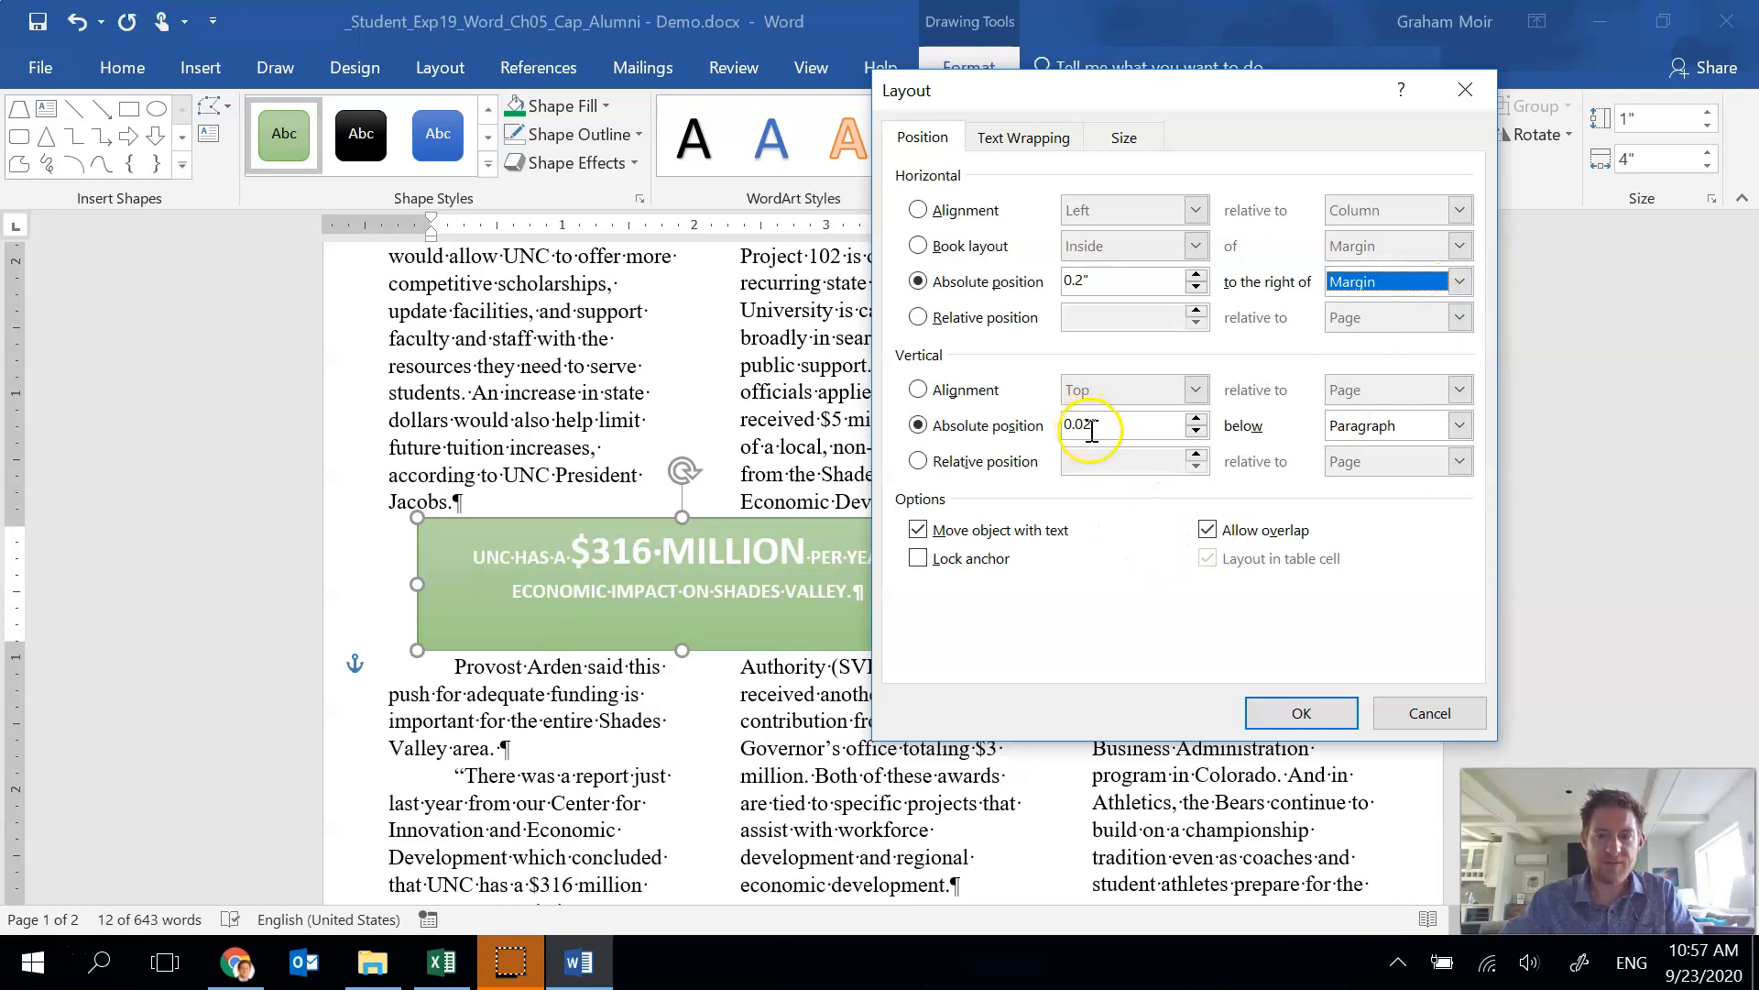
Set the text box's vertical absolute position to 4.75" below the Margin and apply the layout.
drag(1093, 427, 1065, 429)
text(4.75)
key(Tab)
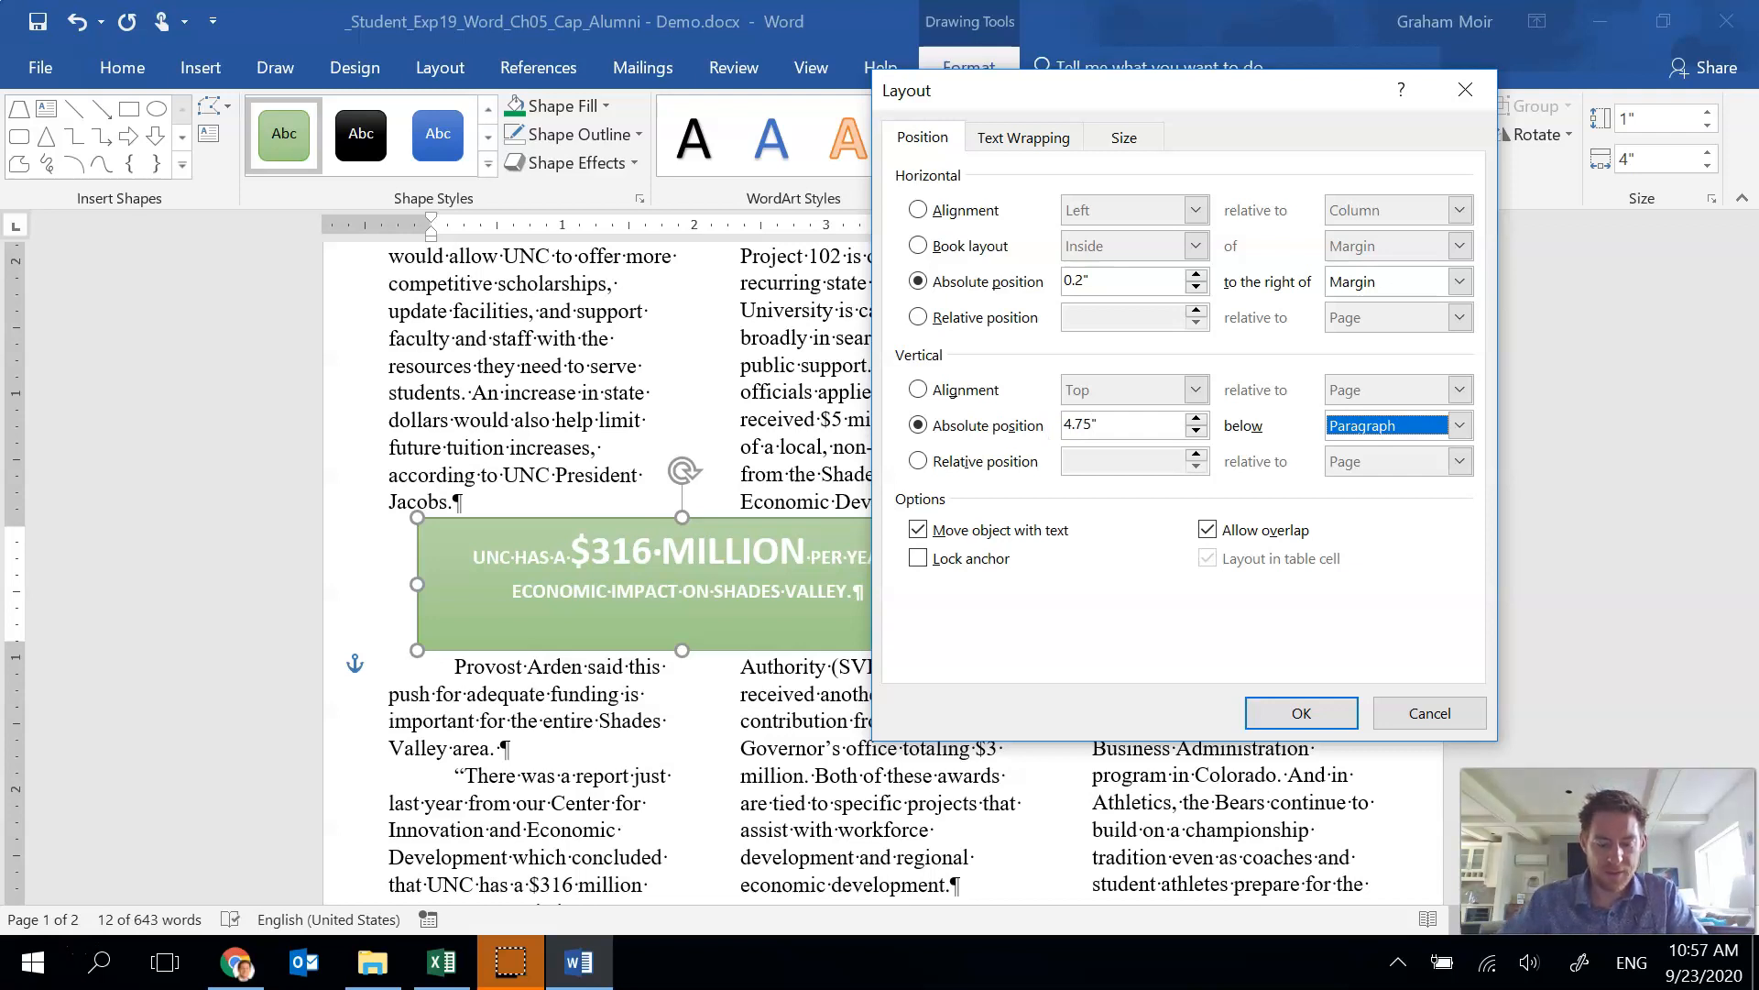
click(1459, 425)
click(1434, 451)
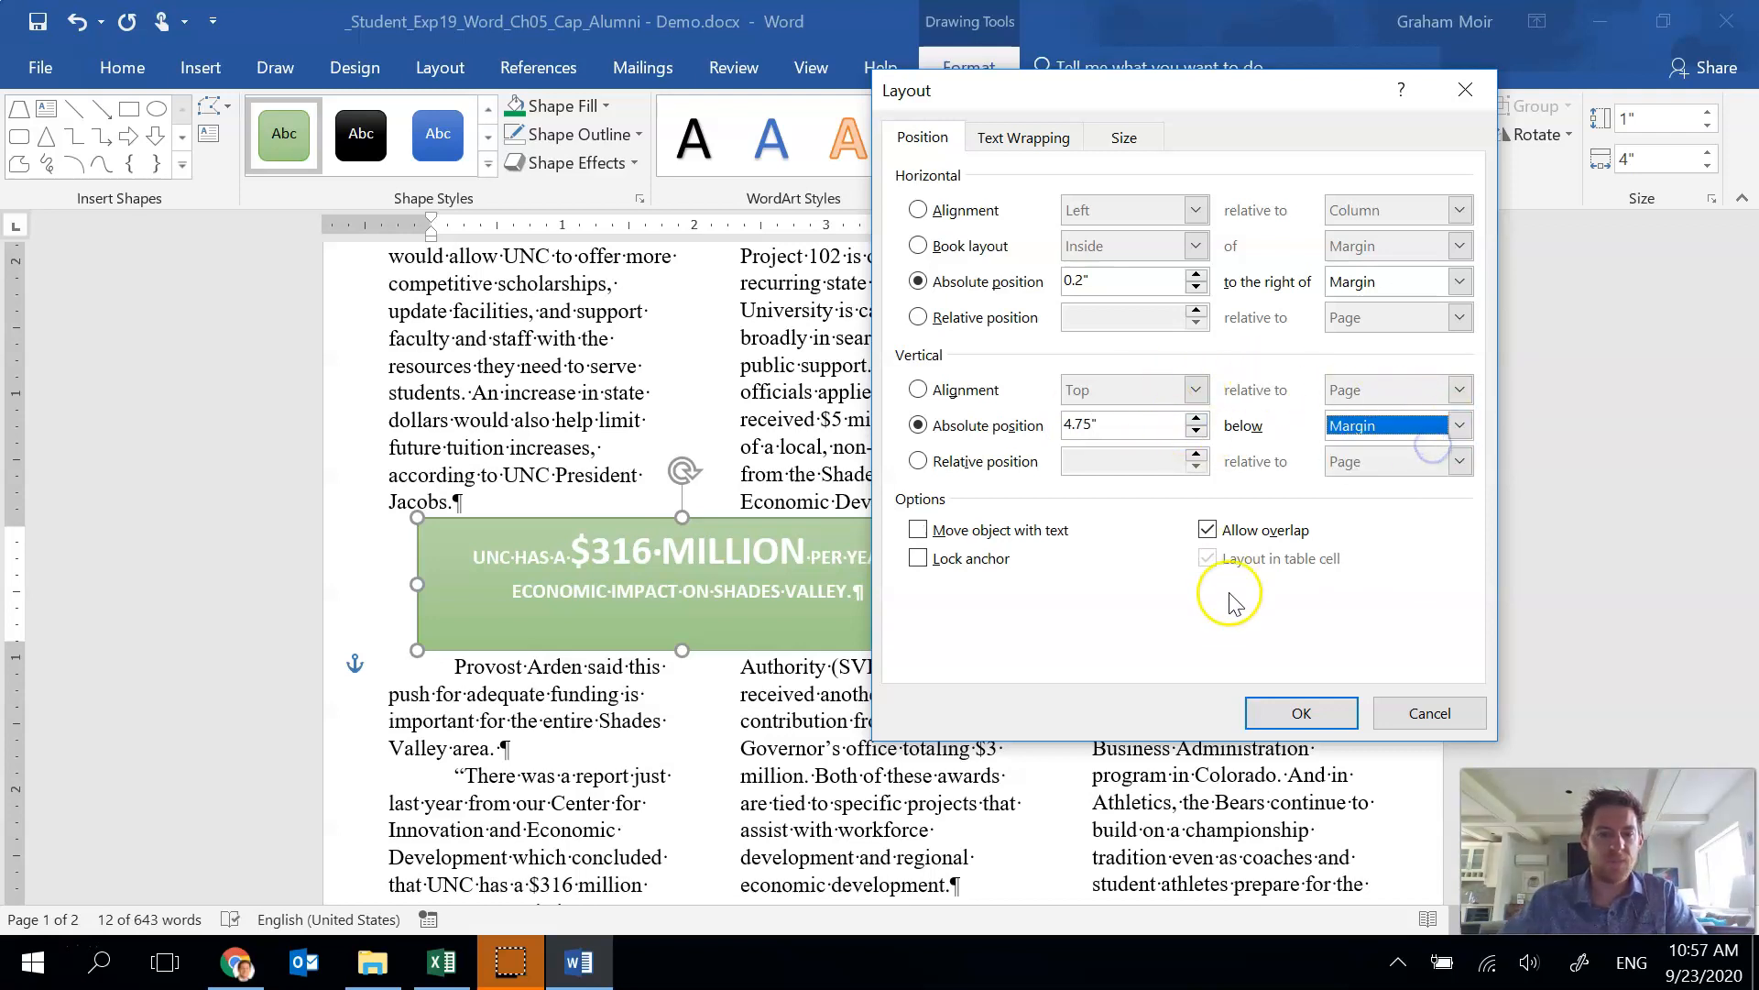
click(1290, 706)
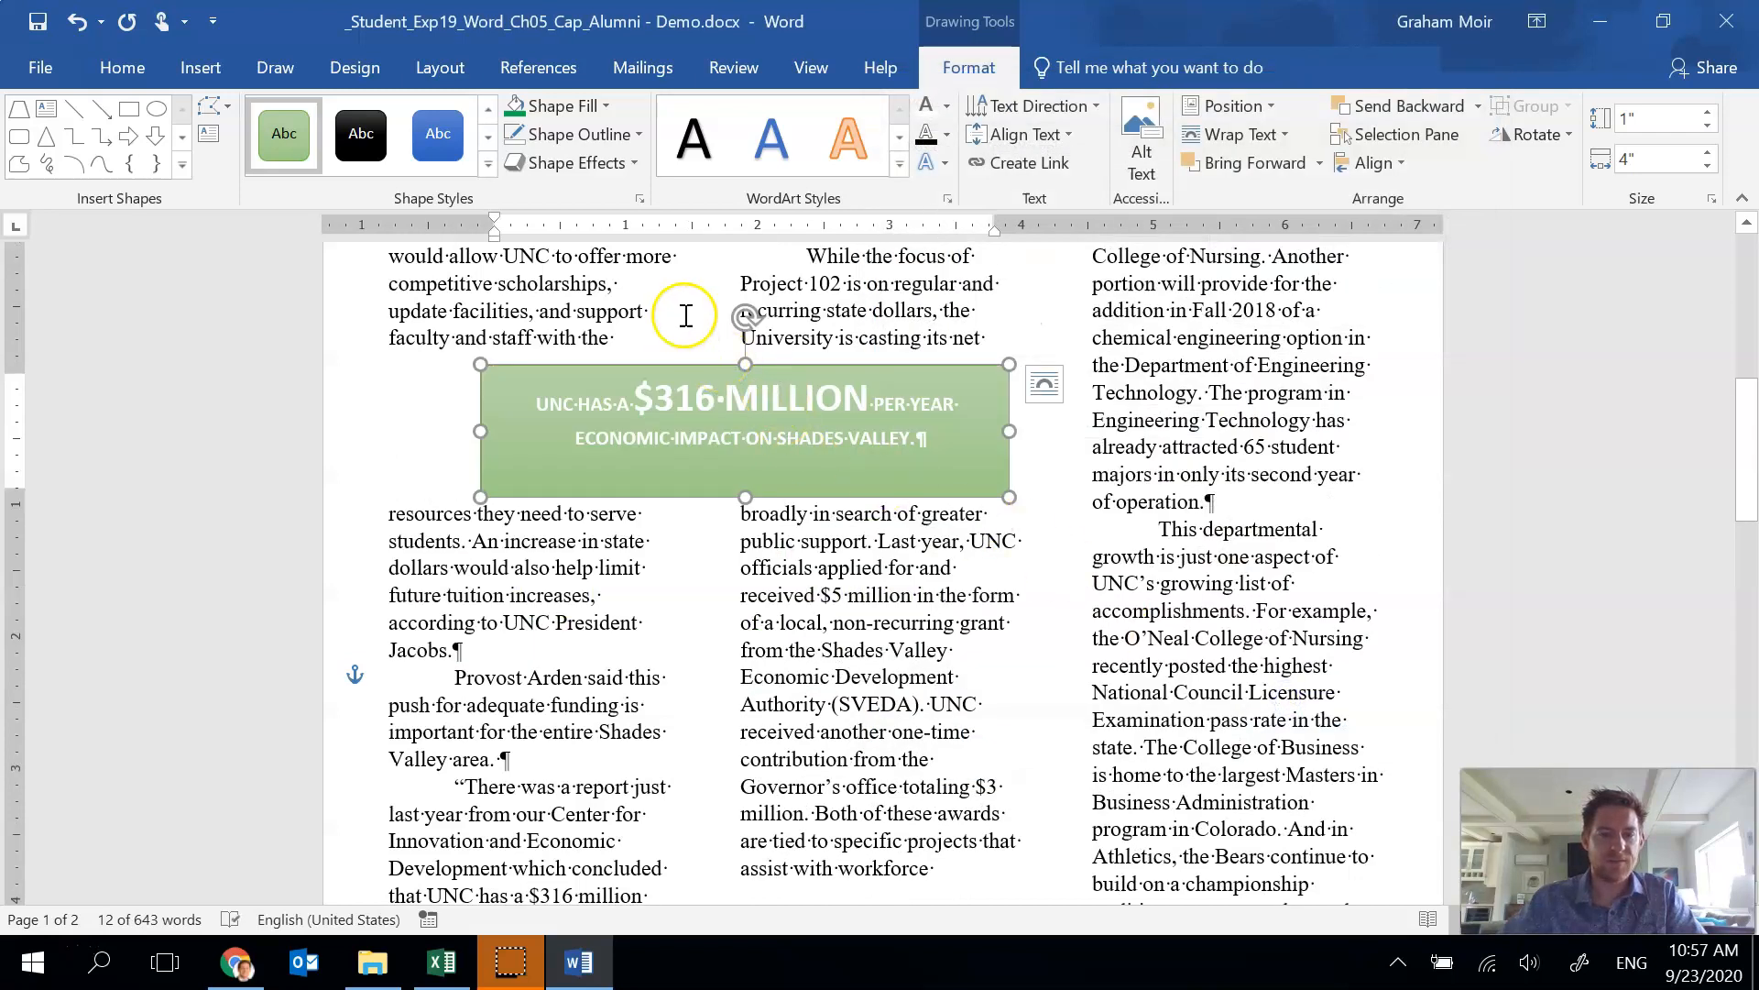
Review the text box's position settings in the layout options and close them.
scroll(681, 585, up, 3)
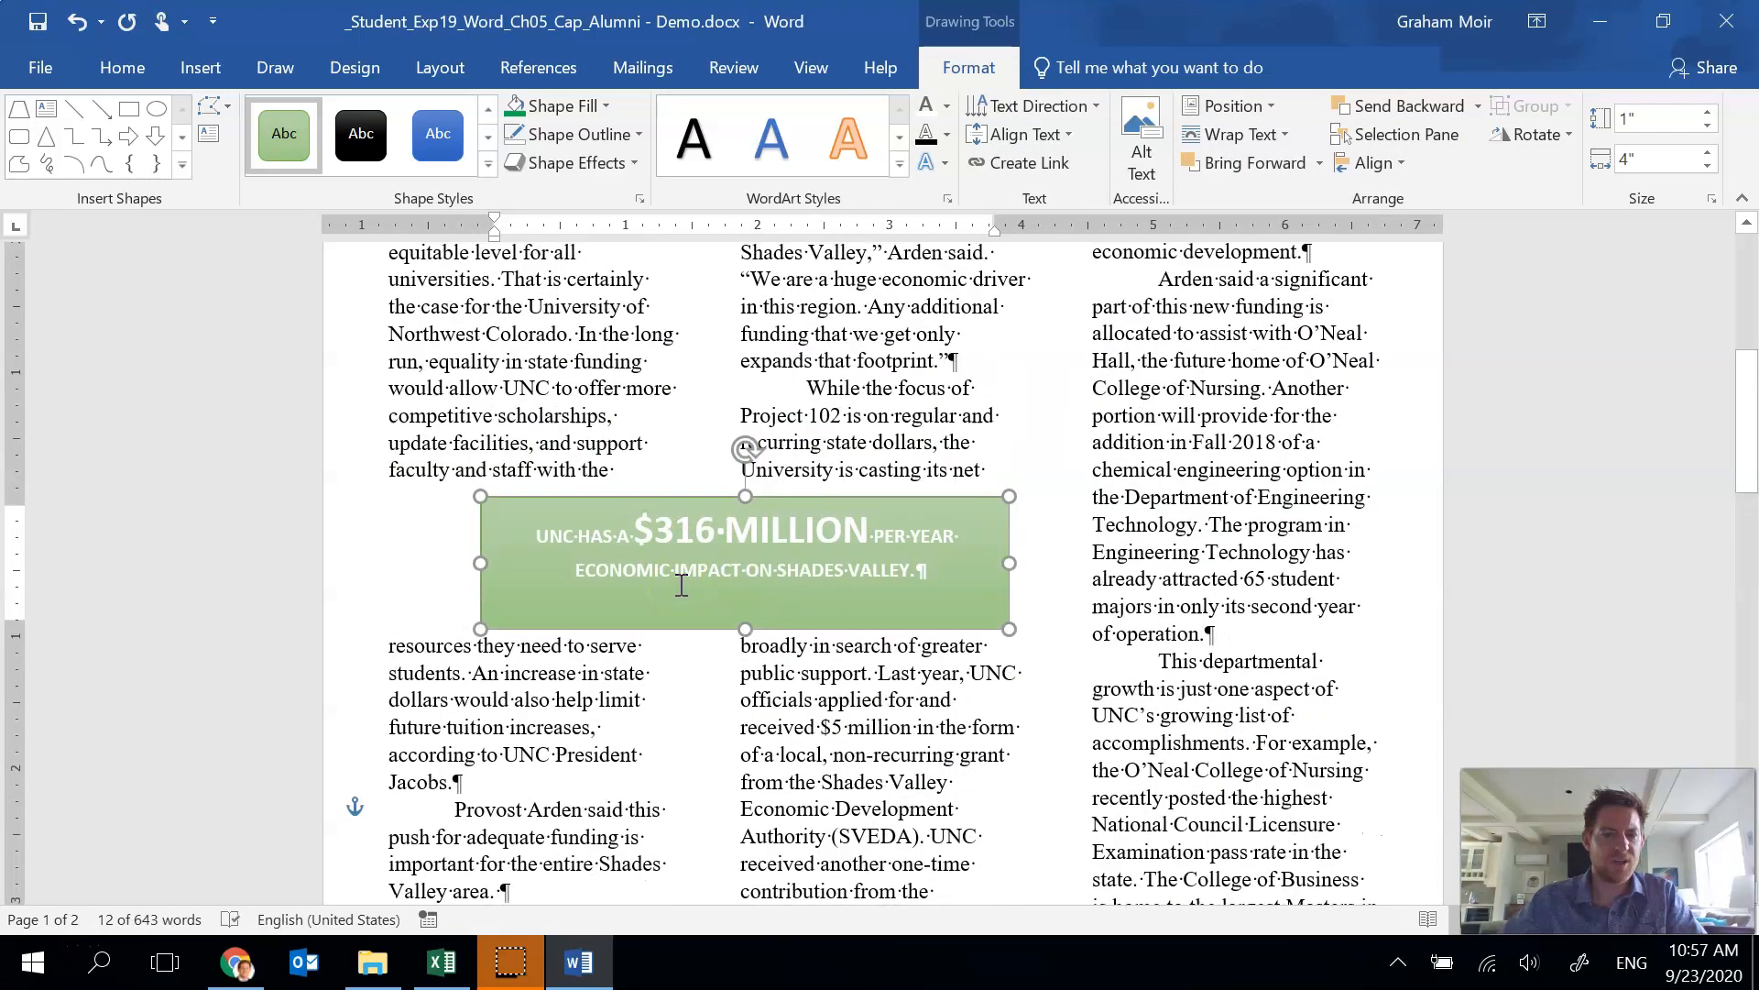
click(1270, 109)
click(1273, 507)
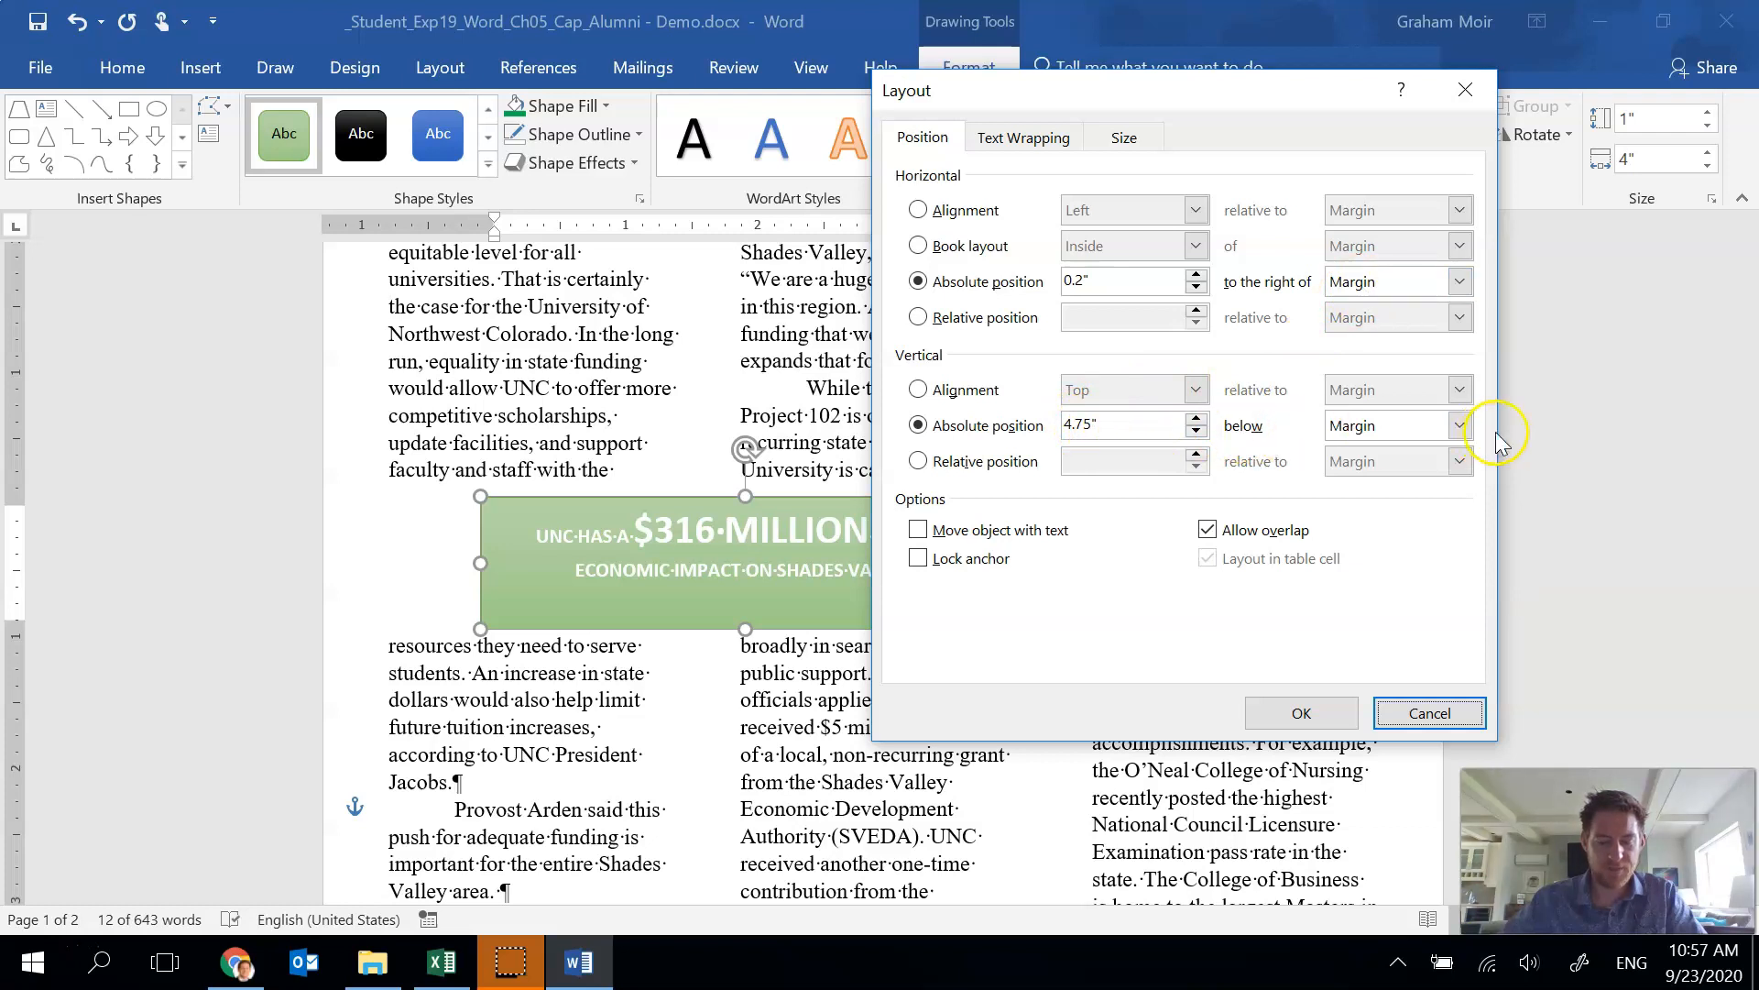
click(1292, 714)
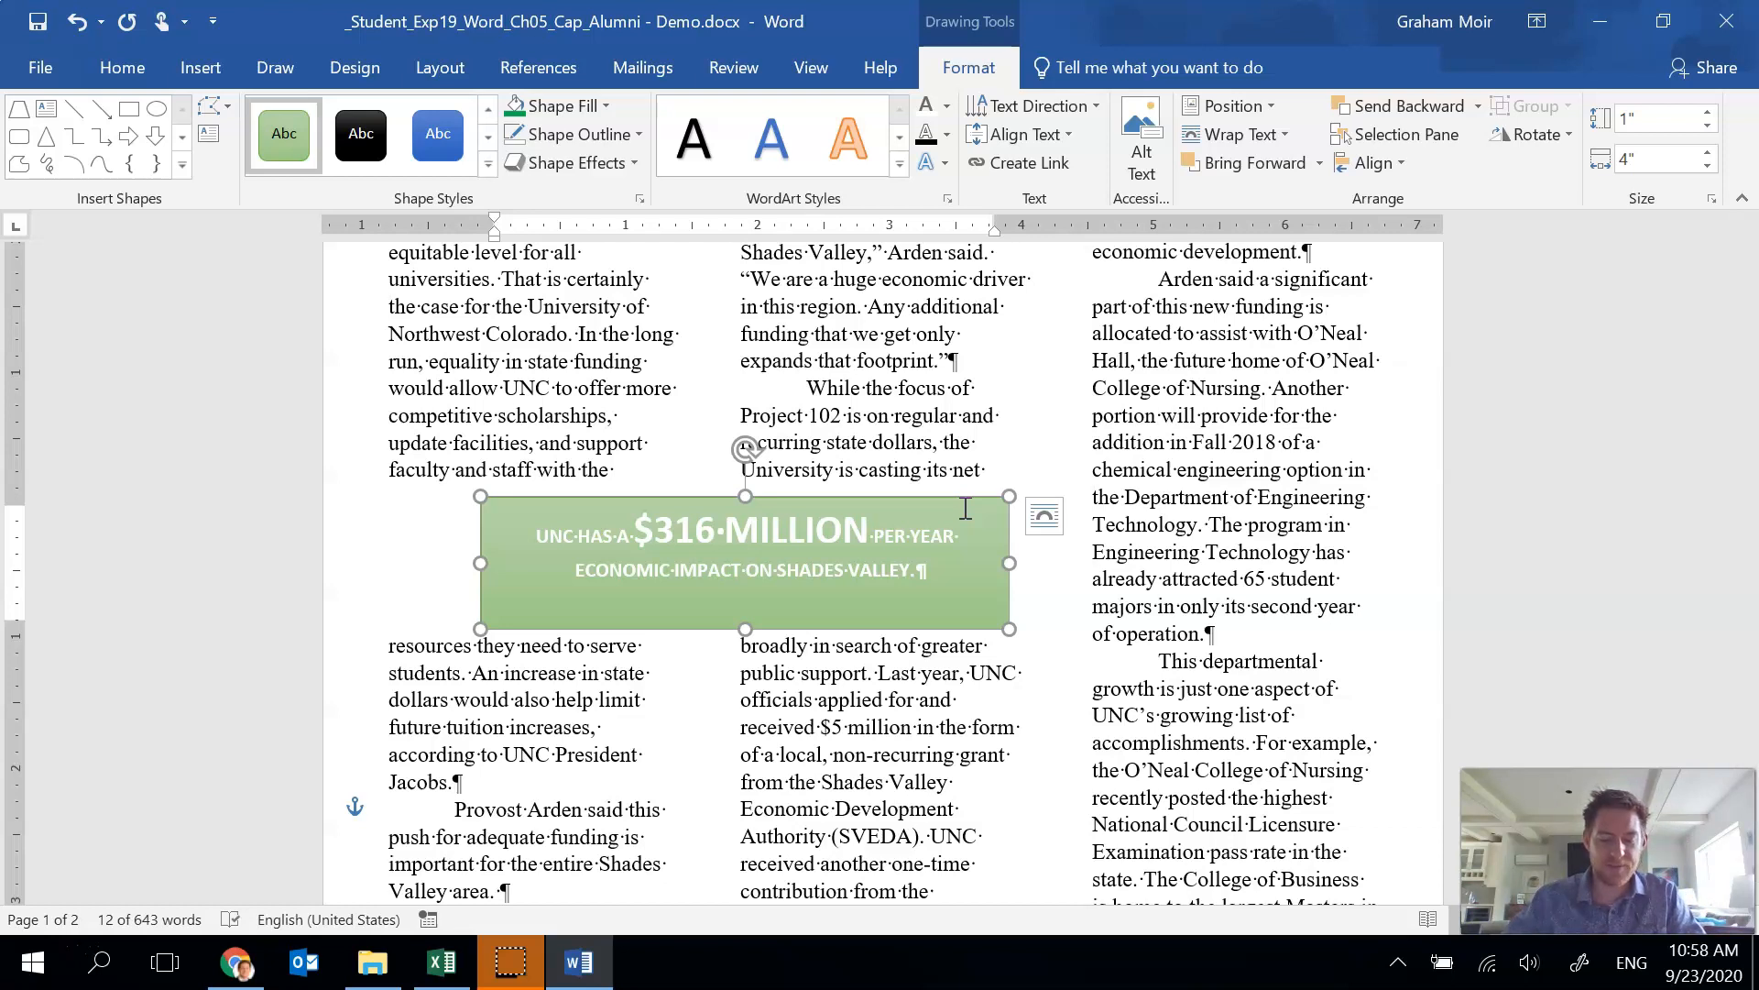
click(829, 526)
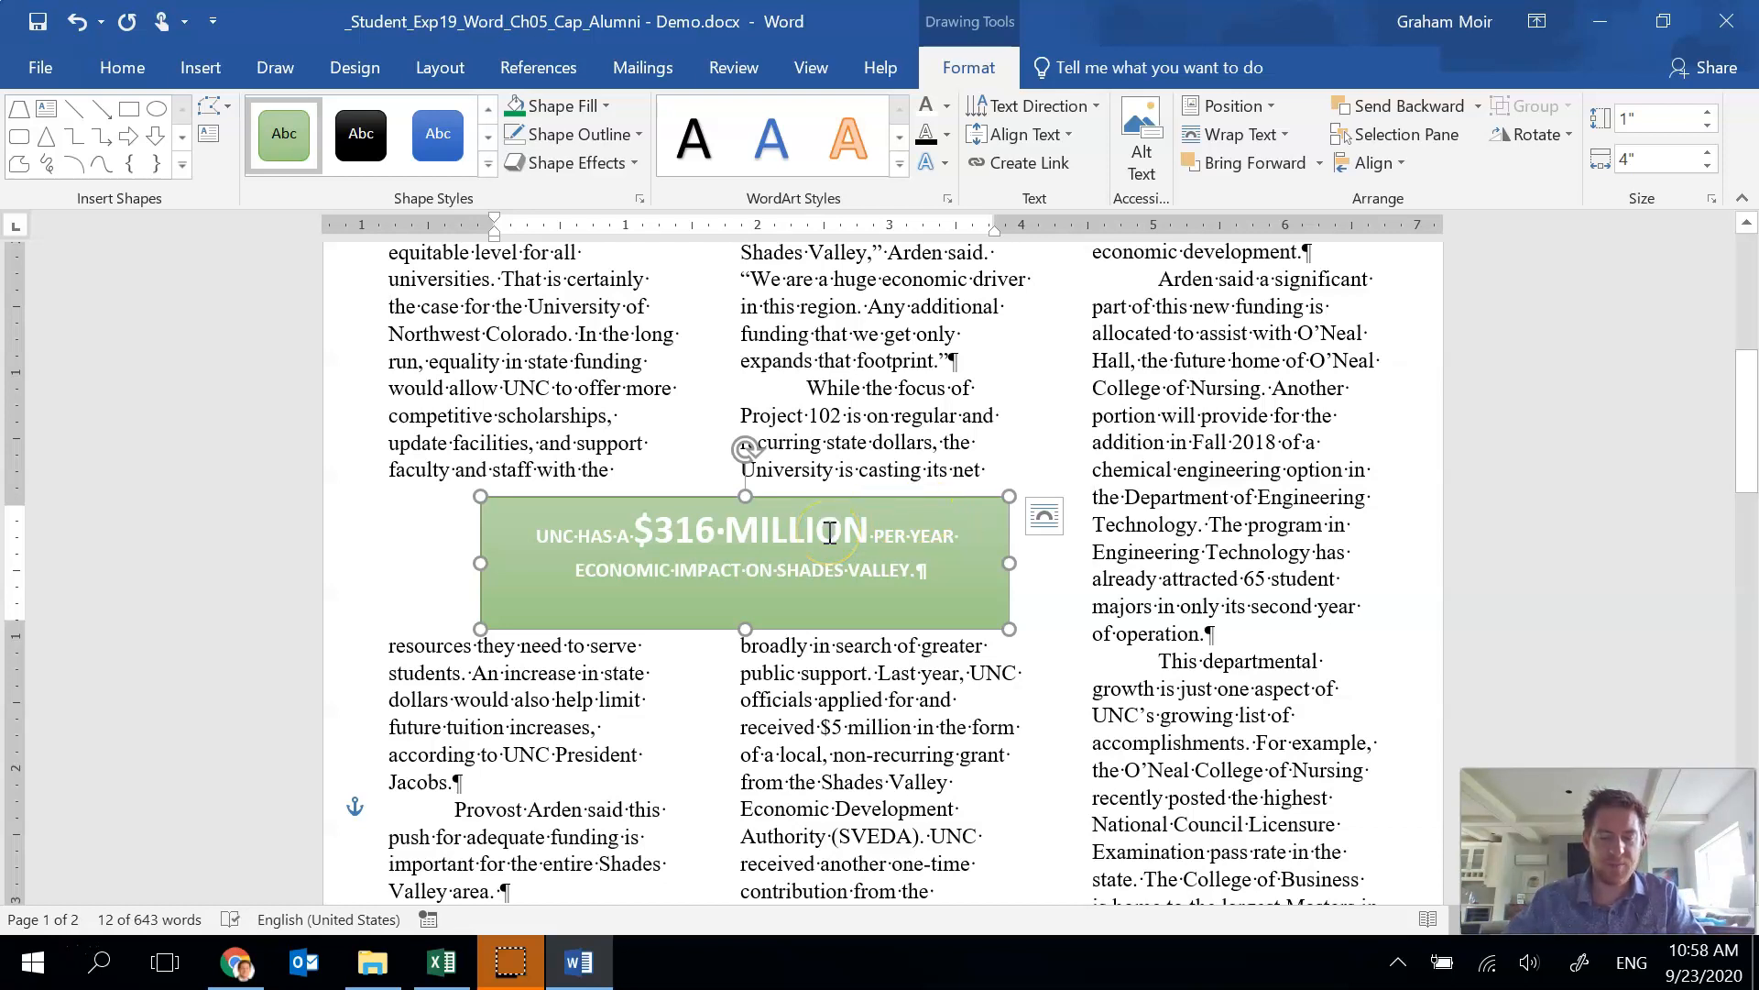
scroll(747, 522, up, 5)
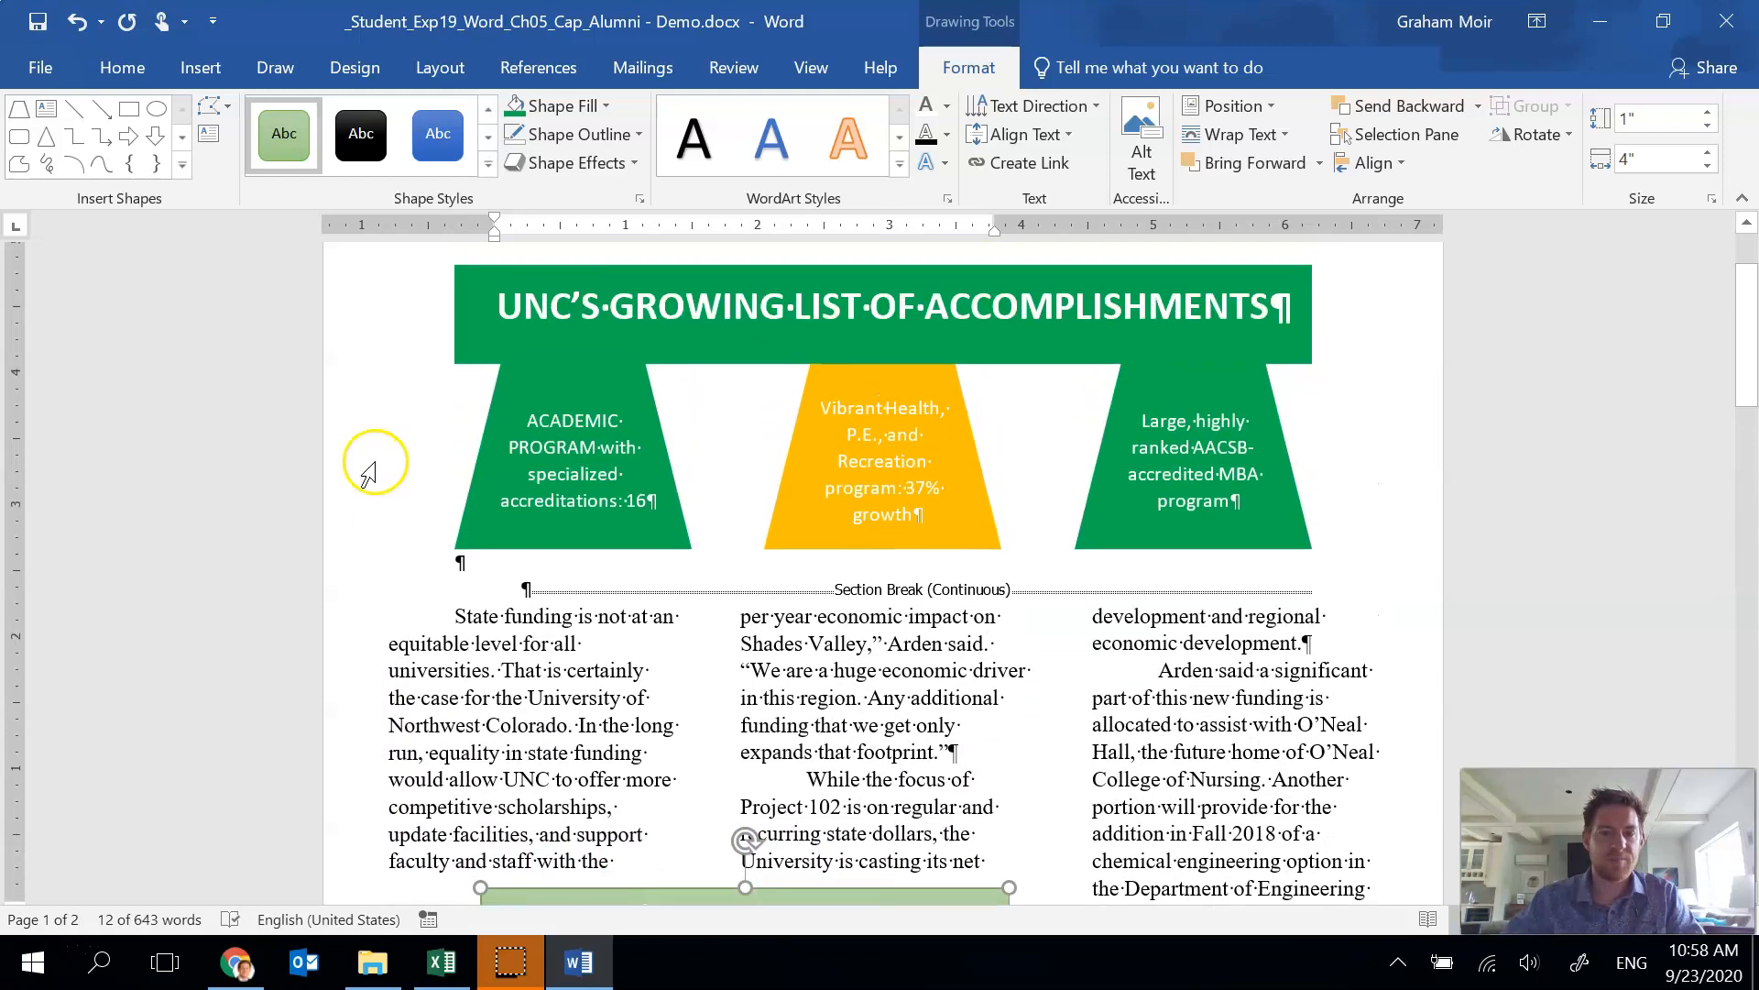
click(460, 563)
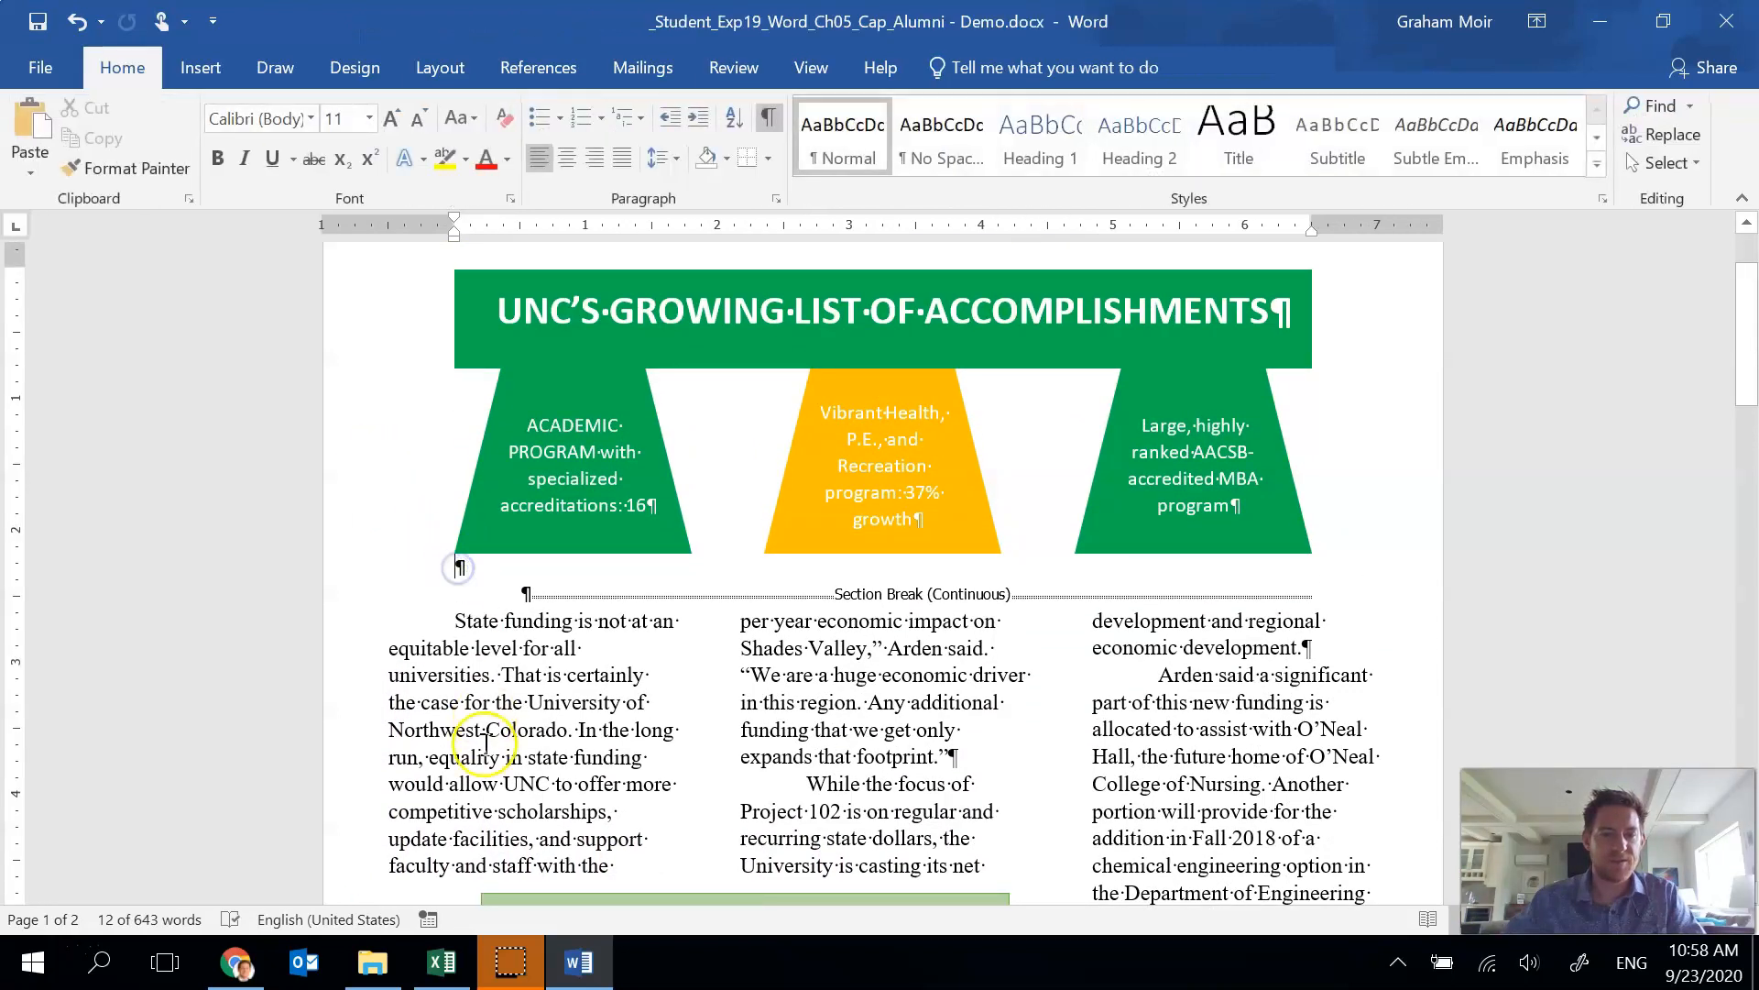
click(777, 201)
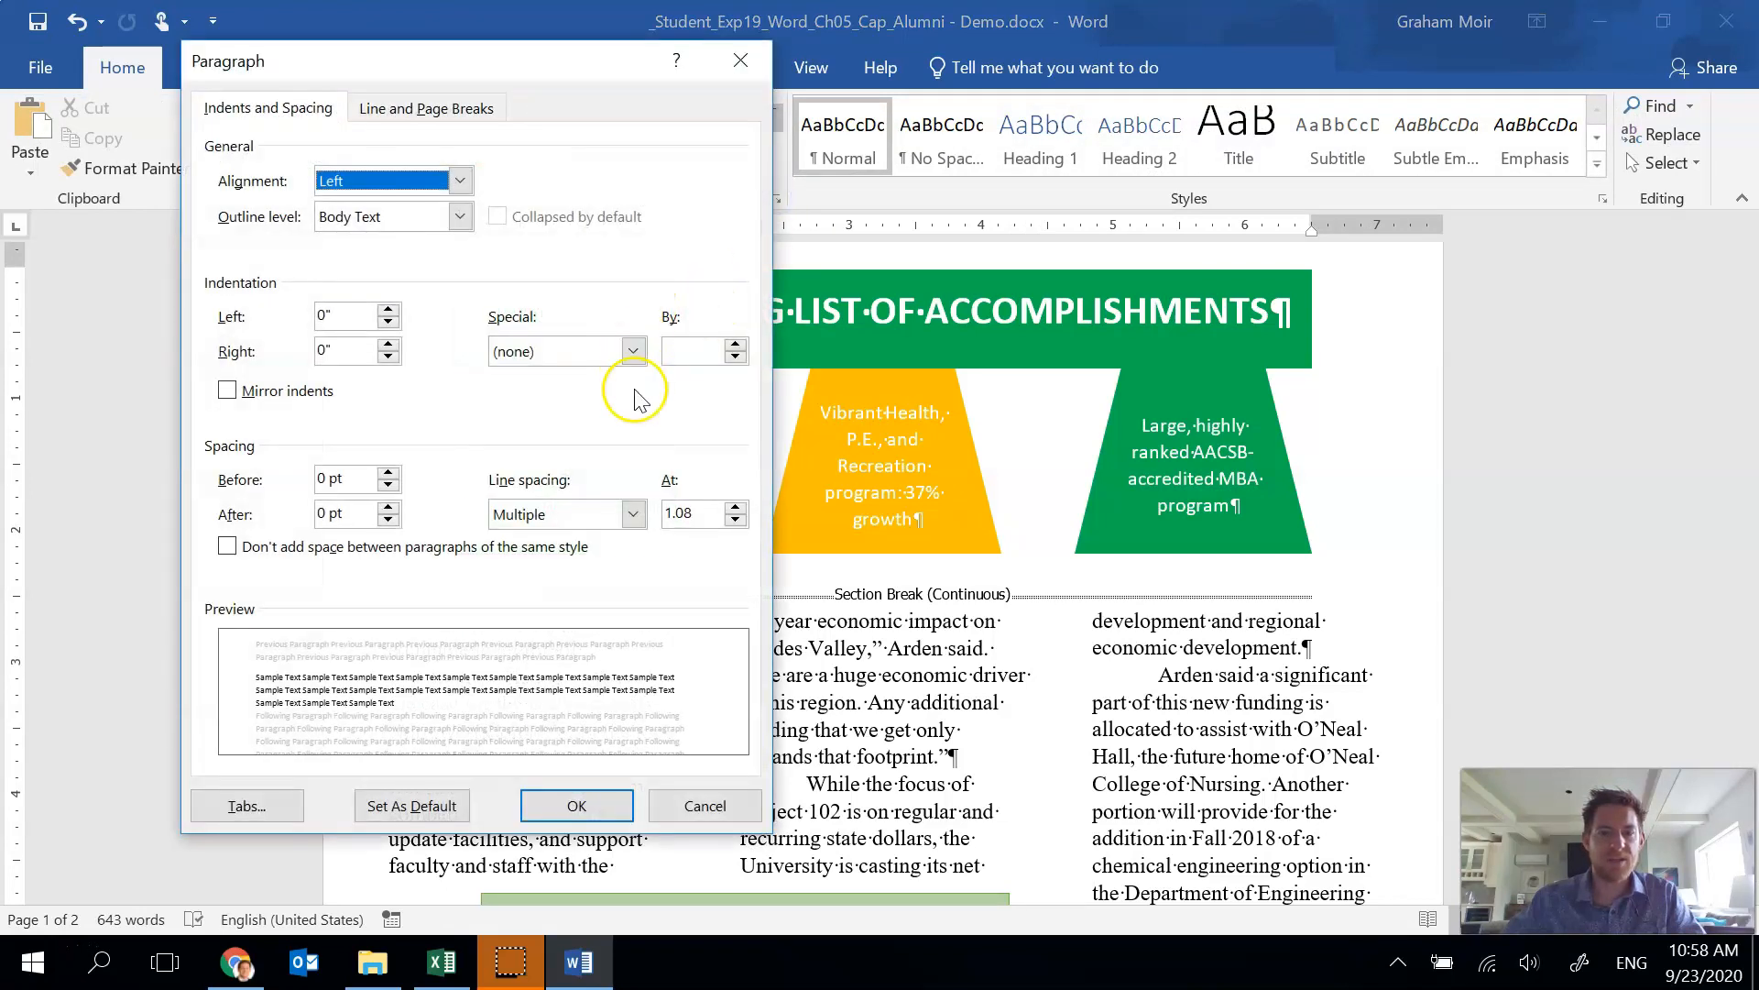
click(705, 806)
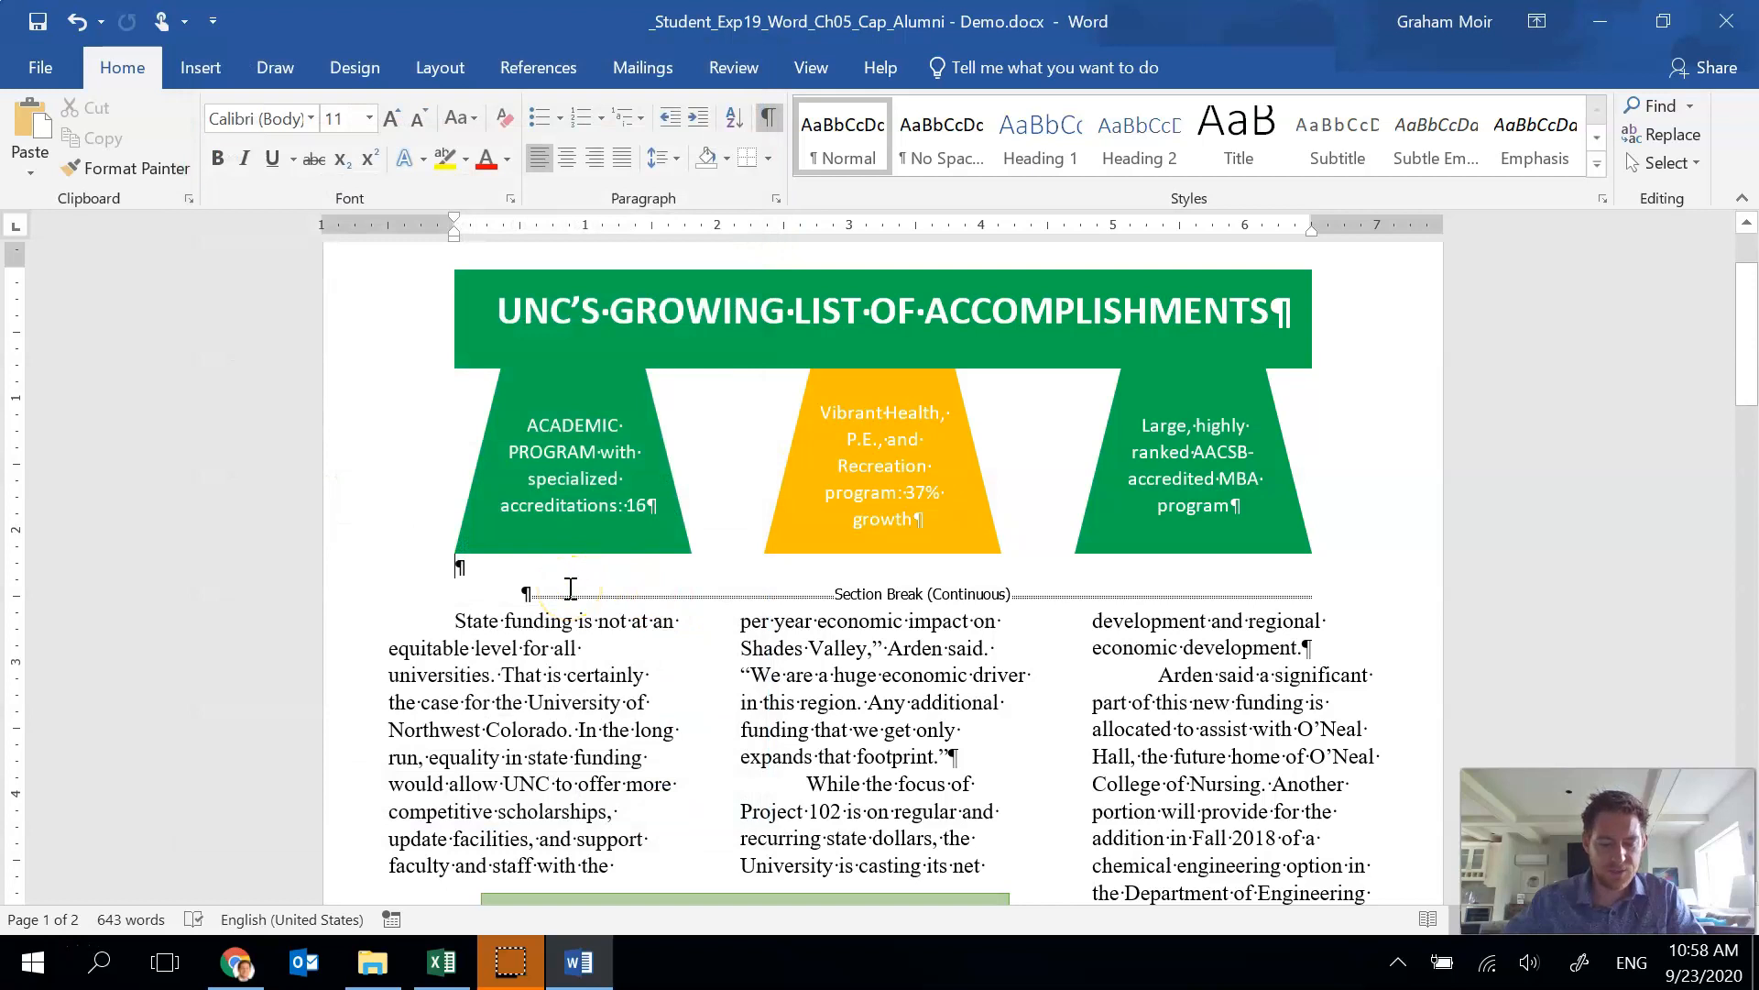
Remove the first-line indent from the paragraph beginning "State funding is not at an equitable level".
click(528, 589)
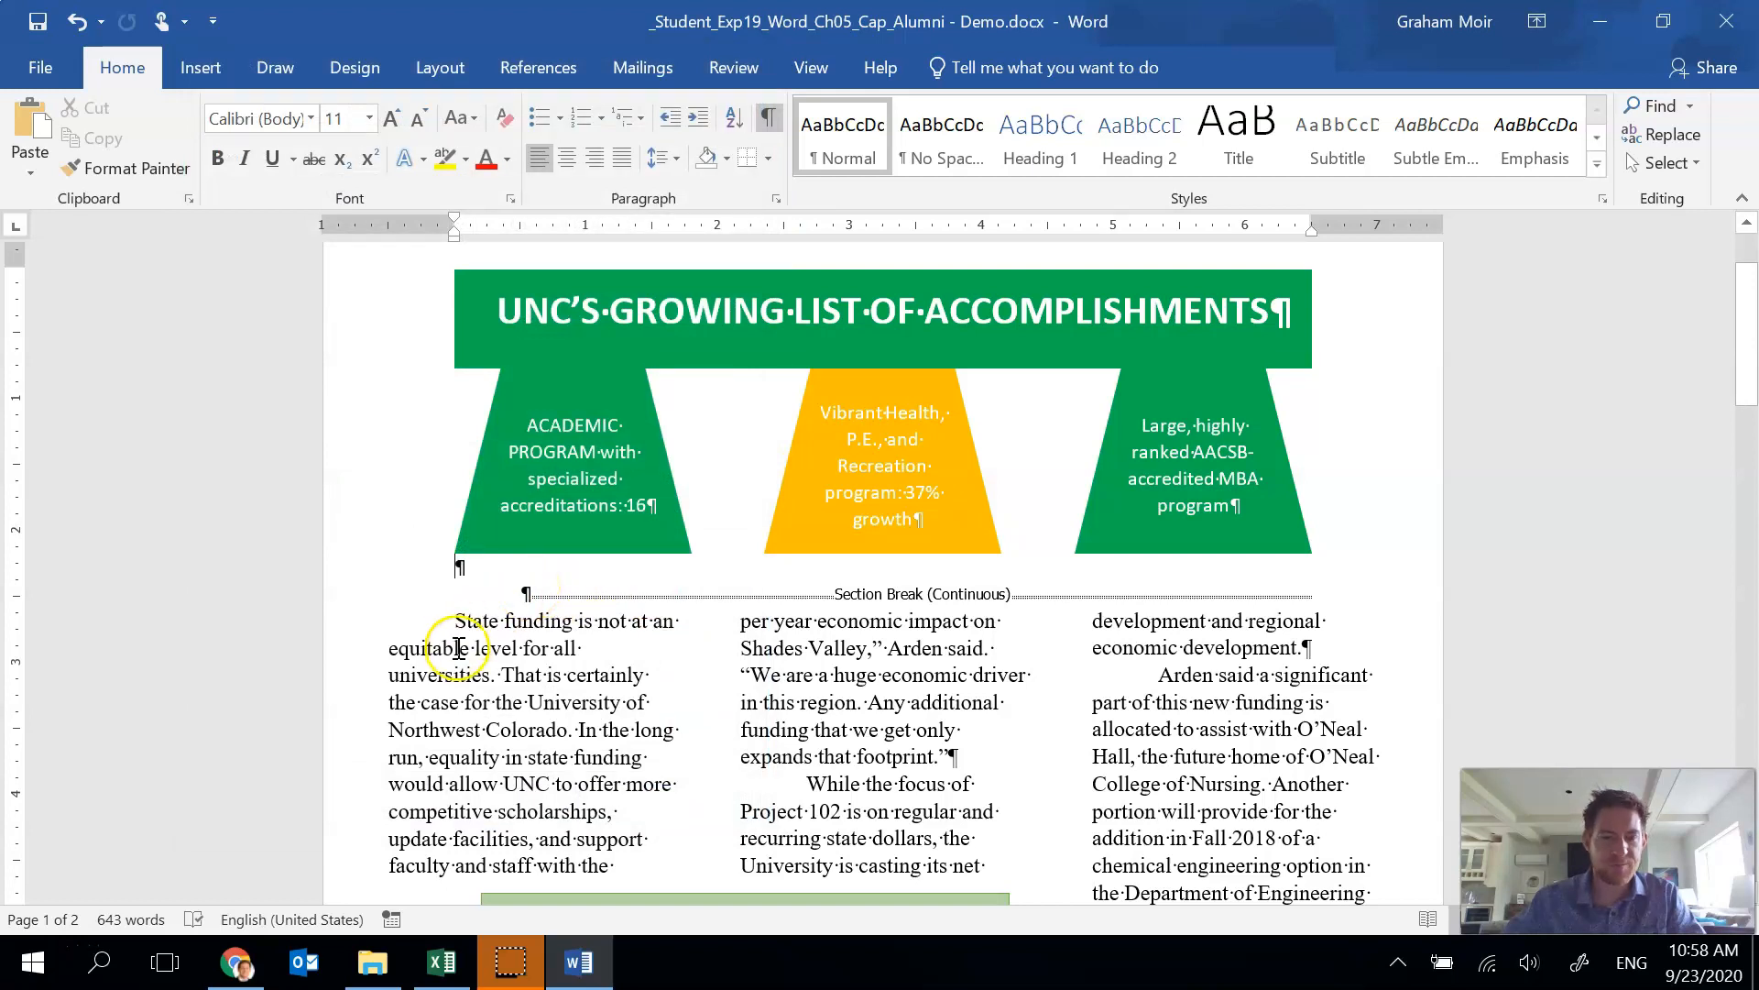
scroll(459, 495, down, 2)
click(458, 495)
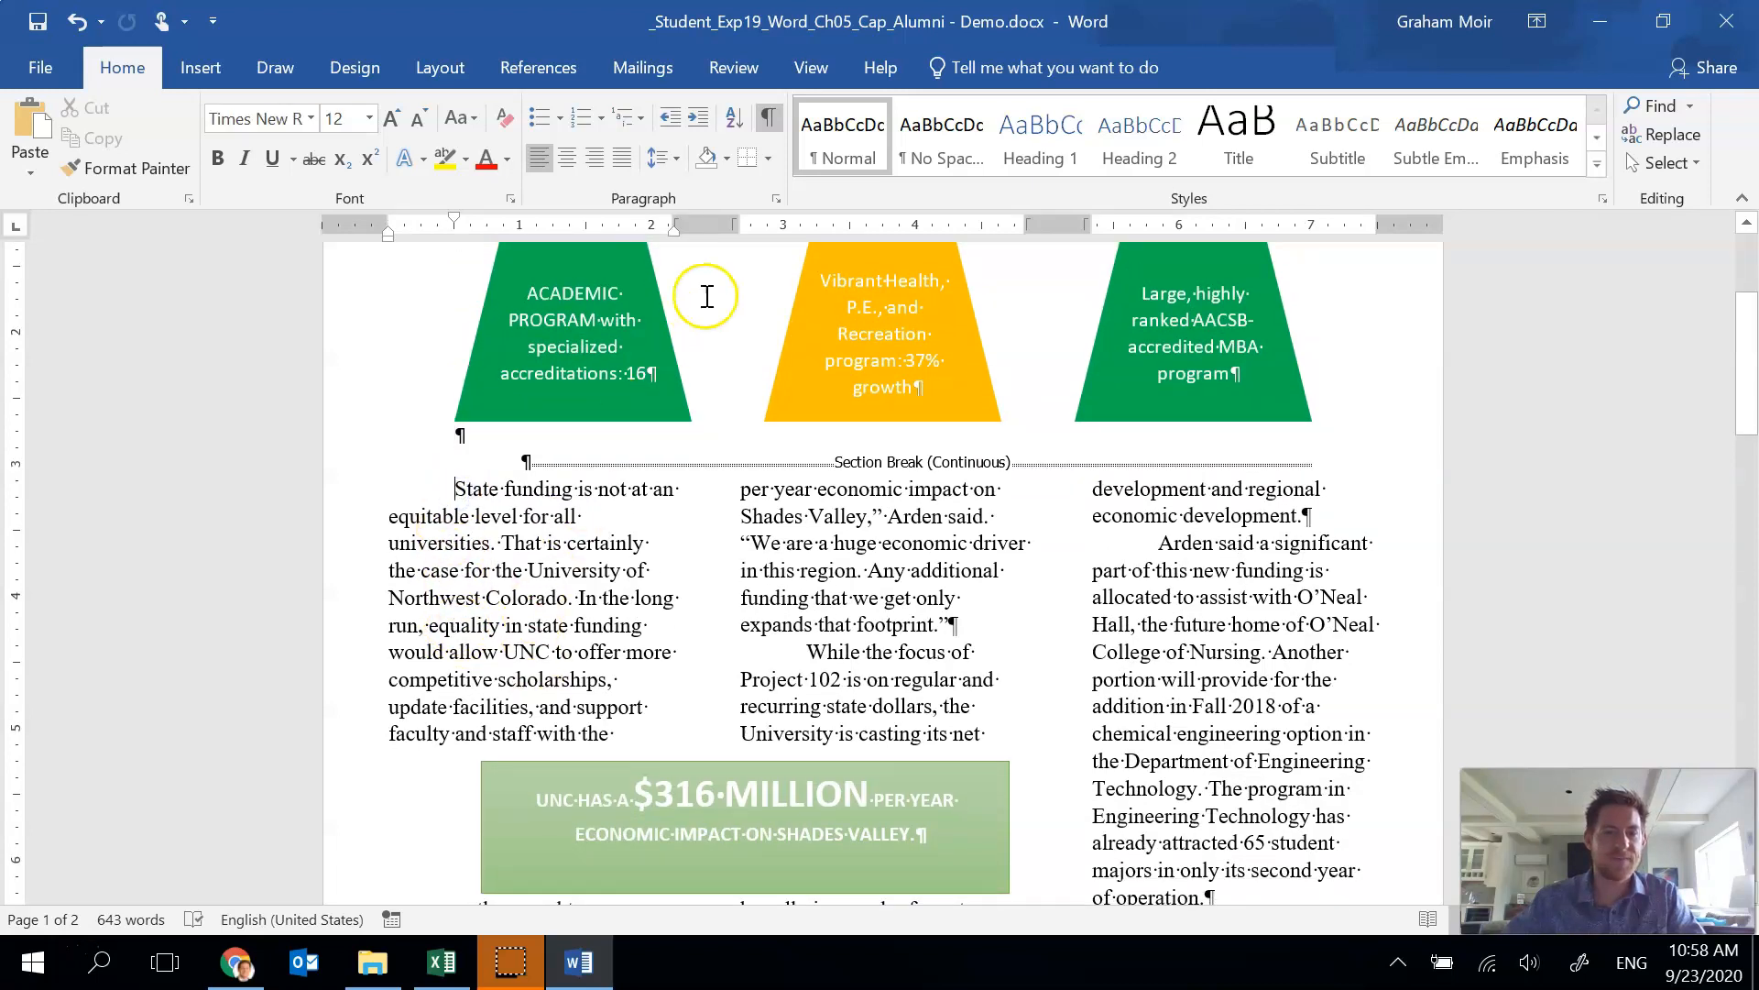
click(774, 199)
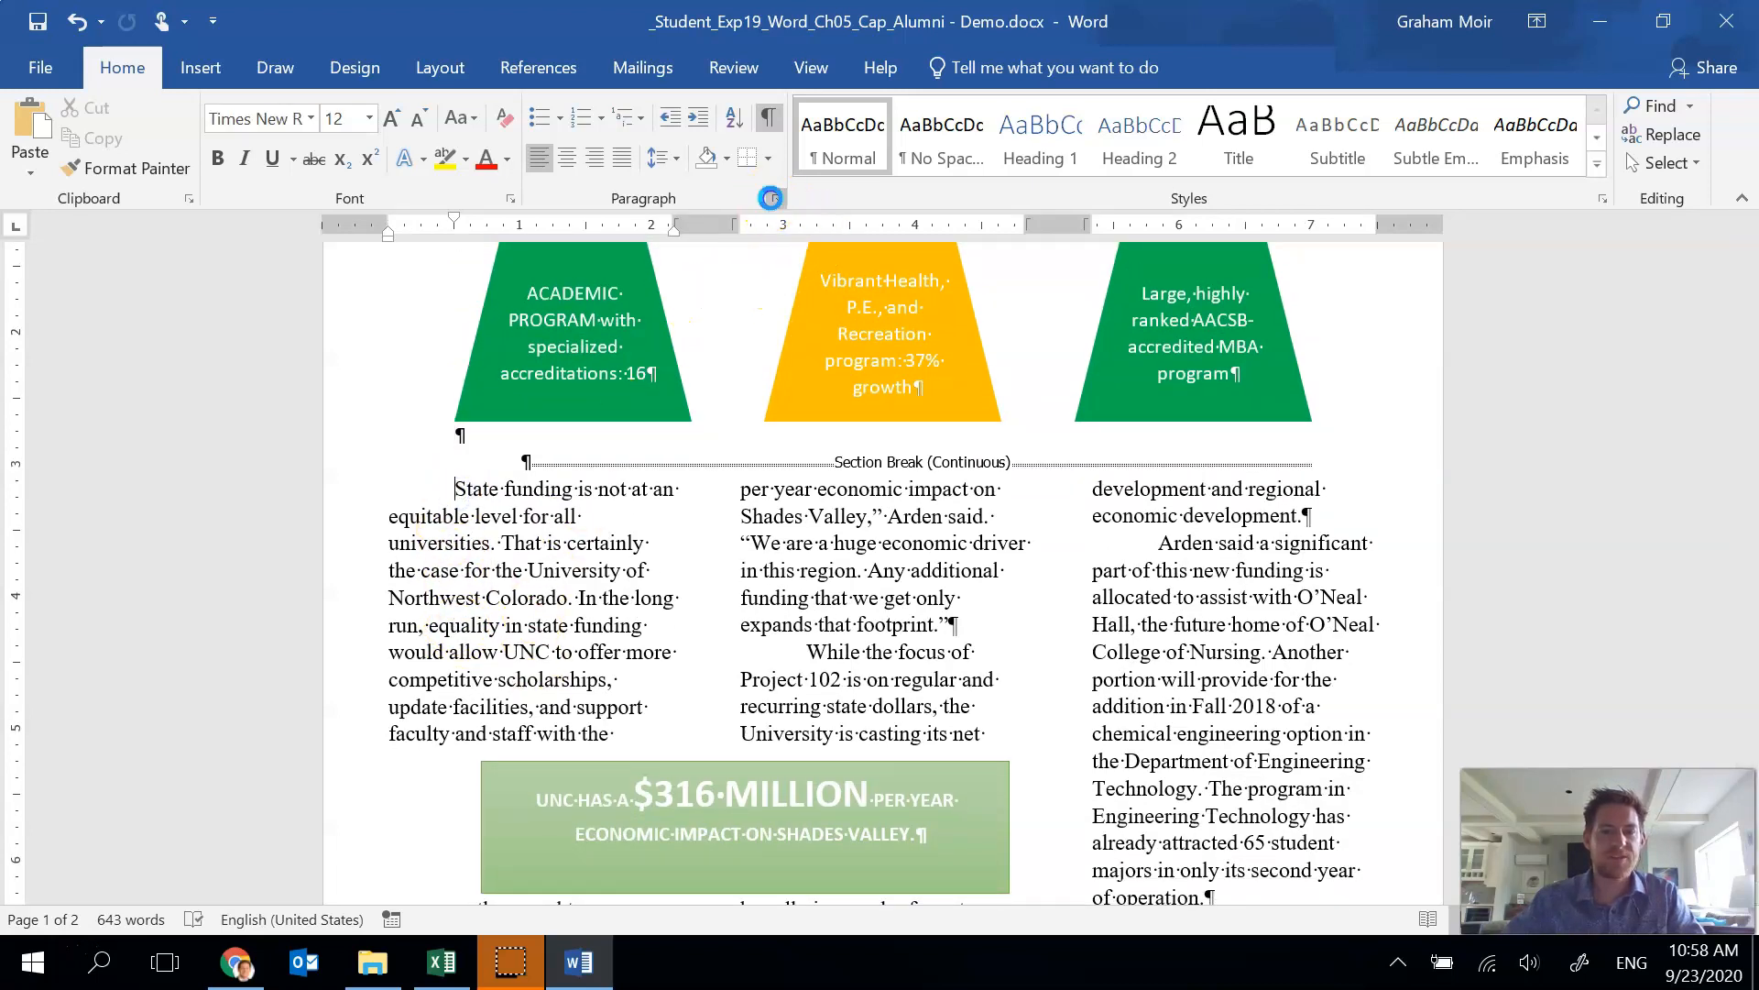
click(633, 351)
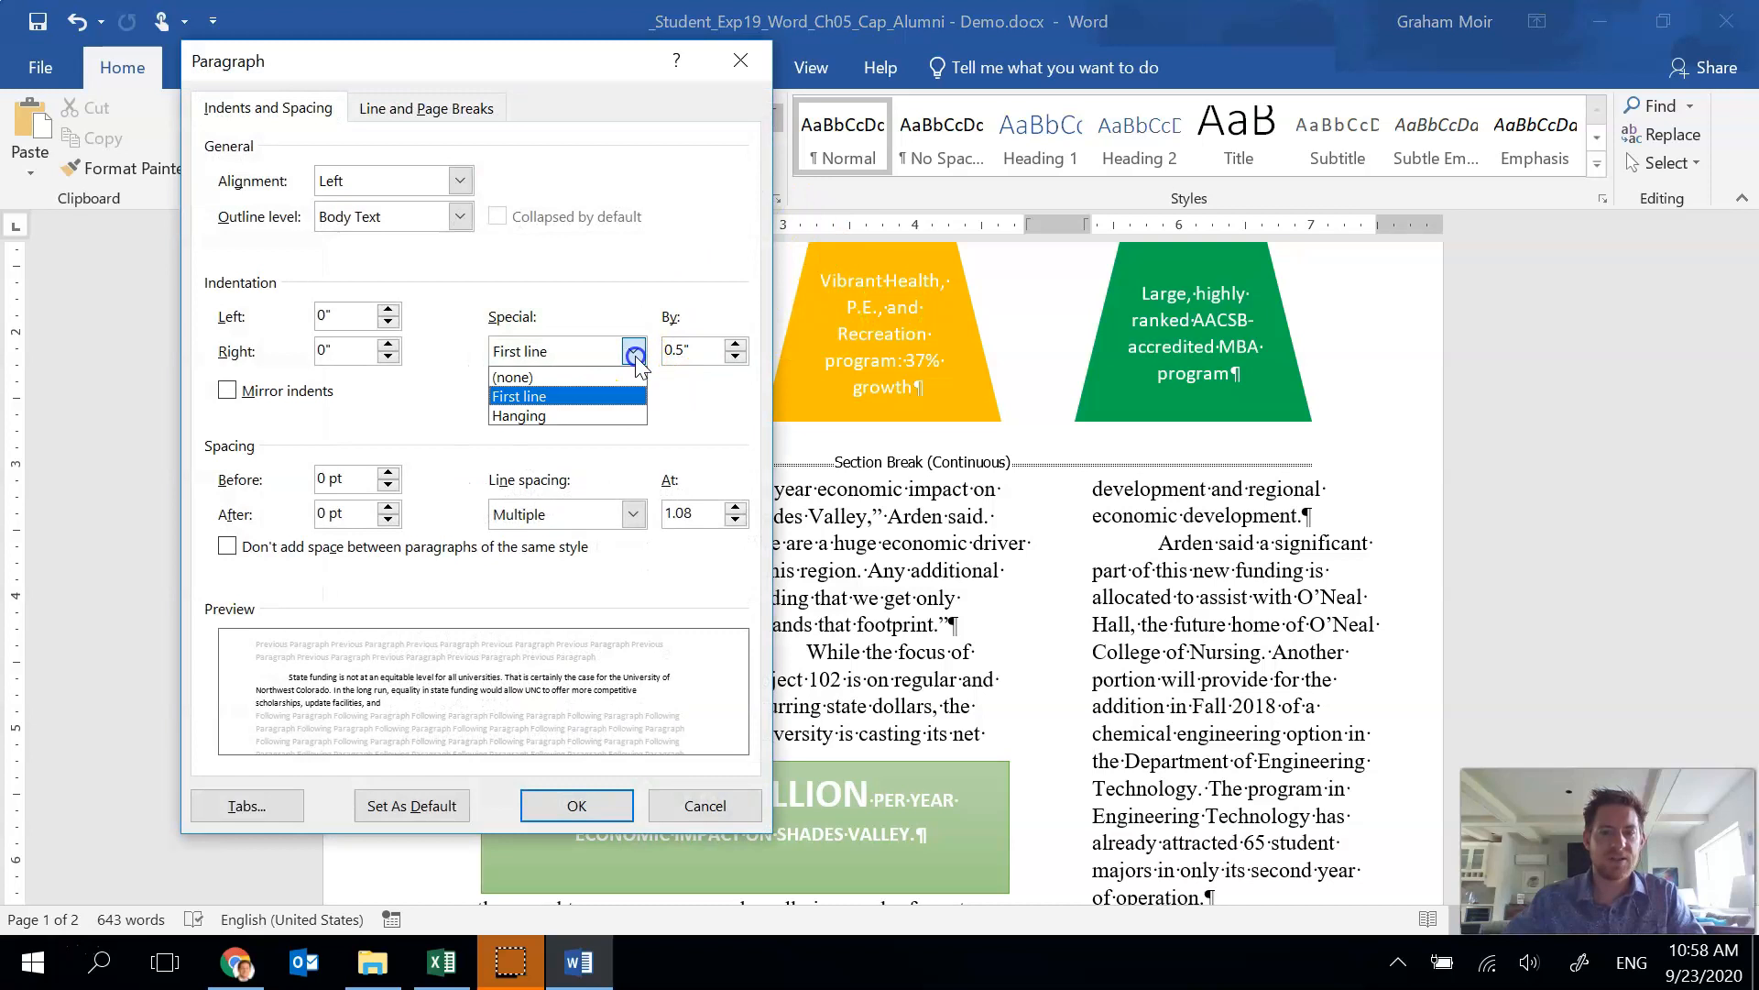
click(588, 376)
click(591, 825)
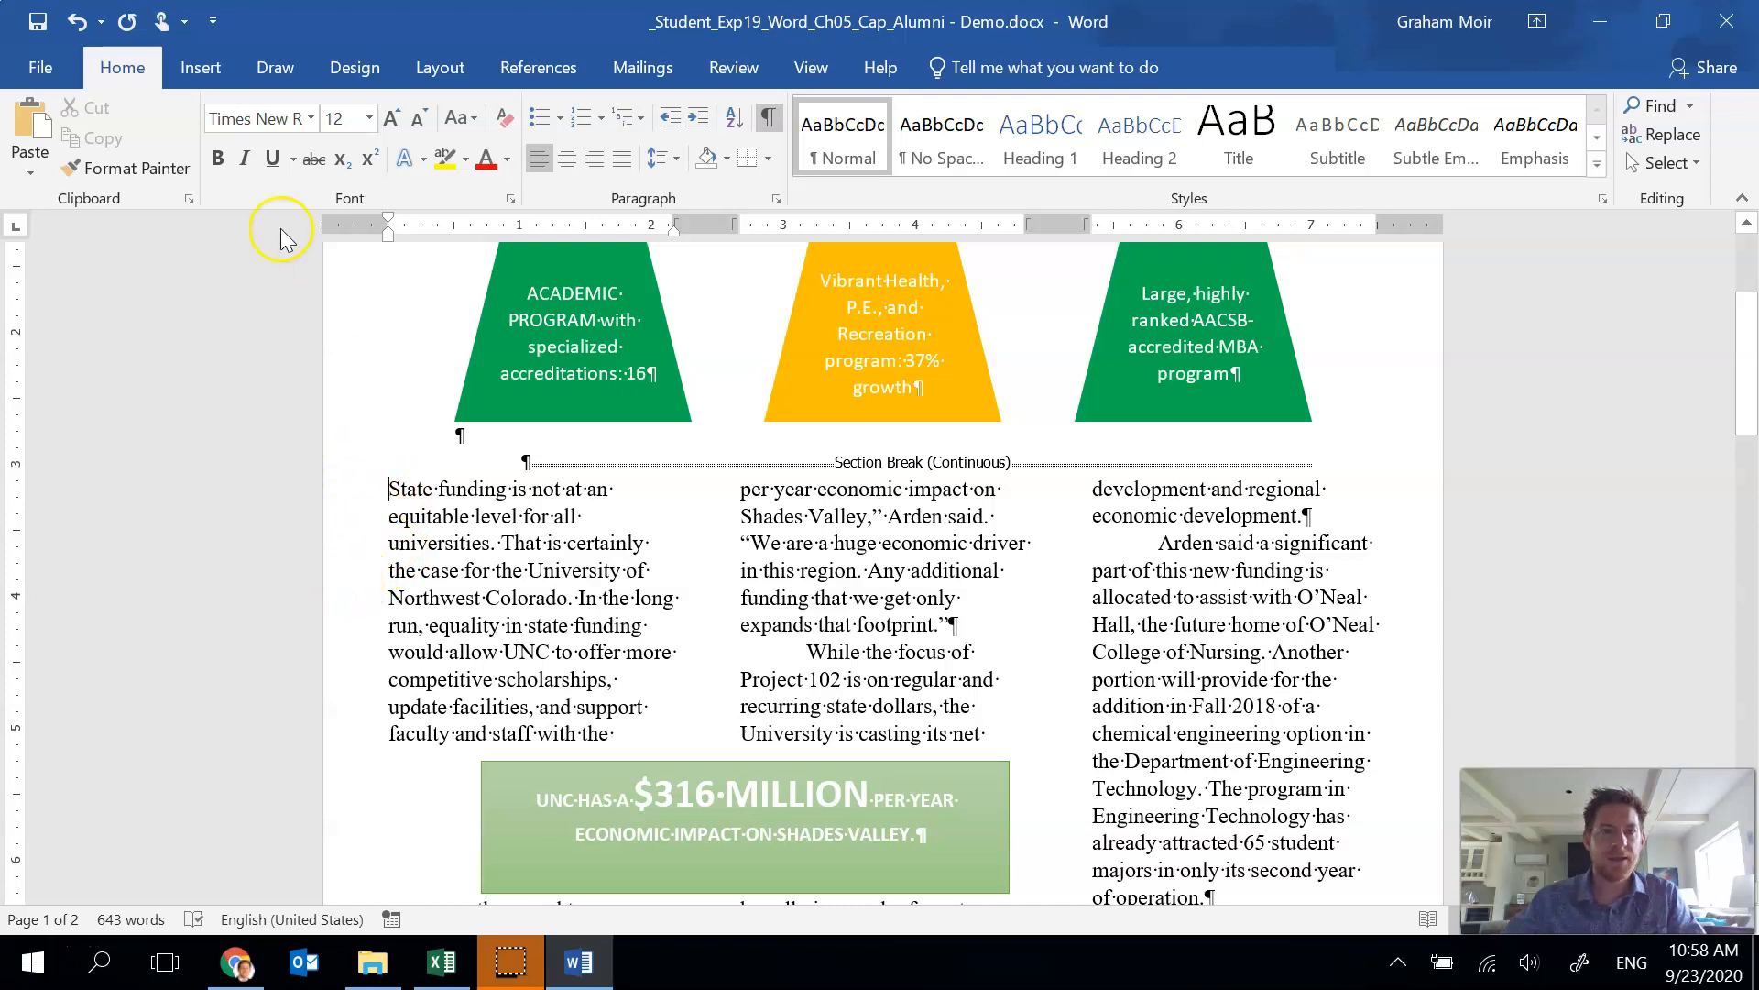
Apply a Dropped drop cap to the first letter of the paragraph beginning "State funding".
click(202, 73)
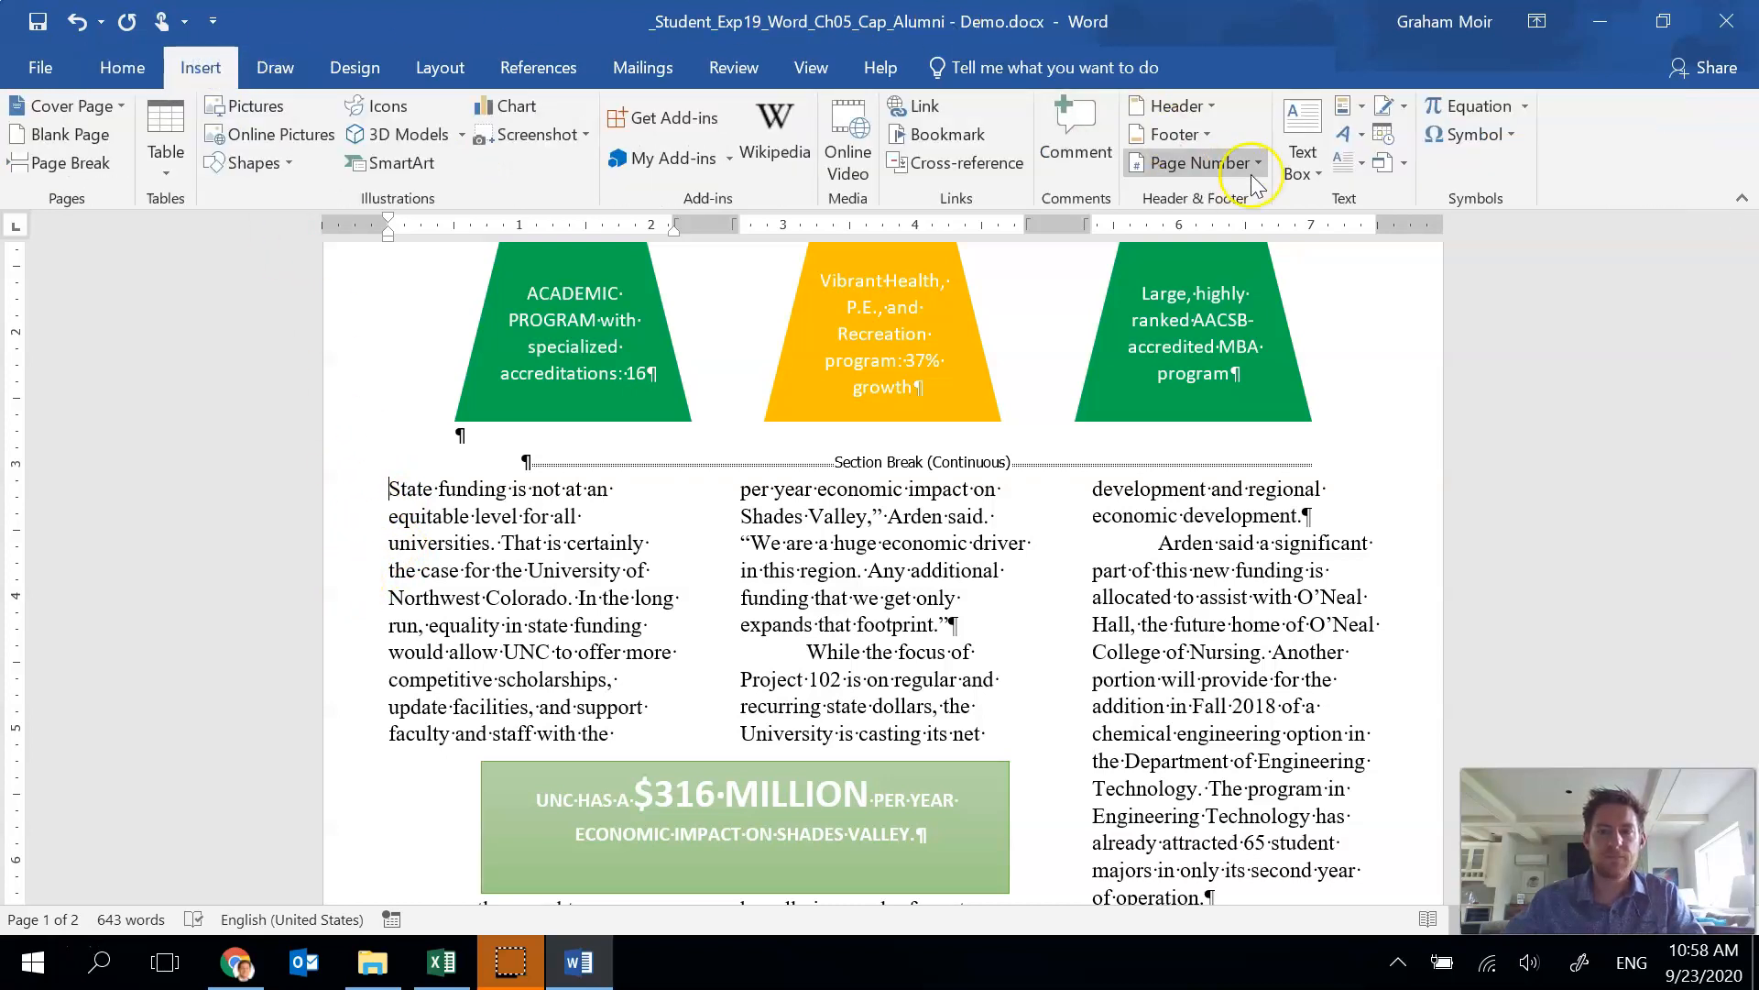
click(1360, 169)
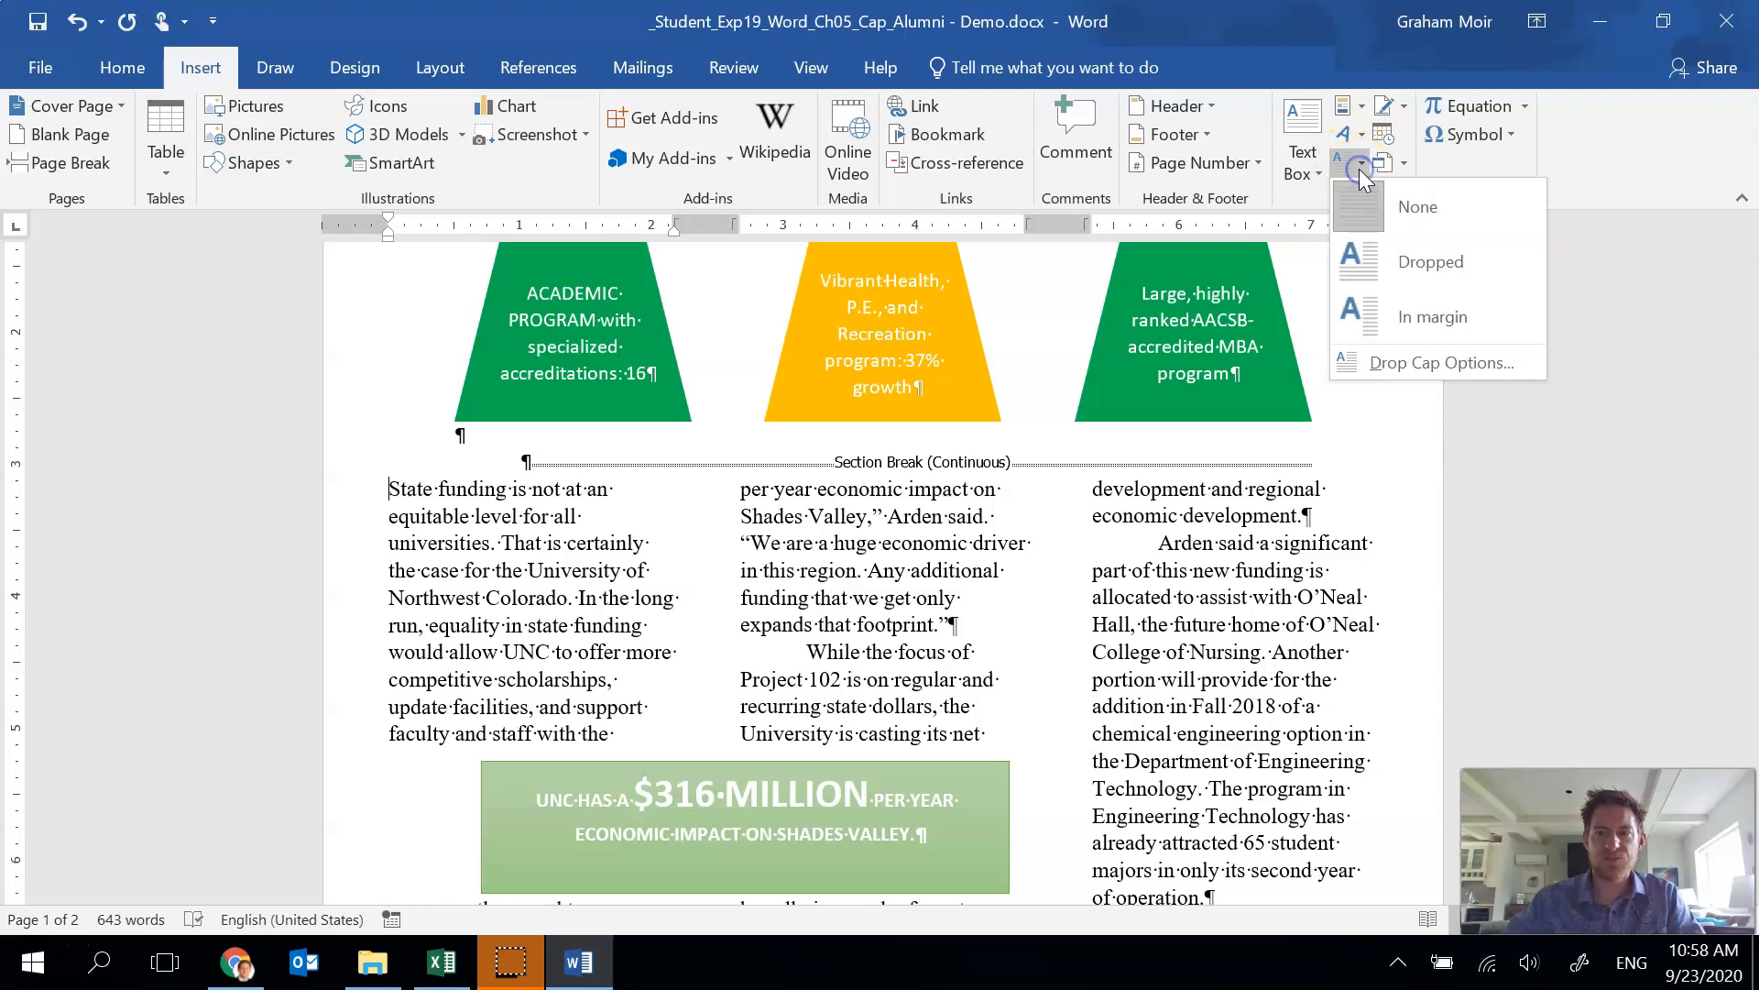
click(1427, 261)
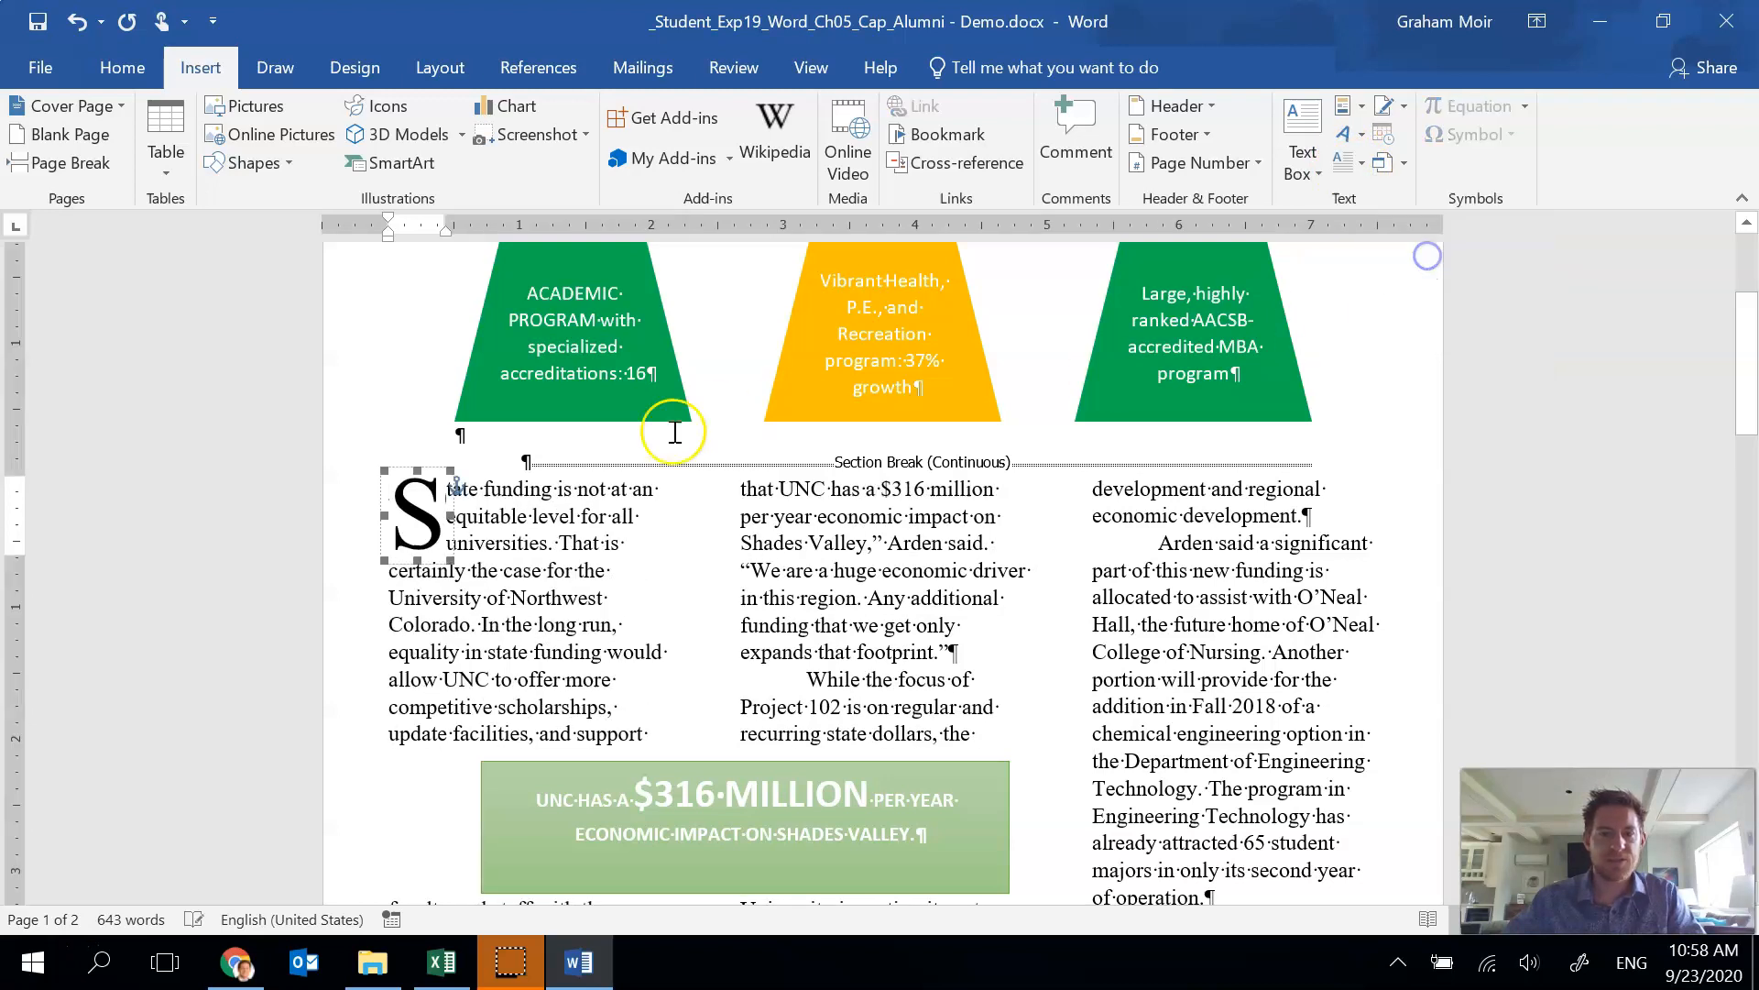
click(473, 516)
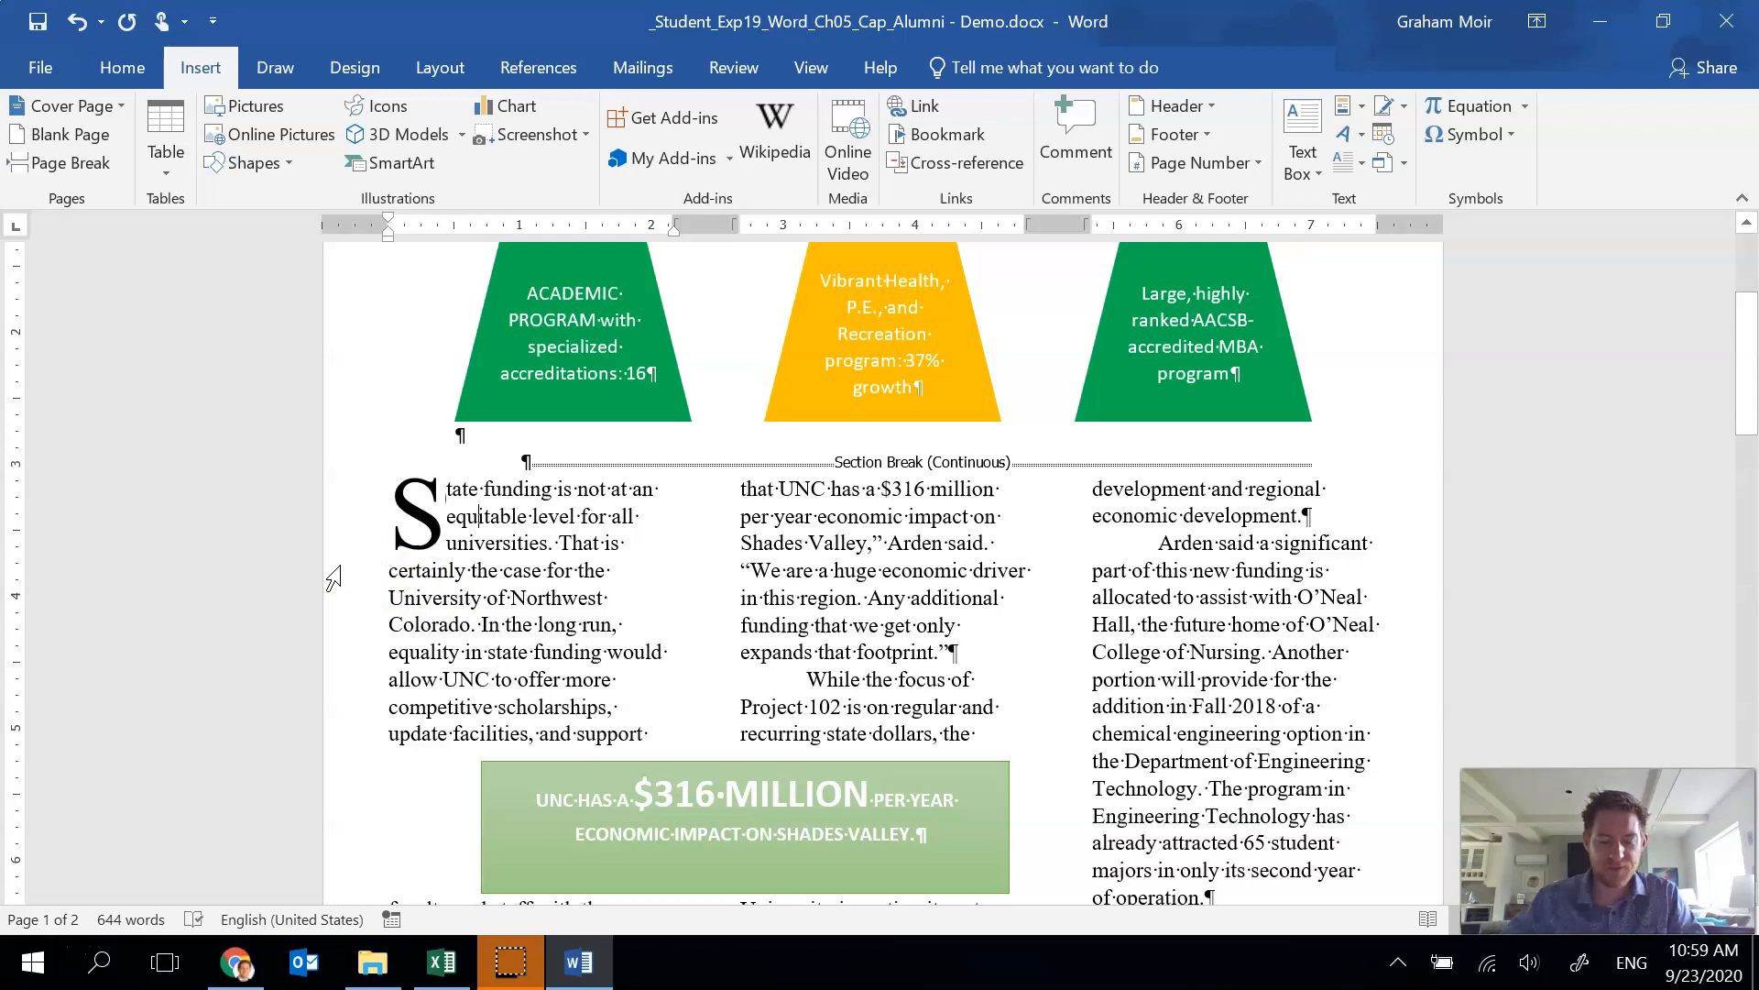
Insert a new blank paragraph after "in the fall of 2022." and set its special indentation to none.
scroll(332, 577, down, 15)
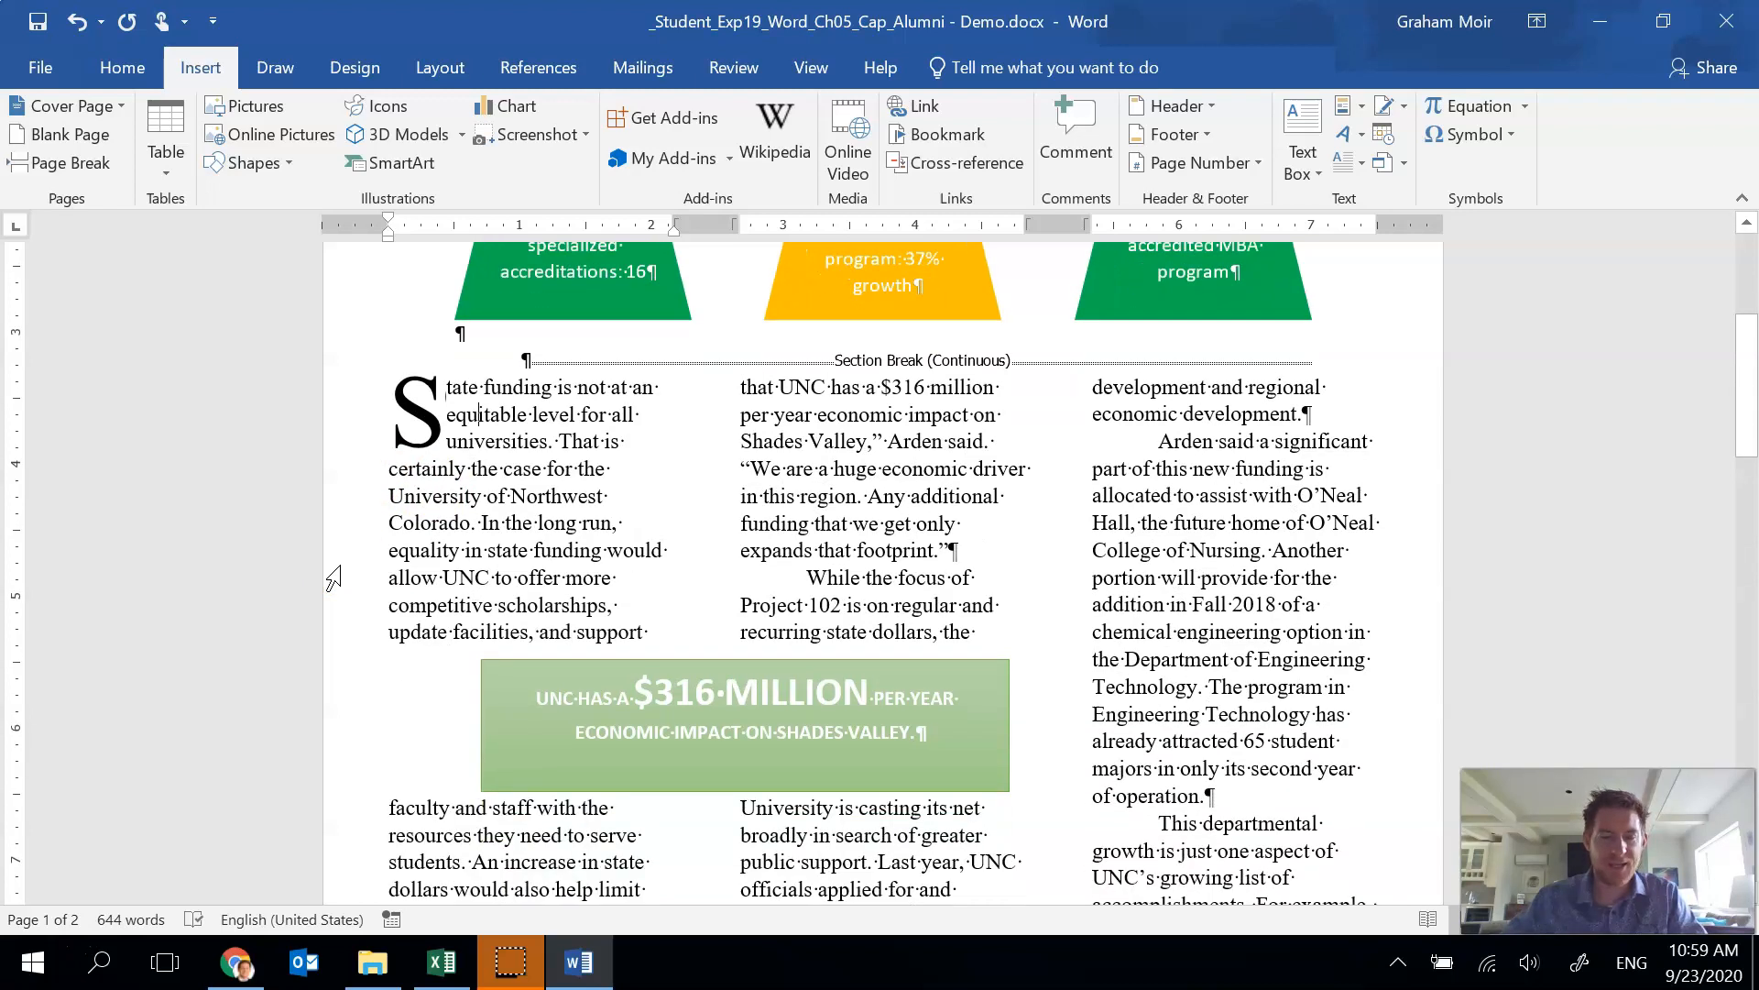
click(555, 552)
click(575, 692)
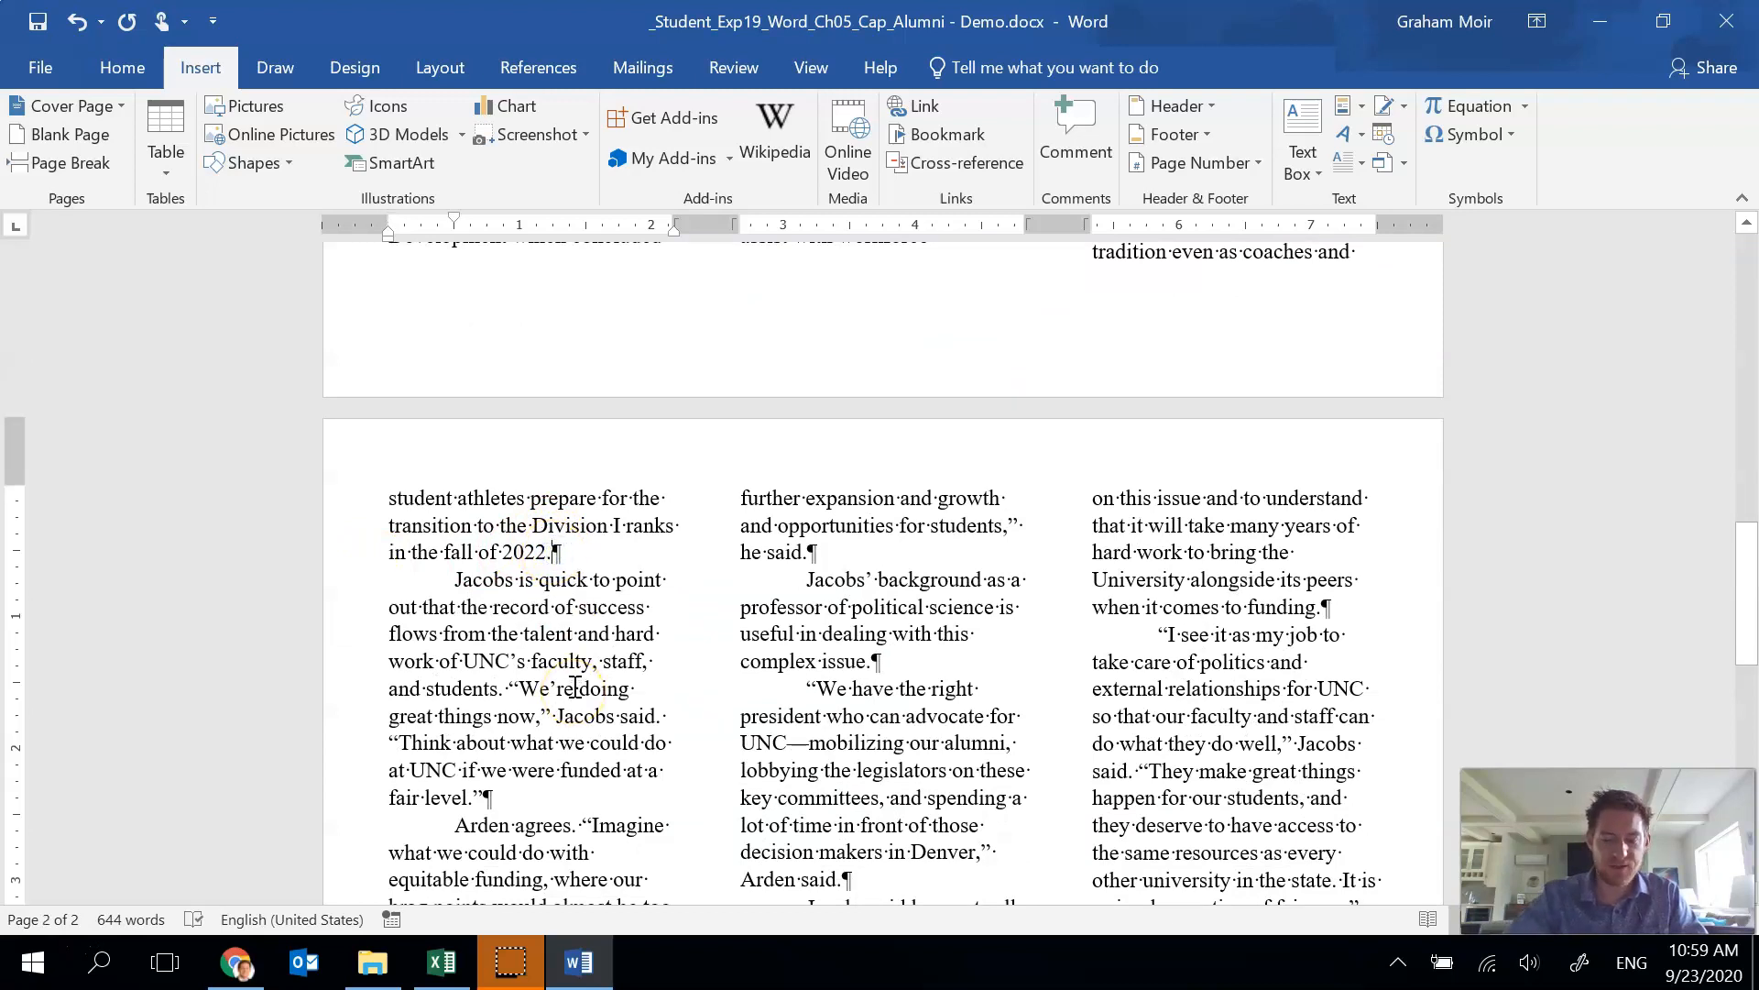
key(Return)
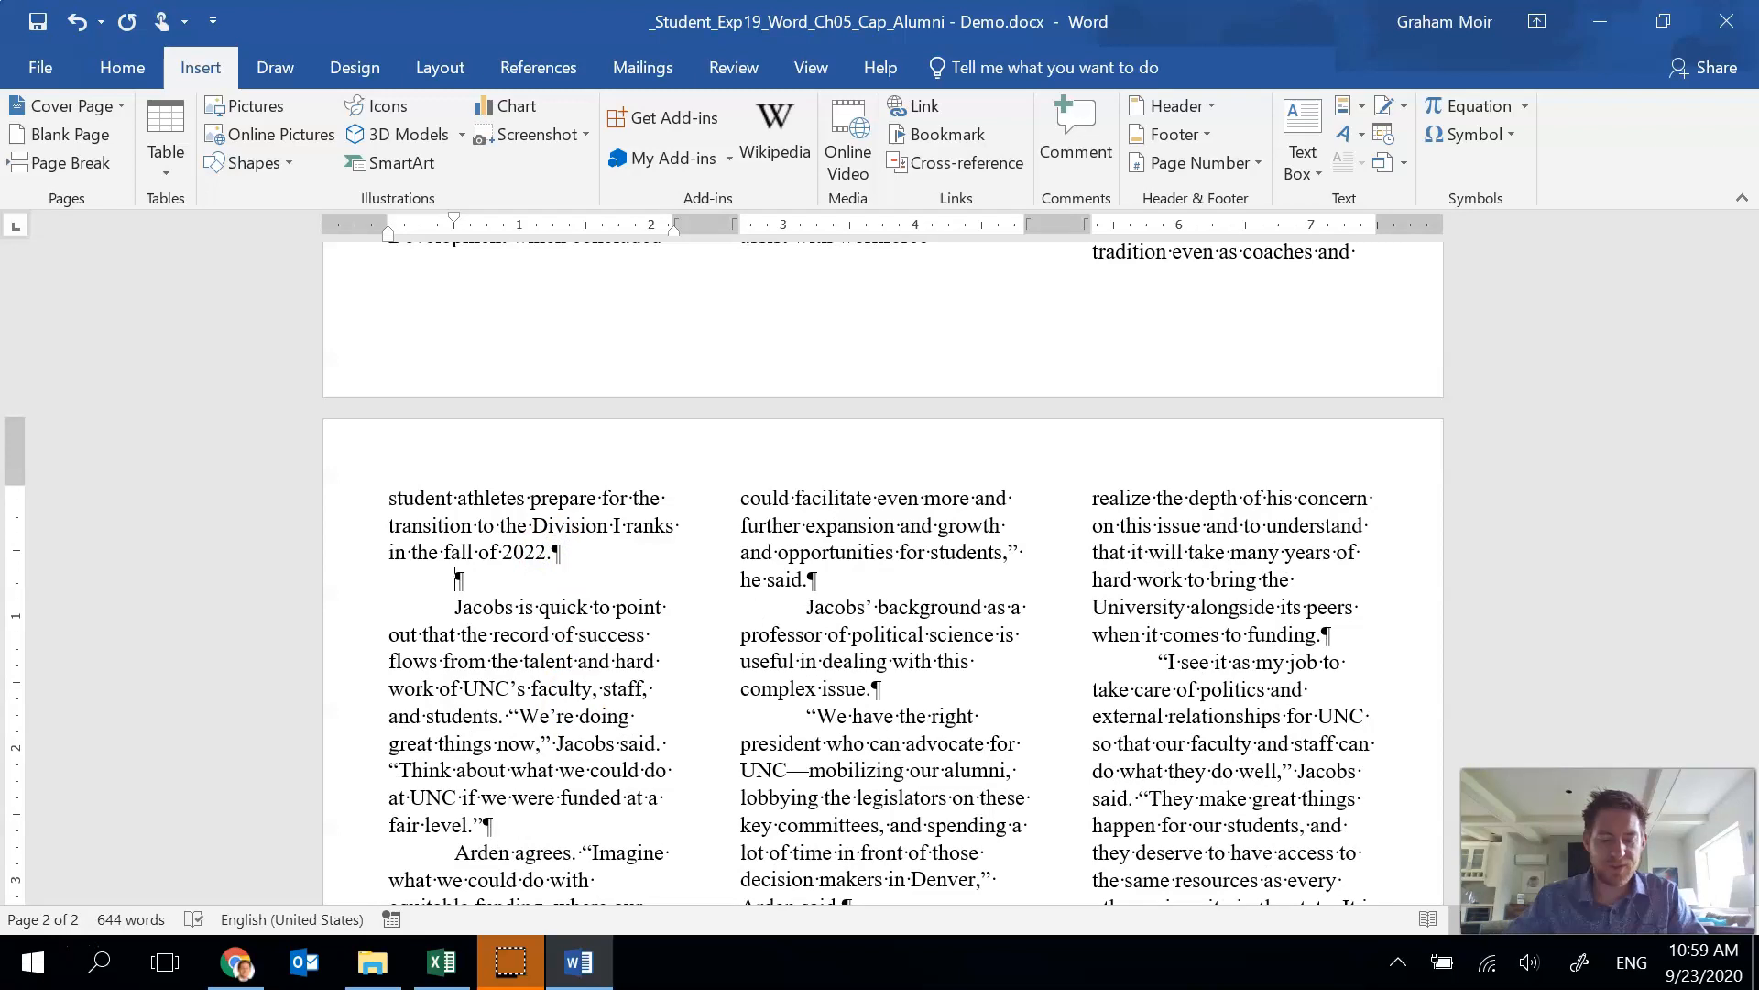
click(133, 77)
click(777, 199)
click(637, 353)
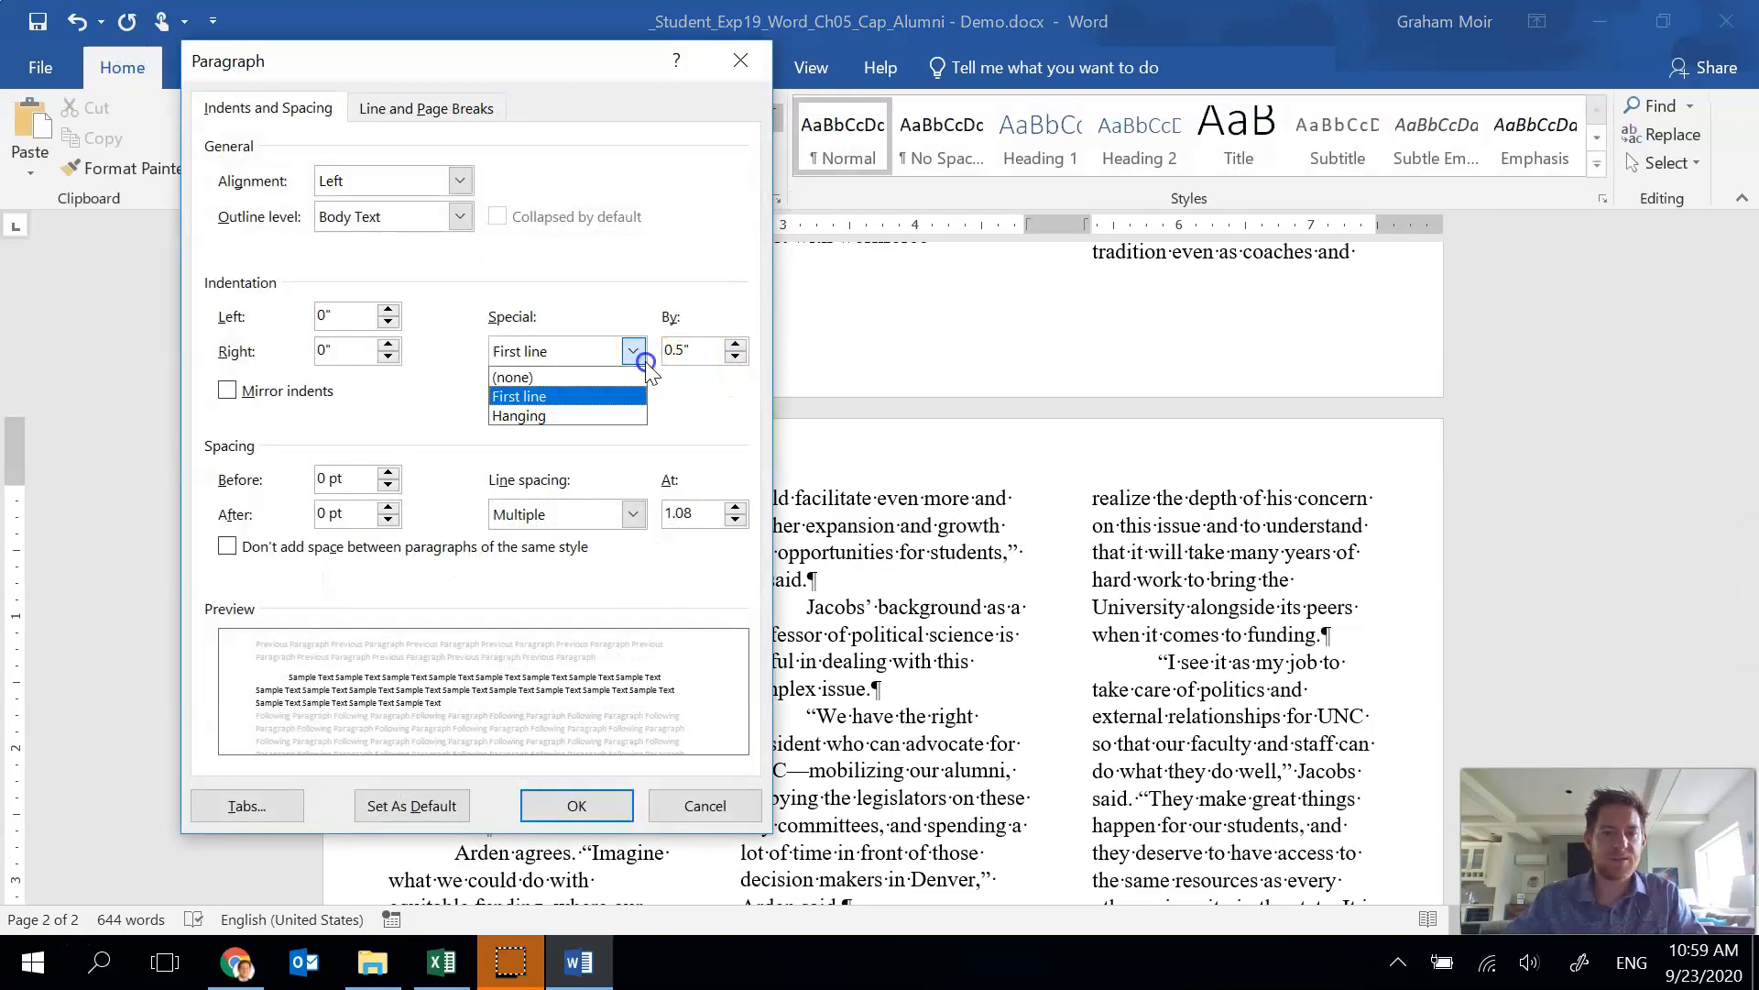
click(513, 377)
click(576, 806)
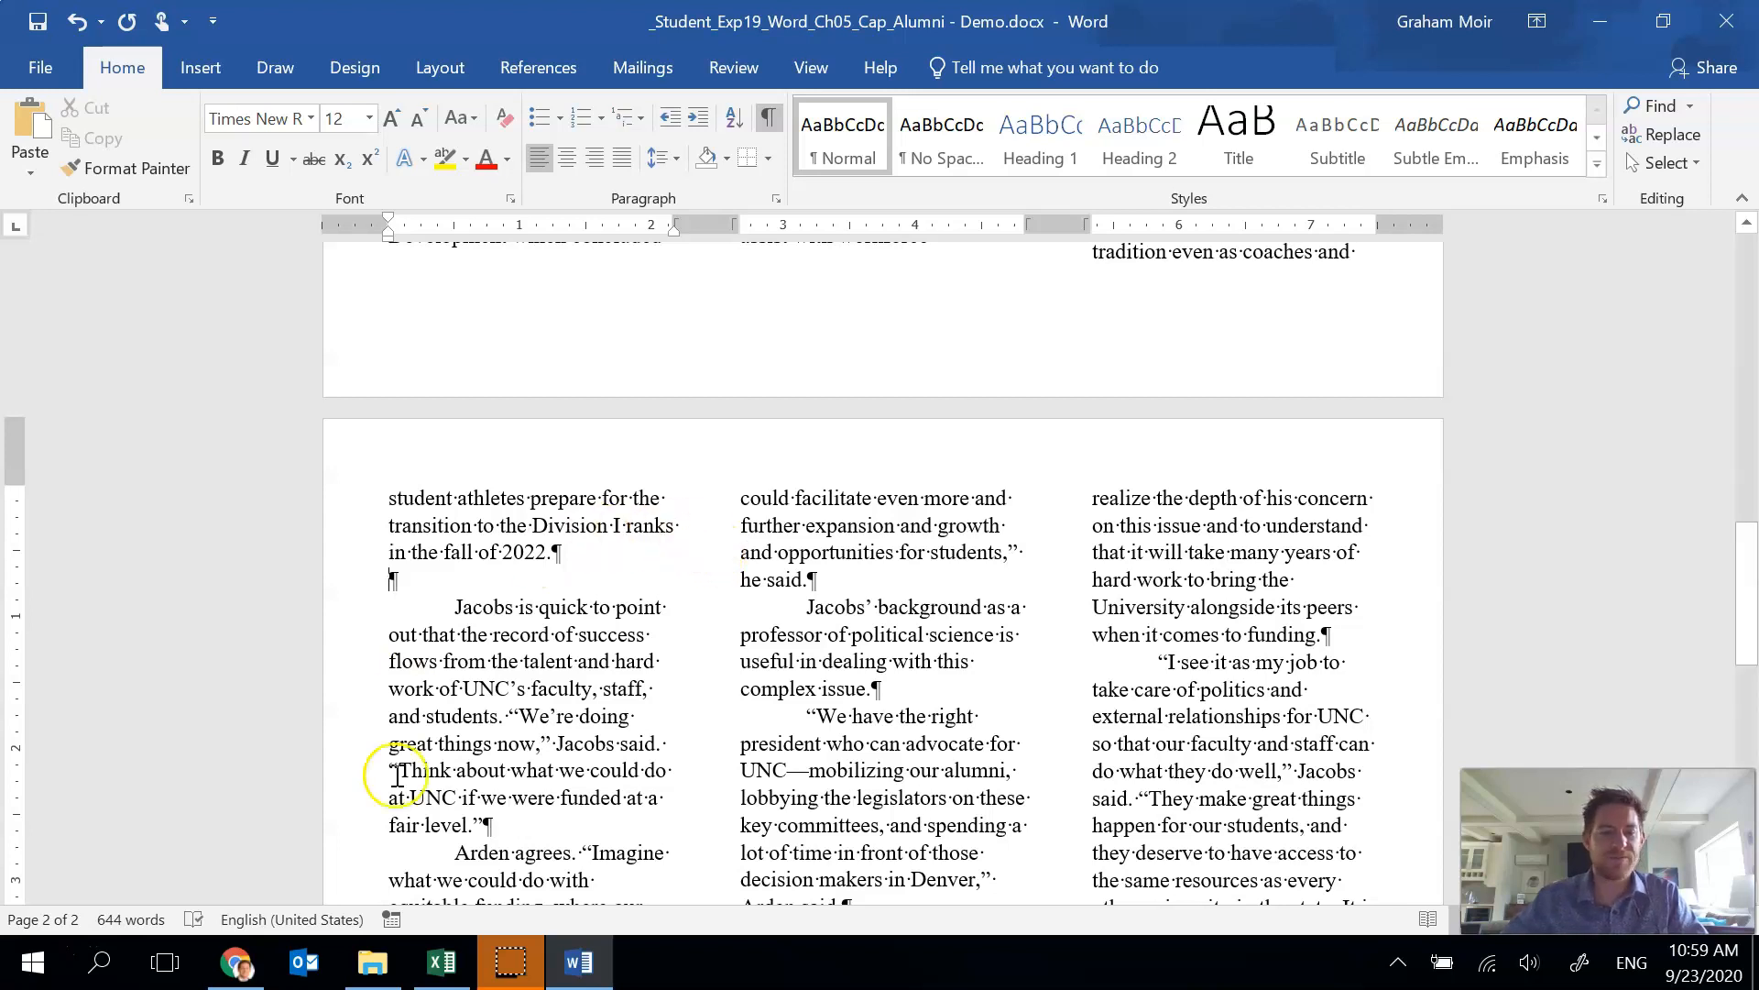
Switch to File Explorer and open the Comparison.xlsx workbook in Excel, maximizing its window.
click(378, 973)
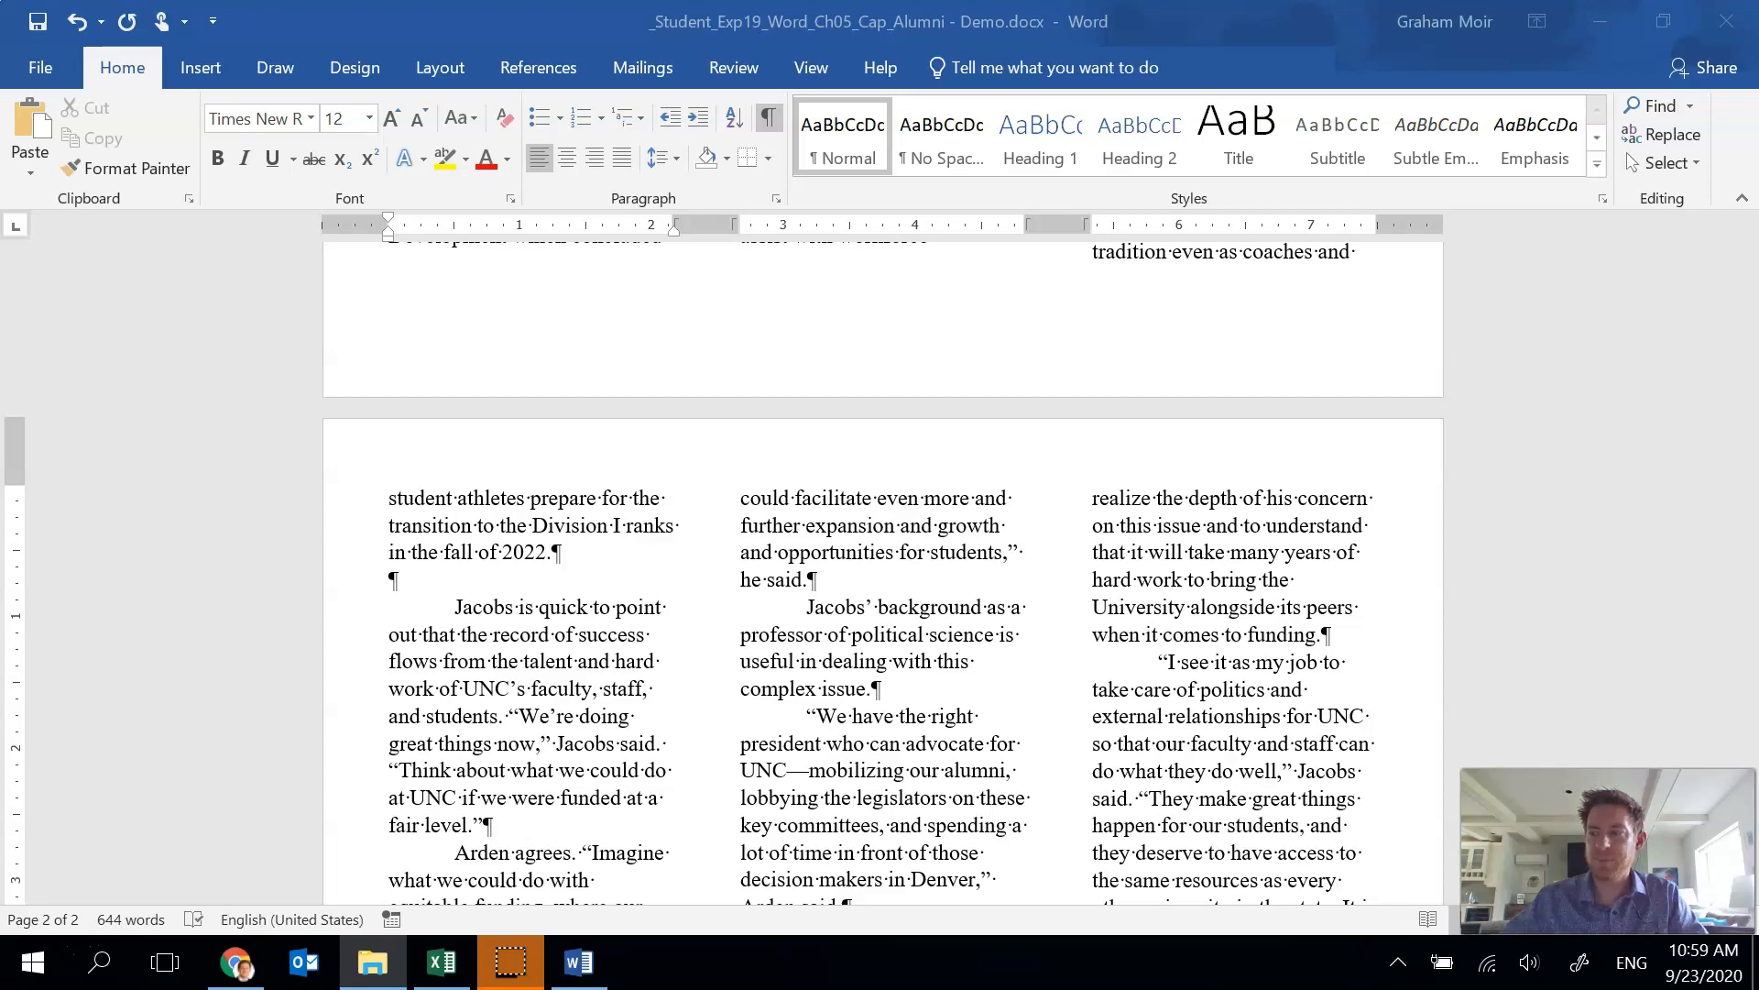
drag(1758, 165, 566, 20)
click(521, 440)
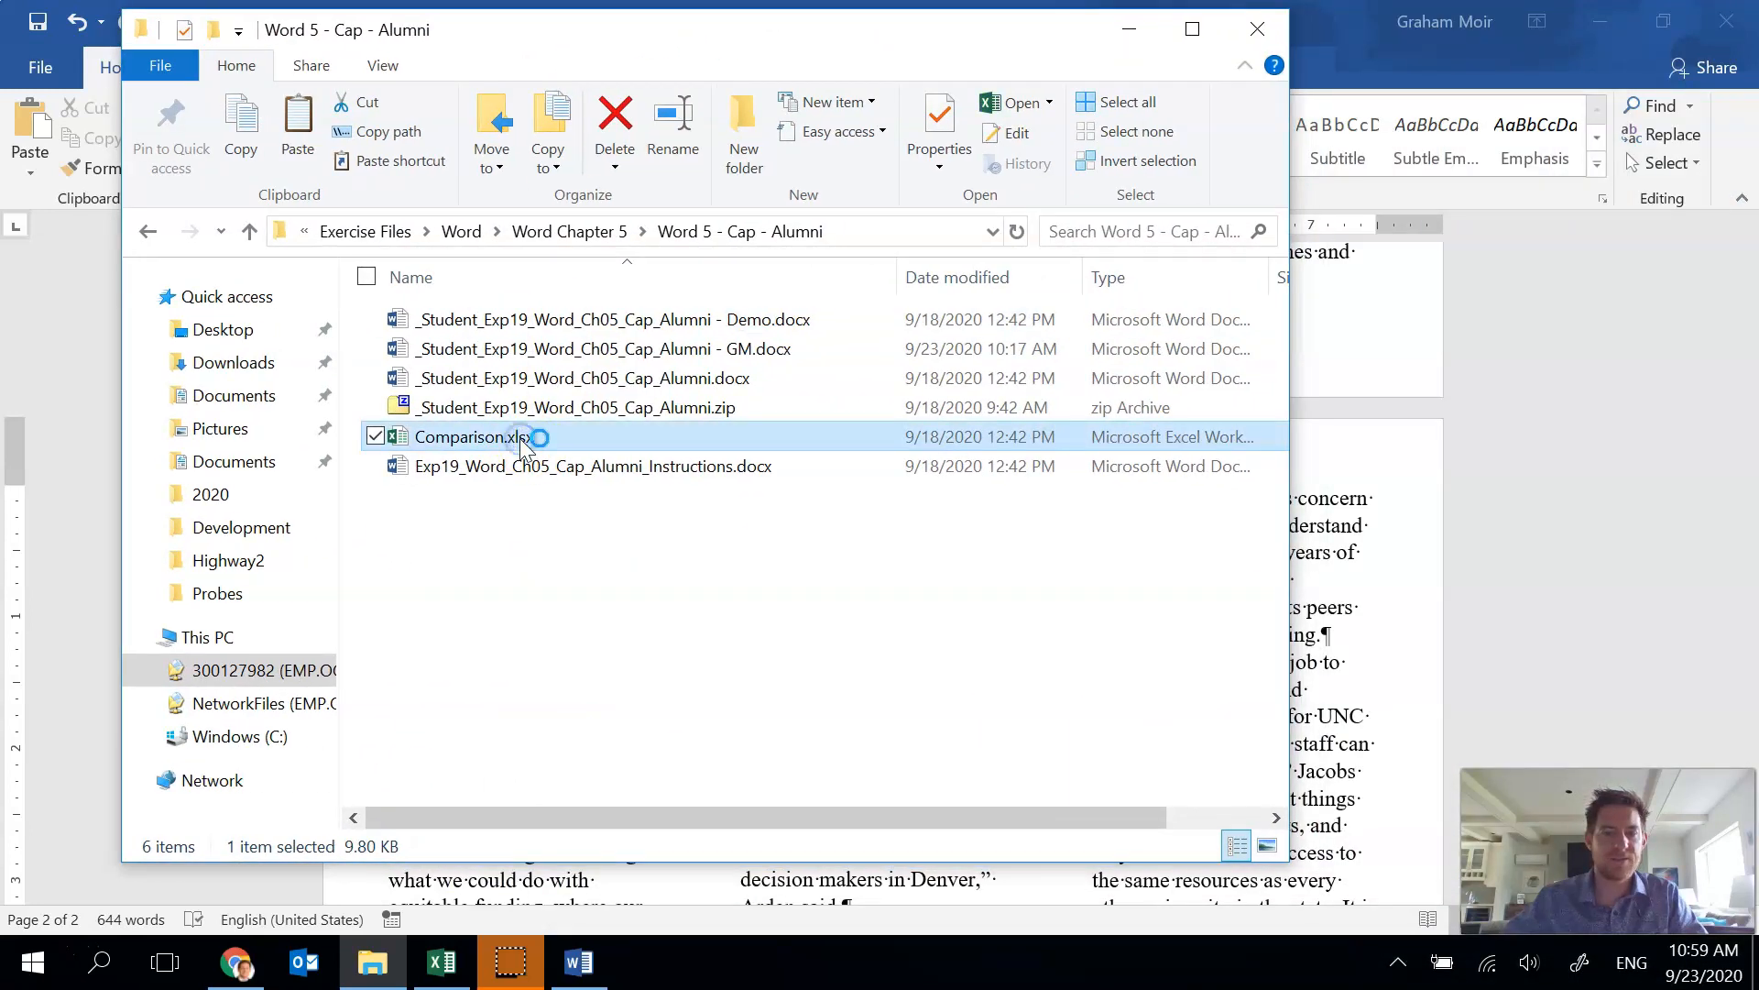
click(1473, 458)
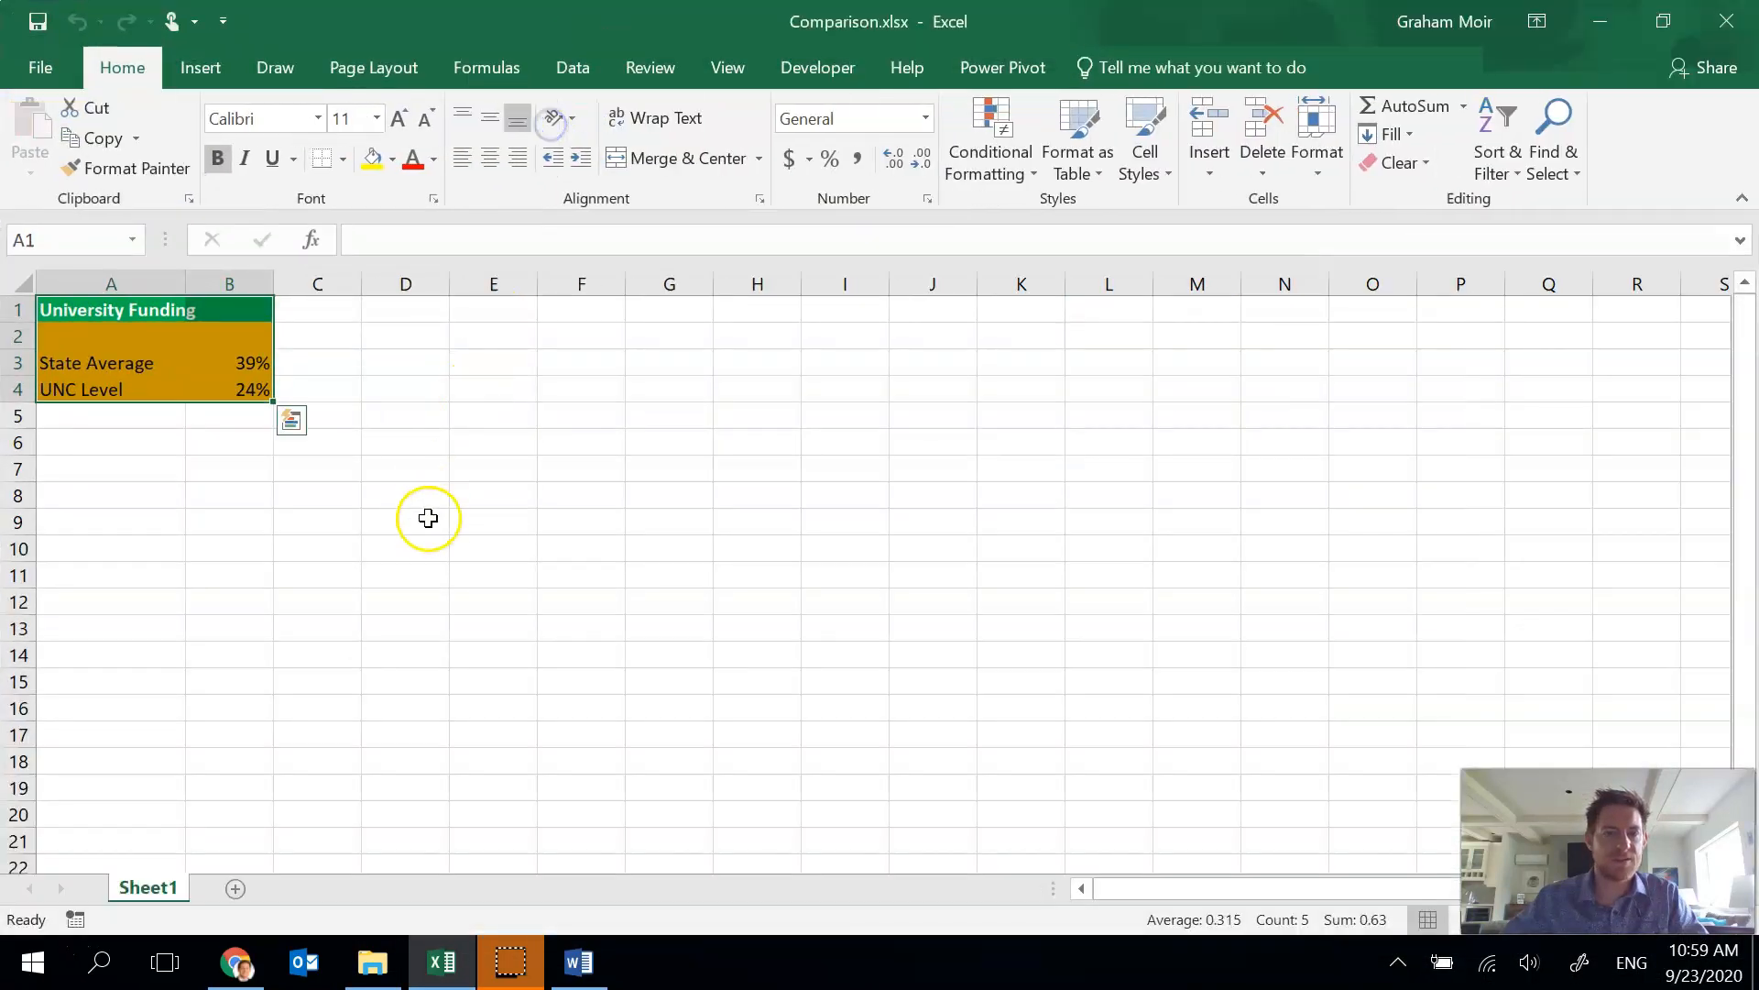
click(355, 498)
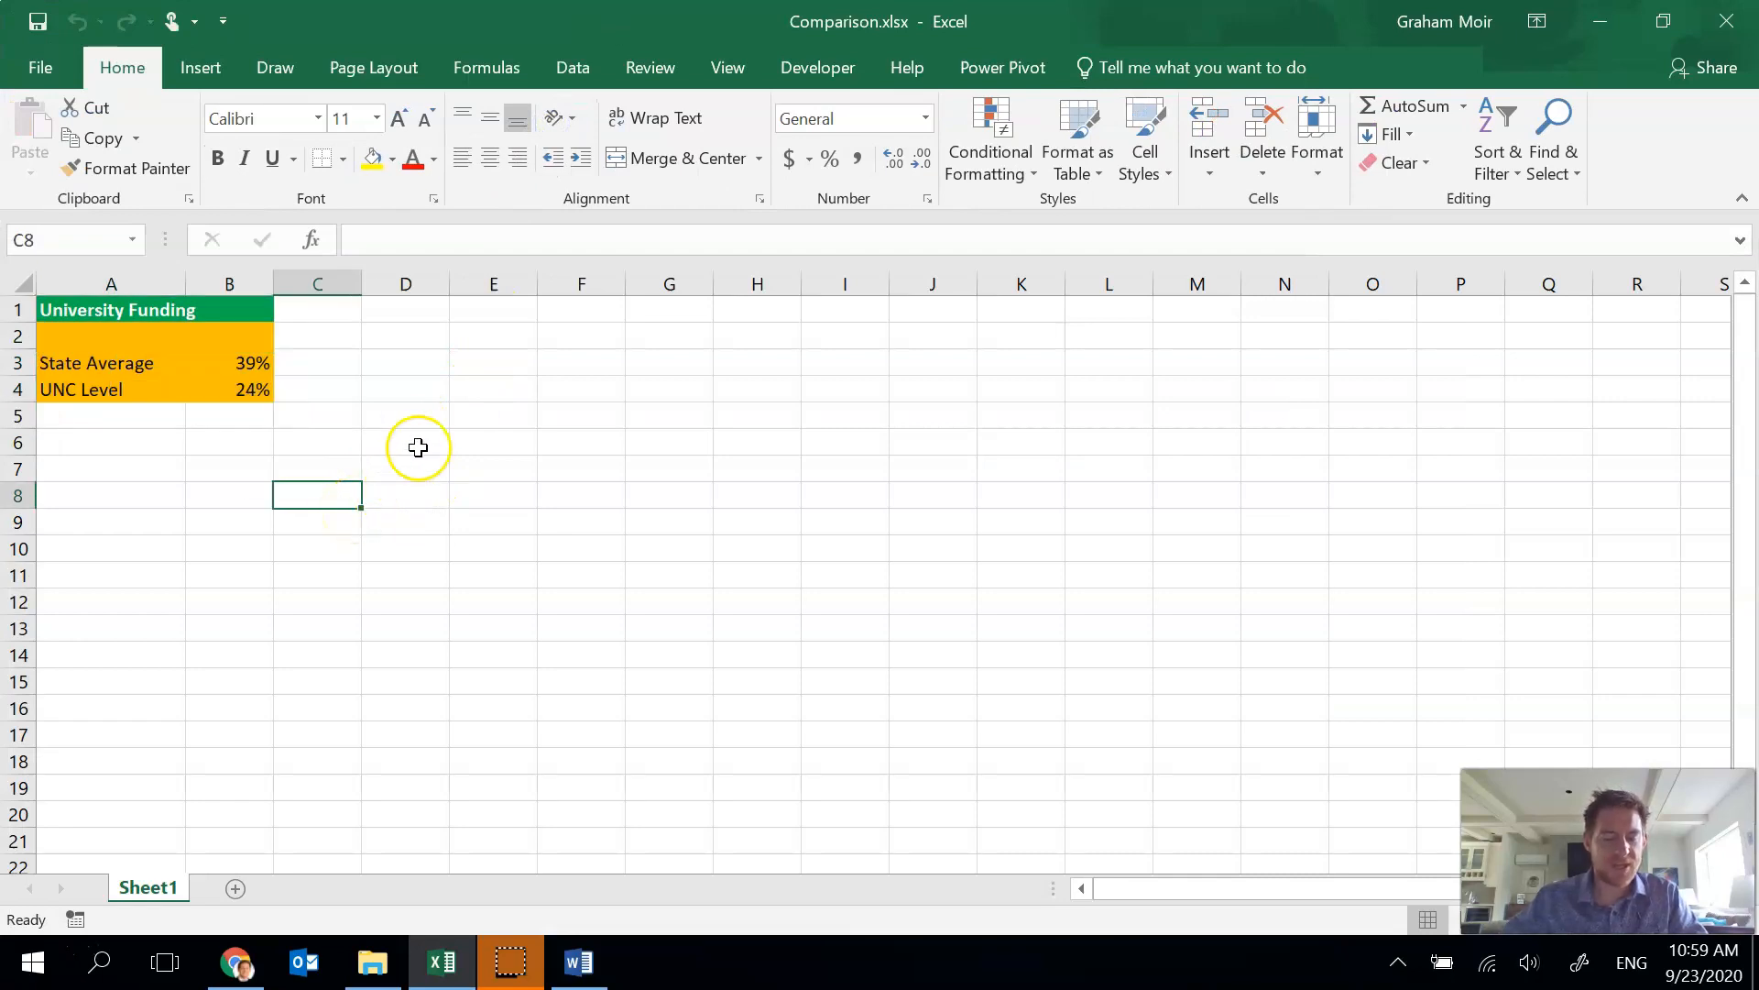
Copy the University Funding range A1:B4 in the worksheet.
click(60, 306)
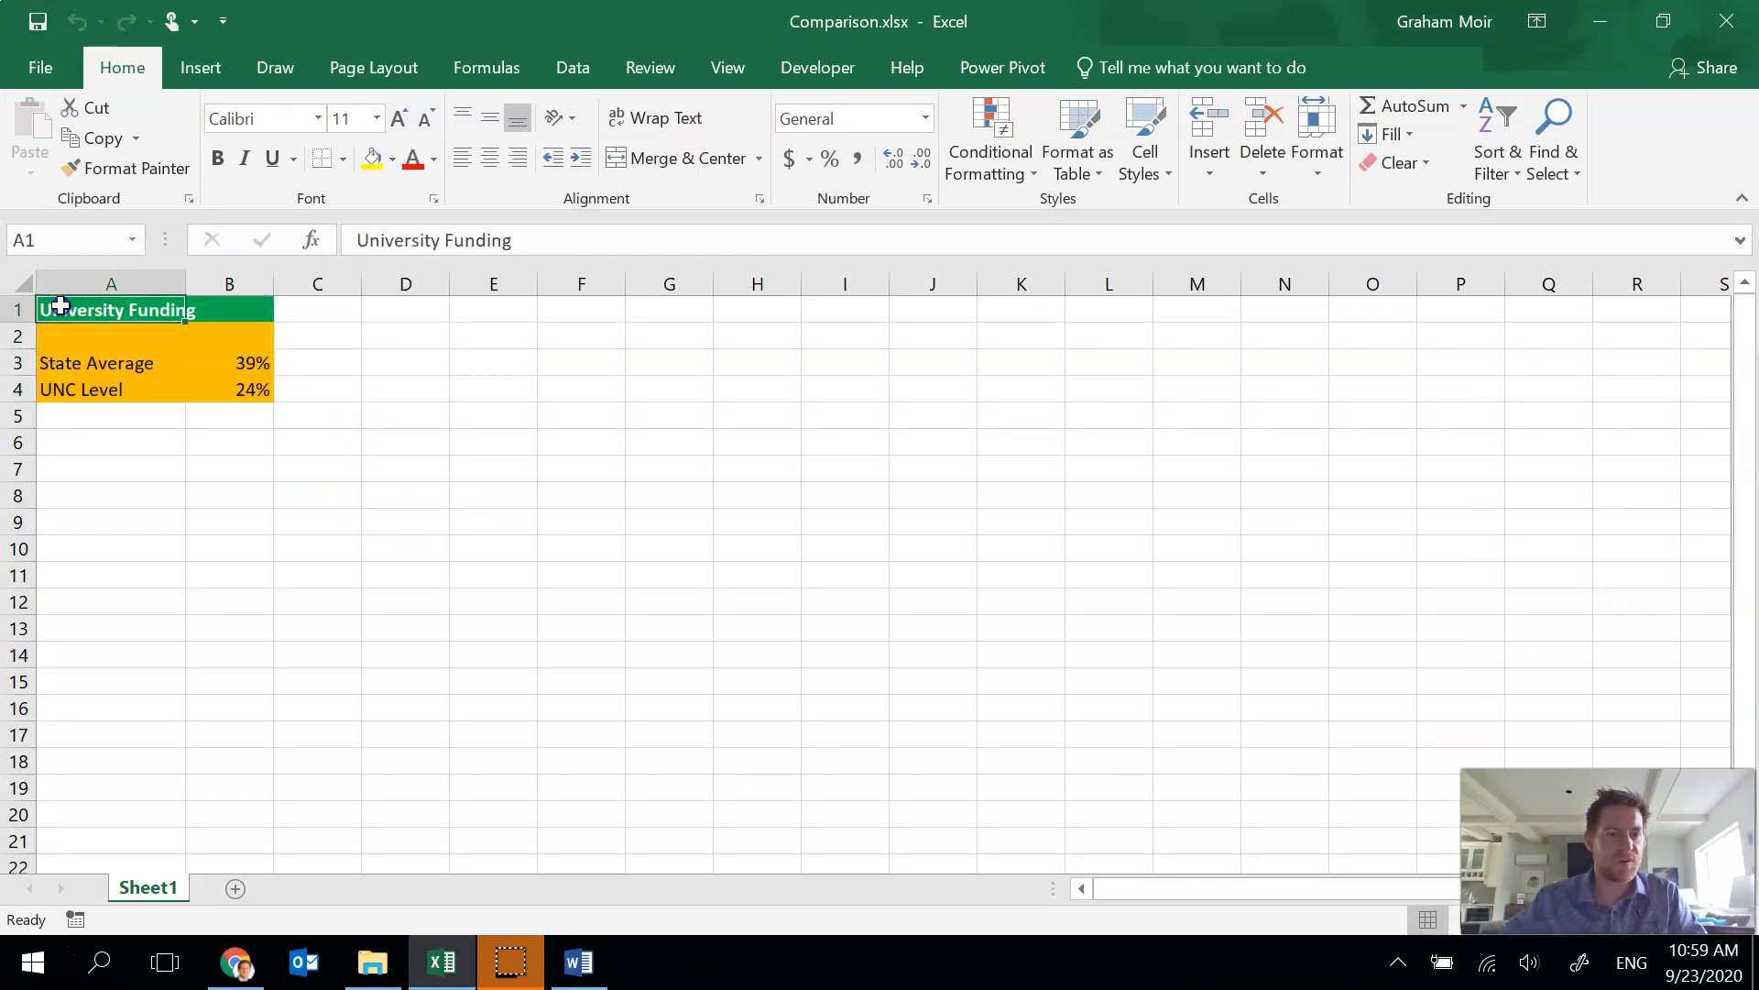
click(105, 299)
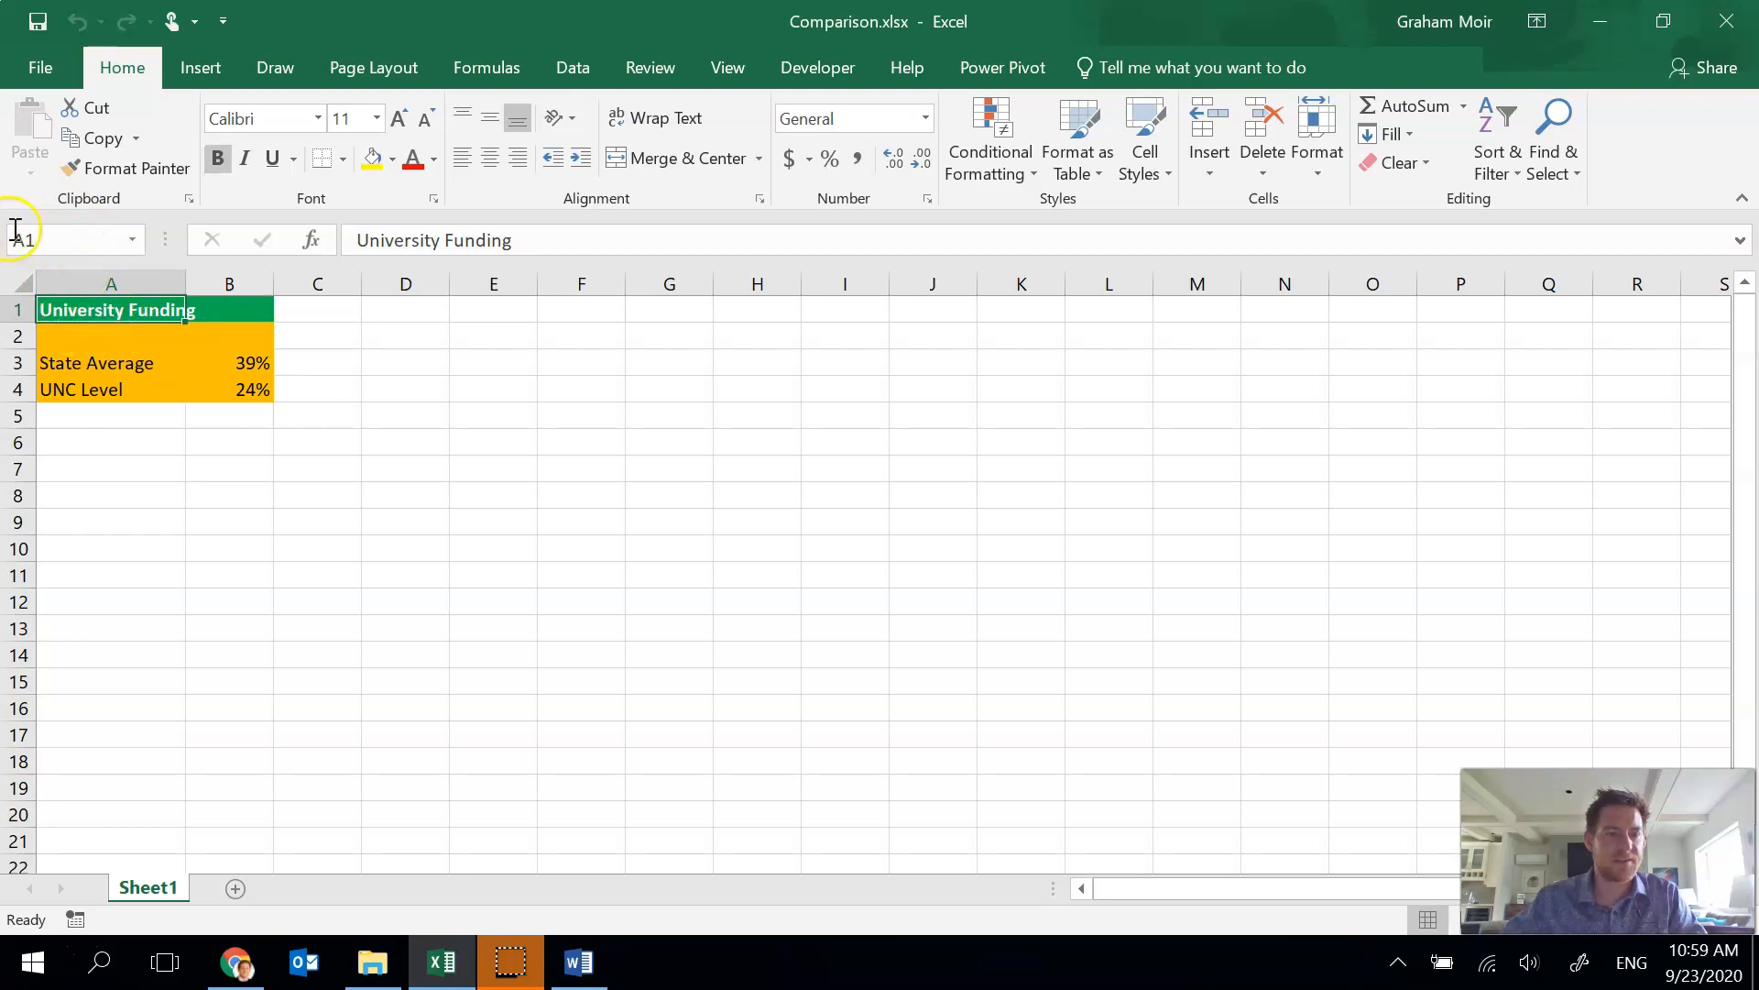
click(94, 309)
drag(94, 309, 230, 389)
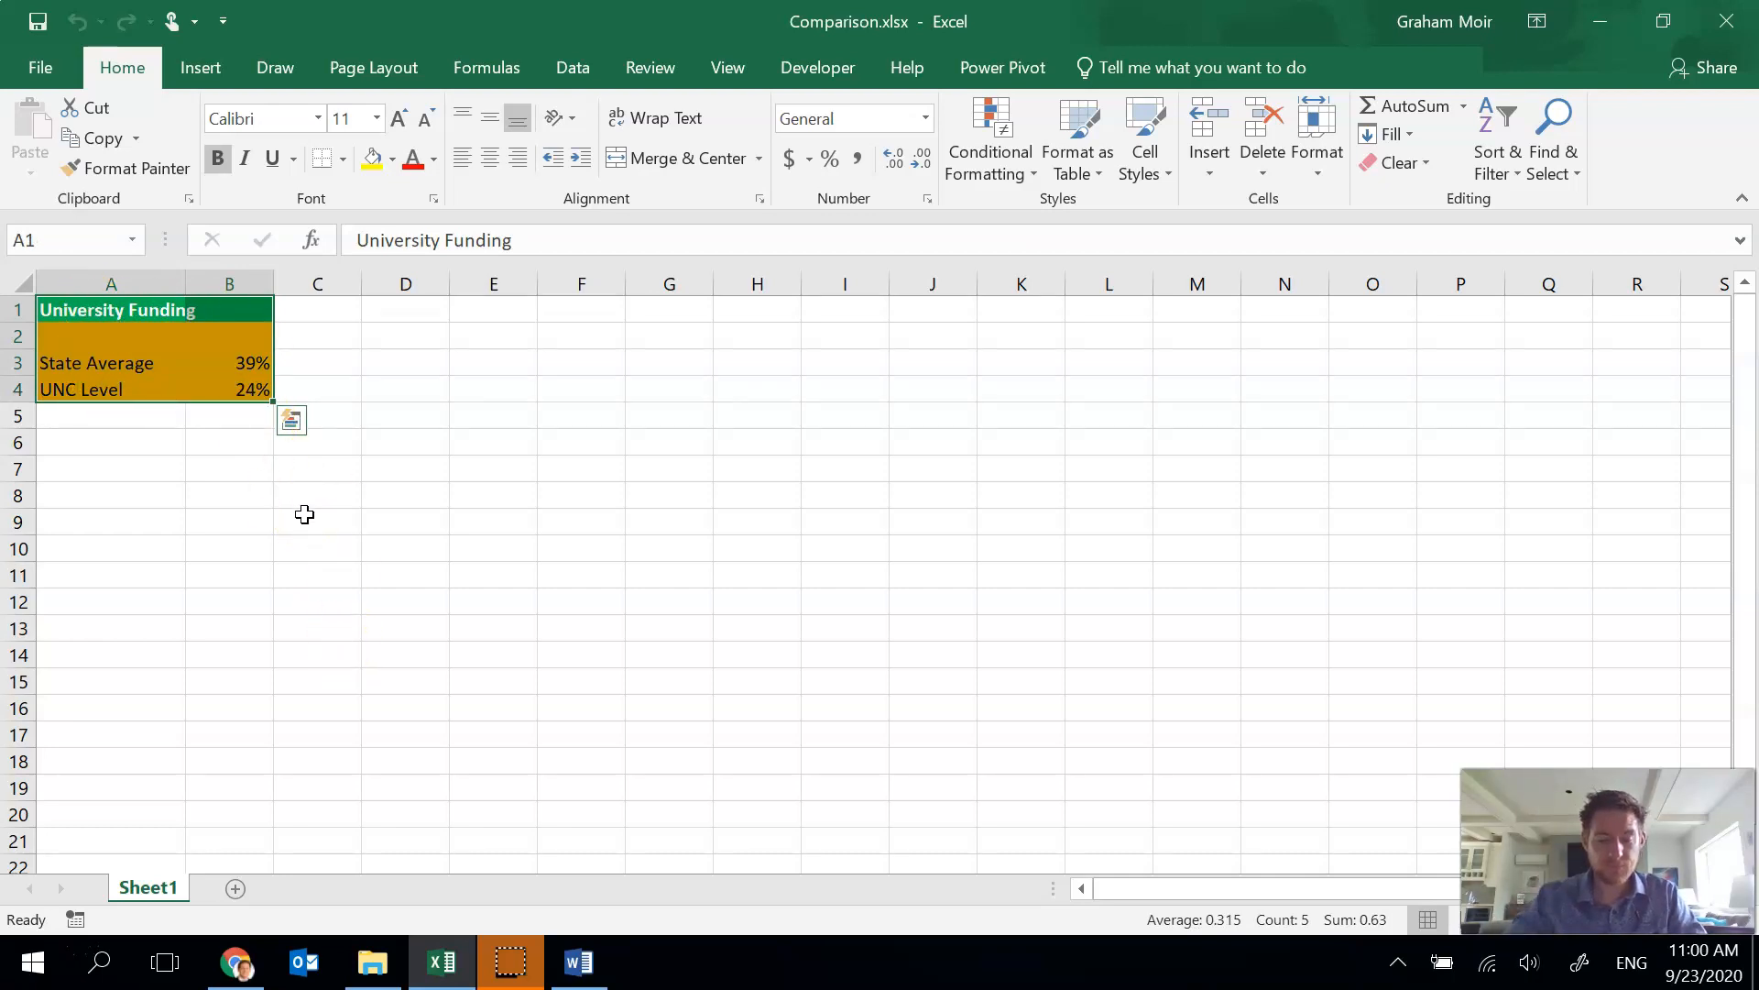
key(ctrl+c)
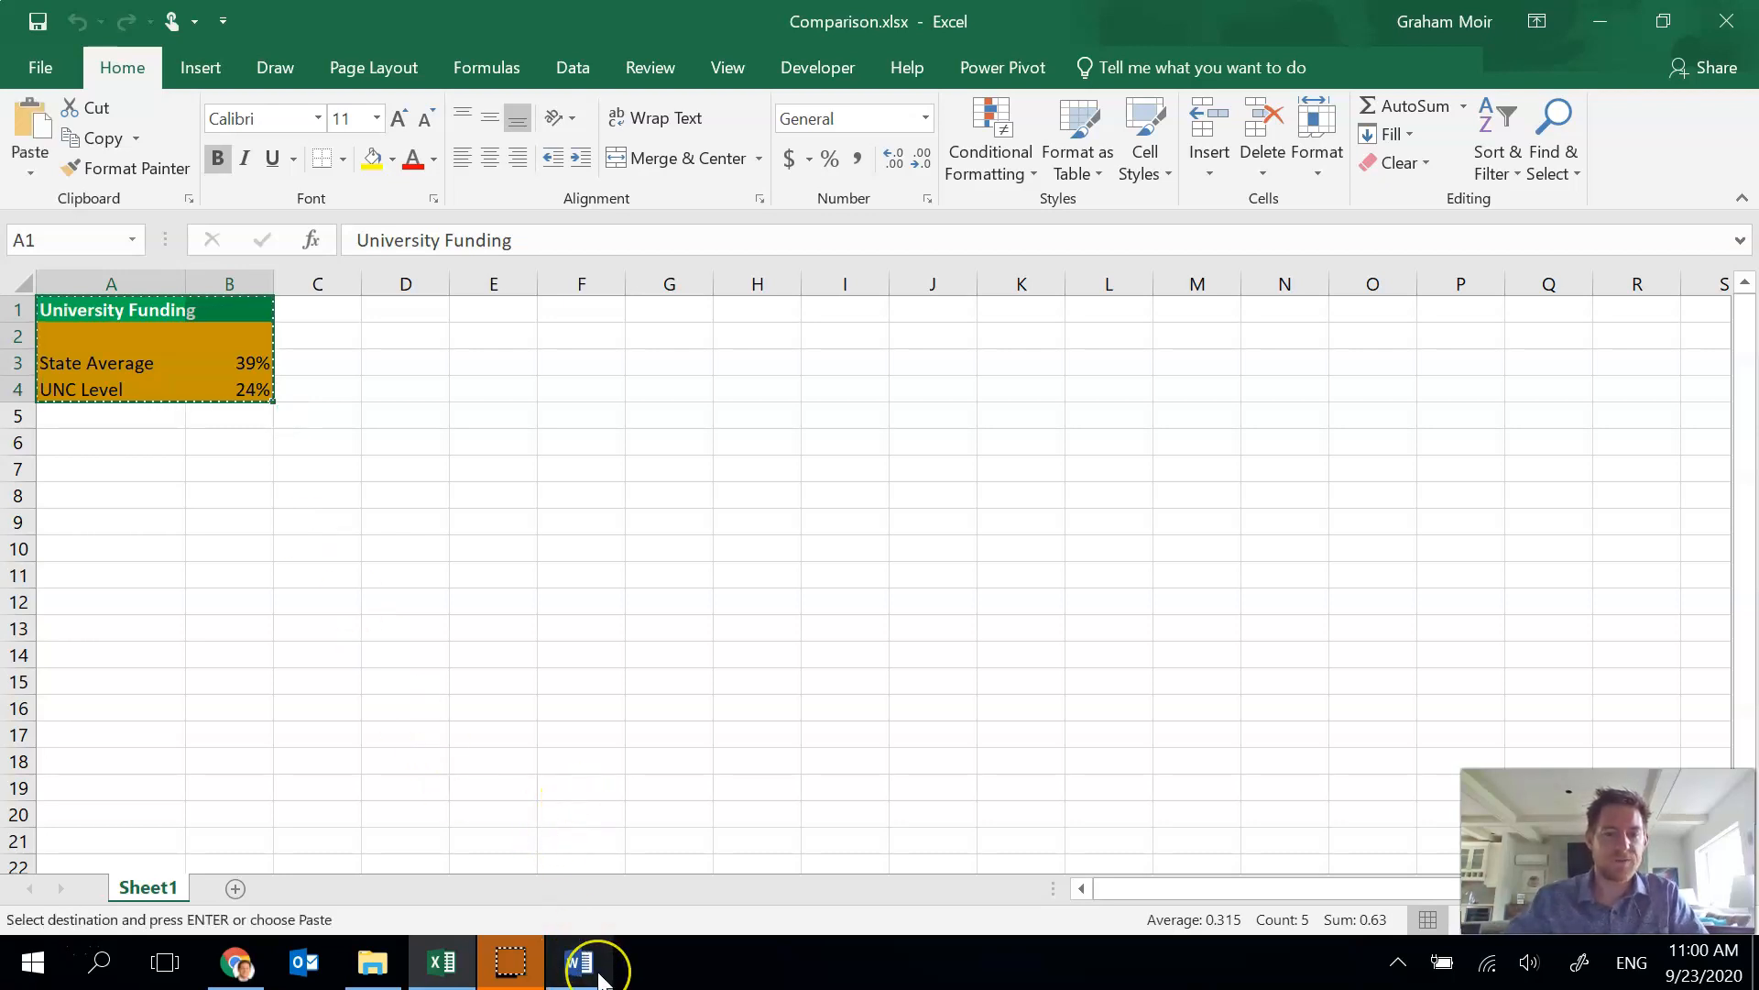
Switch to the Word document and paste the copied range as an embedded Microsoft Excel Worksheet Object in the blank paragraph.
mouse_move(597, 973)
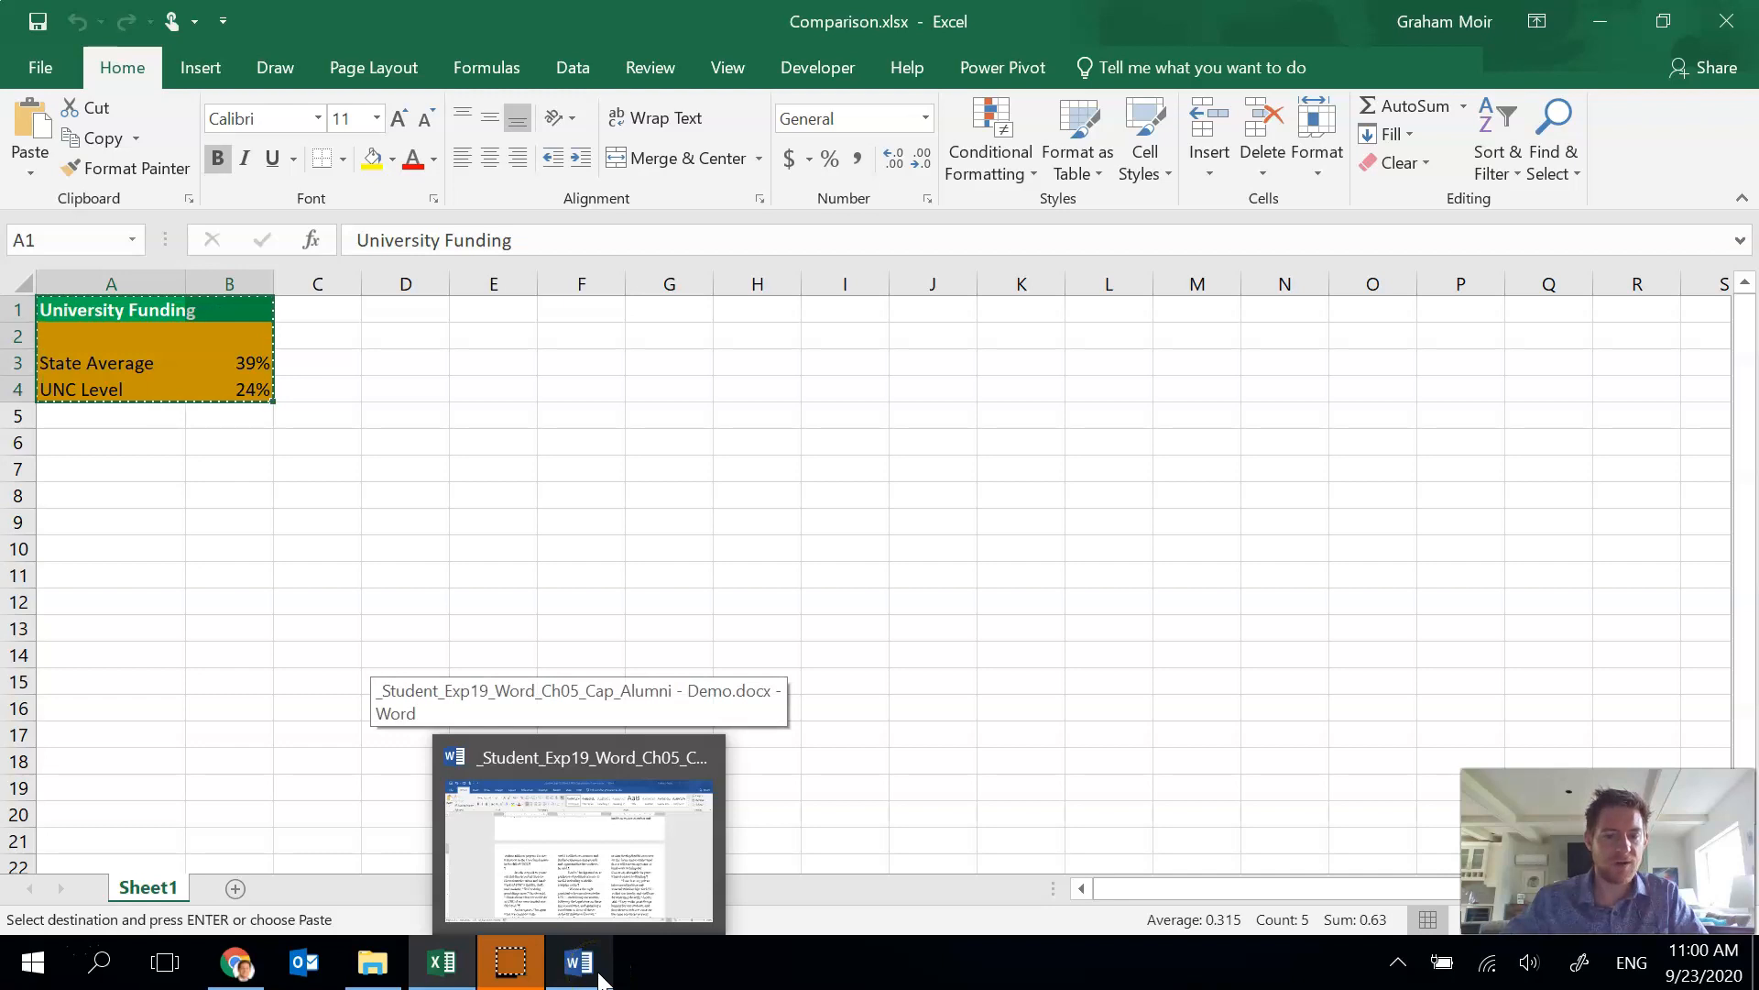
click(599, 974)
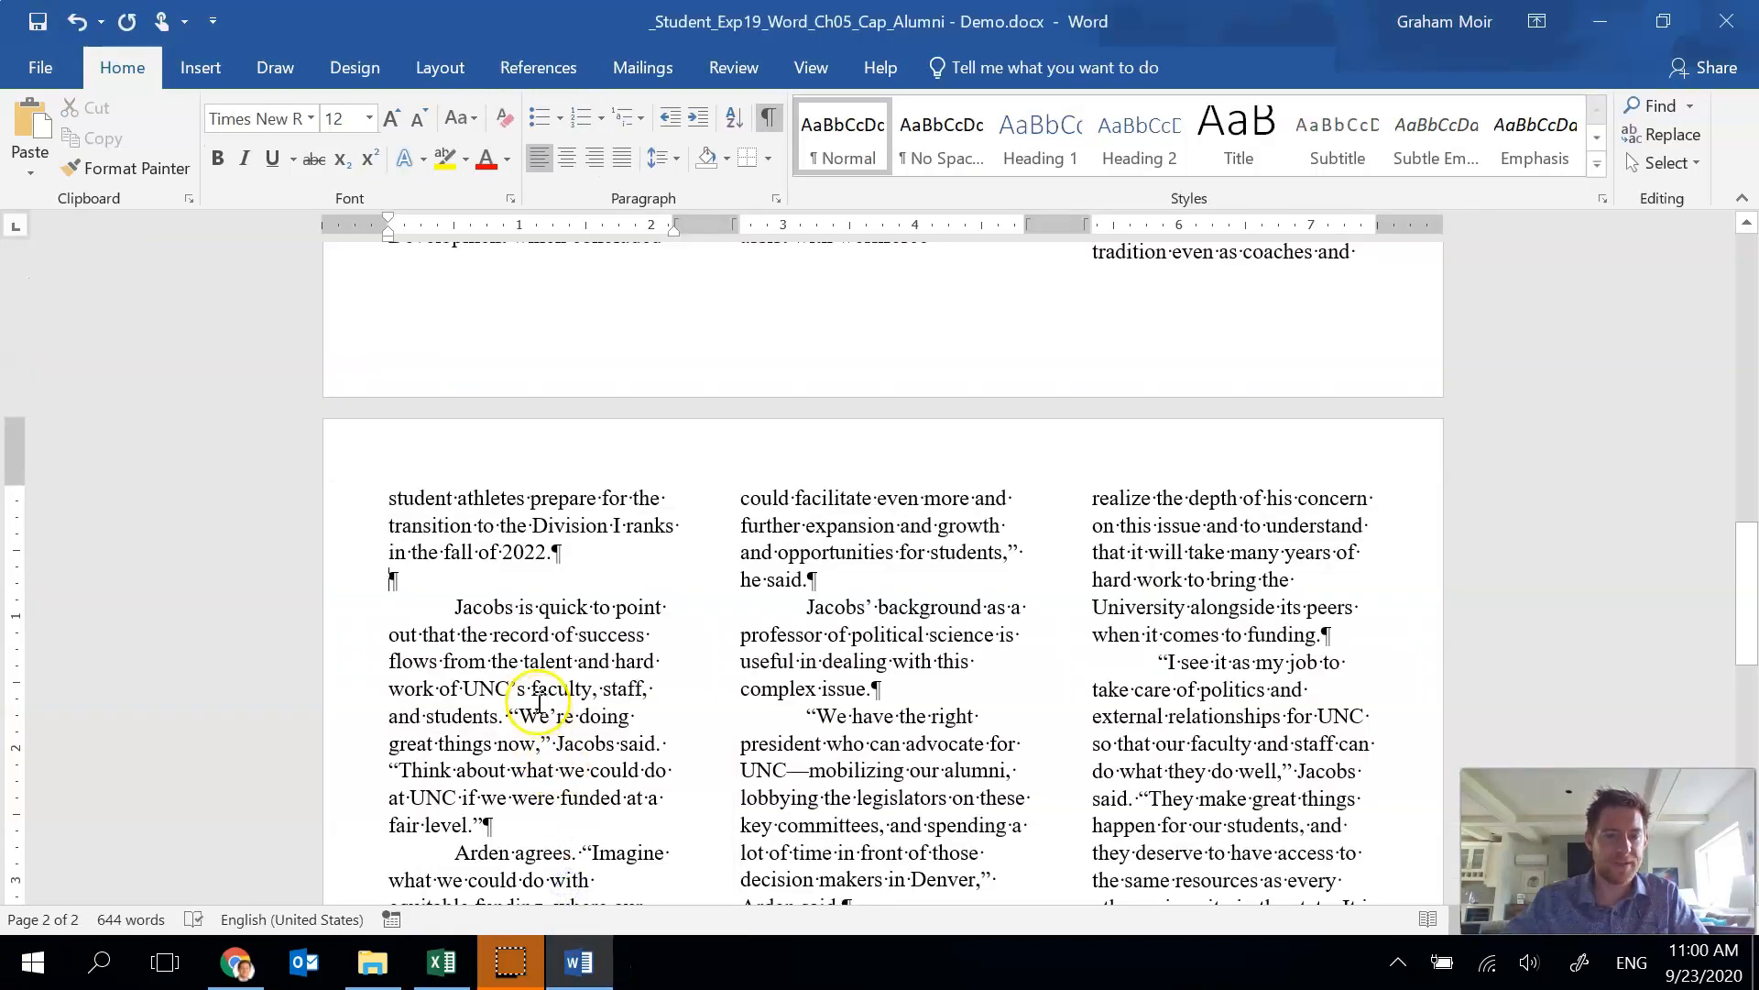
click(393, 587)
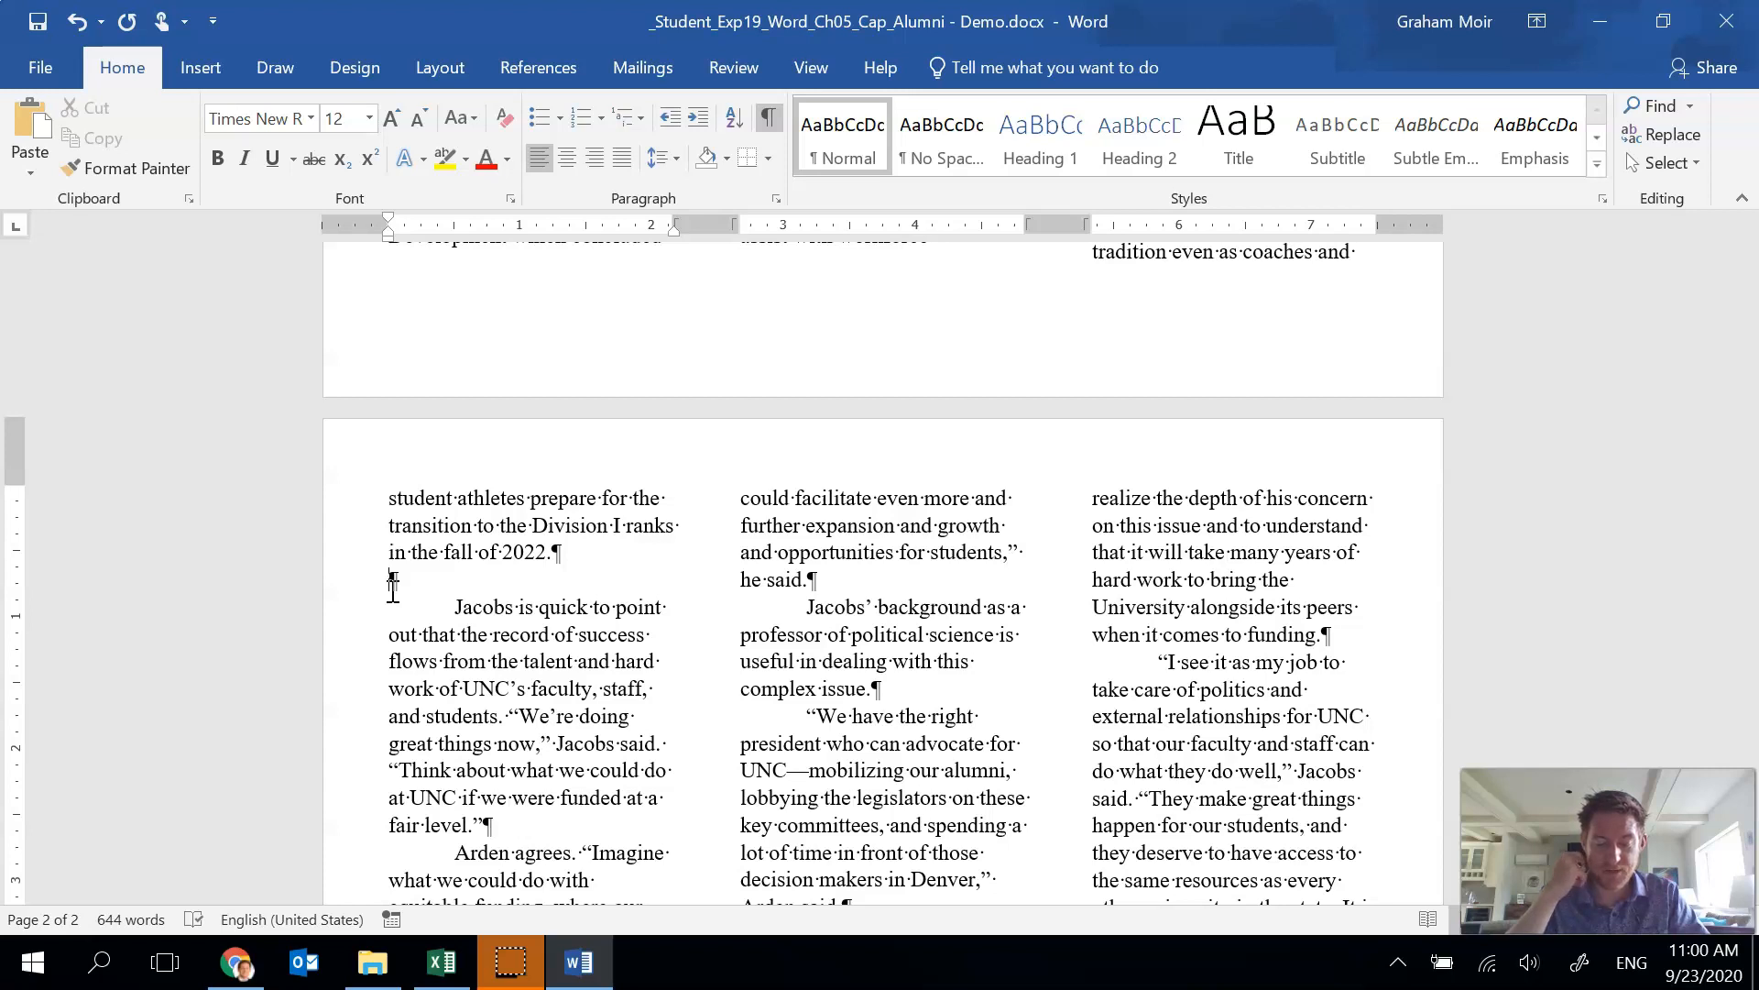
click(37, 176)
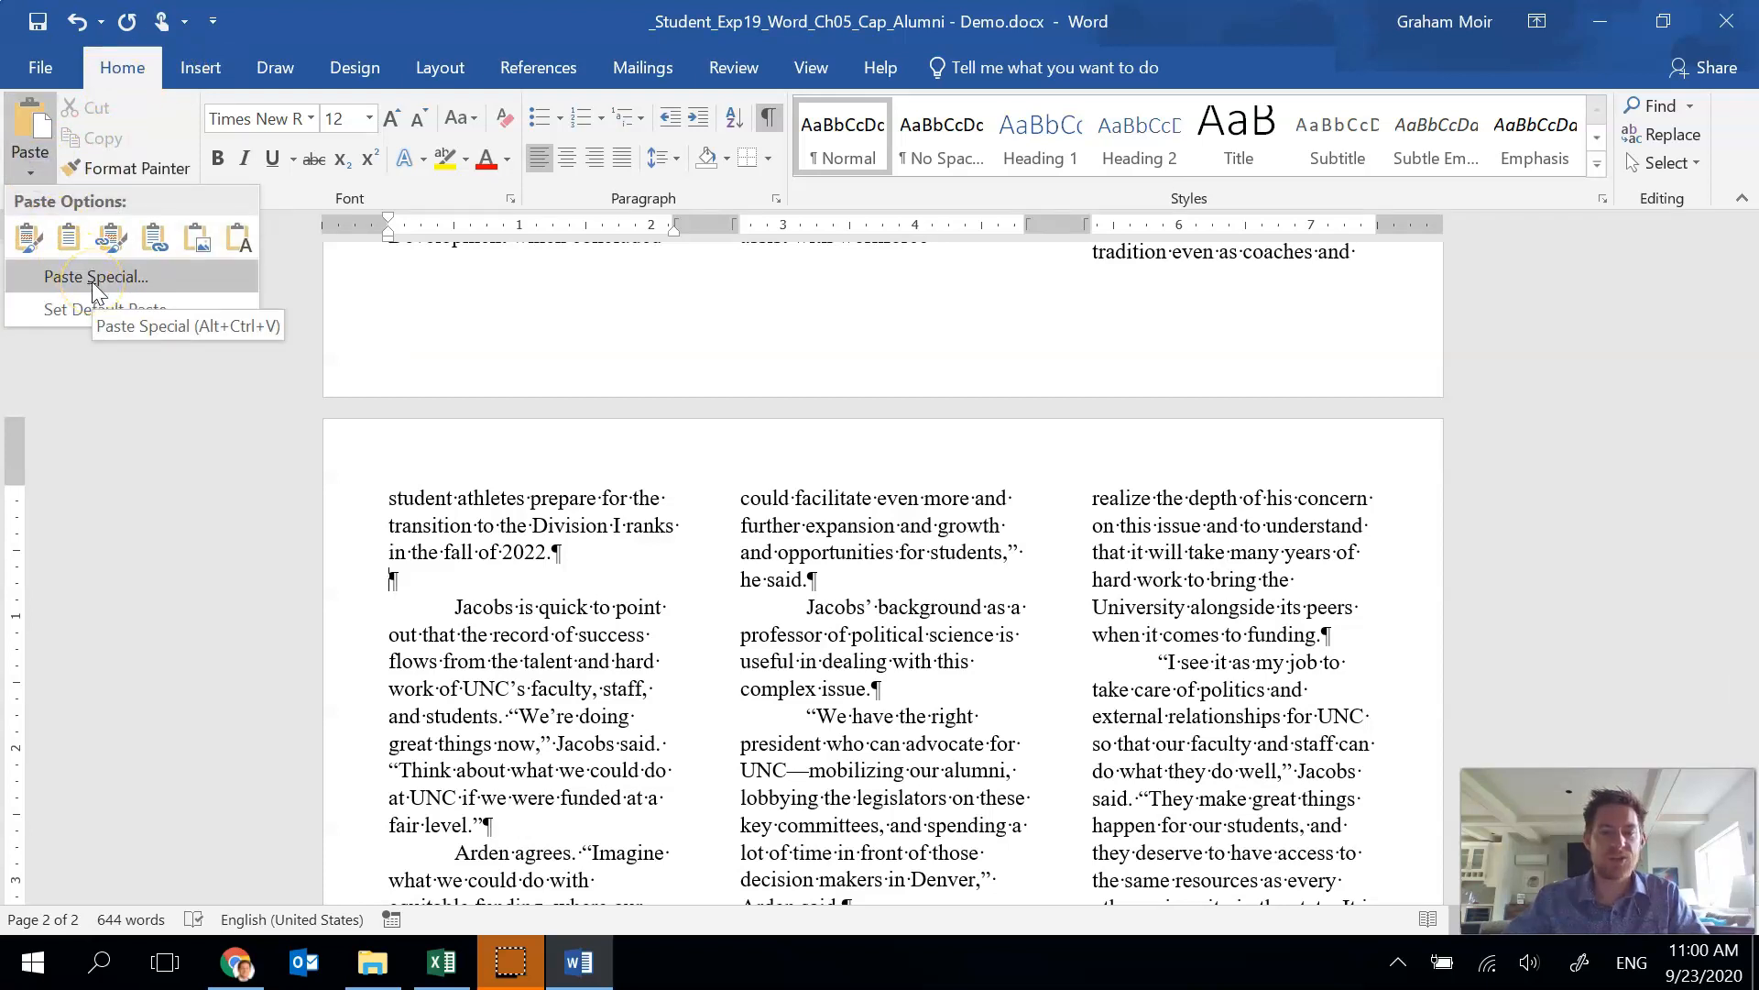
click(95, 279)
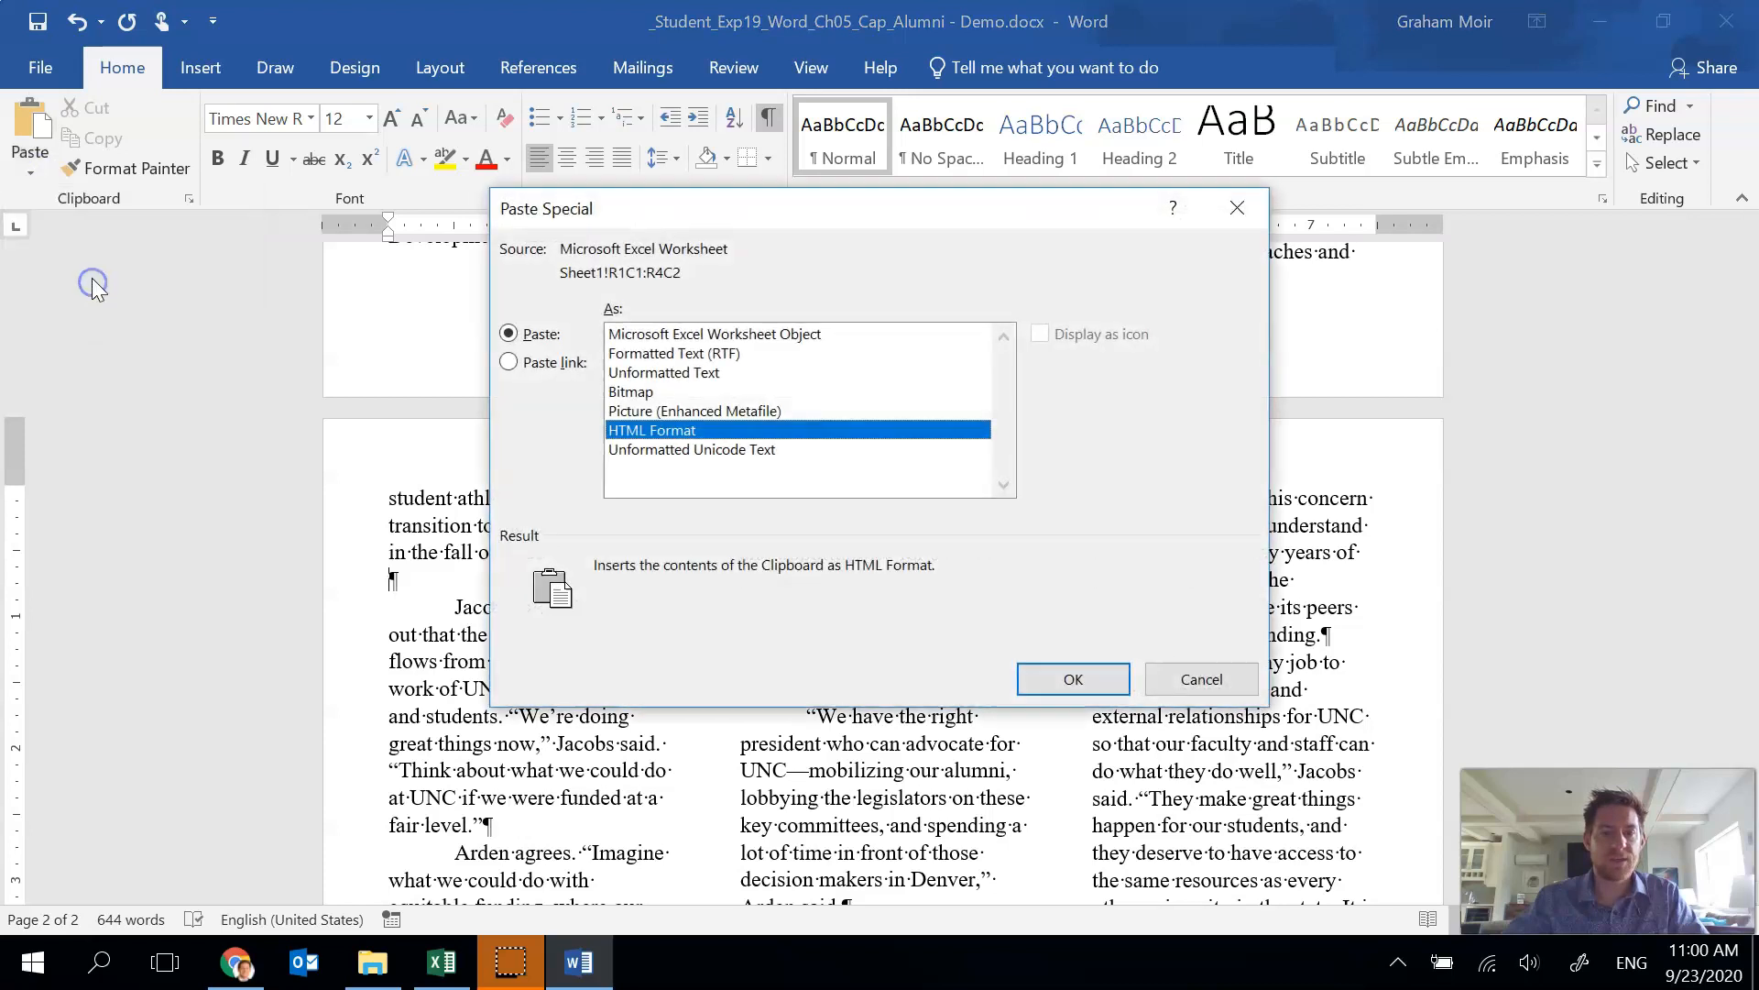
click(796, 334)
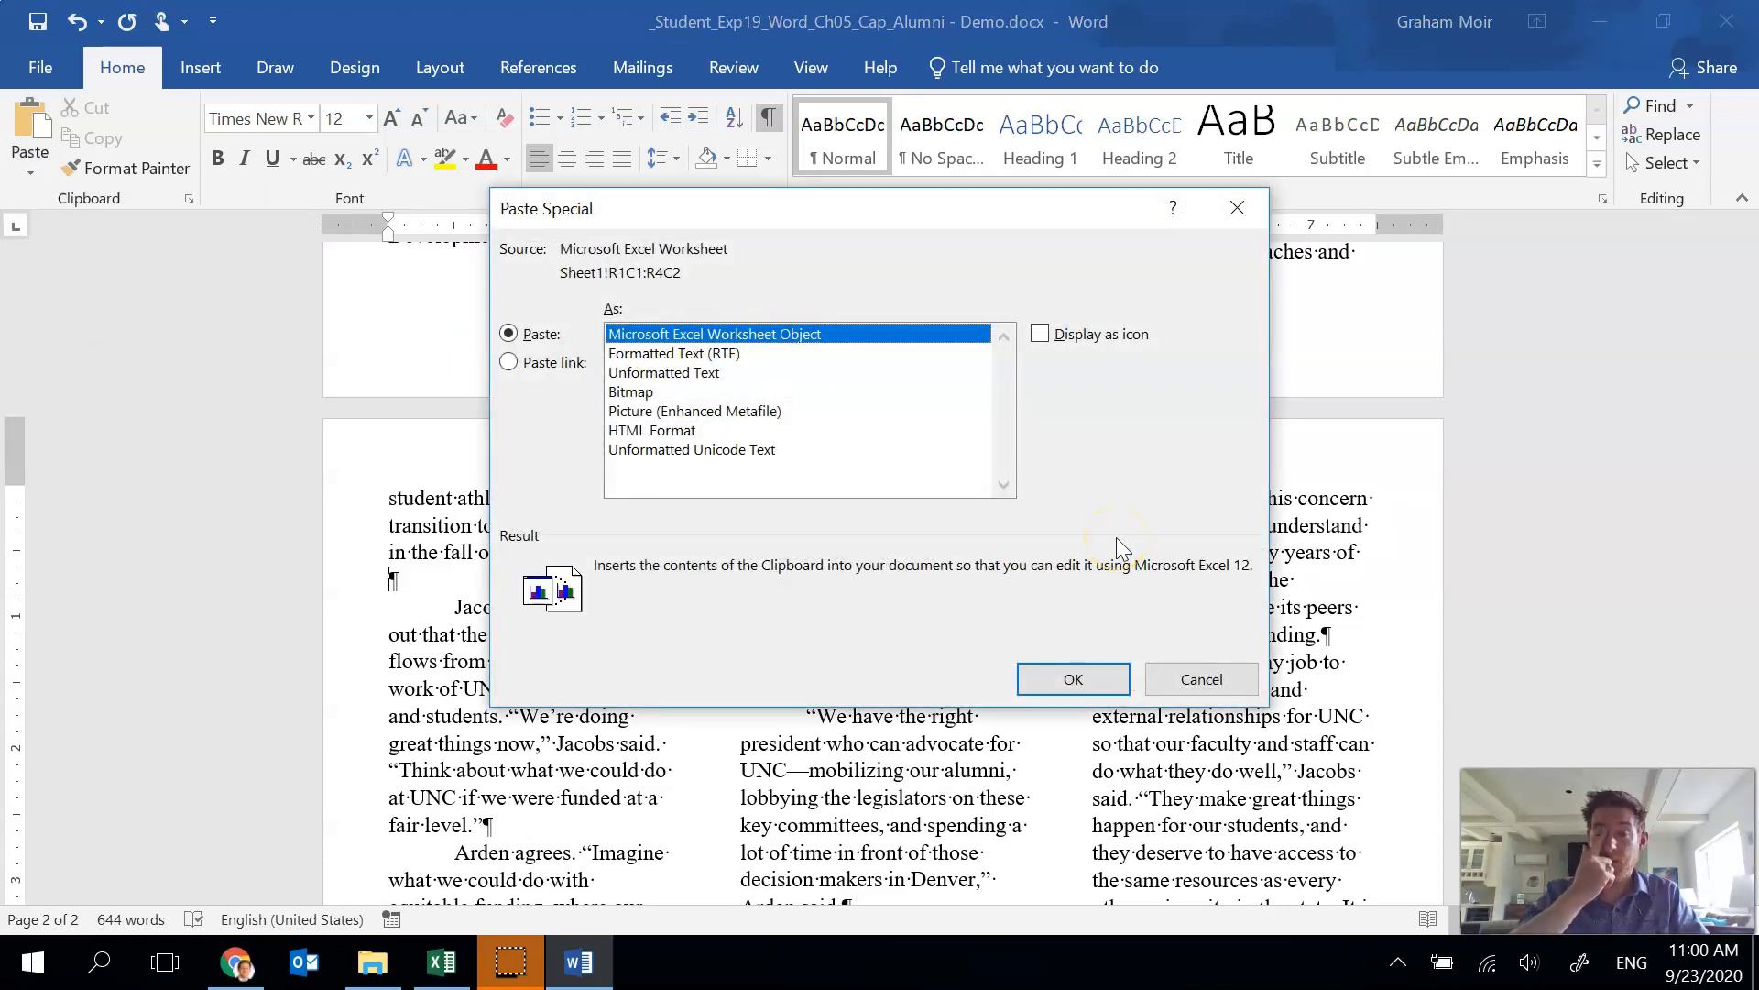
click(1105, 678)
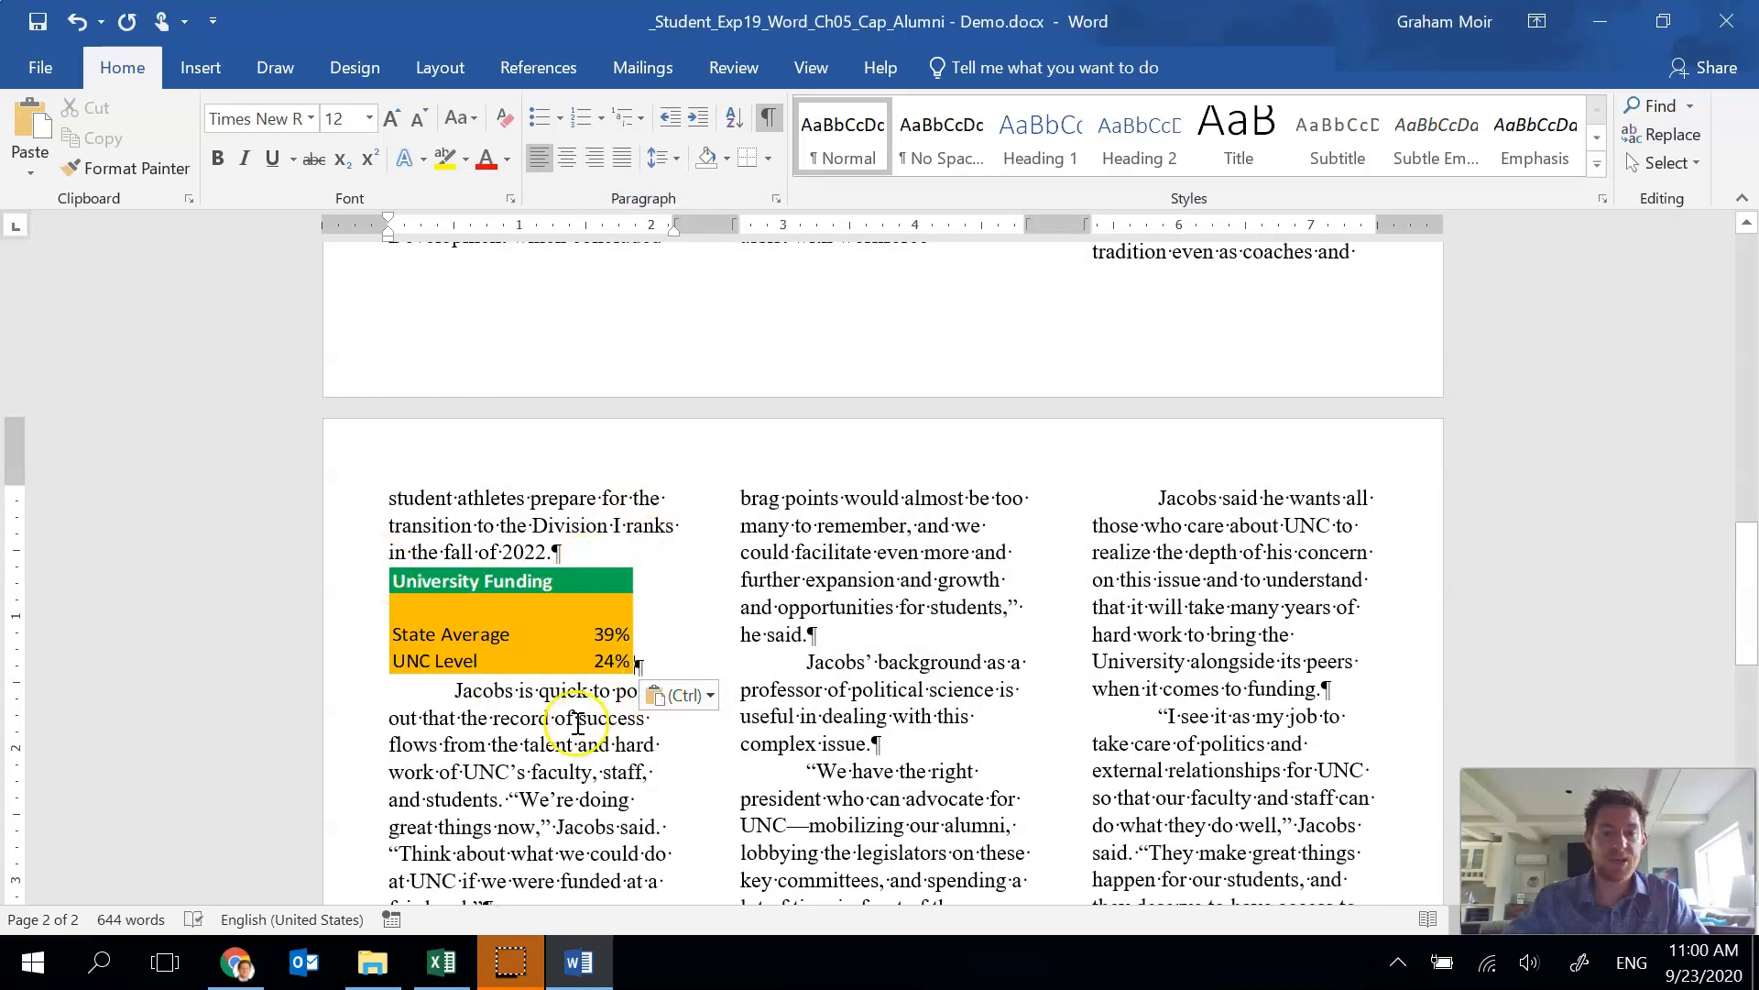
Add a Box page border in Green to the whole document.
click(518, 733)
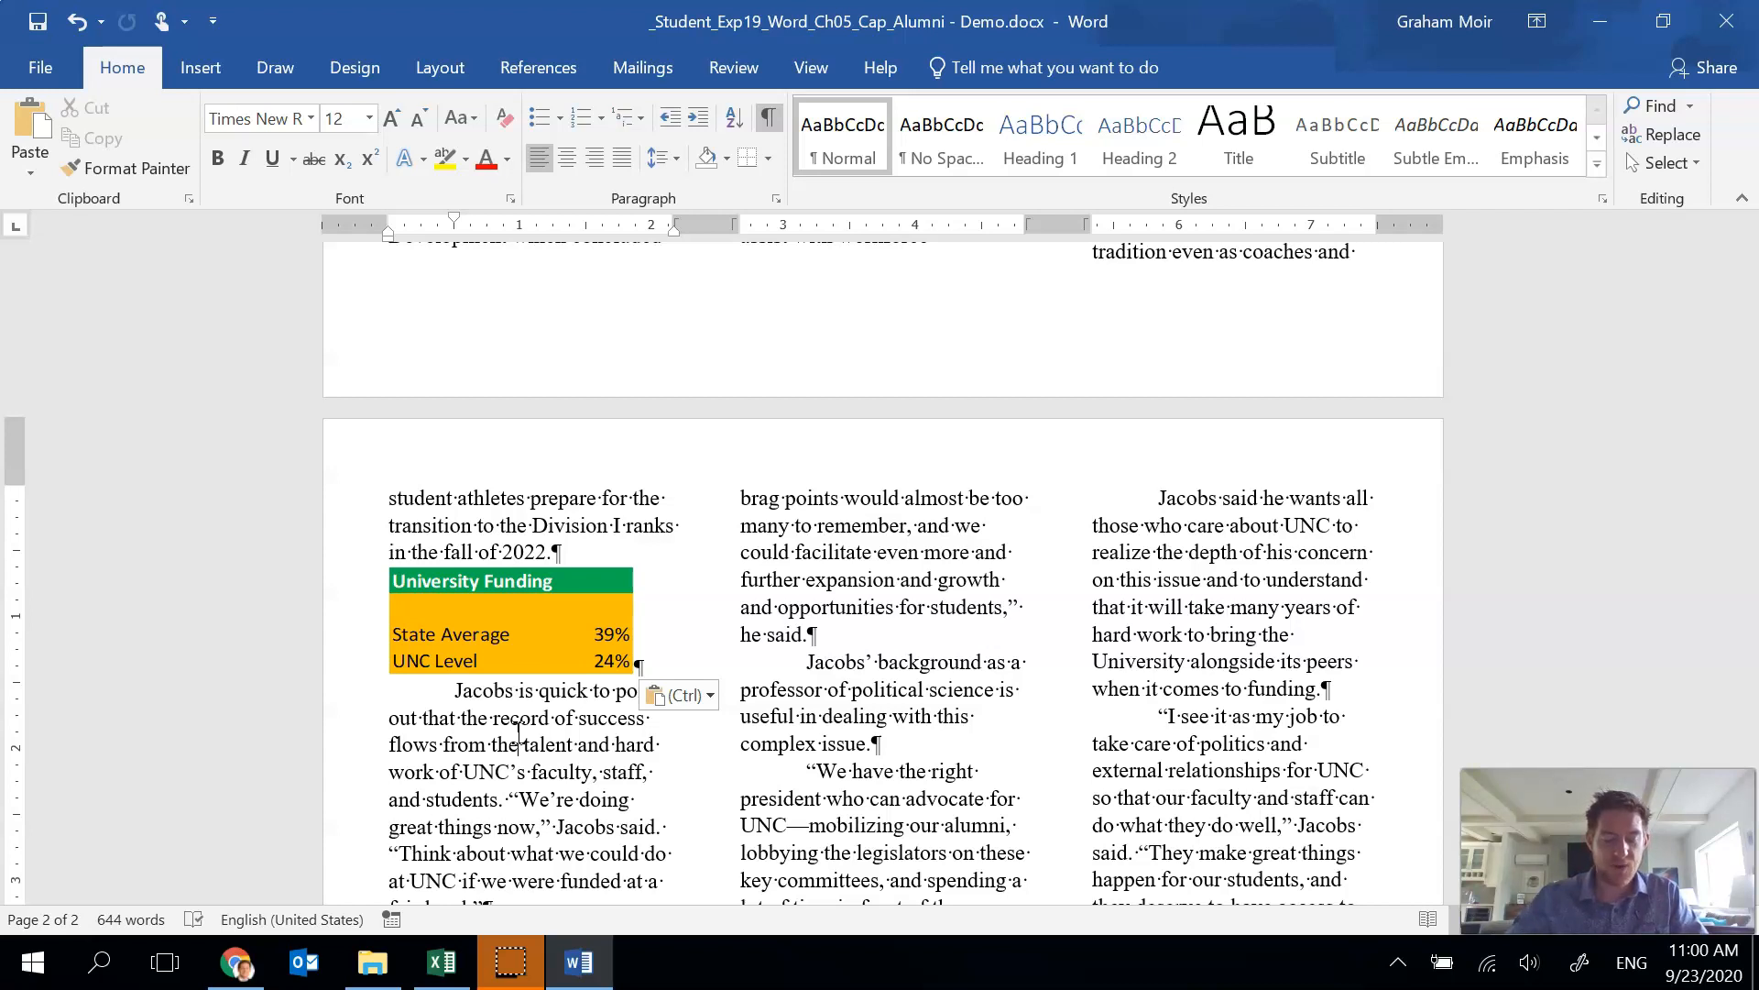
click(779, 607)
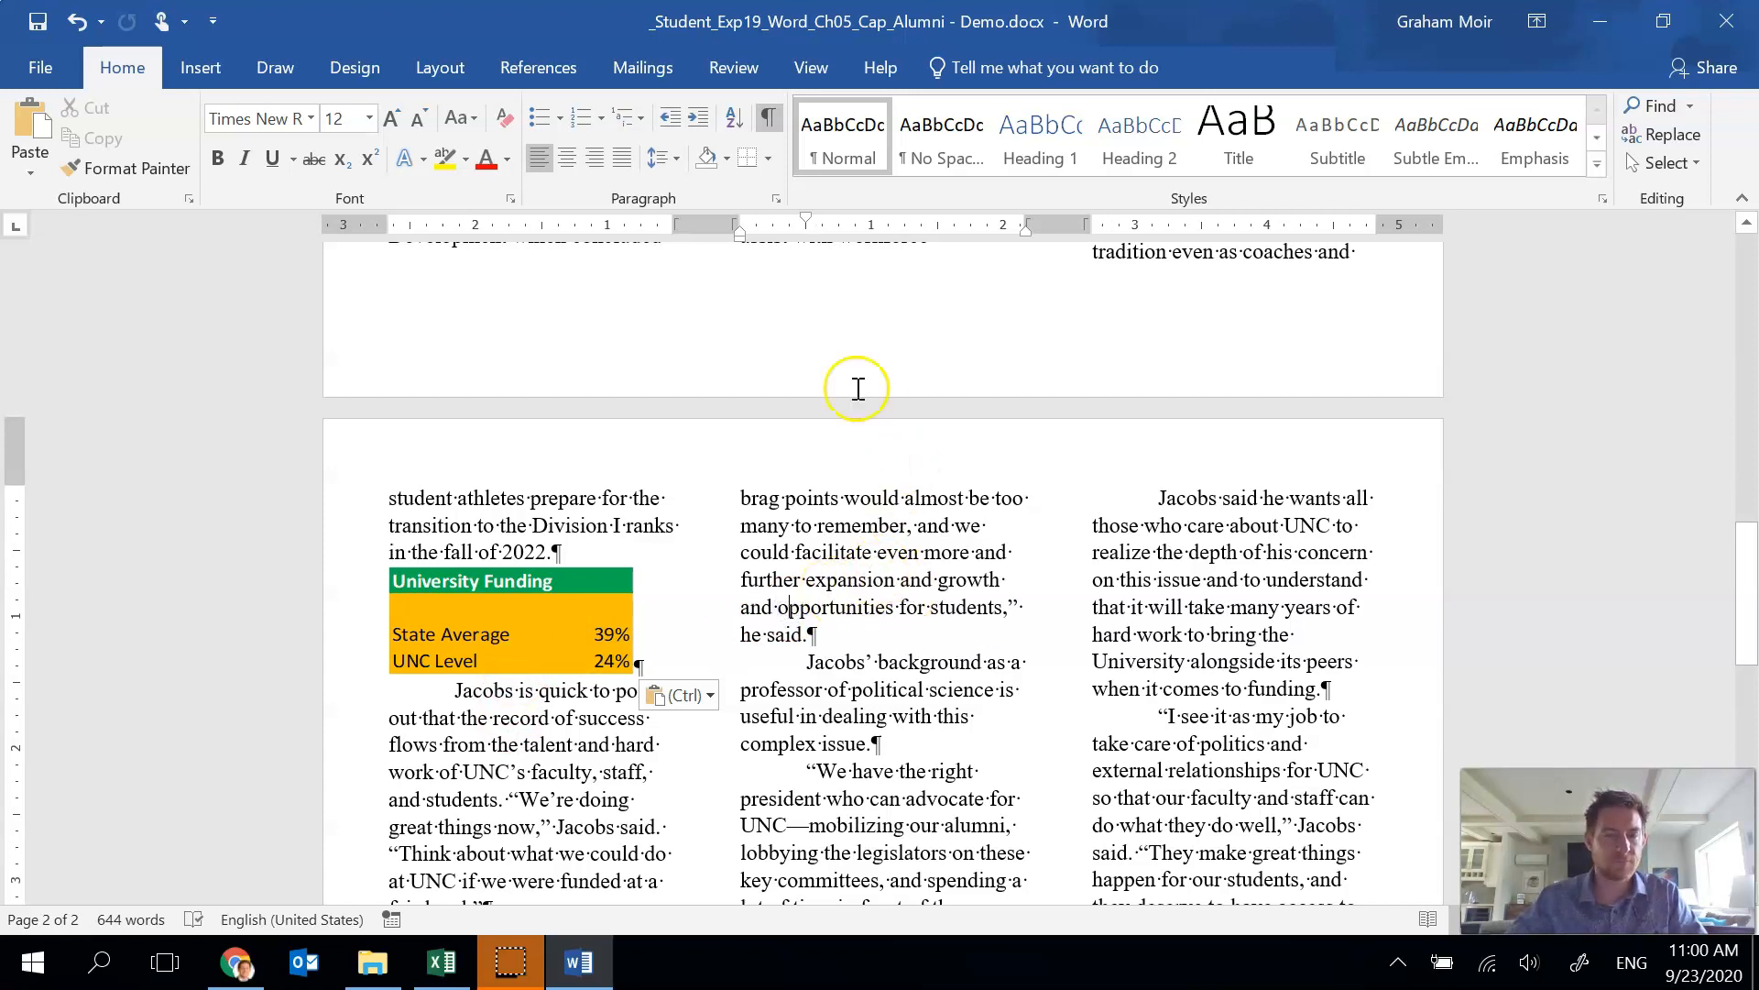
click(372, 62)
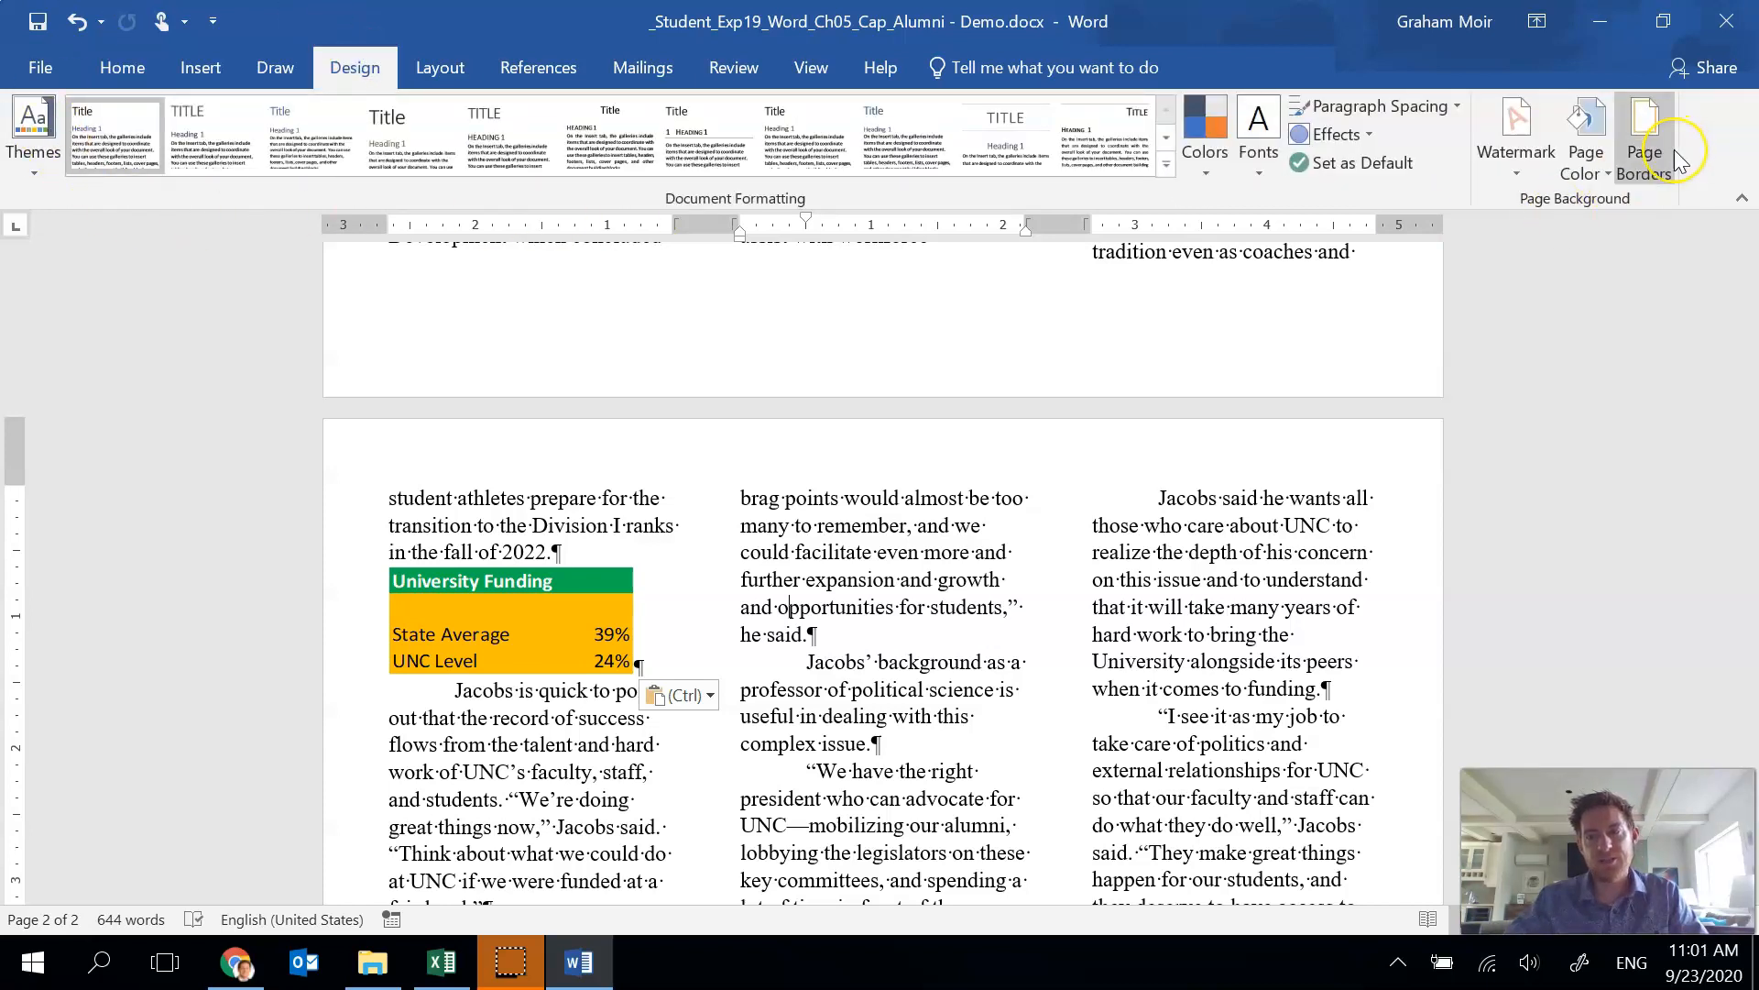
click(1674, 151)
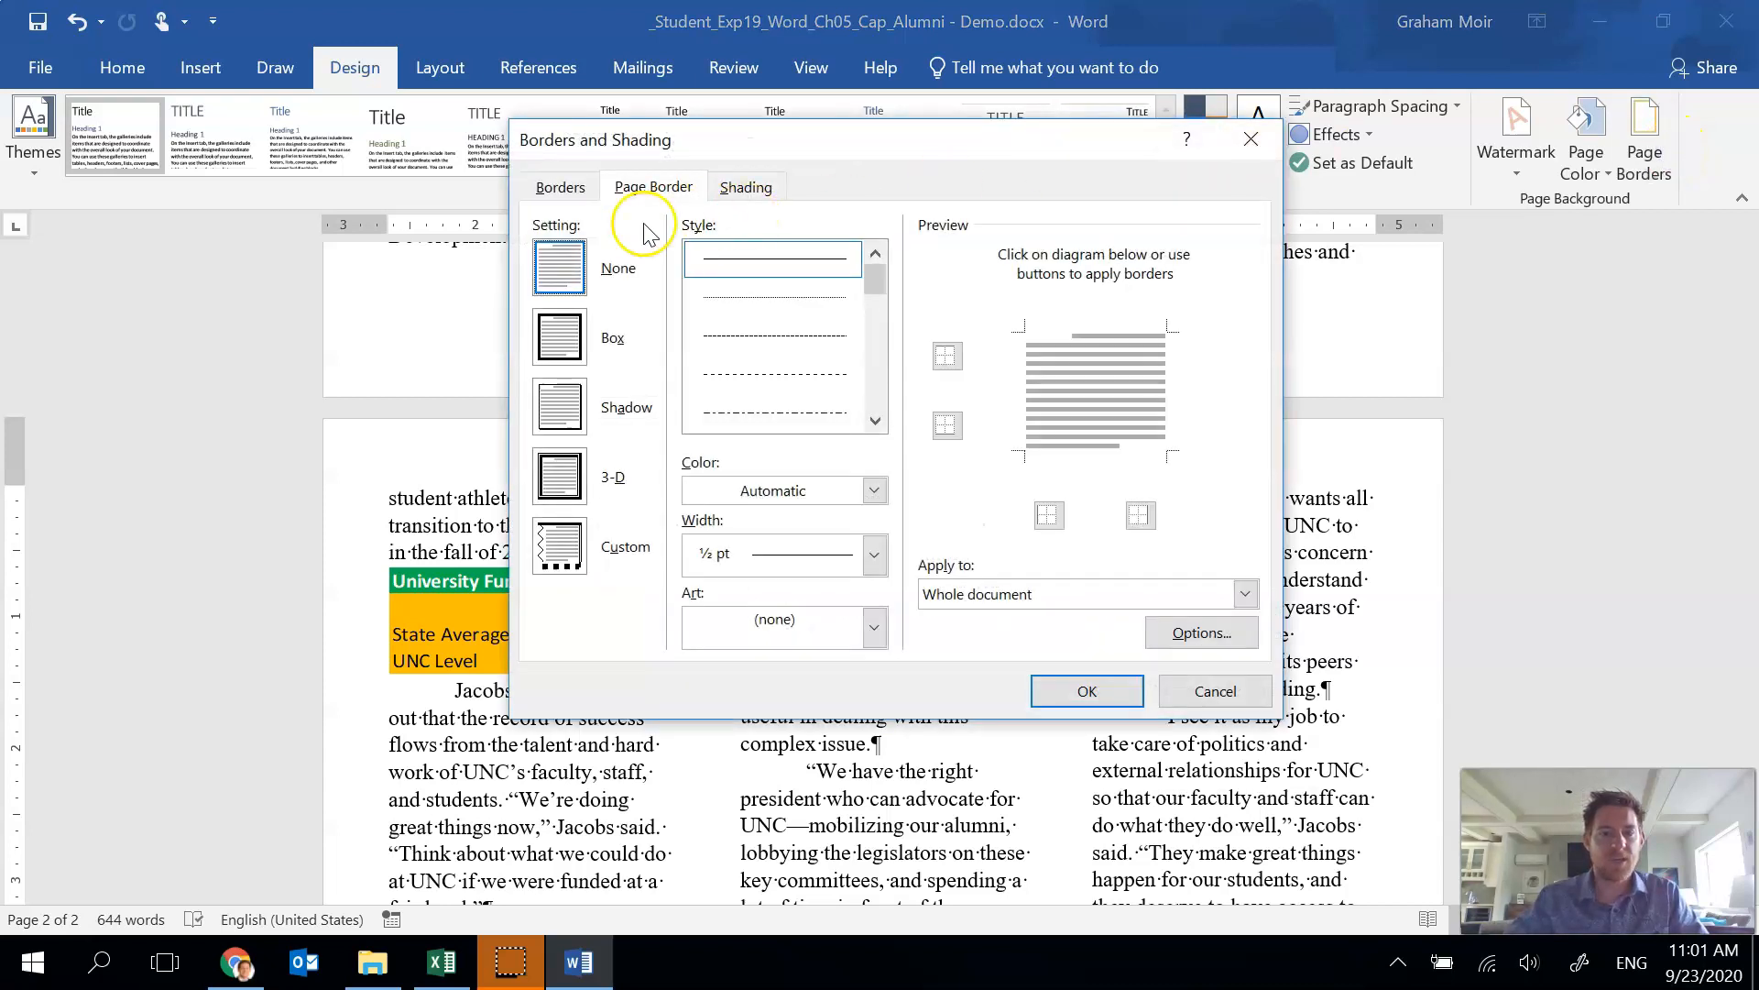
click(568, 356)
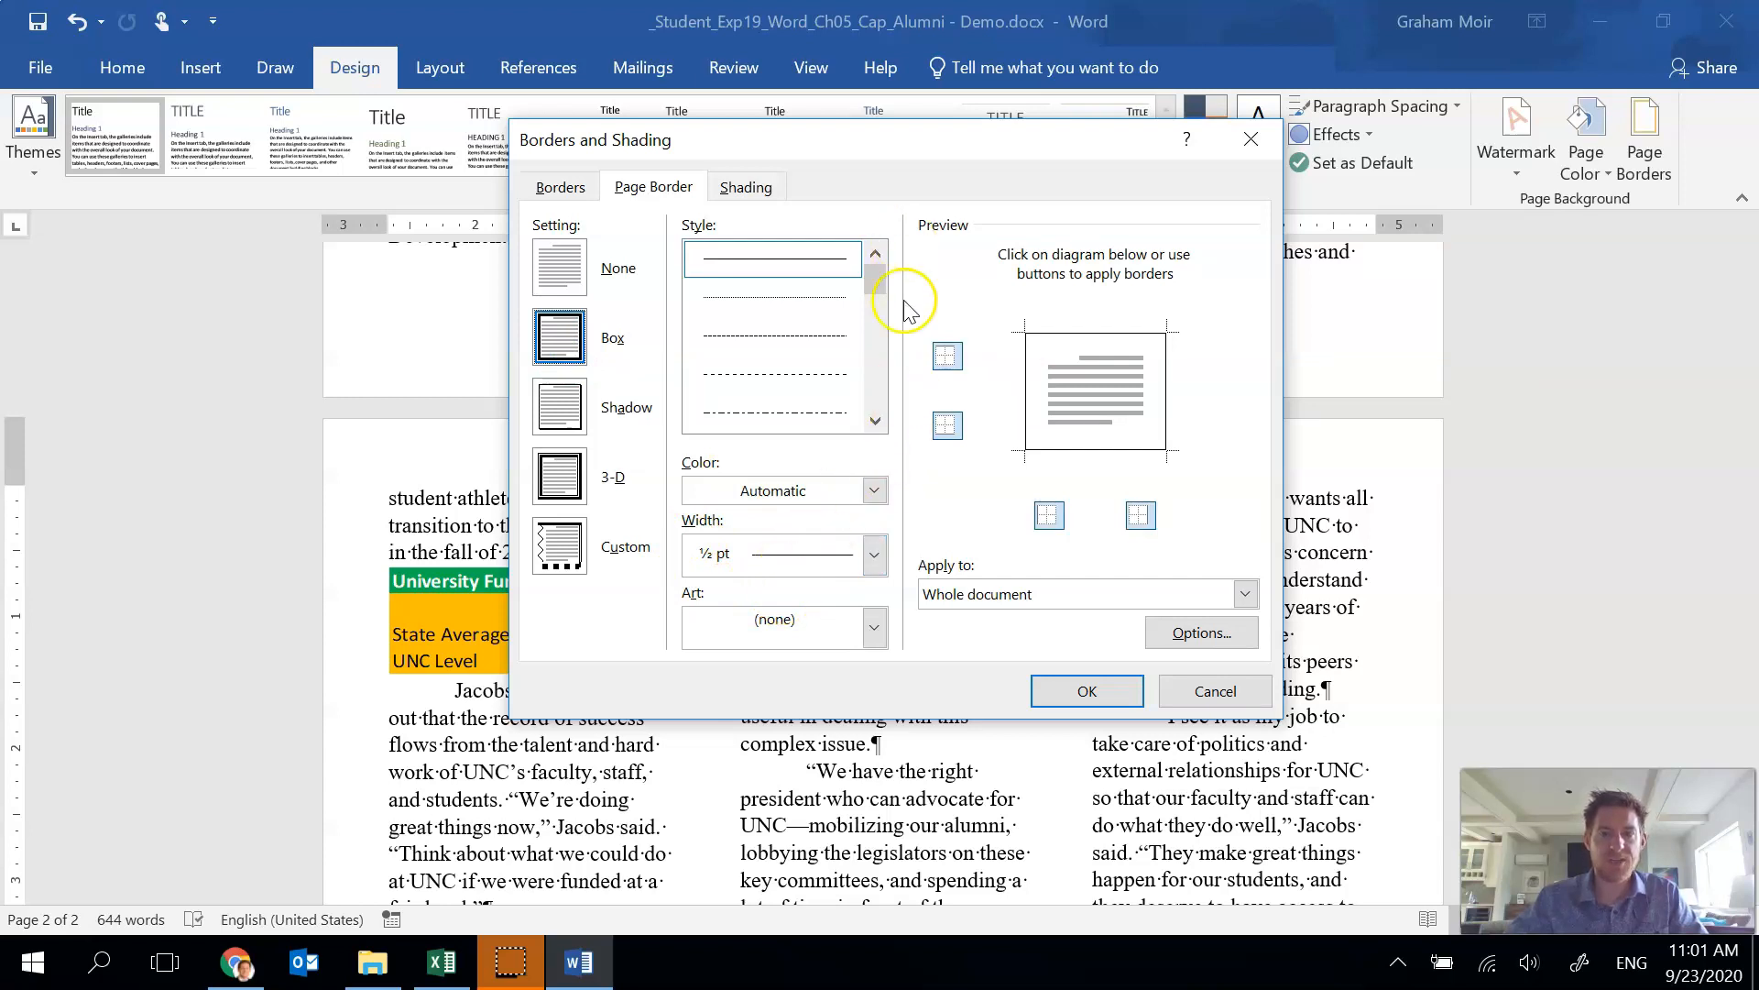
click(873, 492)
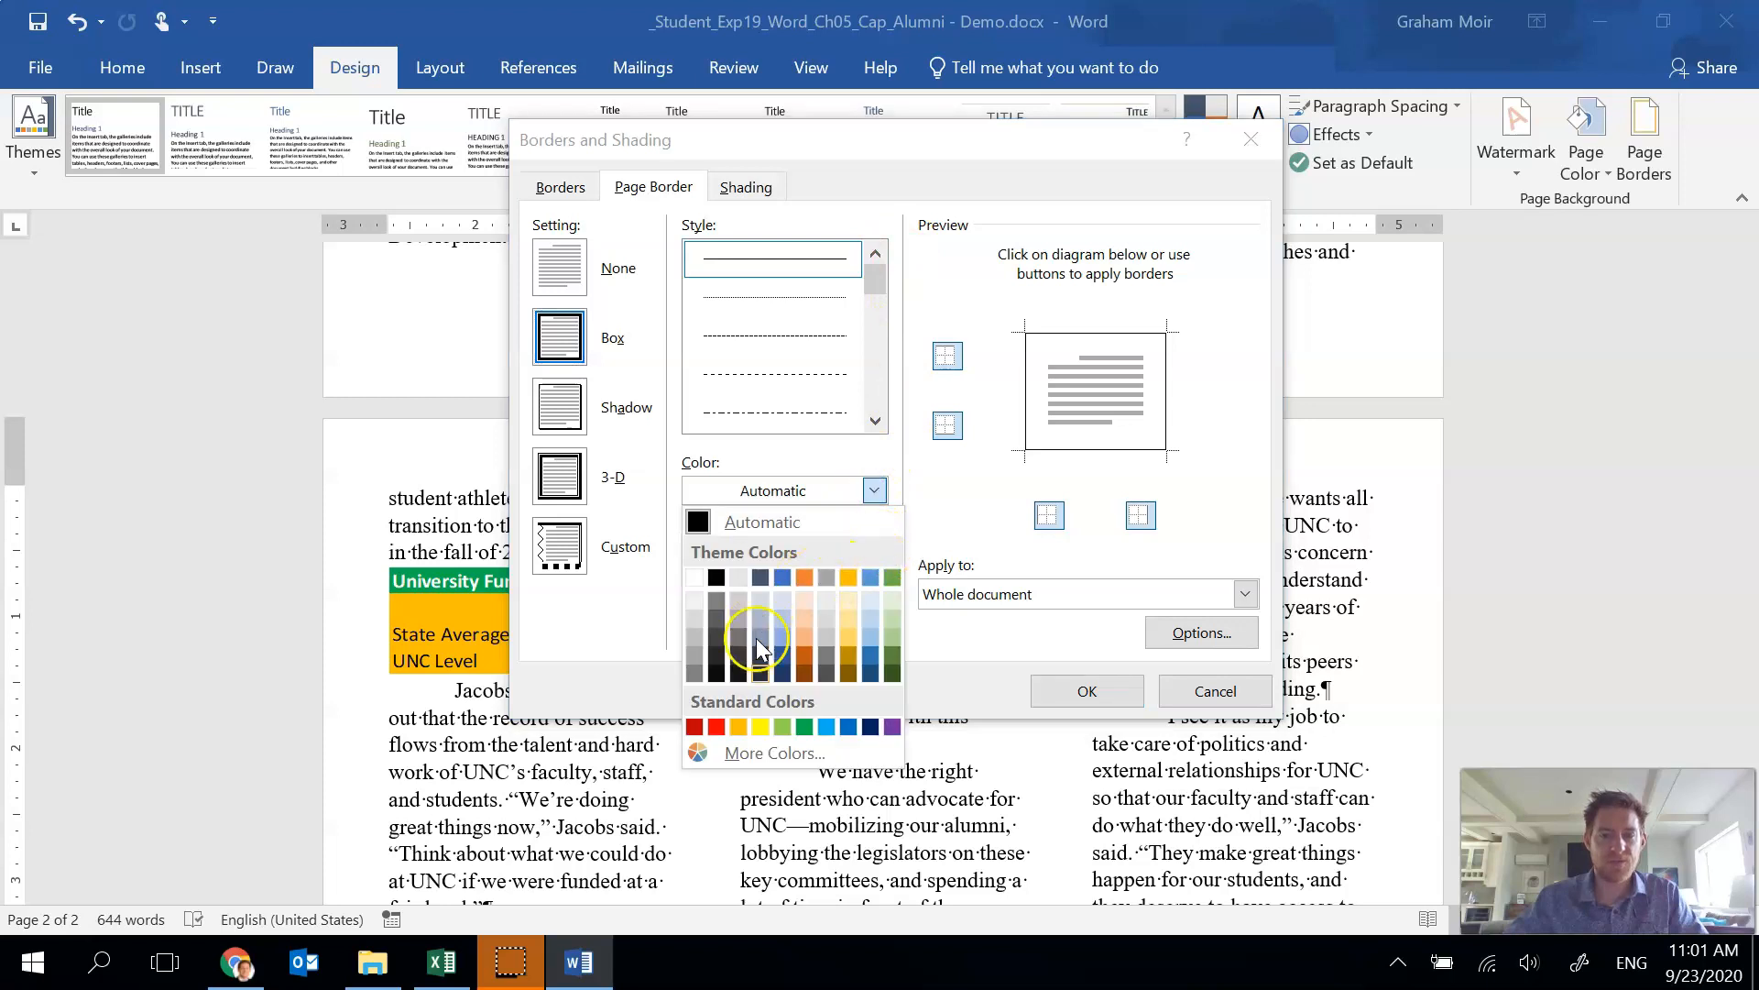
click(804, 725)
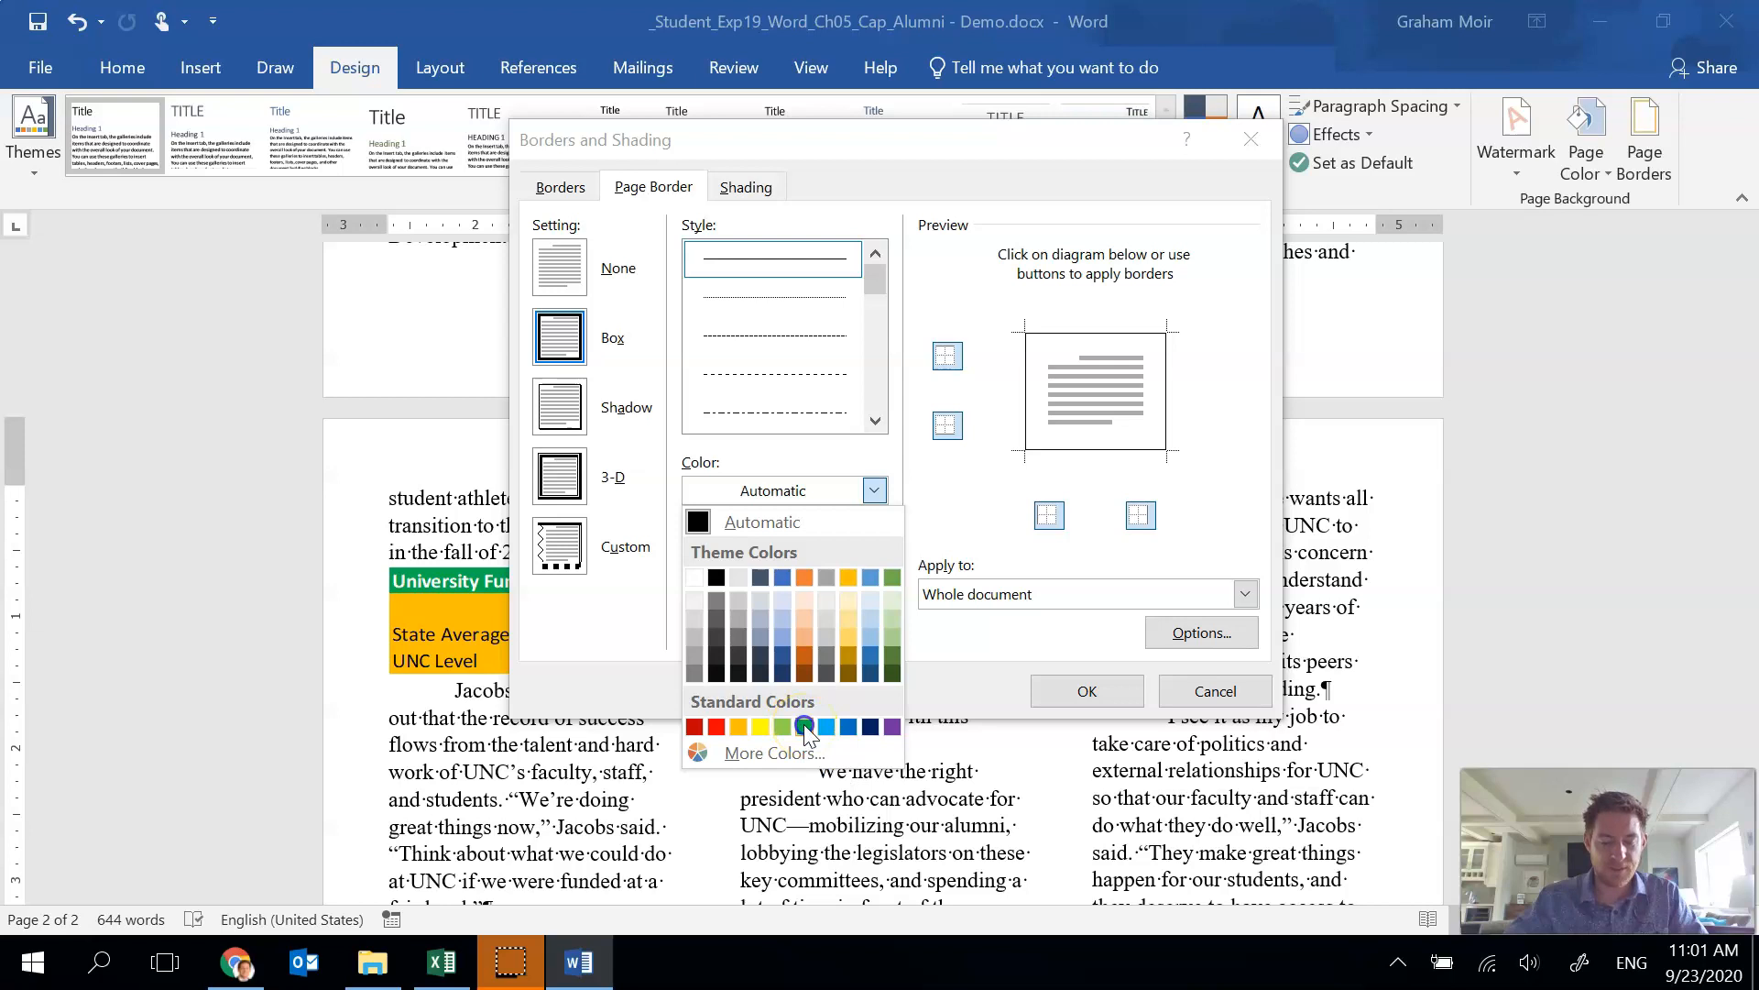
click(1106, 697)
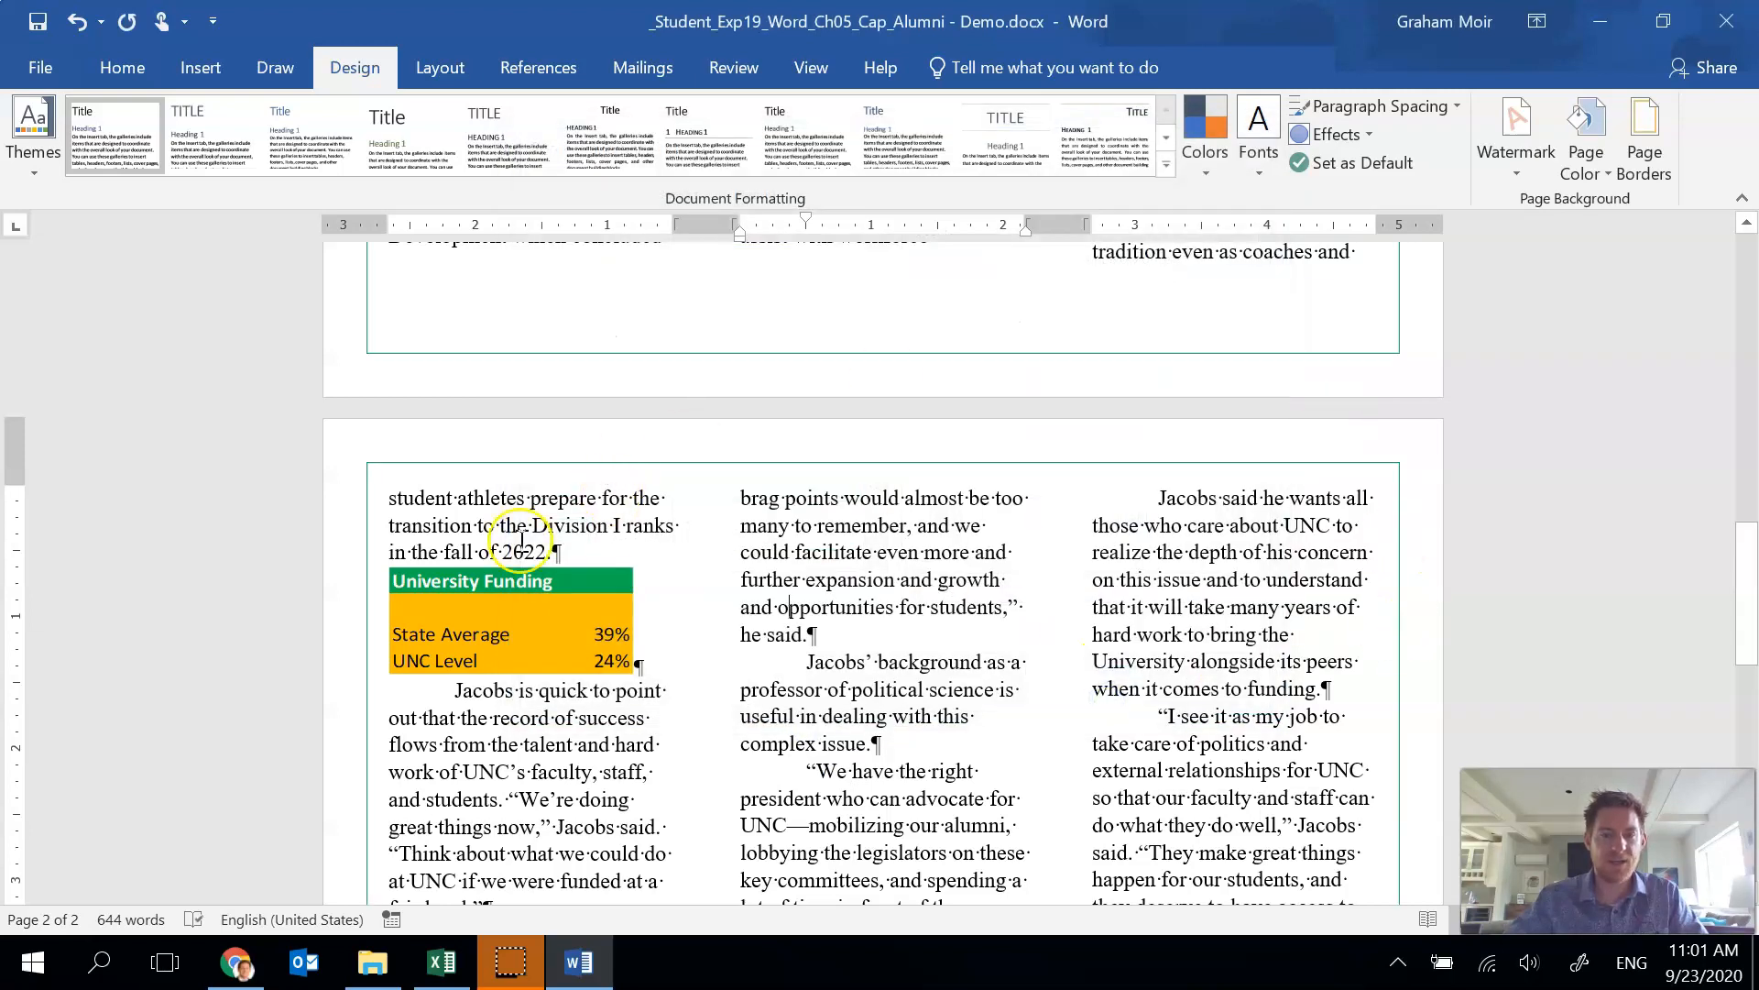
Save the document.
scroll(513, 541, up, 2)
scroll(446, 600, up, 1)
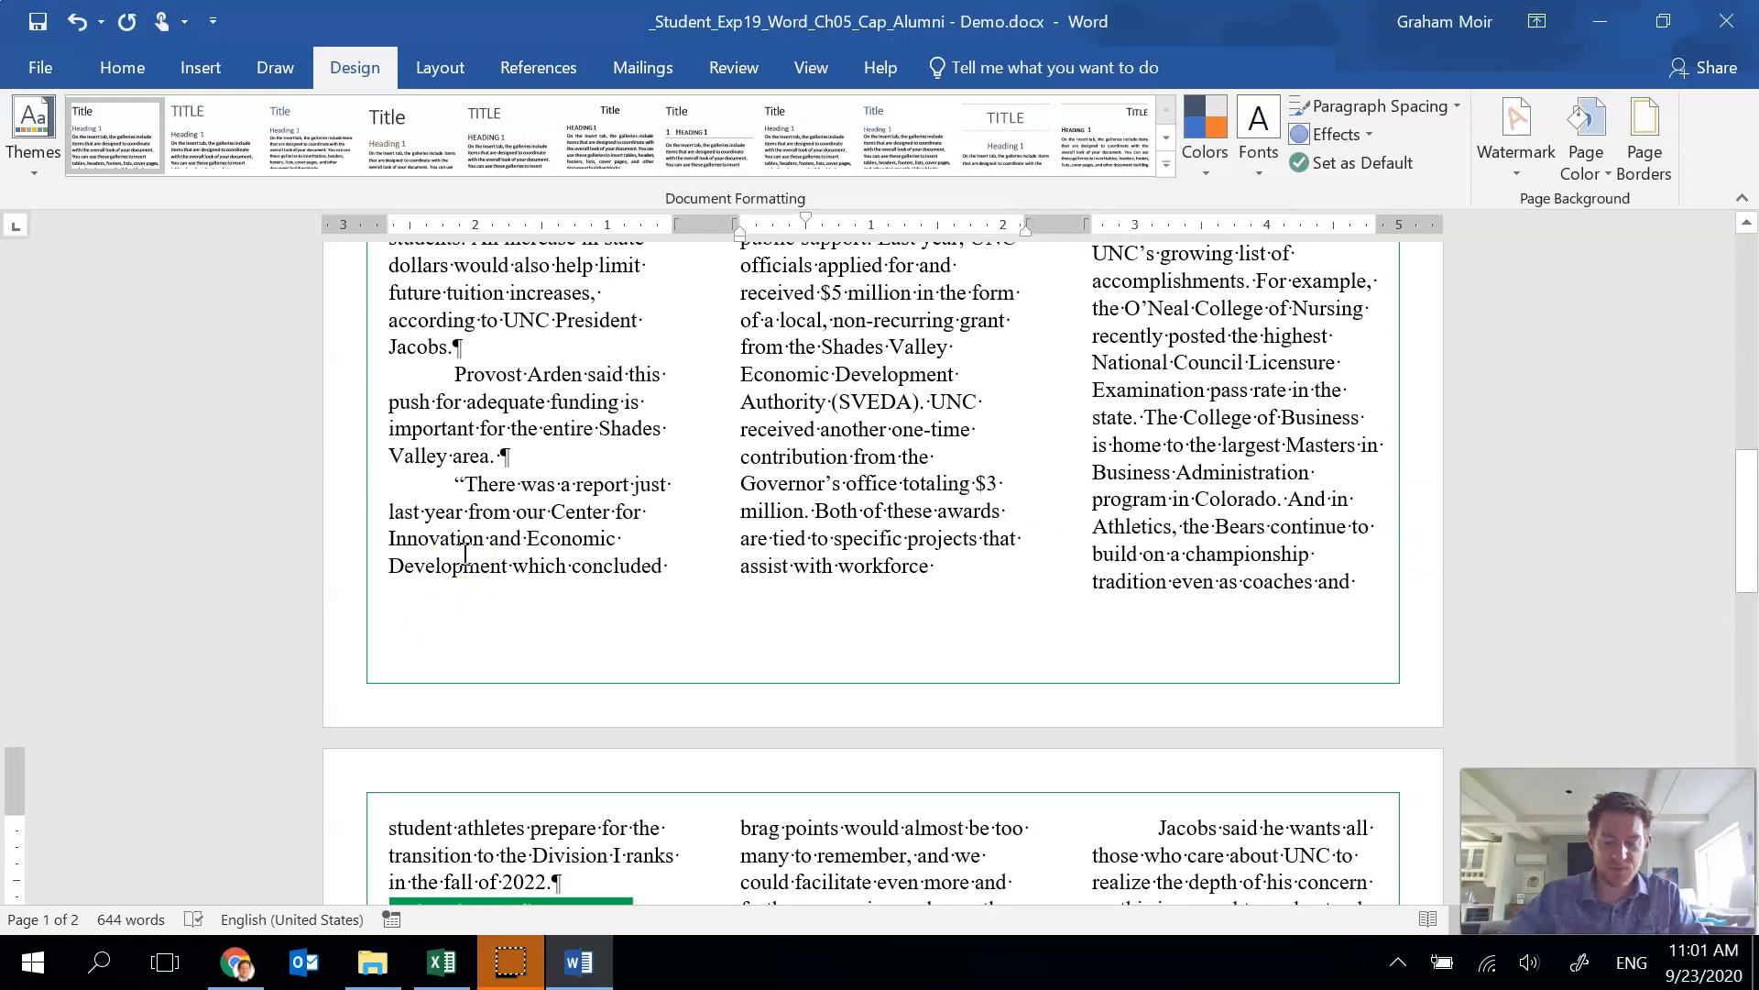
click(40, 22)
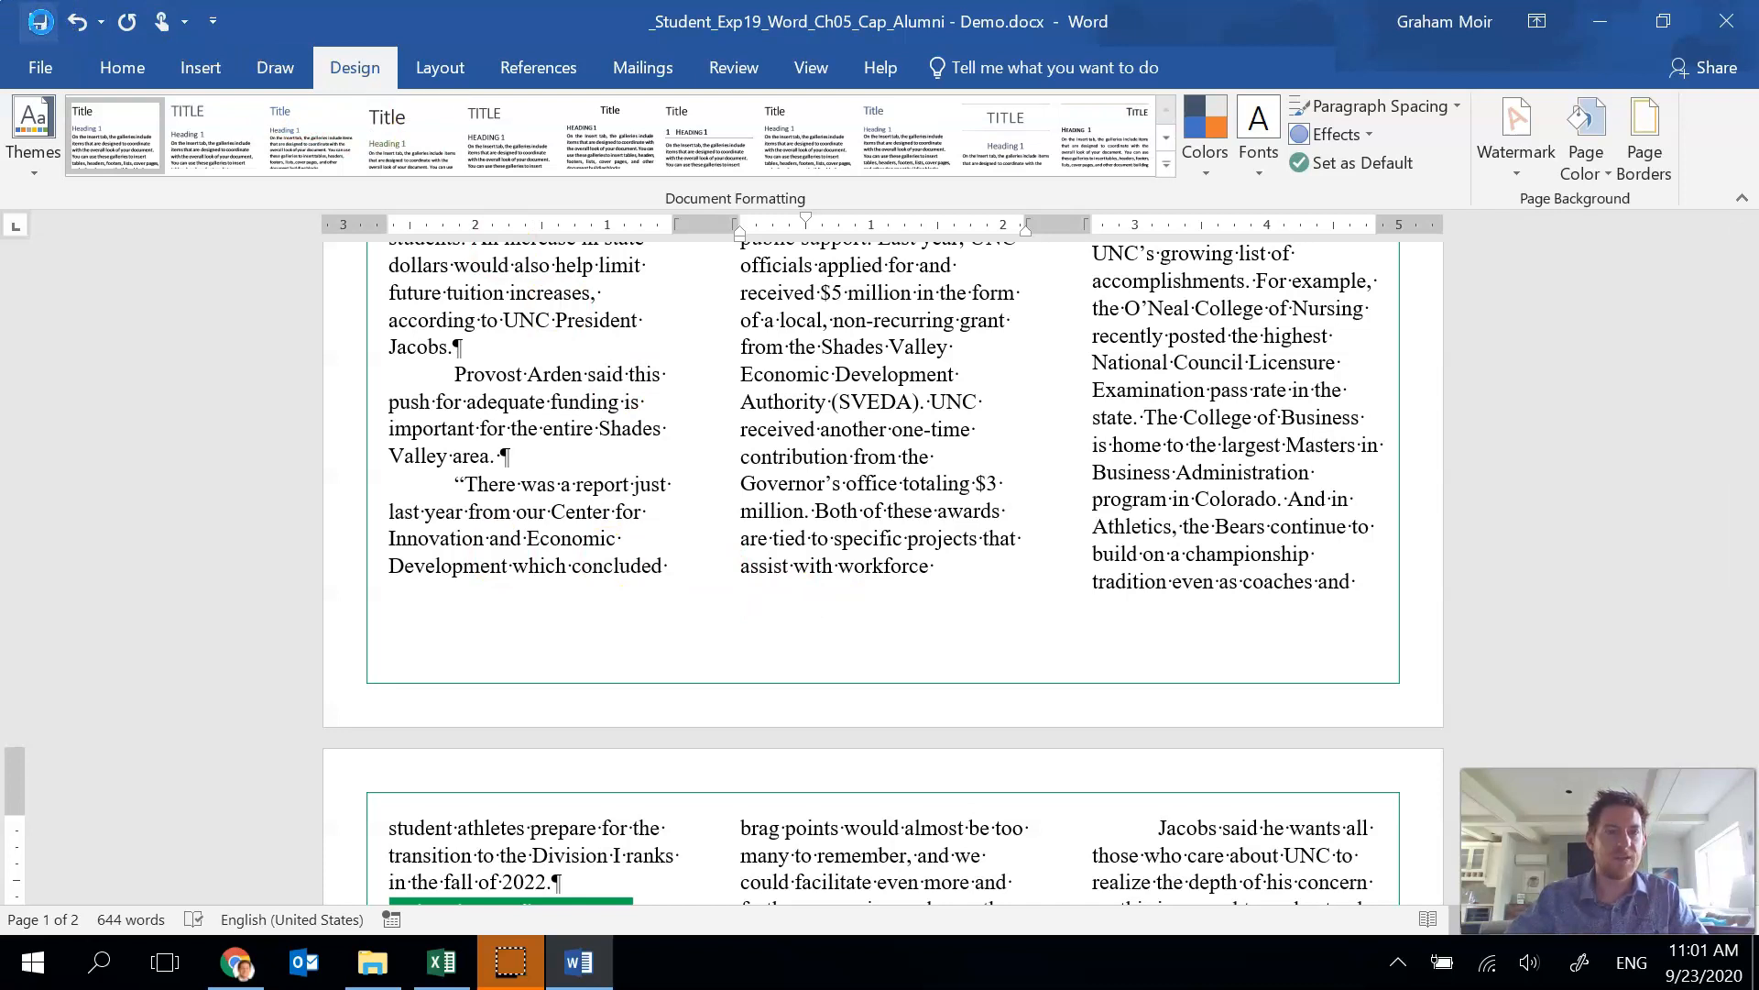
click(593, 517)
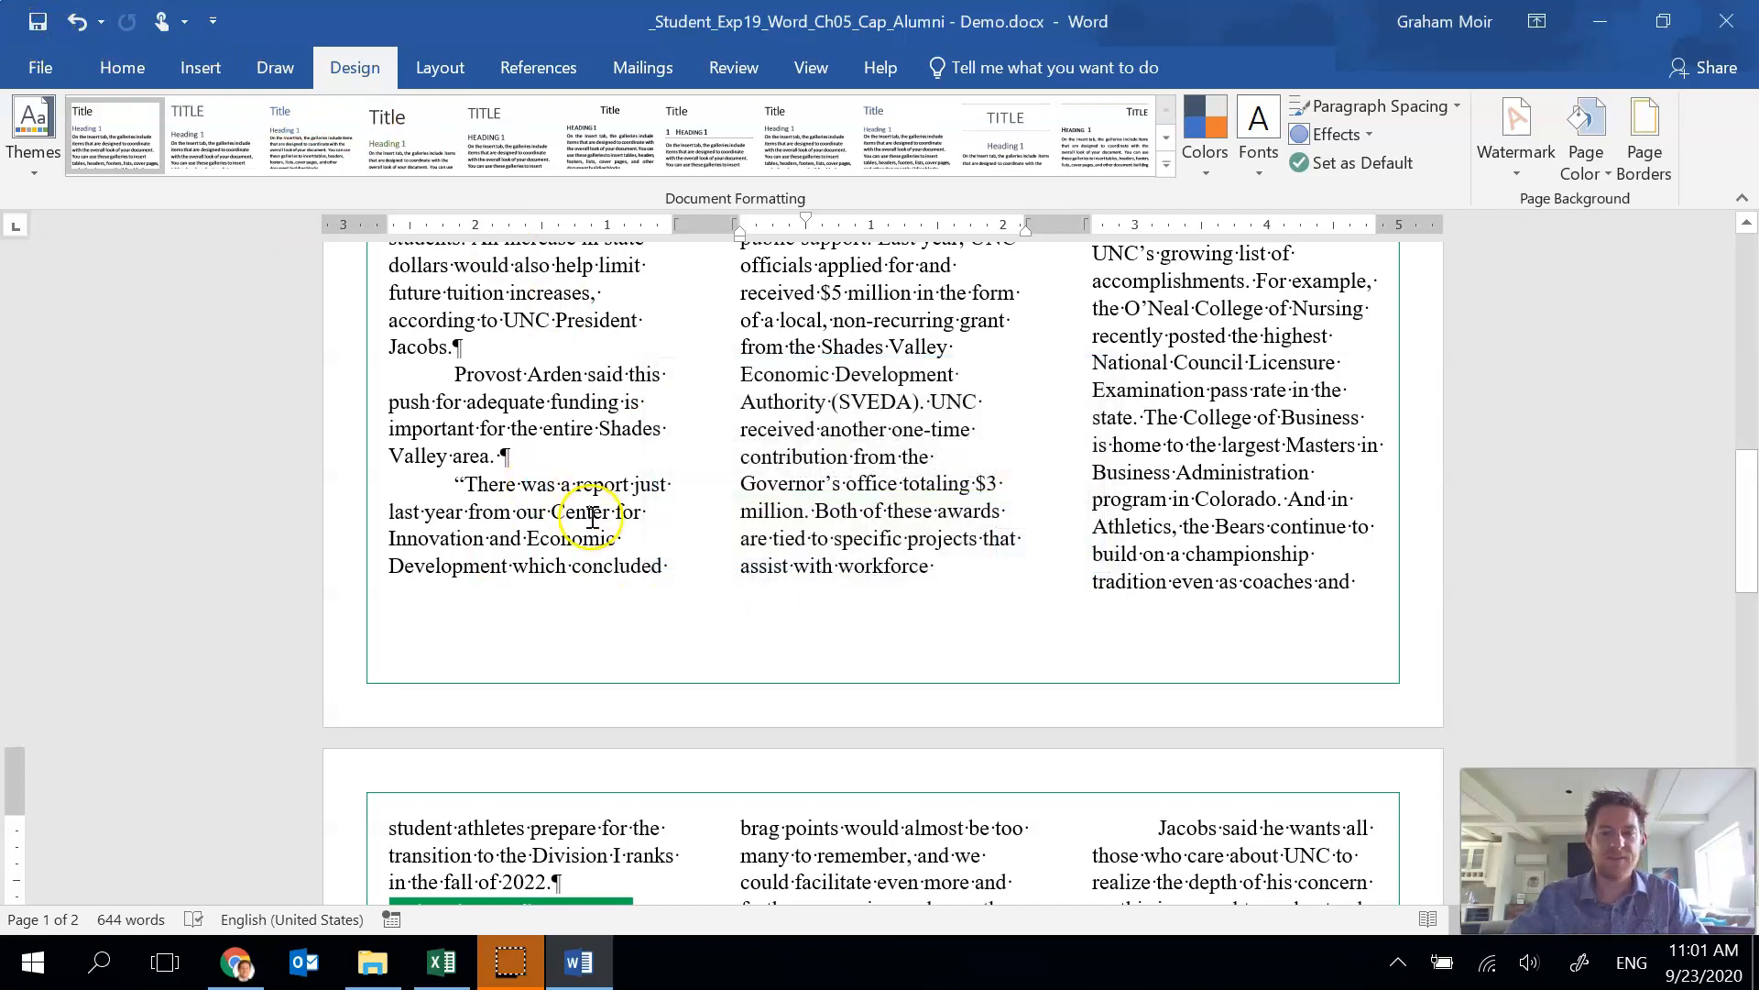
click(520, 964)
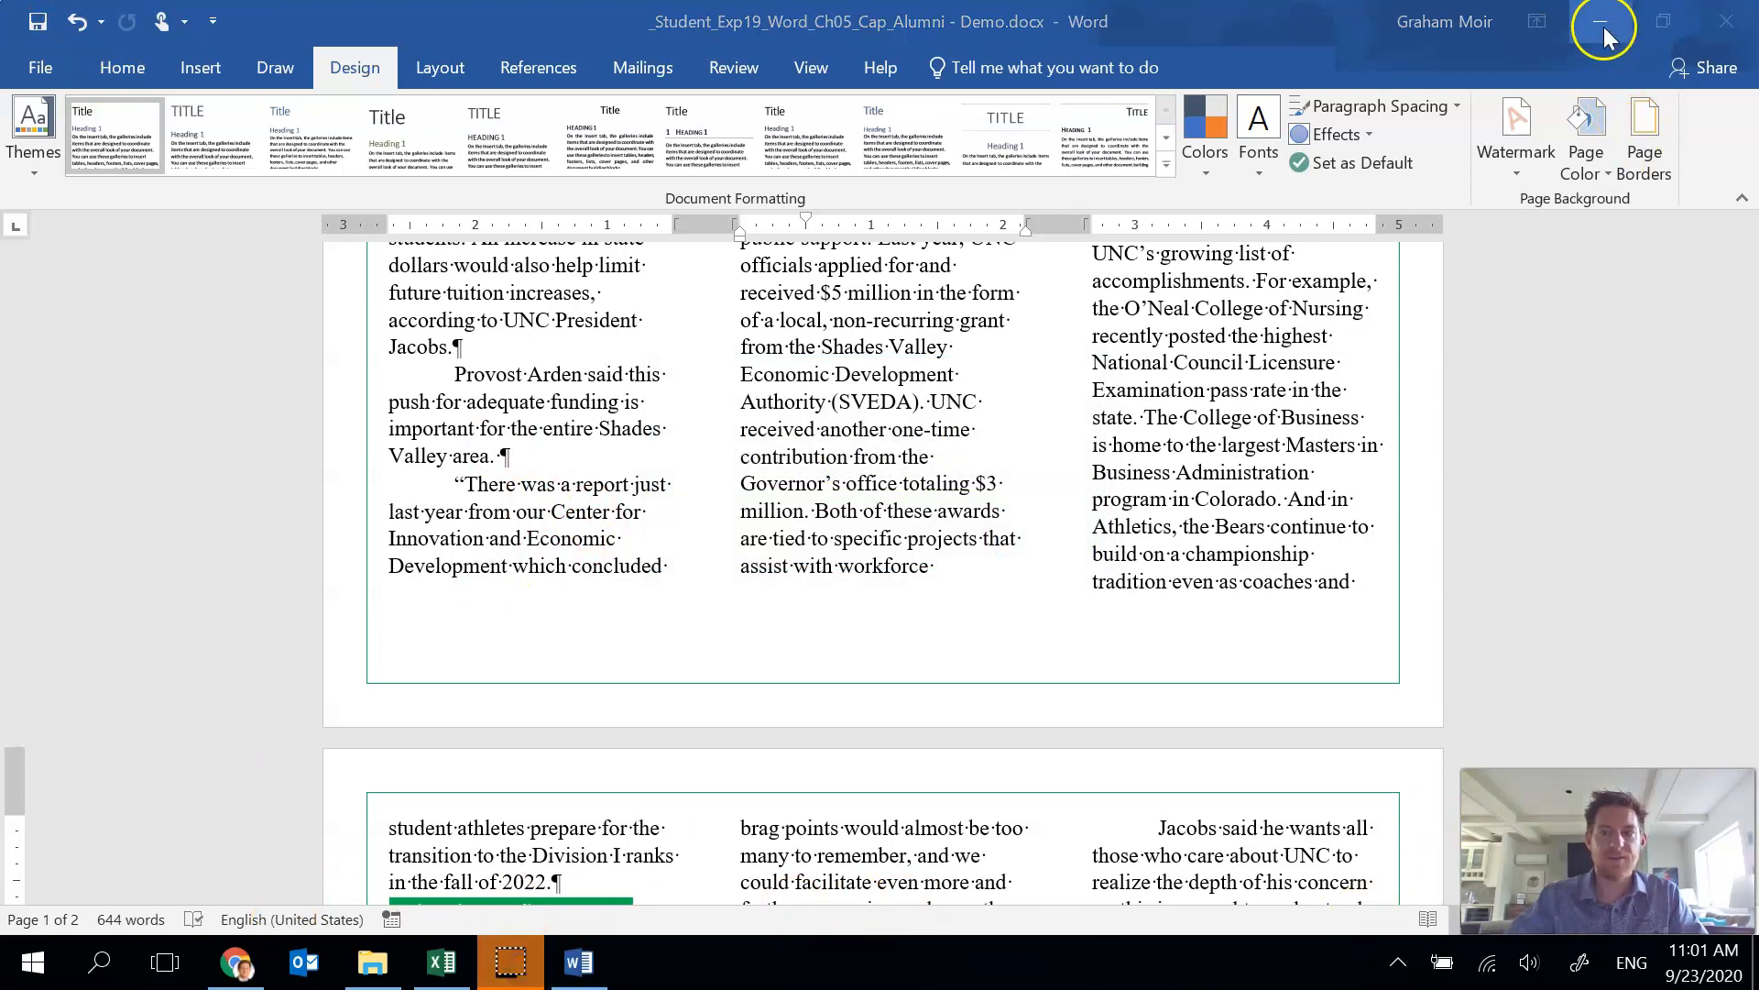